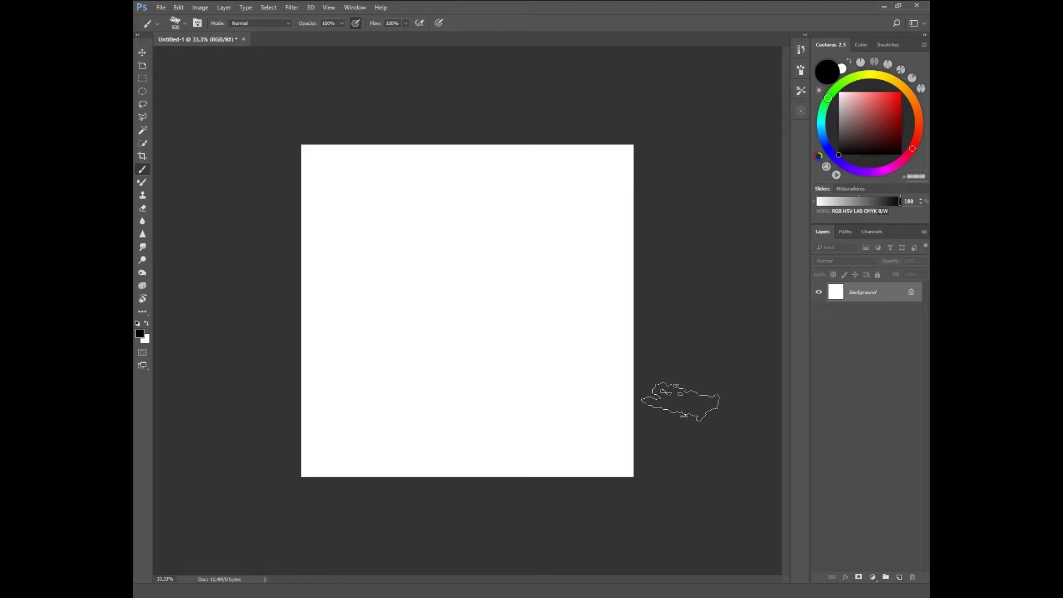
Step: Halve the brush size and bring up the Brush Preset picker over the blank canvas
scroll(680, 402, down, 1)
key(bracketleft)
key(bracketleft)
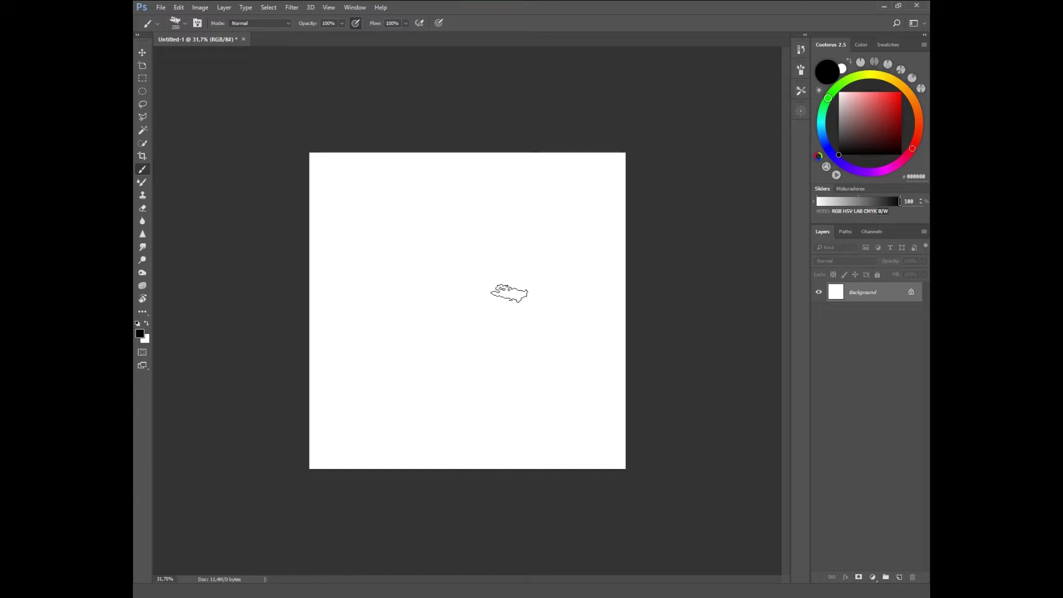
right_click(504, 297)
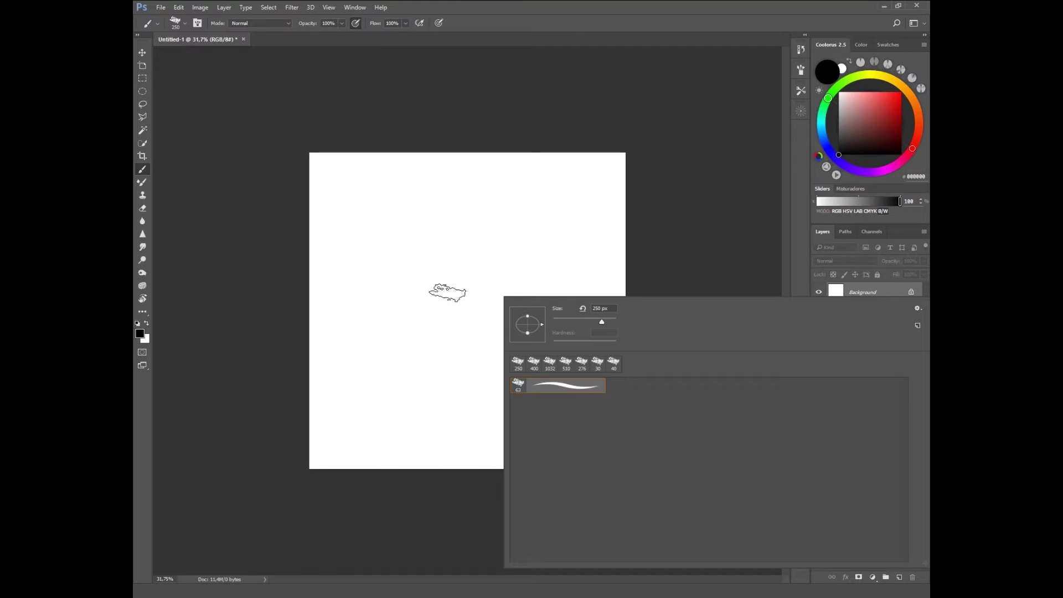
Step: On a new layer, lay down the first grey and dark strokes of the leaf cluster
mouse_move(389, 252)
mouse_down()
mouse_move(448, 263)
mouse_move(540, 250)
mouse_move(440, 246)
mouse_move(527, 253)
mouse_move(518, 233)
mouse_move(464, 242)
mouse_move(478, 246)
mouse_move(475, 232)
mouse_move(493, 269)
mouse_move(470, 252)
mouse_move(507, 260)
mouse_move(465, 266)
mouse_move(476, 283)
mouse_move(416, 268)
mouse_up()
key(])
key(])
mouse_move(476, 279)
mouse_down()
mouse_move(515, 271)
mouse_move(463, 277)
mouse_move(495, 260)
mouse_move(455, 253)
mouse_move(490, 244)
mouse_move(496, 227)
mouse_move(434, 233)
mouse_move(454, 228)
mouse_move(526, 288)
mouse_move(437, 291)
mouse_move(426, 302)
mouse_move(475, 292)
mouse_move(526, 303)
mouse_move(534, 269)
mouse_move(562, 286)
mouse_up()
key(bracketleft)
key(bracketleft)
mouse_move(468, 307)
mouse_down()
mouse_move(398, 312)
mouse_move(543, 299)
mouse_move(476, 310)
mouse_move(393, 289)
mouse_up()
key(bracketright)
key(bracketright)
key(bracketright)
drag(437, 320, 539, 318)
drag(501, 279, 570, 268)
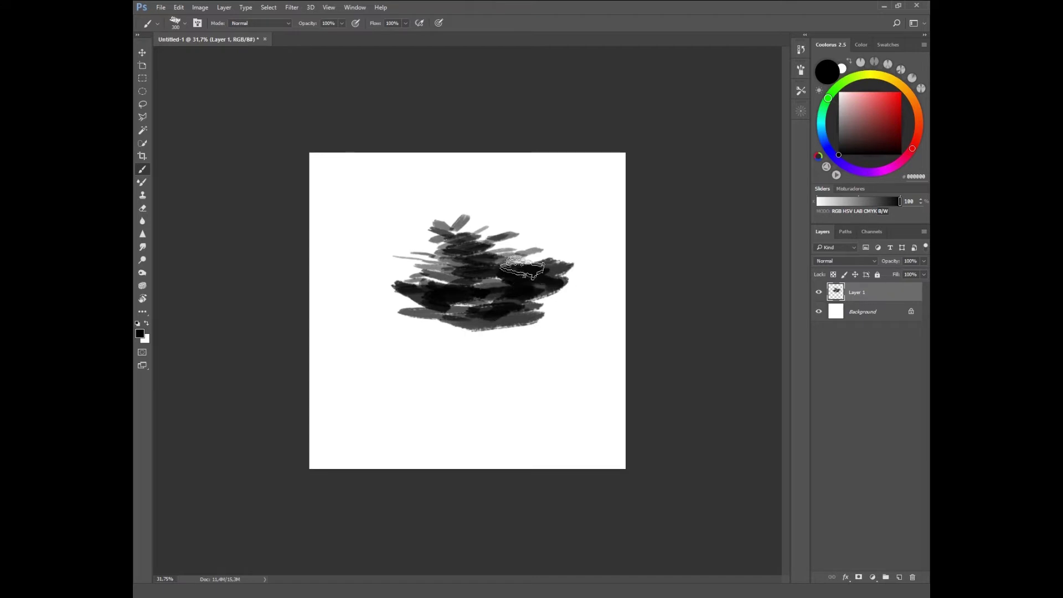
key(bracketleft)
key(bracketleft)
key(bracketleft)
Step: Add grey strokes around the cluster's edges and fill its centre with solid black
mouse_move(437, 246)
mouse_down()
mouse_move(391, 243)
mouse_move(404, 232)
mouse_up()
mouse_move(432, 305)
mouse_down()
mouse_move(390, 308)
mouse_move(385, 319)
mouse_up()
drag(470, 331, 440, 336)
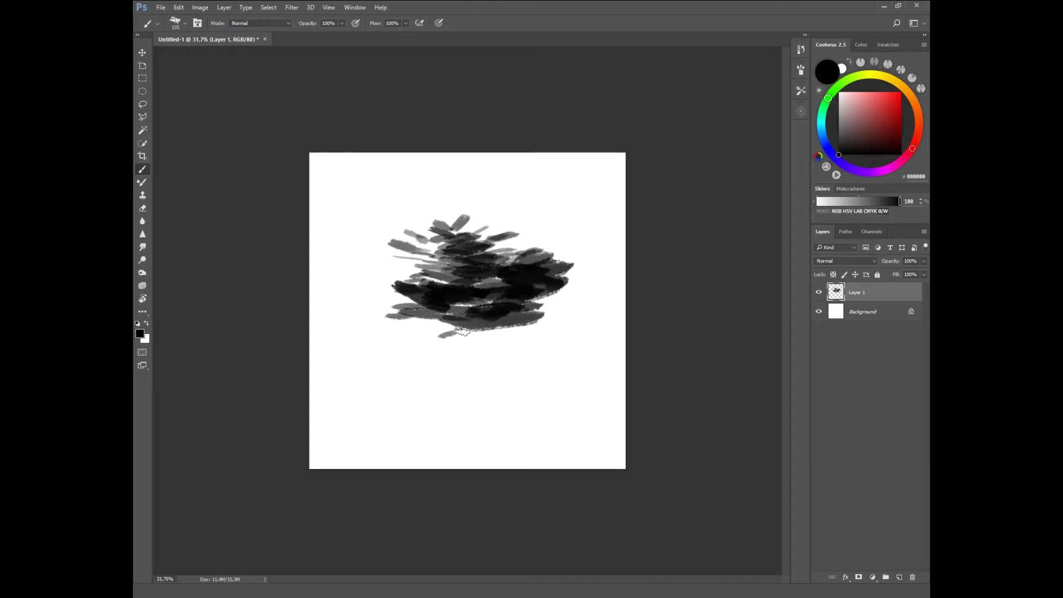
mouse_move(520, 326)
mouse_down()
mouse_move(551, 320)
mouse_move(562, 297)
mouse_up()
mouse_move(533, 241)
mouse_down()
mouse_move(558, 237)
mouse_move(508, 244)
mouse_move(454, 221)
mouse_move(383, 258)
mouse_up()
mouse_move(449, 264)
mouse_down()
mouse_move(405, 271)
mouse_move(417, 282)
mouse_move(389, 287)
mouse_up()
mouse_move(554, 279)
mouse_down()
mouse_move(579, 282)
mouse_move(529, 299)
mouse_move(459, 293)
mouse_move(488, 324)
mouse_up()
mouse_move(426, 277)
mouse_down()
mouse_move(476, 244)
mouse_move(444, 269)
mouse_move(415, 244)
mouse_move(419, 301)
mouse_move(522, 322)
mouse_move(438, 322)
mouse_move(531, 335)
mouse_up()
Step: Refine the cluster's edges with smaller dark strokes, then lighten its right edge in white
key(bracketleft)
key(bracketleft)
drag(432, 326, 487, 325)
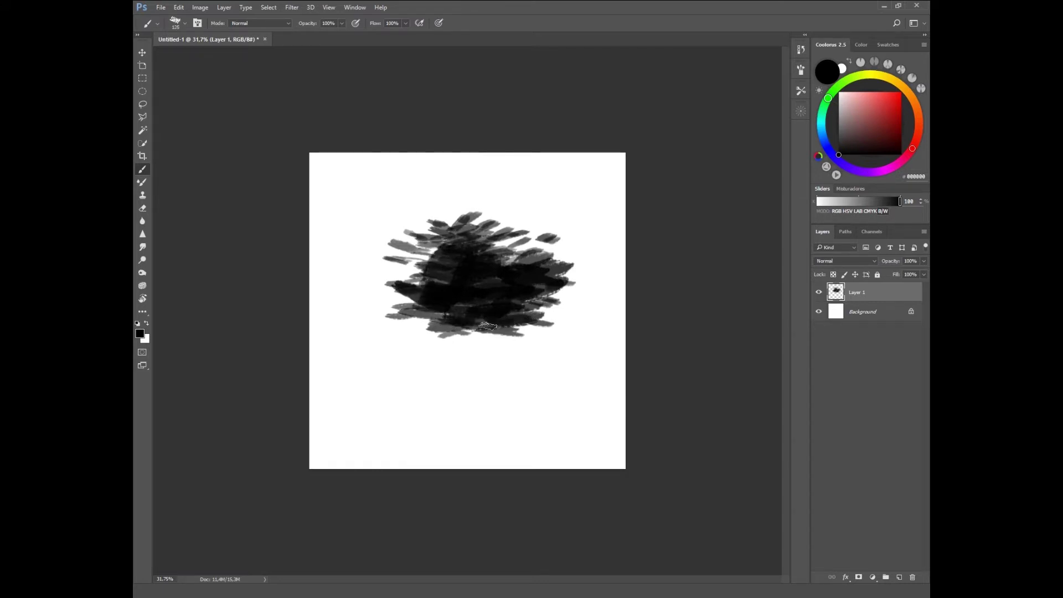
key(bracketleft)
drag(423, 269, 398, 277)
drag(424, 327, 402, 335)
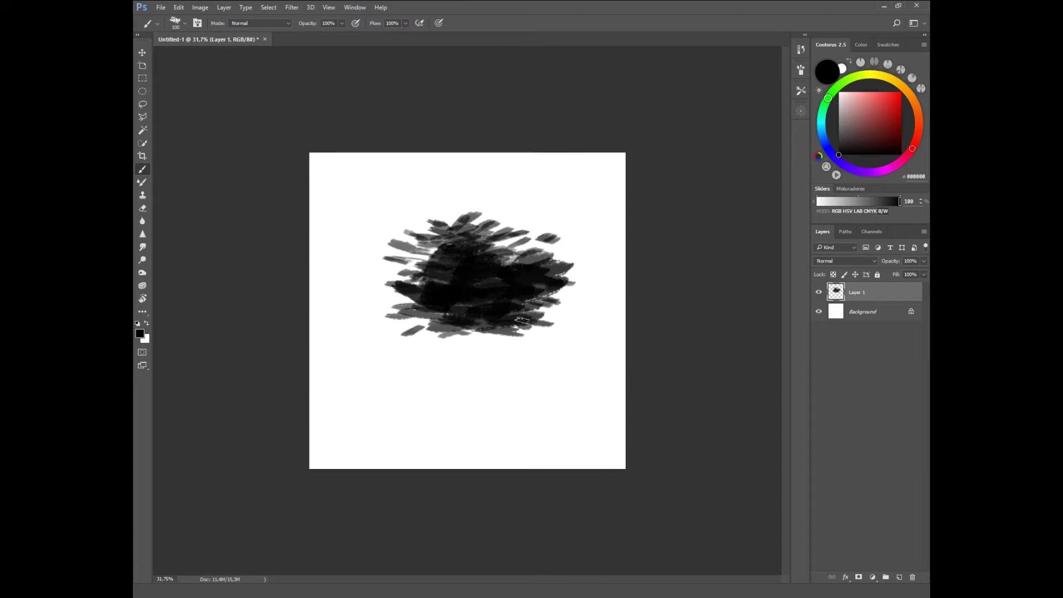
key(bracketleft)
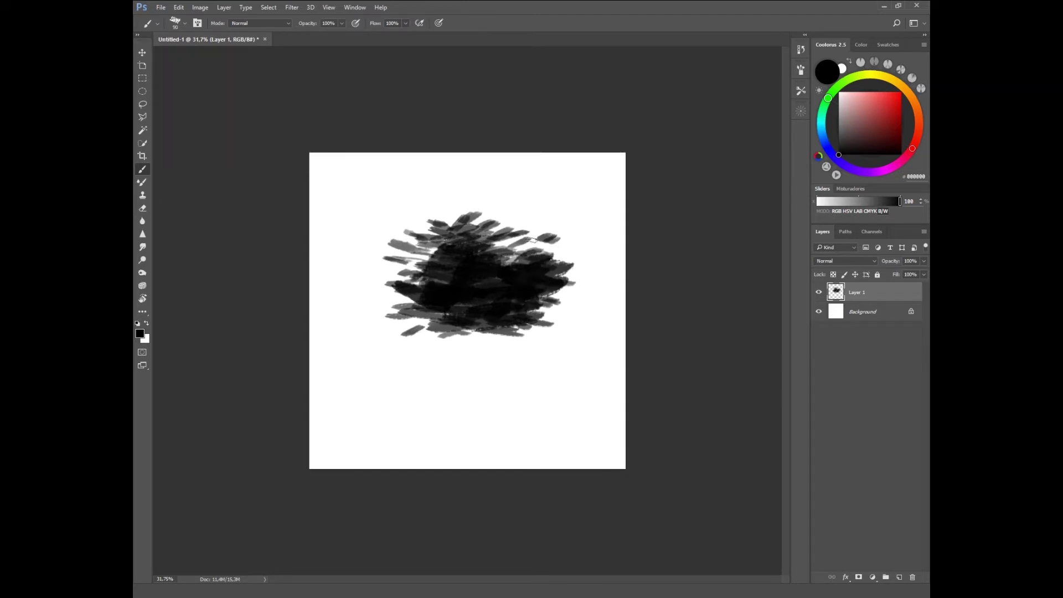
key(bracketleft)
mouse_move(521, 244)
mouse_down()
mouse_move(556, 237)
mouse_move(474, 220)
mouse_move(387, 244)
mouse_up()
key(bracketright)
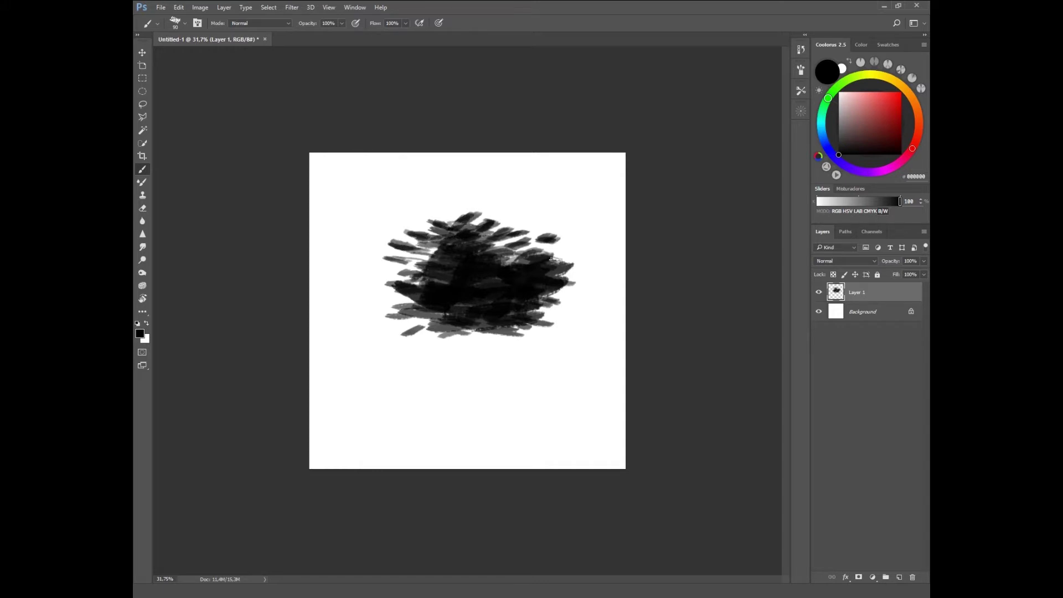
drag(558, 270, 576, 284)
key(bracketleft)
key(bracketleft)
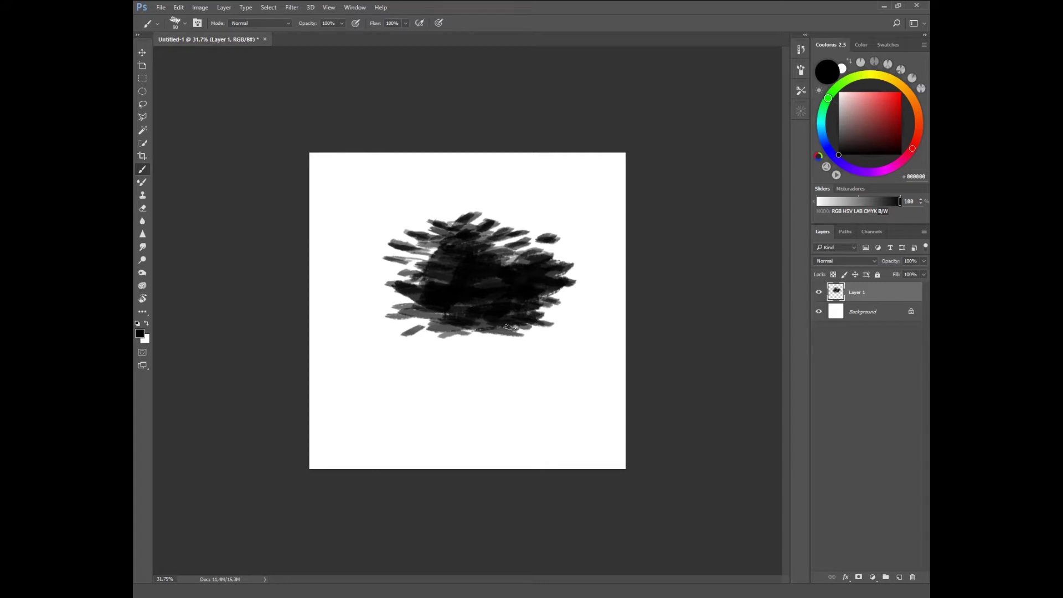
mouse_move(490, 337)
mouse_down()
mouse_move(405, 330)
mouse_move(401, 315)
mouse_up()
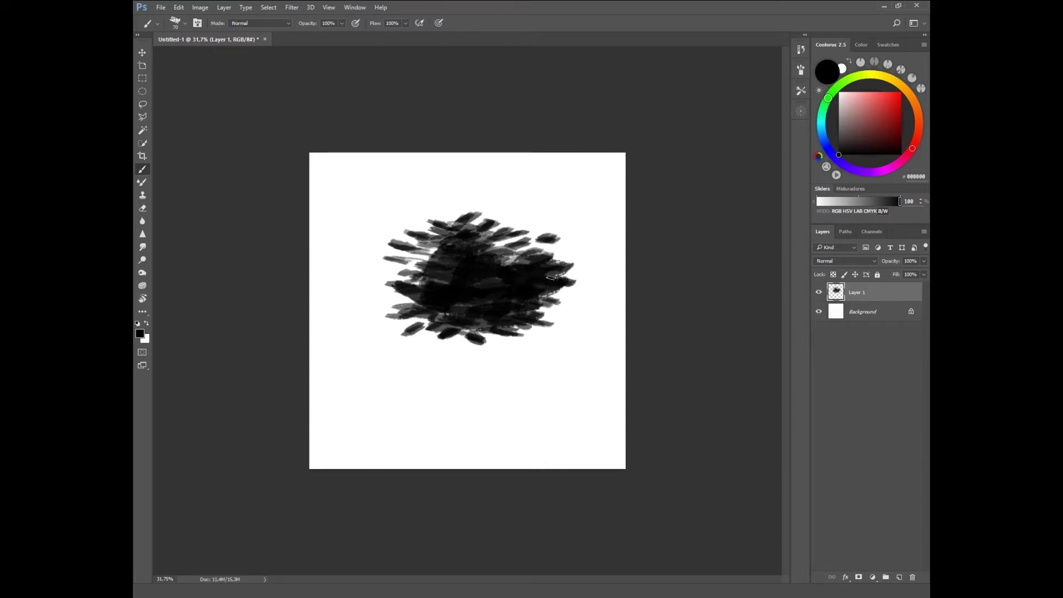
key(bracketright)
drag(523, 265, 527, 228)
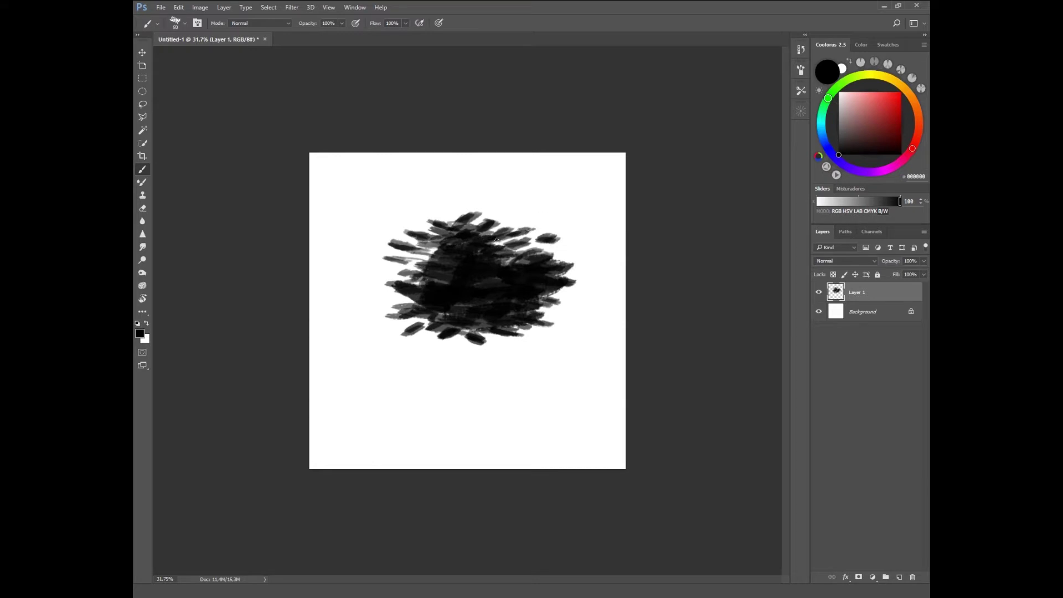
key(bracketright)
drag(526, 266, 393, 296)
key(x)
drag(572, 271, 565, 289)
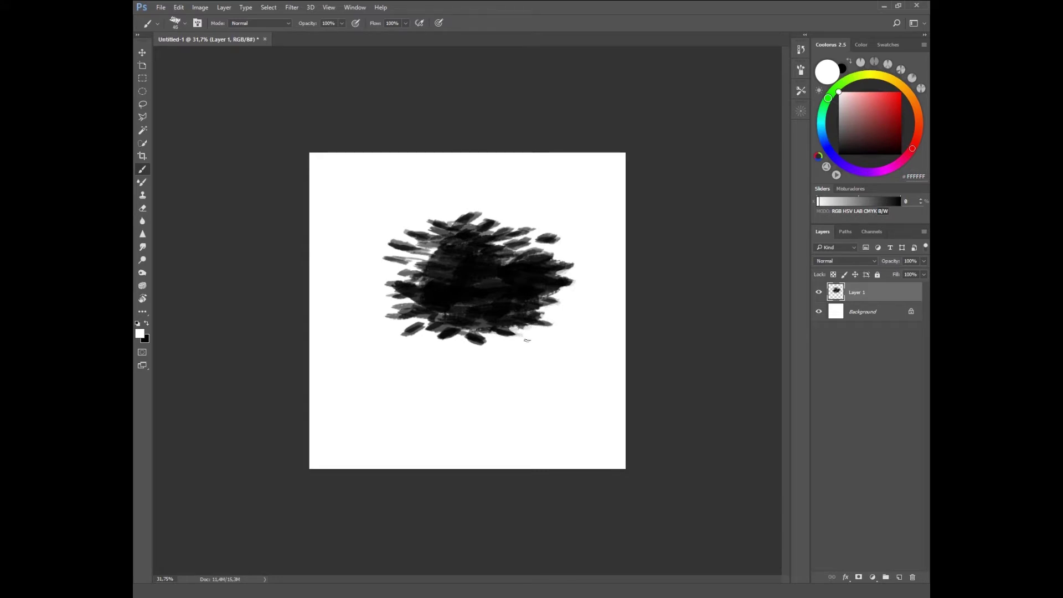
Step: Carve white into the cluster's bottom and upper-left edges and start a Free Transform
drag(466, 337, 442, 344)
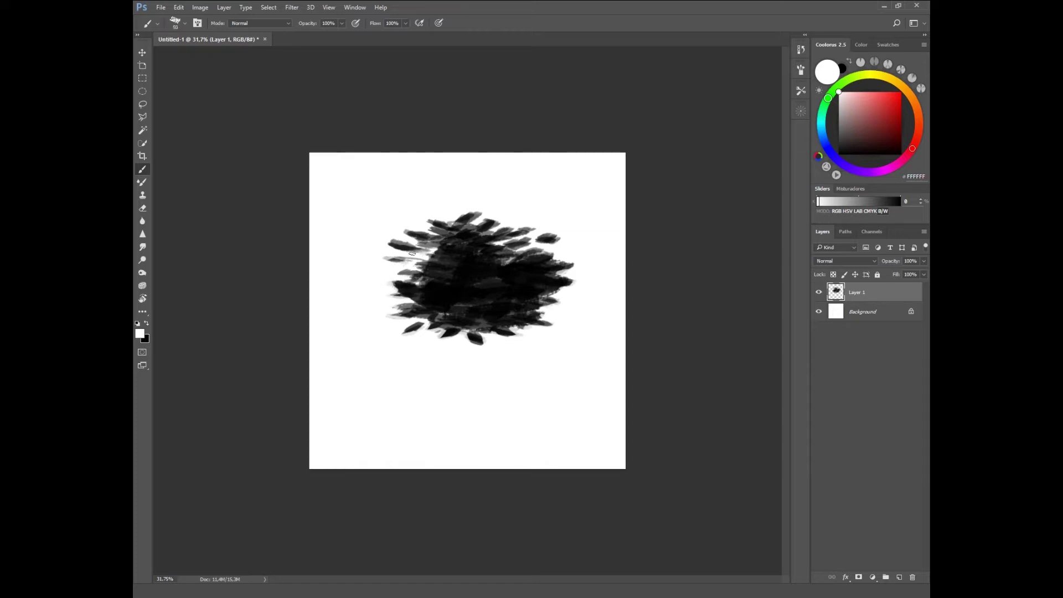
drag(411, 253, 416, 241)
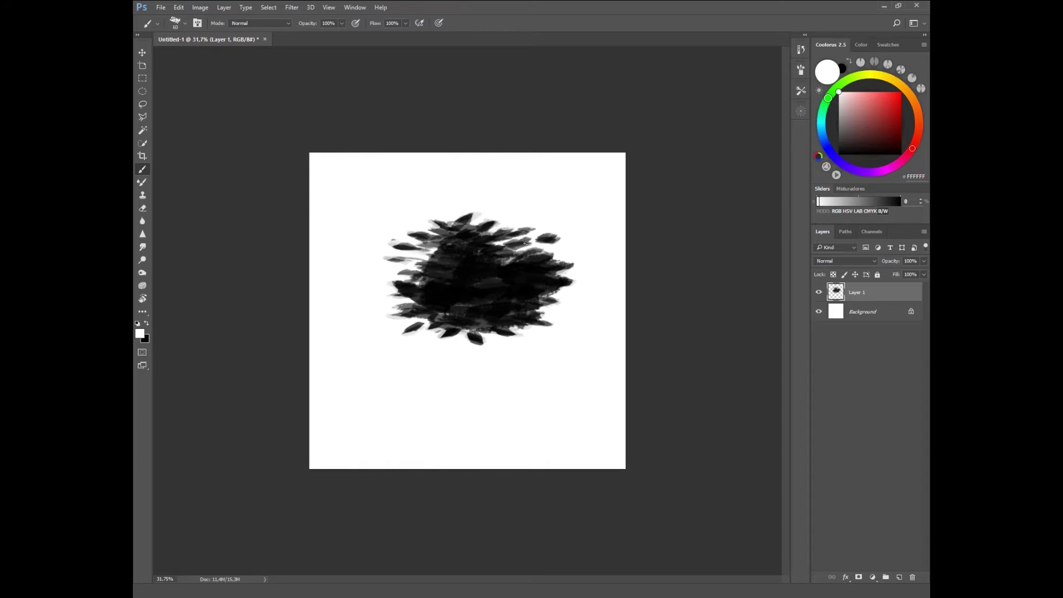
key(ctrl+t)
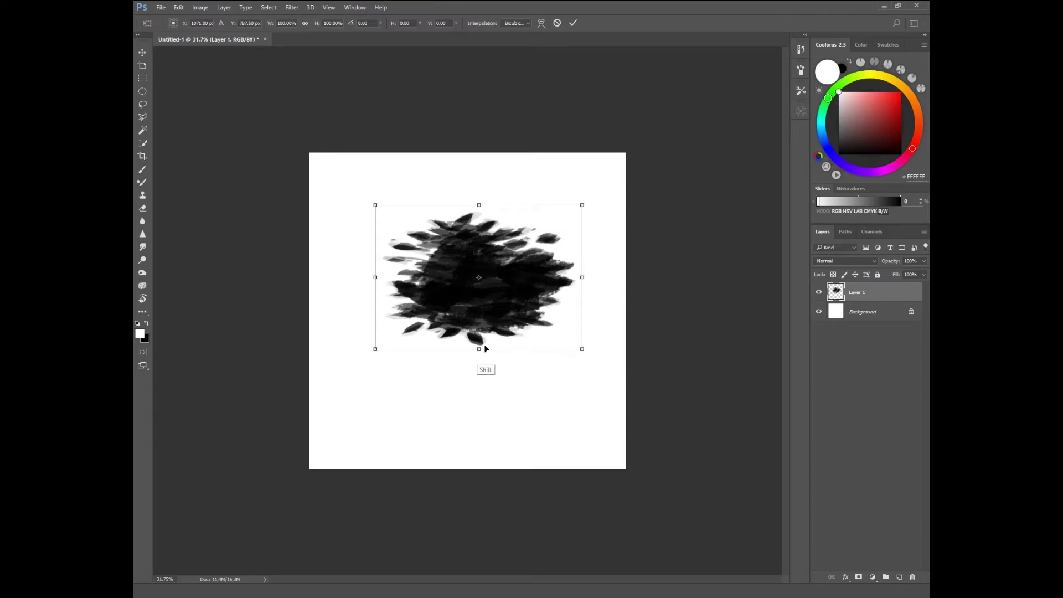
Step: Stretch the leaf blob taller, commit the transform, and return to the Brush tool
mouse_move(468, 347)
mouse_down()
mouse_move(468, 361)
mouse_move(520, 343)
mouse_up()
key(Return)
key(ctrl+t)
key(Return)
key(b)
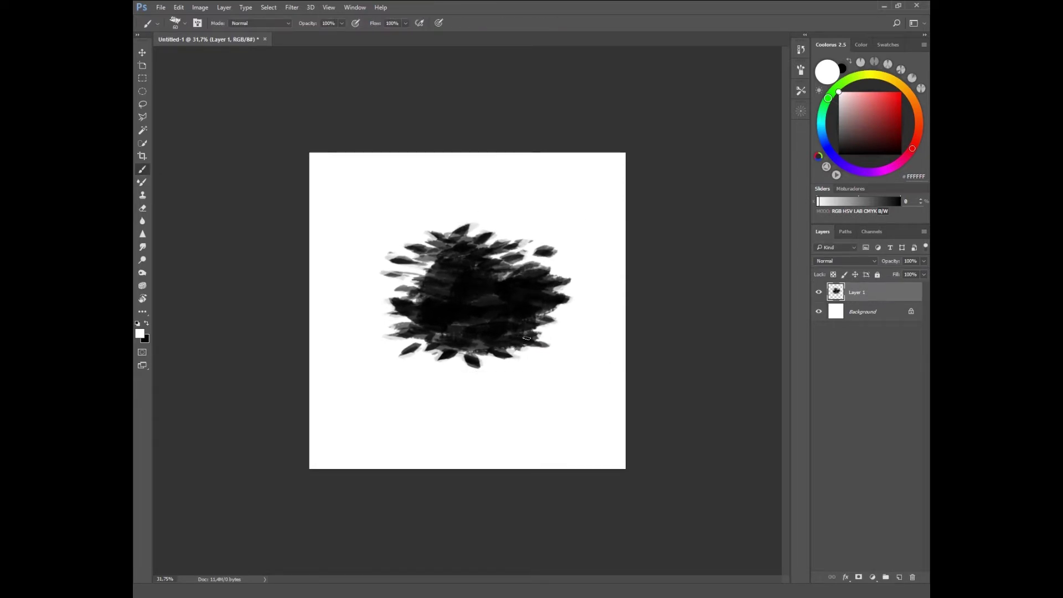
key(bracketright)
key(x)
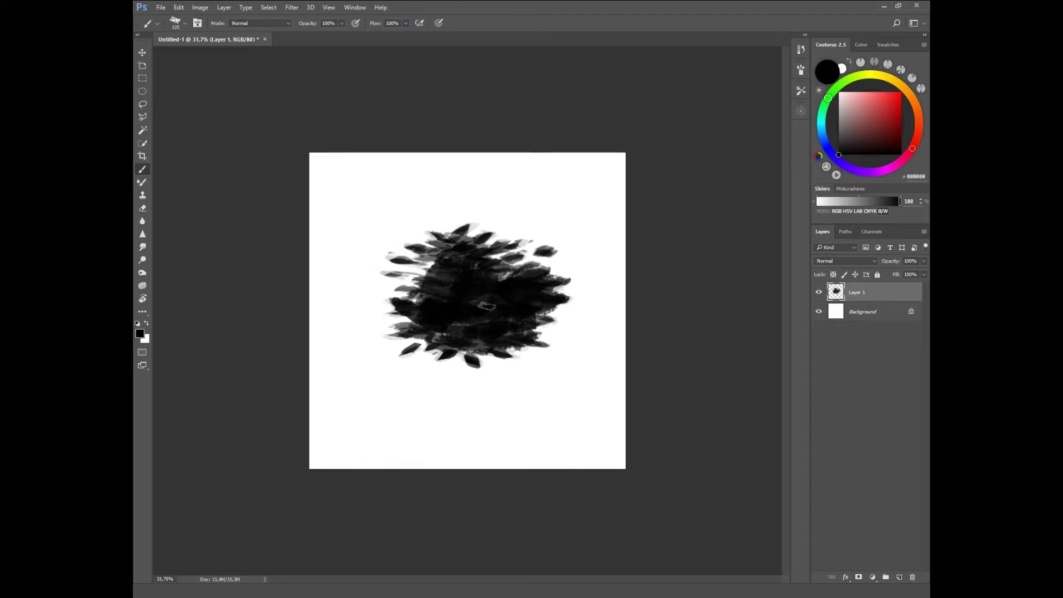
key(bracketleft)
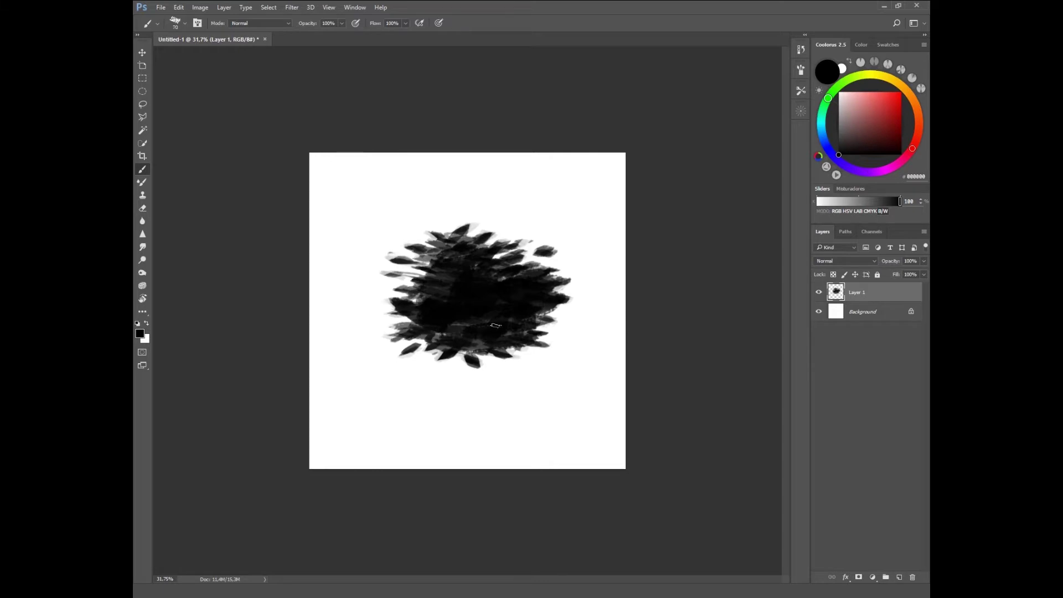
Step: Merge the layer down and define the marquee-selected blob as brush preset 'Sampled Brush 1'
key(ctrl+e)
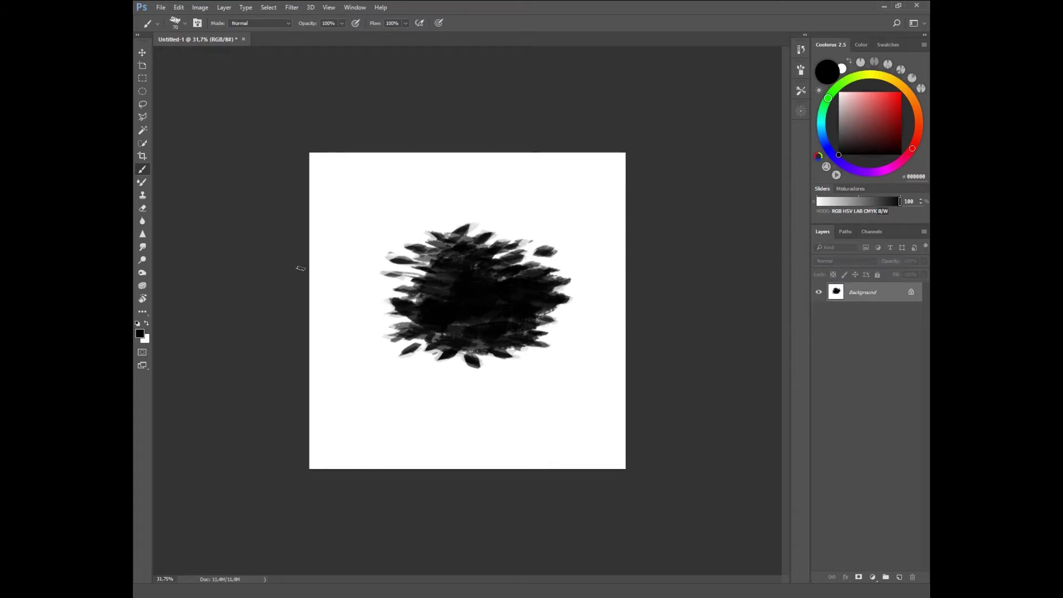
click(141, 79)
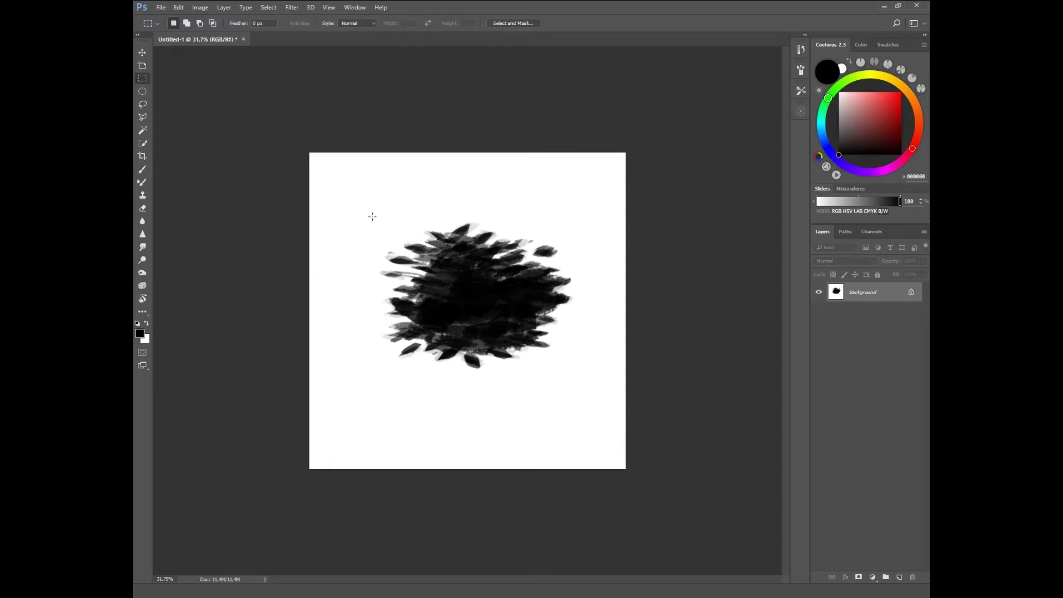
drag(372, 216, 581, 384)
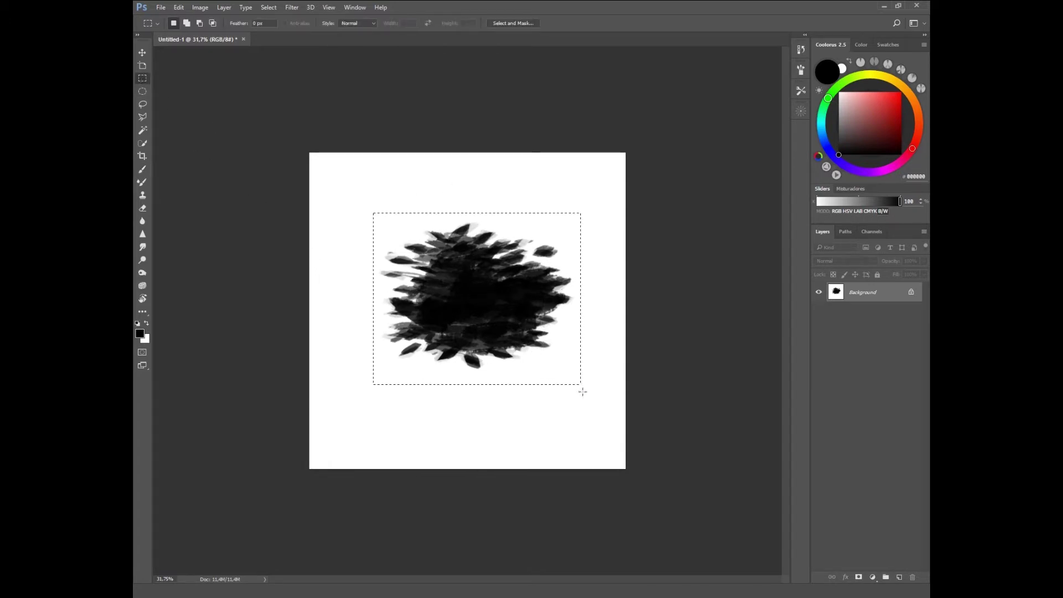
click(178, 8)
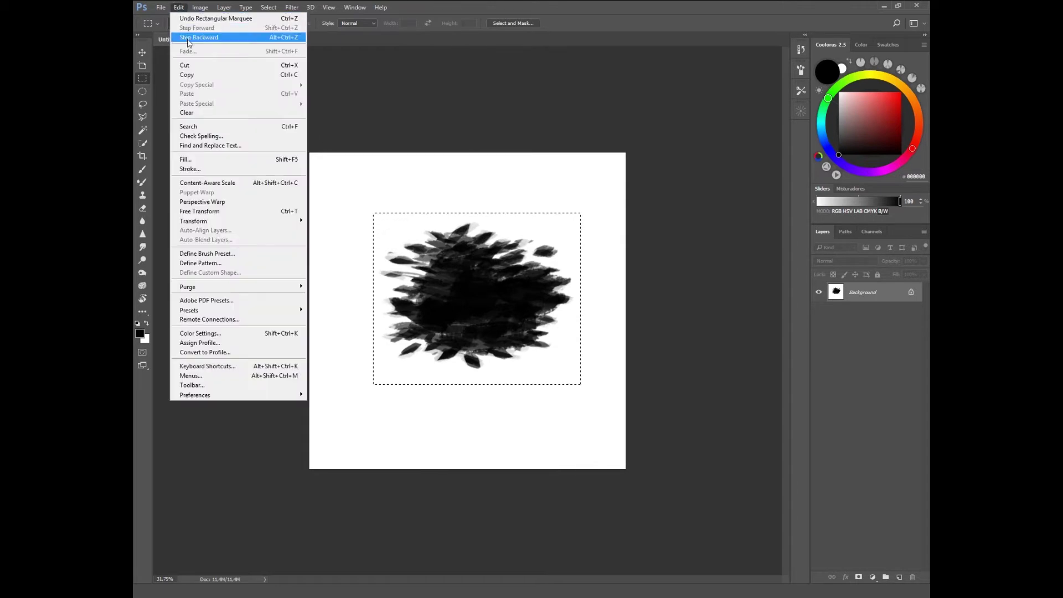
click(254, 255)
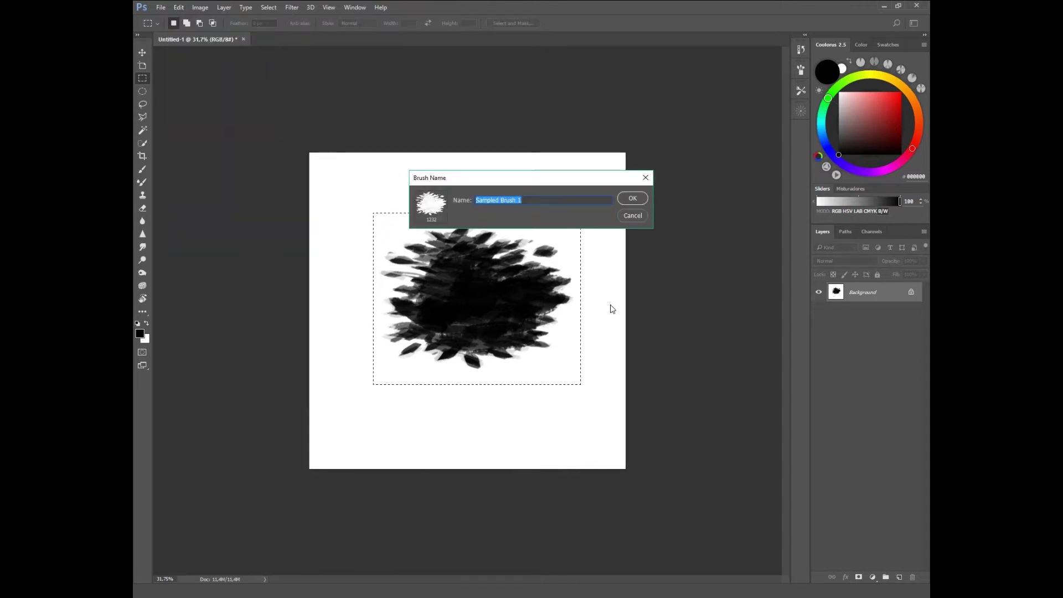
click(629, 200)
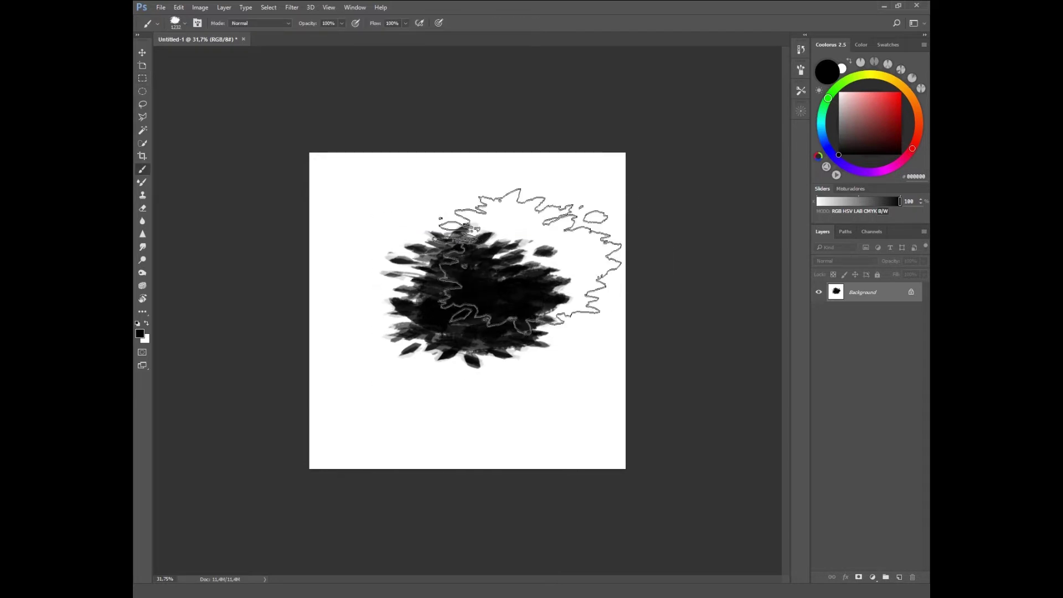
Step: Pick the new leafy brush, shrink it, and fill the canvas back to white
right_click(505, 260)
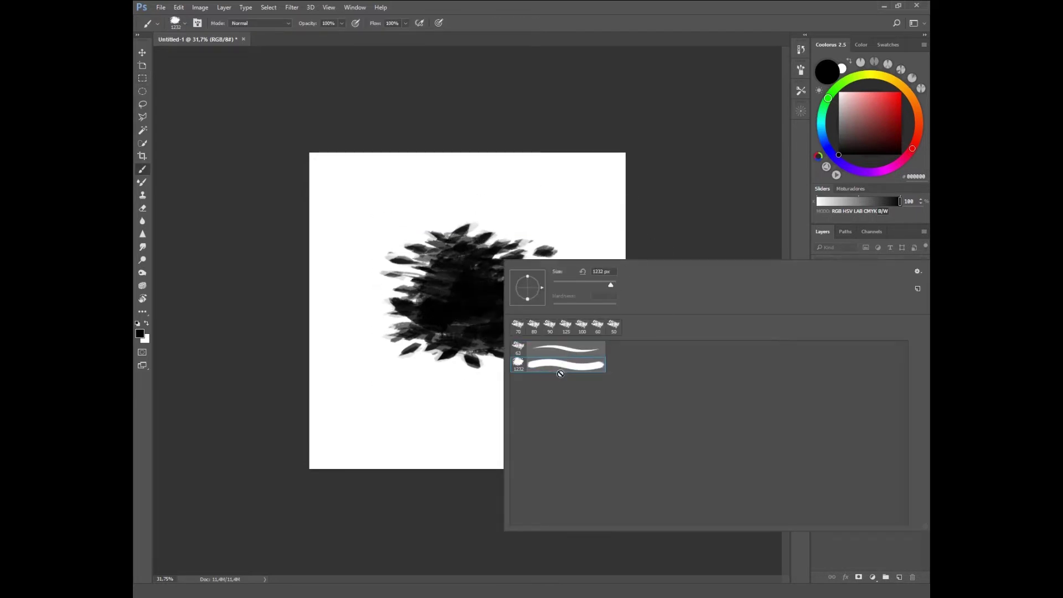
click(448, 376)
key(ctrl+z)
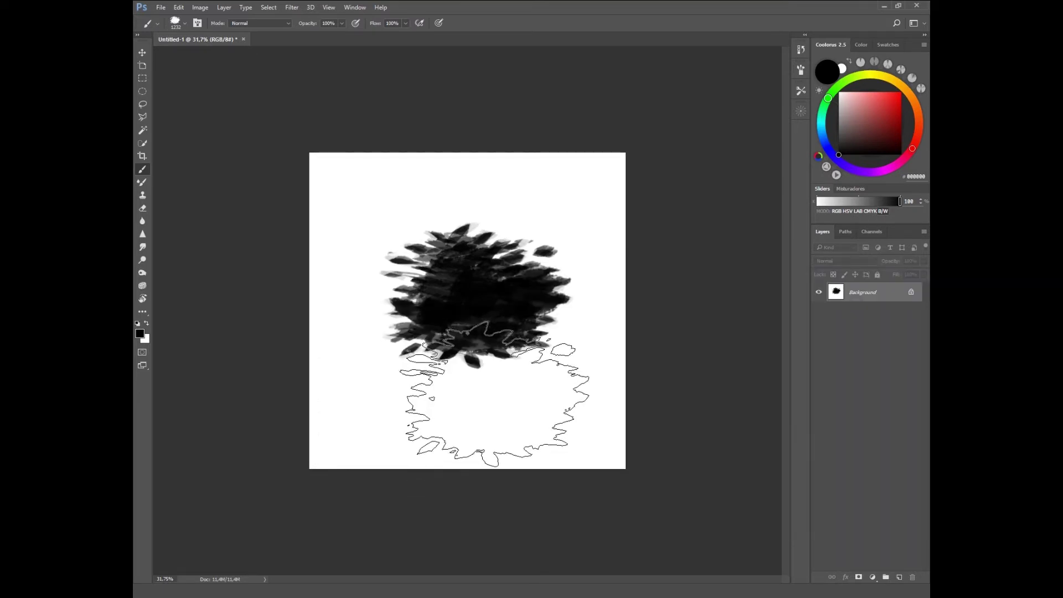
key(bracketleft)
key(bracketleft)
key(bracketleft)
key(x)
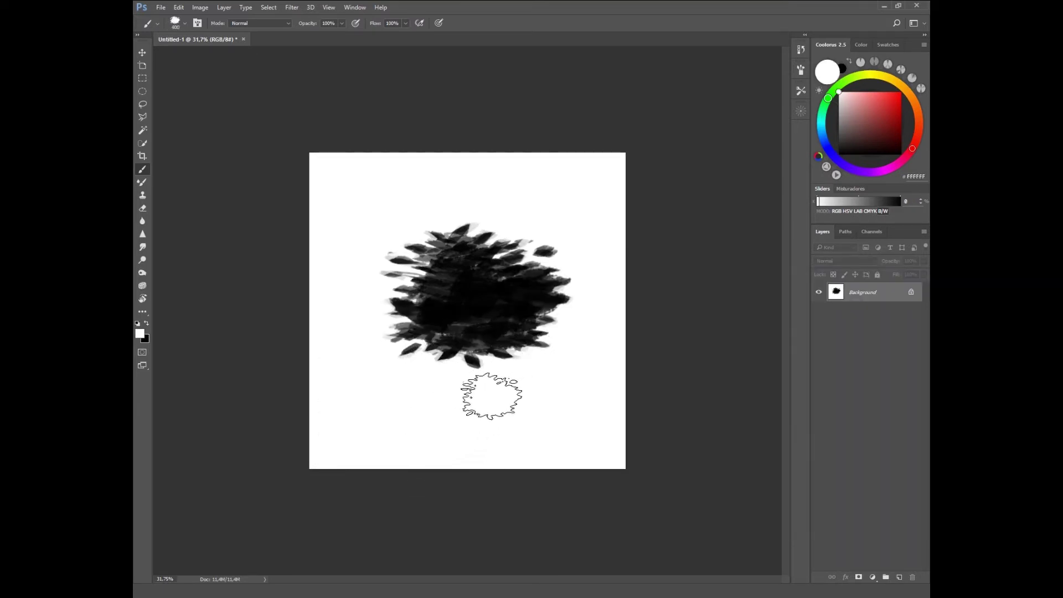
key(alt+BackSpace)
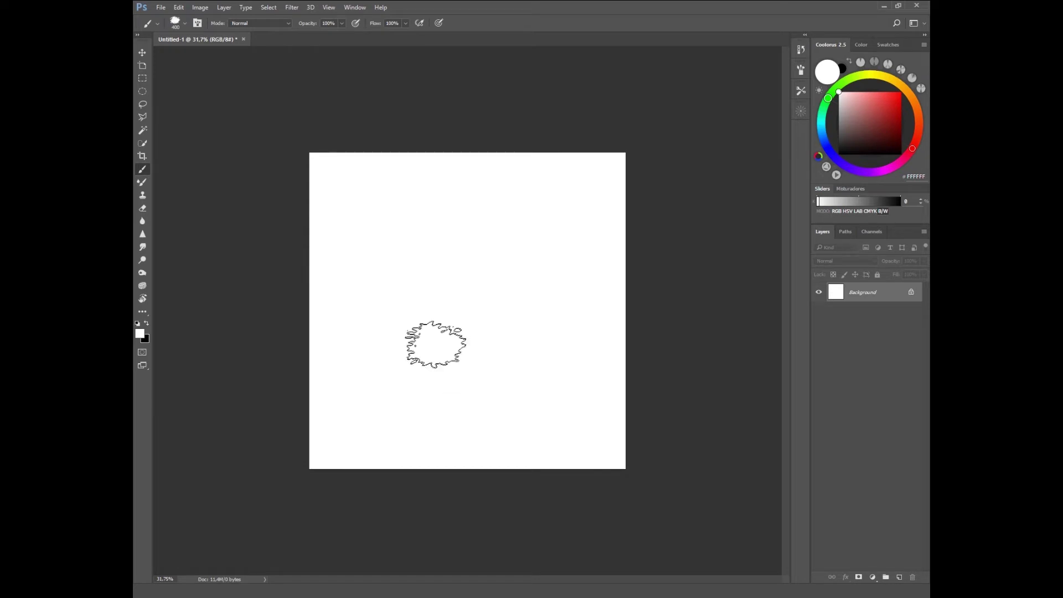
key(x)
Step: Test the leafy brush at 300 px with a dab and a diagonal stroke, undoing both
drag(456, 325, 439, 311)
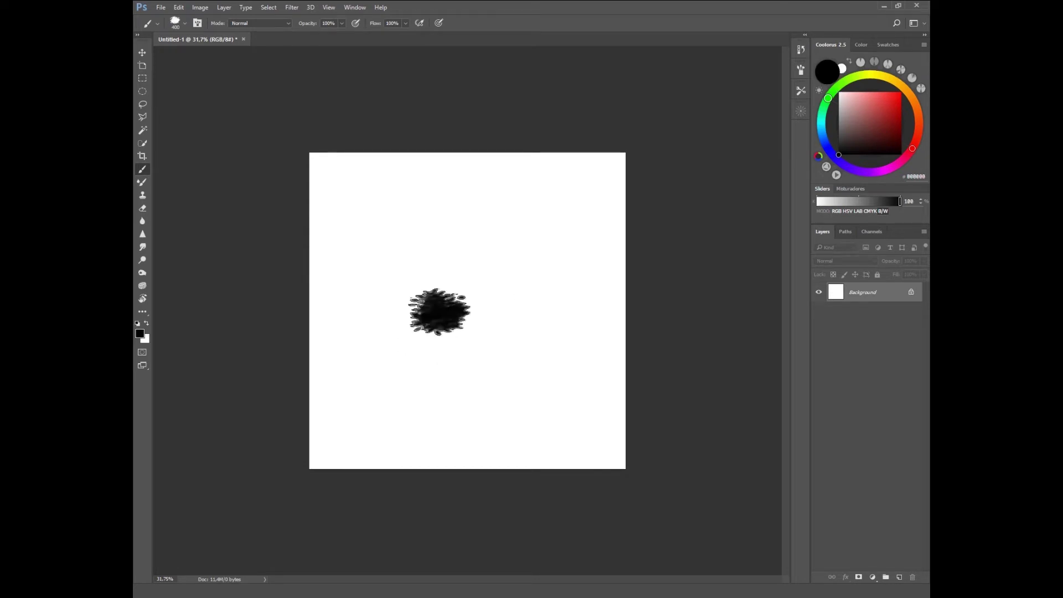
key(ctrl+z)
key(bracketright)
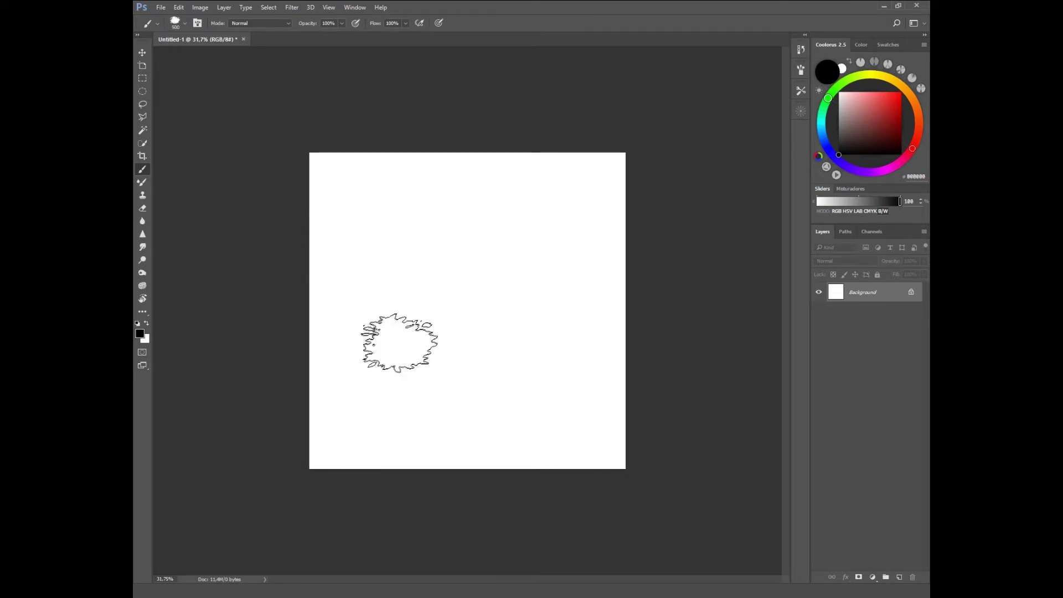
key(bracketleft)
key(bracketleft)
mouse_move(368, 365)
mouse_down()
mouse_move(510, 290)
mouse_move(475, 319)
mouse_up()
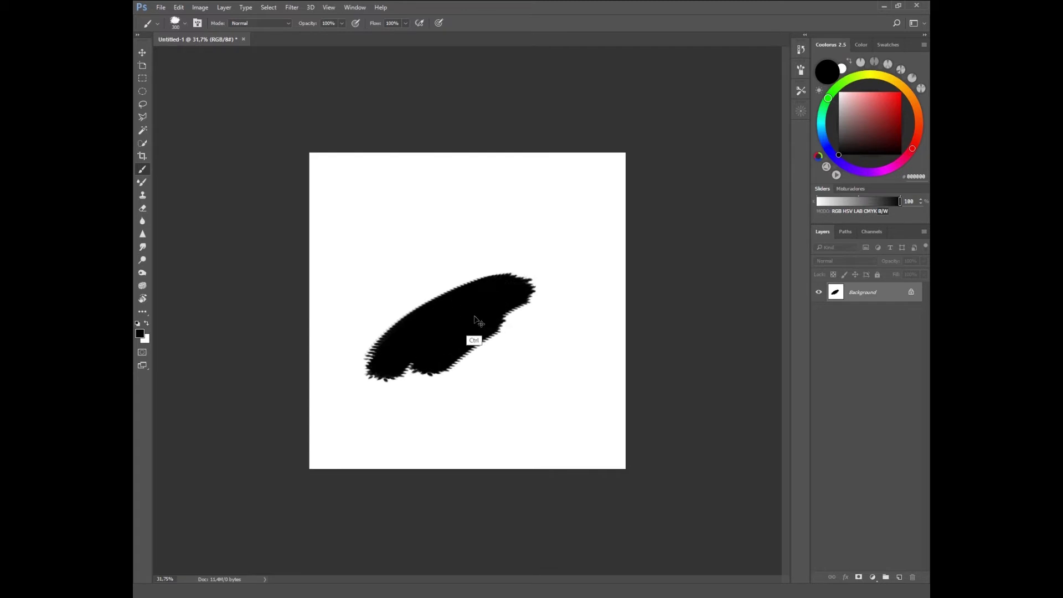
key(ctrl+z)
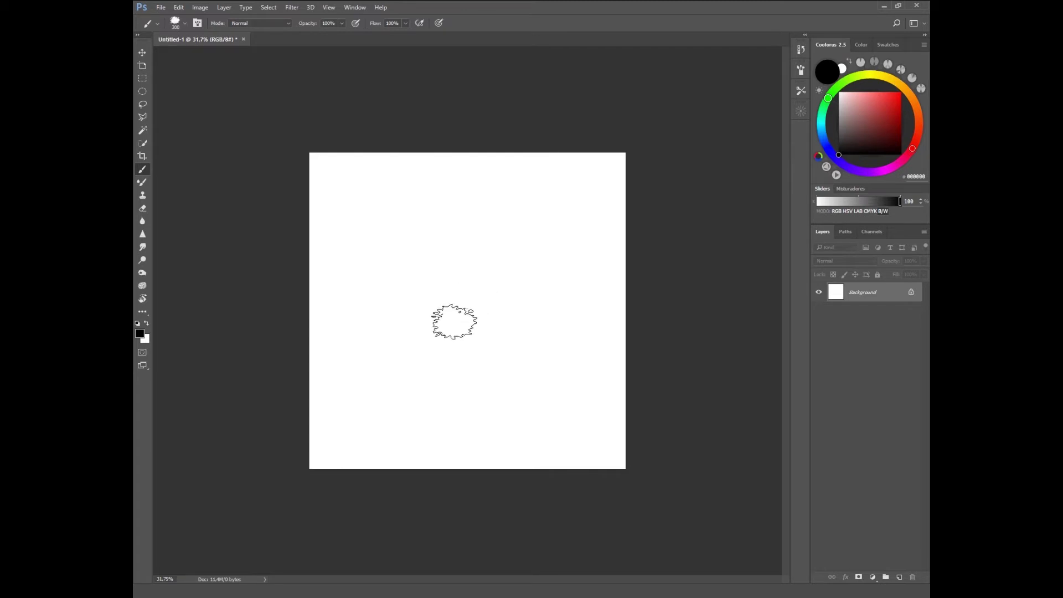
Step: Open the Brush panel and widen the dab Spacing under Brush Tip Shape
click(359, 11)
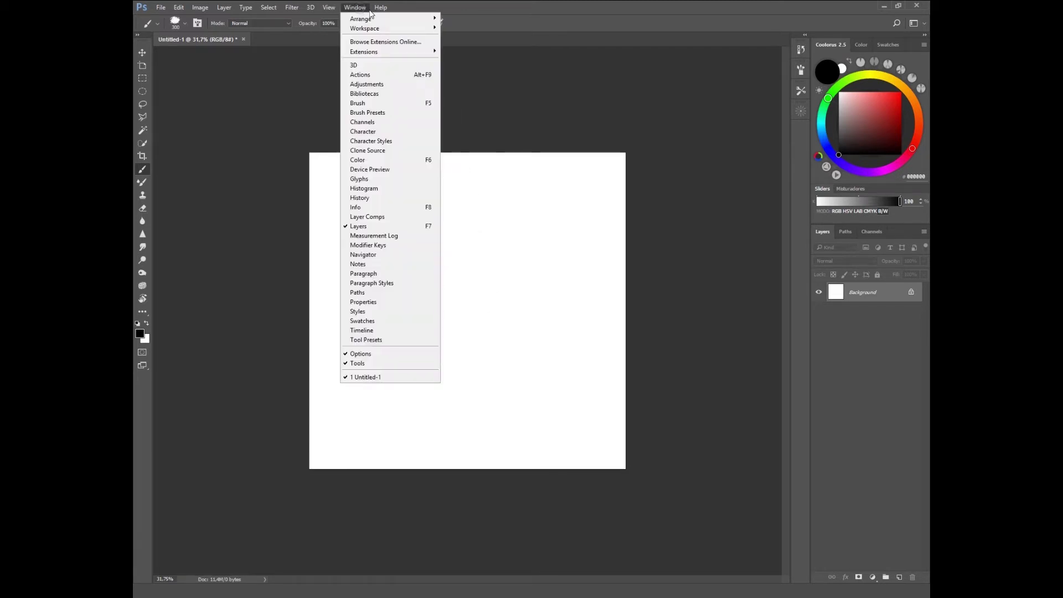
click(345, 7)
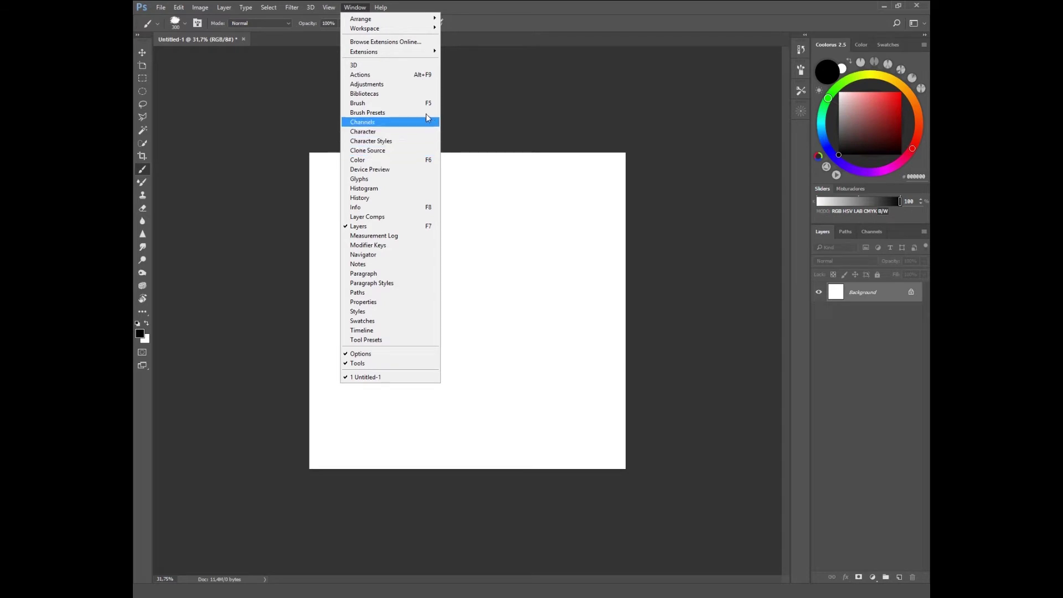
click(387, 103)
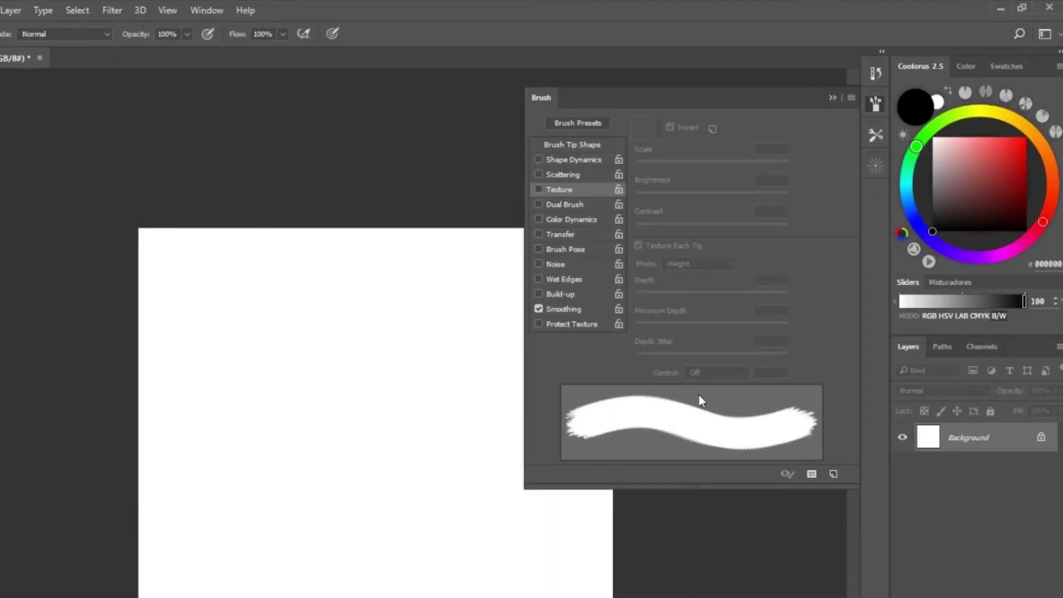
click(590, 145)
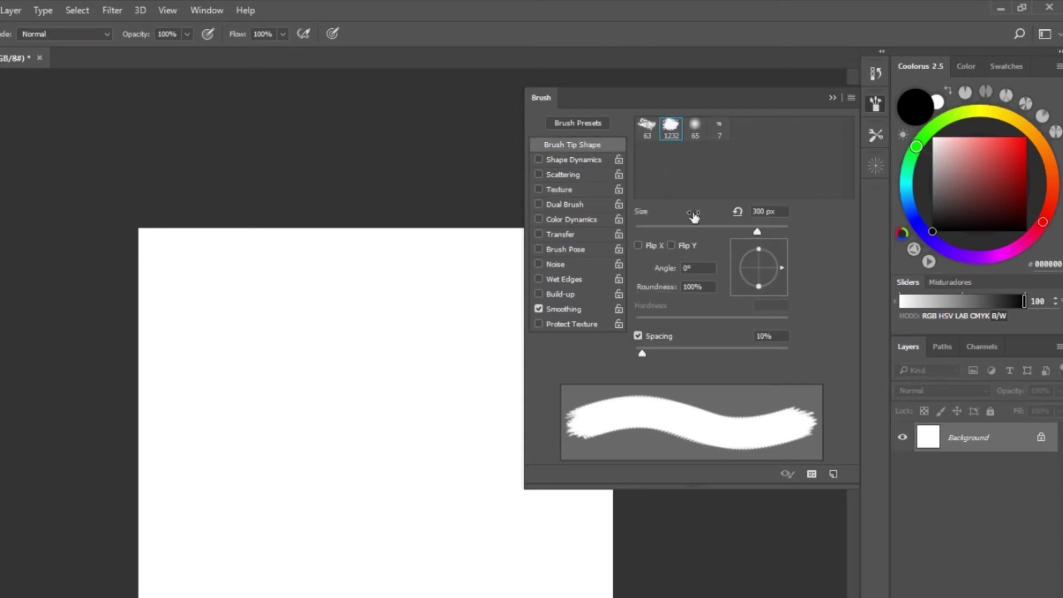
drag(642, 354, 681, 353)
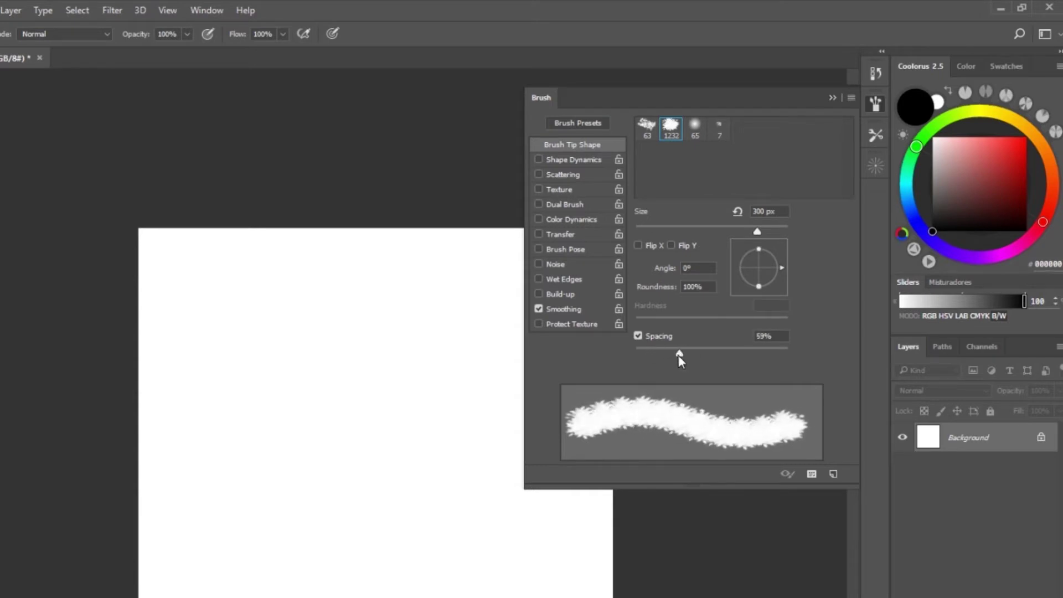
mouse_move(681, 353)
mouse_down()
mouse_move(729, 353)
mouse_move(685, 353)
mouse_move(711, 353)
mouse_move(701, 358)
mouse_up()
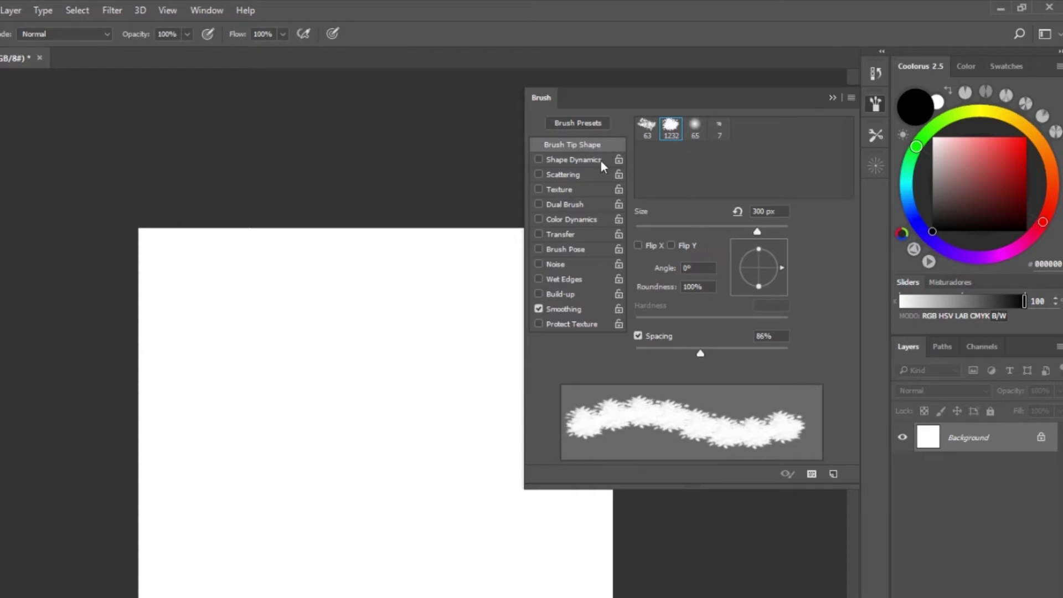
Step: Enable Shape Dynamics with 27% Size Jitter controlled by Pen Pressure, testing with strokes
click(566, 160)
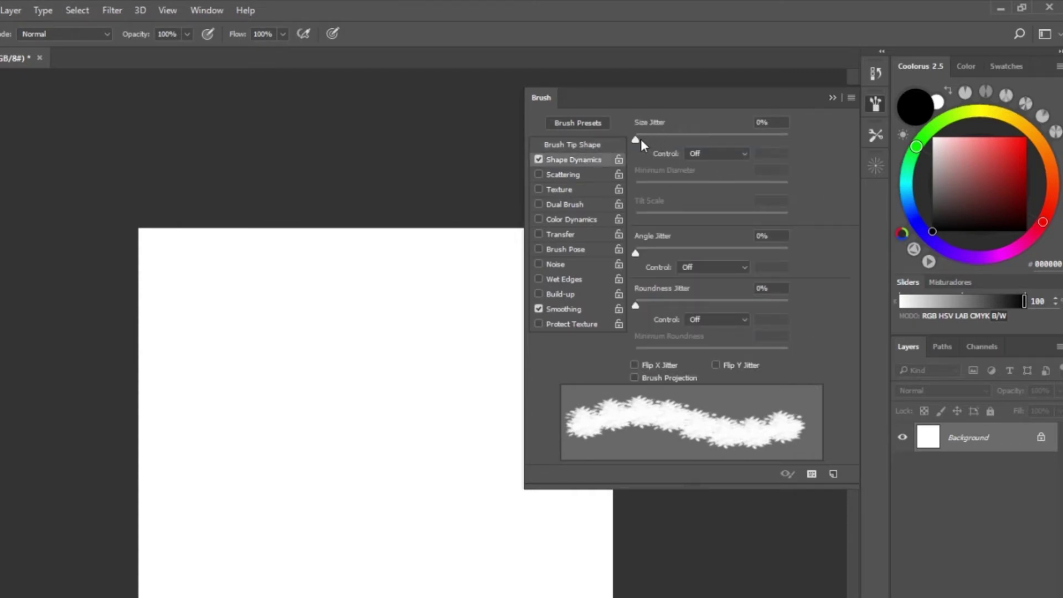
drag(640, 138, 671, 142)
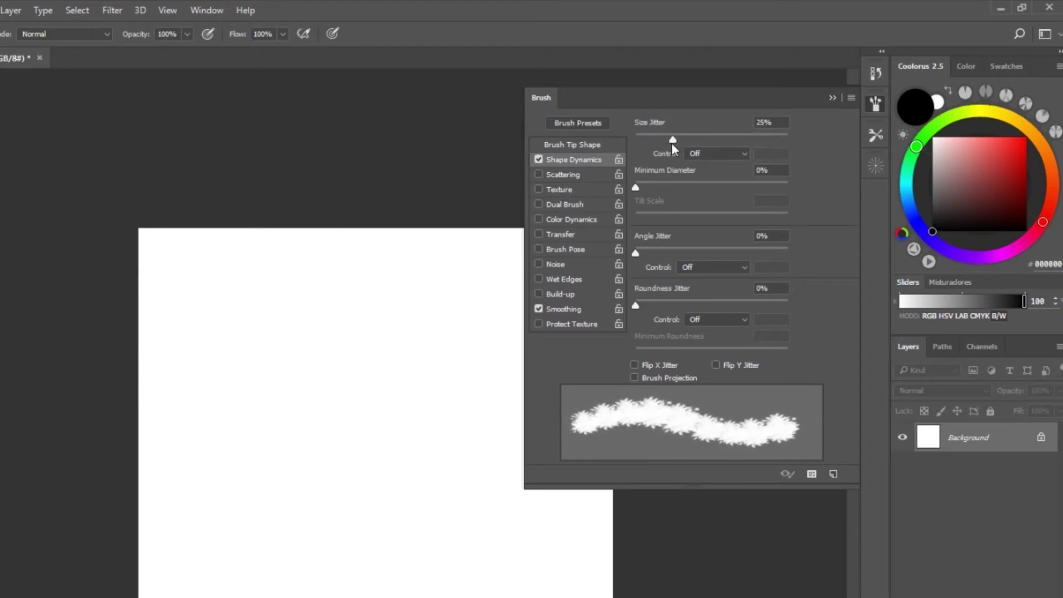
mouse_move(671, 142)
mouse_down()
mouse_move(699, 142)
mouse_move(691, 146)
mouse_up()
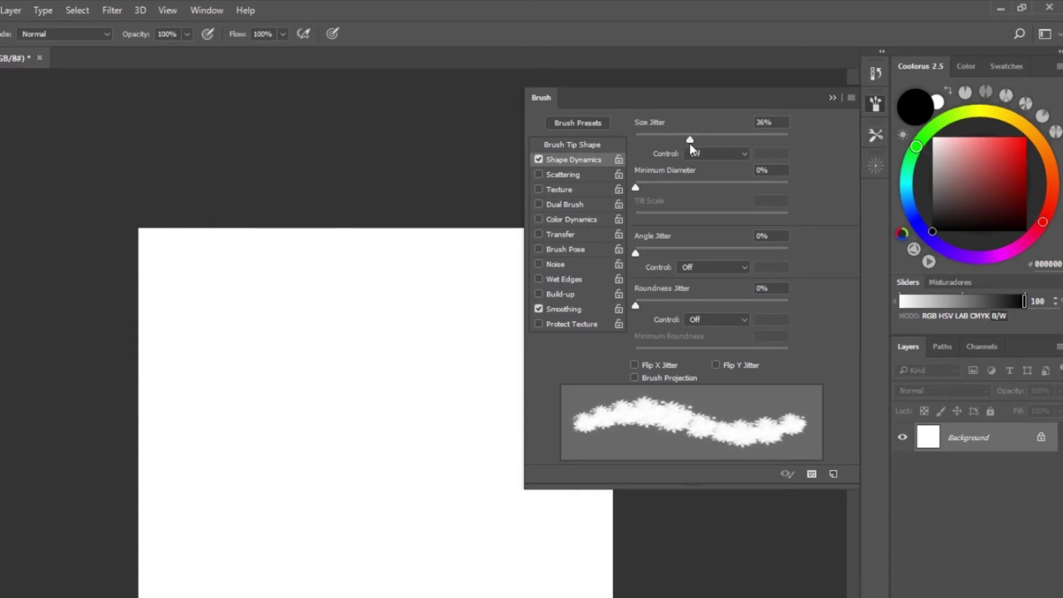
drag(689, 143, 679, 152)
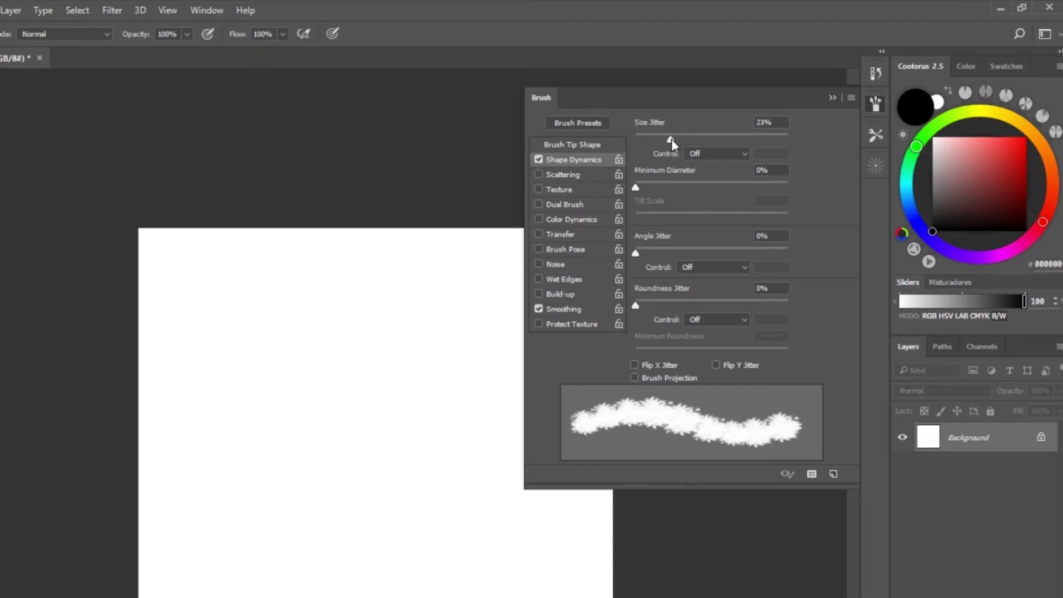
drag(681, 140, 678, 141)
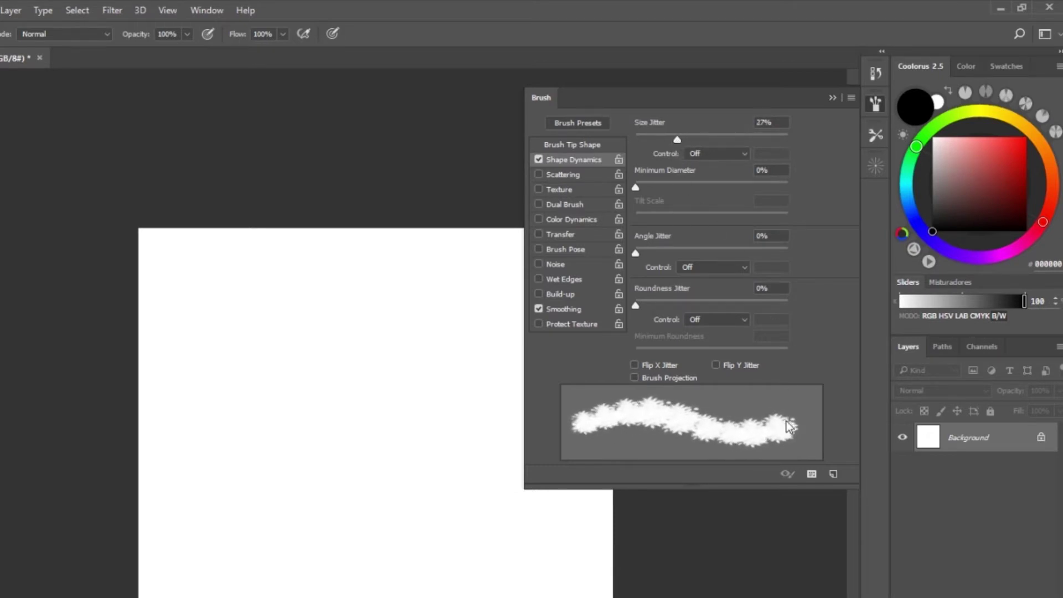
click(733, 154)
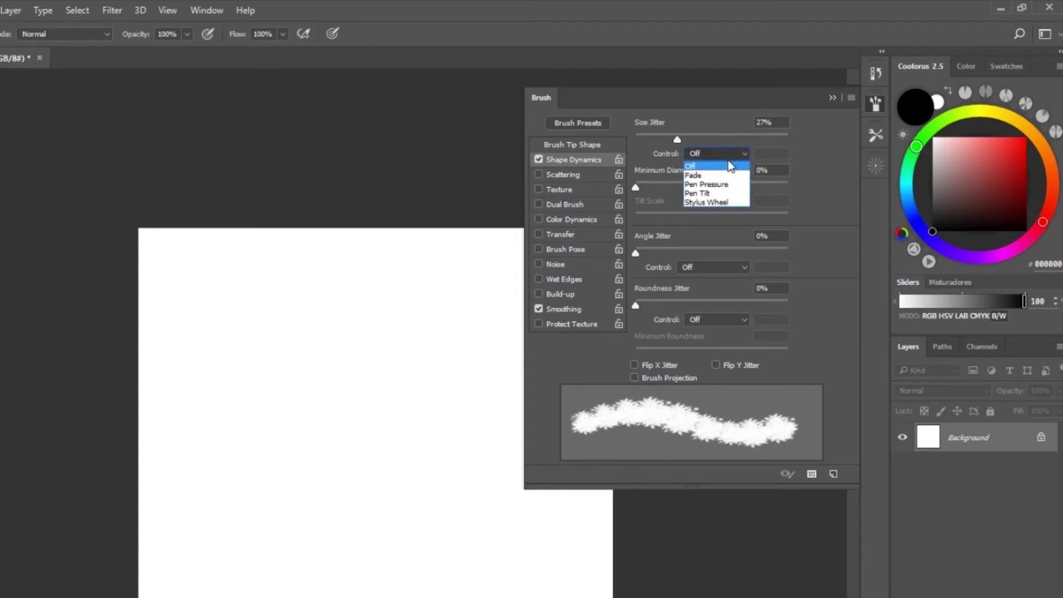
click(719, 184)
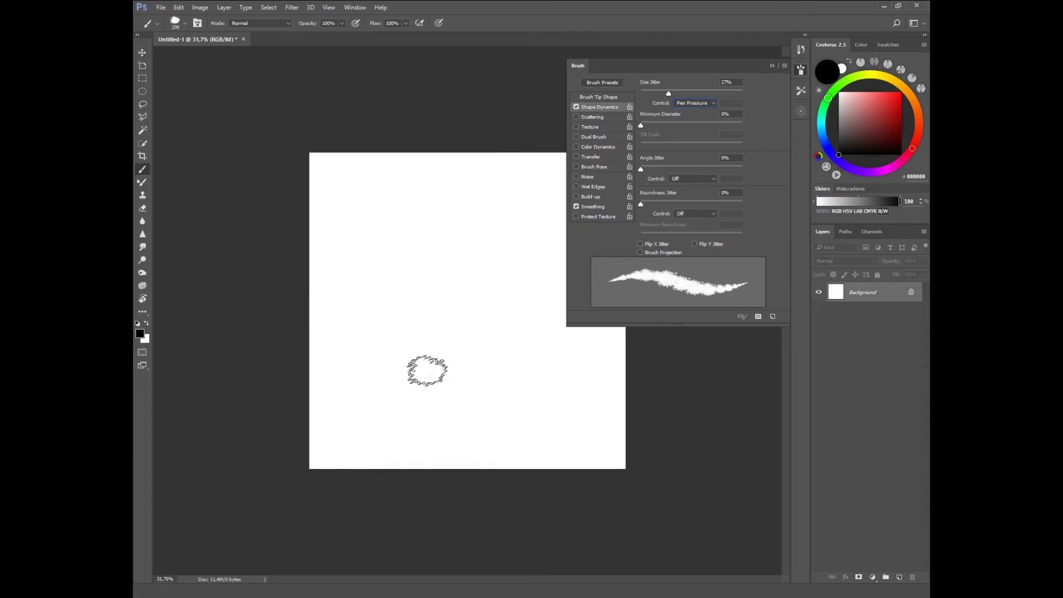
mouse_move(361, 357)
mouse_down()
mouse_move(471, 268)
mouse_move(397, 390)
mouse_move(421, 274)
mouse_up()
key(ctrl+alt+z)
key(ctrl+alt+z)
key(ctrl+alt+z)
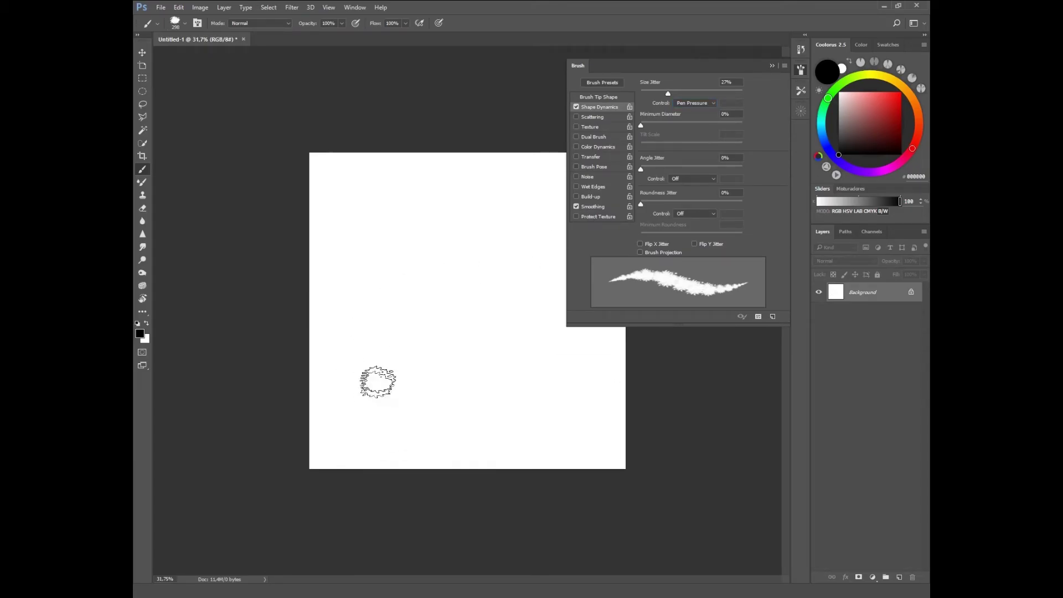
drag(376, 384, 482, 390)
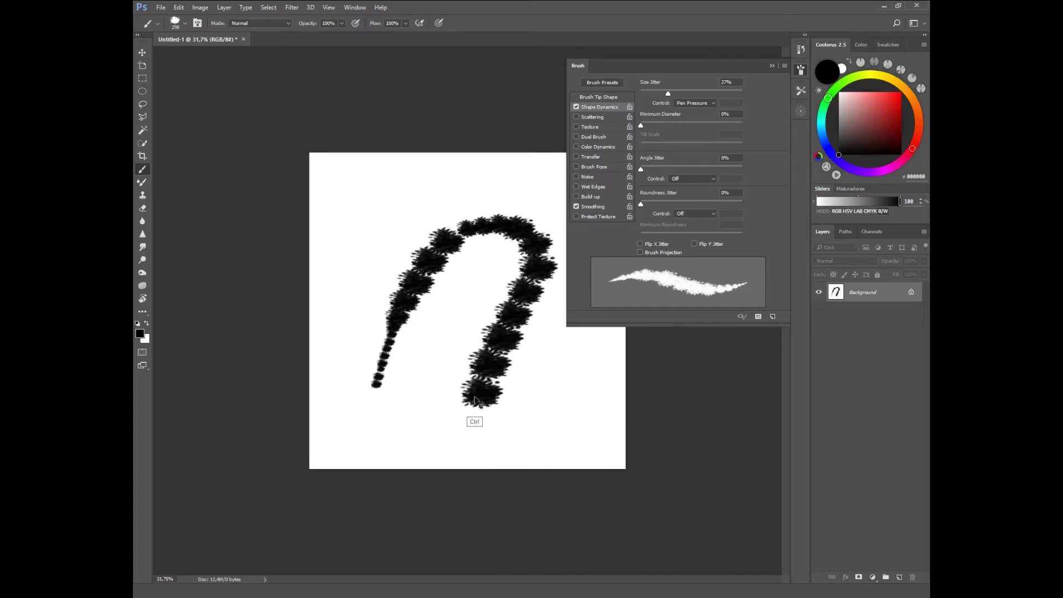
key(ctrl+alt+z)
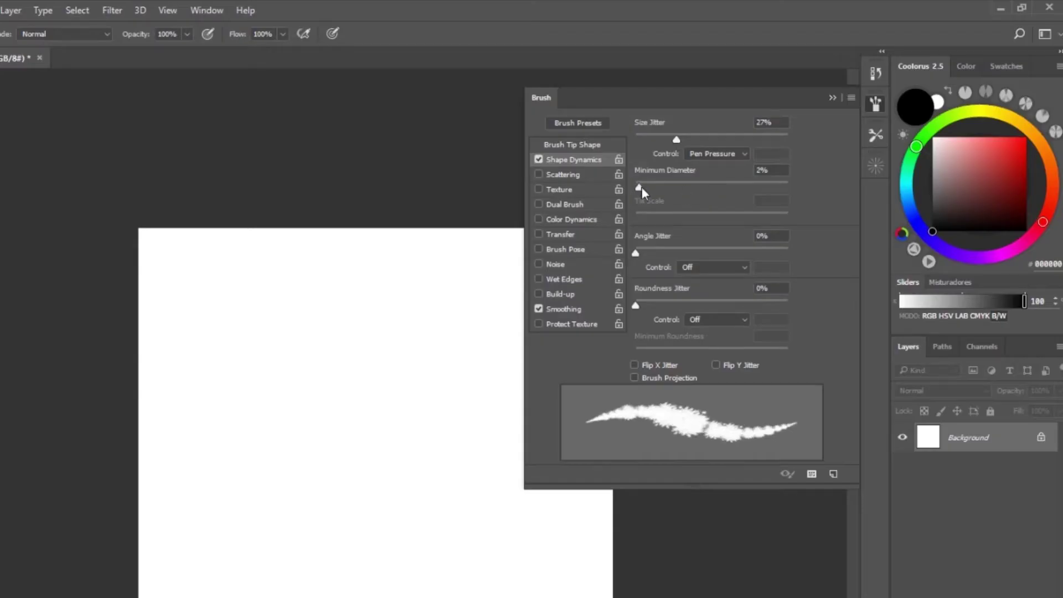
Step: Set Minimum Diameter to 70%, test with several undone strokes, and begin raising Angle Jitter
drag(641, 187, 756, 191)
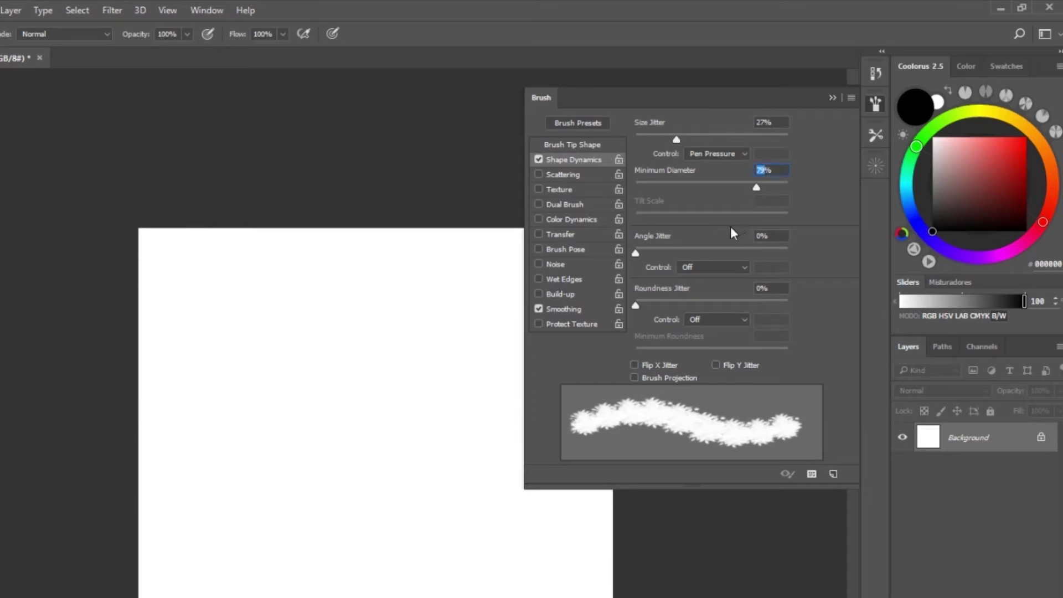
text(70)
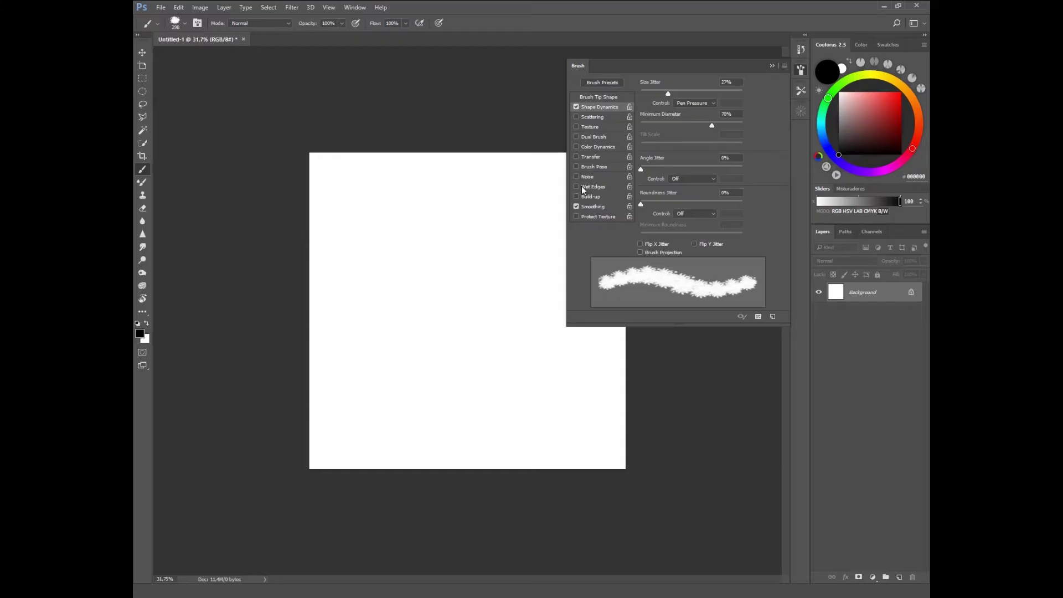
drag(357, 357, 460, 365)
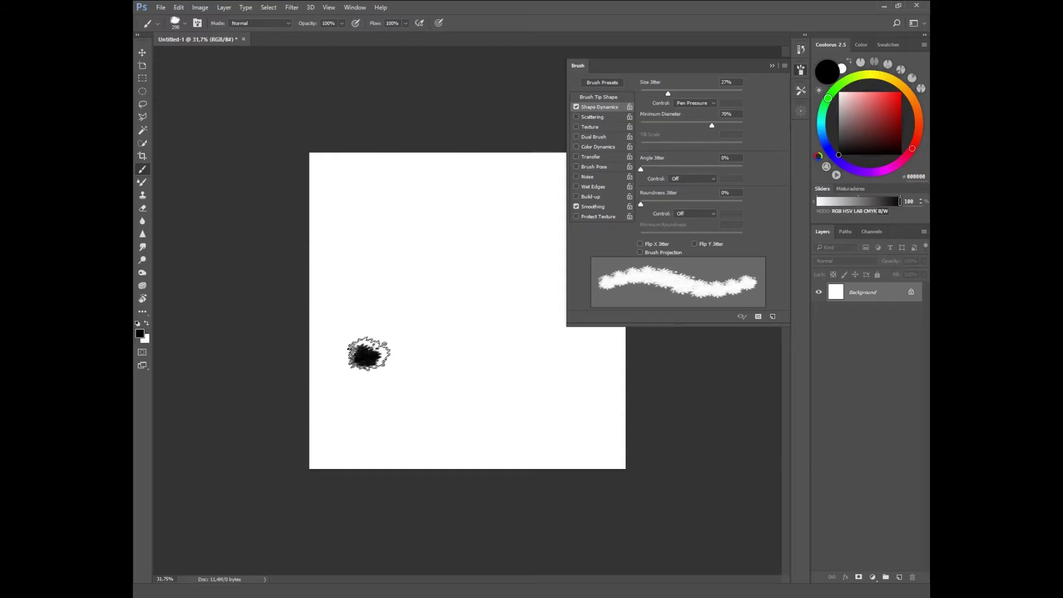
key(ctrl+z)
mouse_move(365, 357)
mouse_down()
mouse_move(432, 252)
mouse_move(465, 310)
mouse_up()
key(ctrl+z)
mouse_move(375, 331)
mouse_down()
mouse_move(398, 301)
mouse_move(491, 277)
mouse_move(471, 385)
mouse_up()
key(ctrl+z)
mouse_move(361, 354)
mouse_down()
mouse_move(415, 289)
mouse_move(463, 373)
mouse_up()
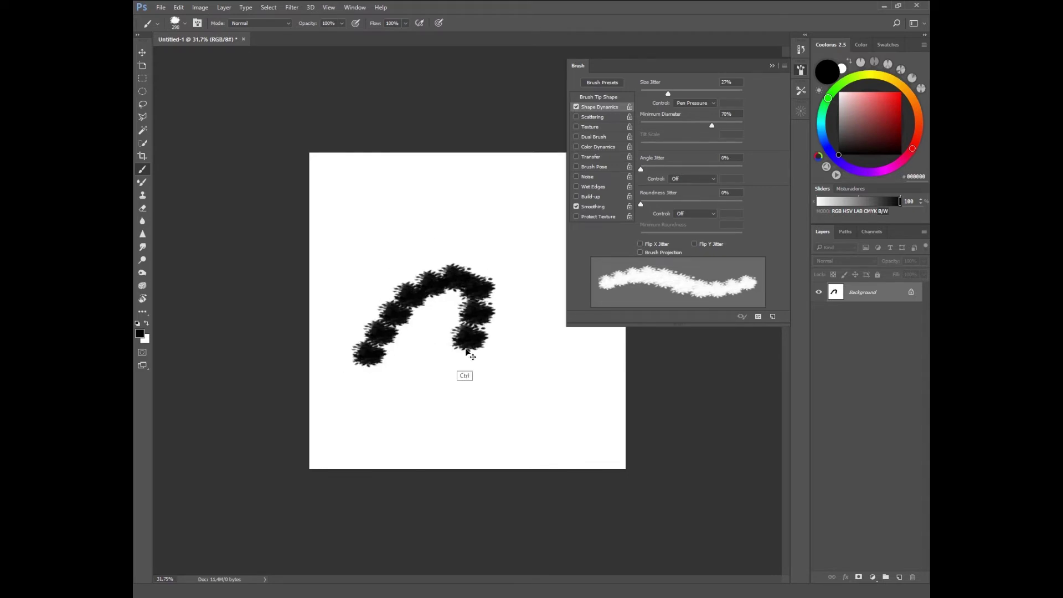
key(ctrl+z)
mouse_move(375, 341)
mouse_down()
mouse_move(430, 272)
mouse_move(458, 317)
mouse_up()
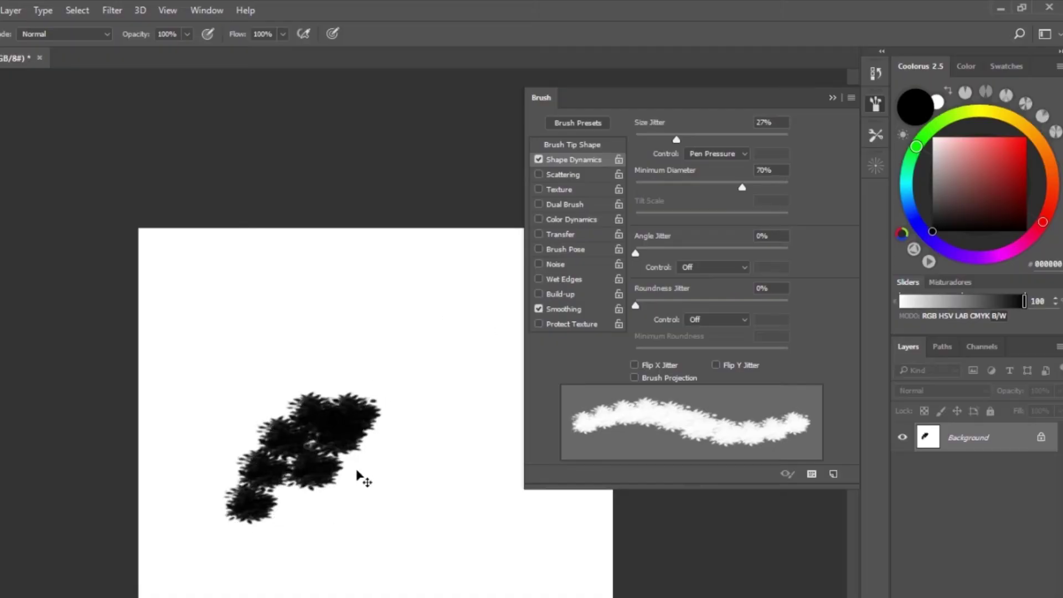
key(ctrl+z)
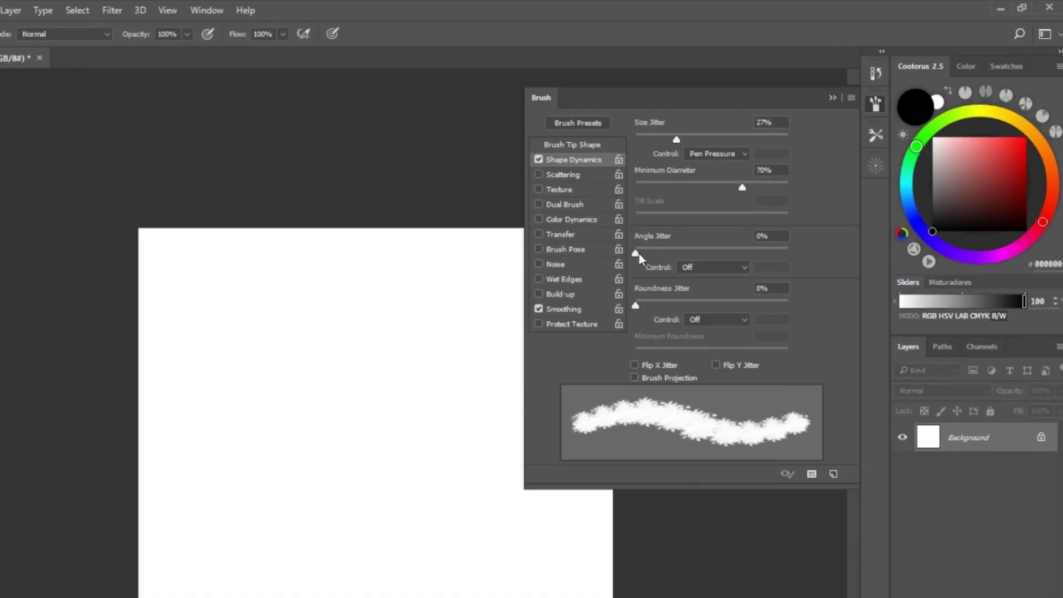
mouse_move(635, 253)
mouse_down()
mouse_move(785, 254)
mouse_move(671, 278)
mouse_up()
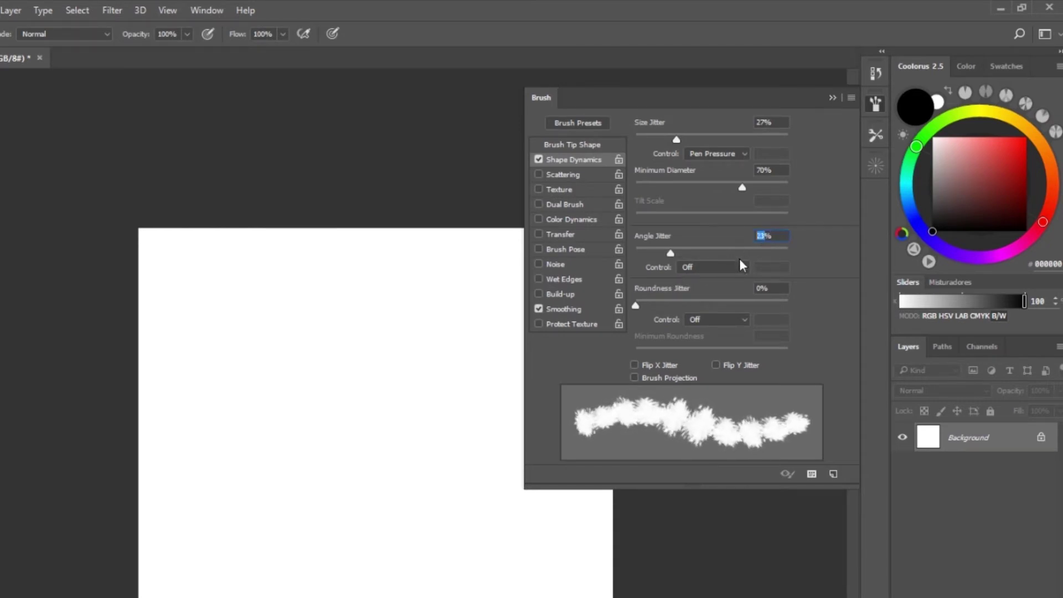
Step: Set Angle Jitter to 25% and Roundness Jitter to 20%
text(30)
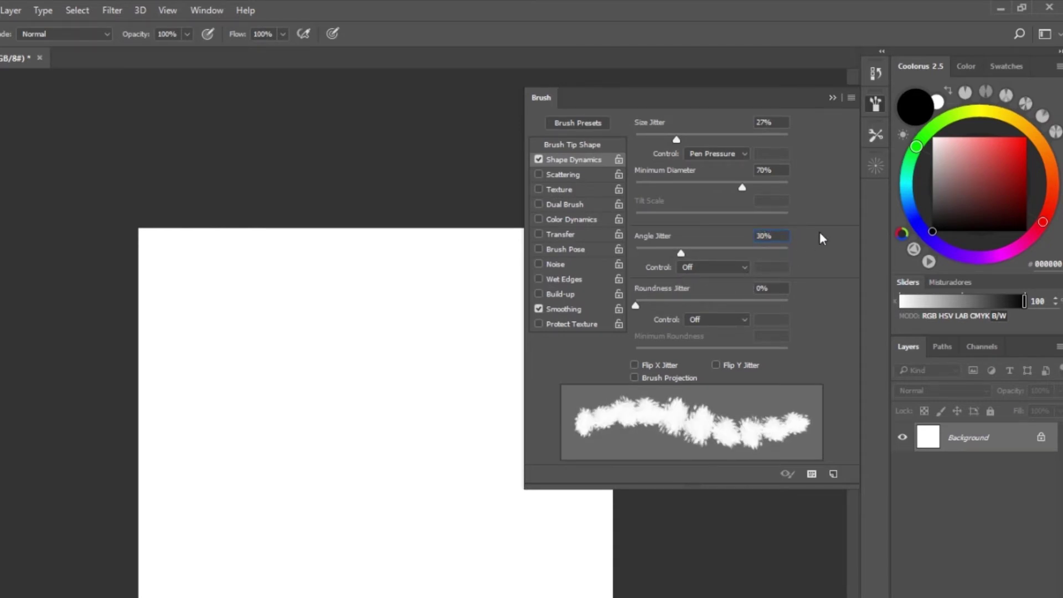
drag(687, 251, 673, 250)
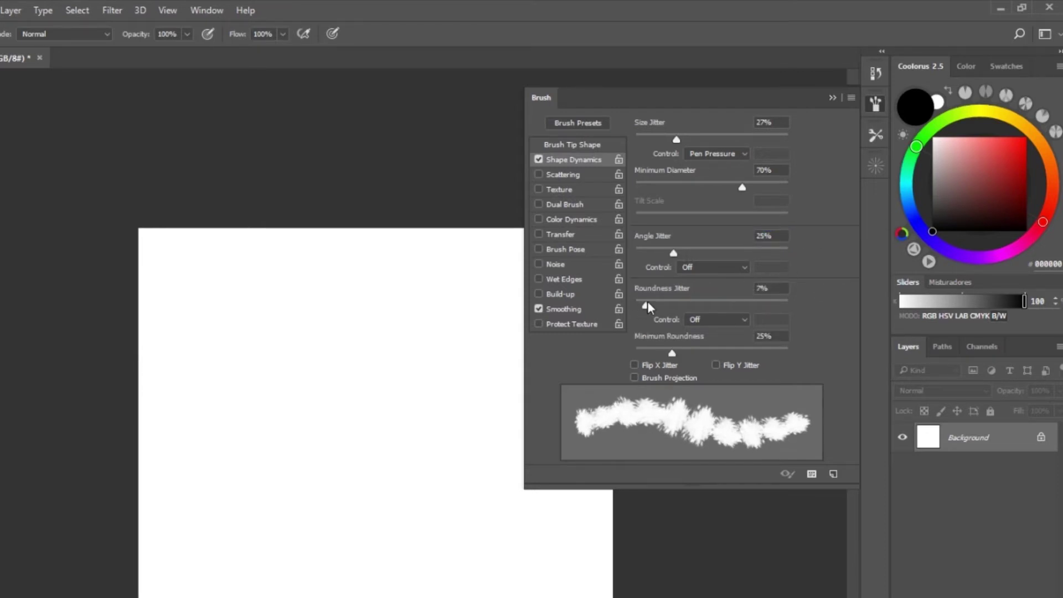
mouse_move(645, 307)
mouse_down()
mouse_move(752, 303)
mouse_move(655, 315)
mouse_move(686, 327)
mouse_move(742, 317)
mouse_move(679, 331)
mouse_move(723, 304)
mouse_move(774, 307)
mouse_move(661, 316)
mouse_move(706, 314)
mouse_move(674, 316)
mouse_up()
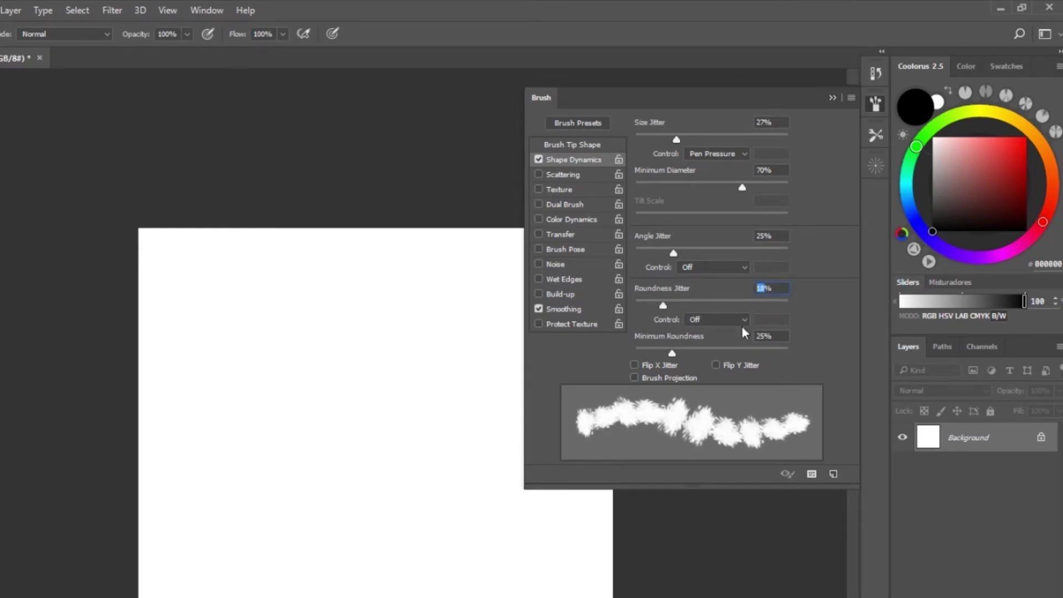
text(20)
Step: Enable both Flip X Jitter and Flip Y Jitter on the foliage brush
click(636, 365)
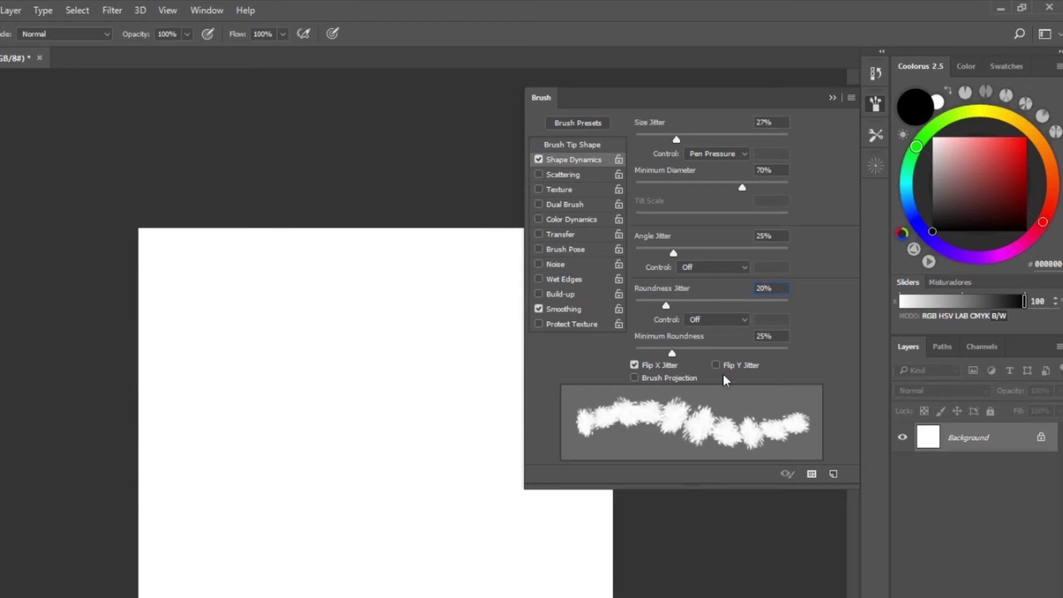
click(716, 364)
click(716, 365)
click(635, 365)
click(634, 365)
click(636, 364)
click(716, 364)
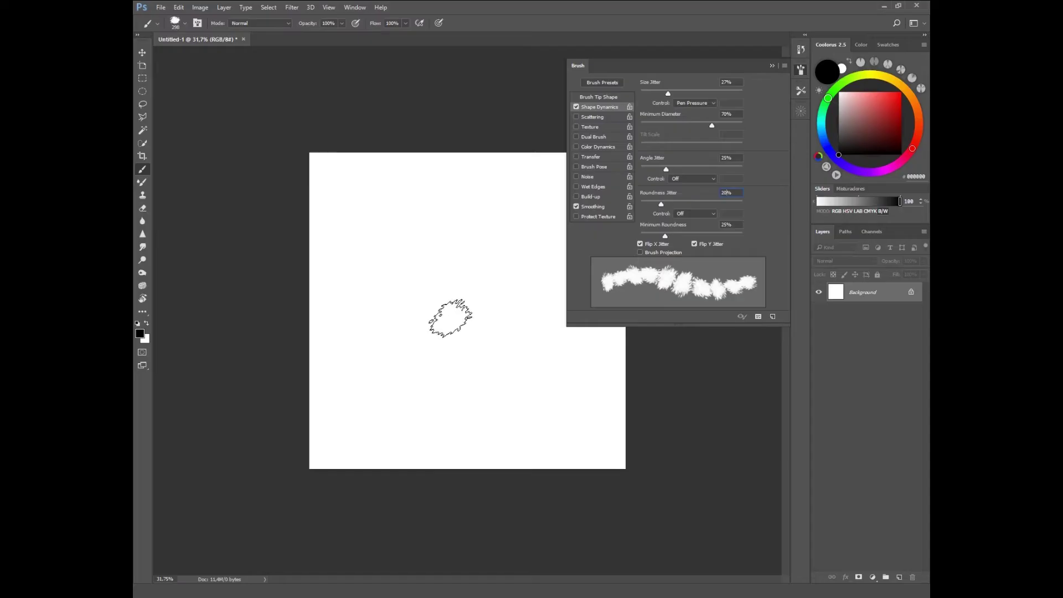
Step: Paint and undo test strokes with the current foliage brush settings
mouse_move(446, 316)
mouse_down()
mouse_move(439, 356)
mouse_move(515, 332)
mouse_up()
key(ctrl+z)
mouse_move(488, 294)
mouse_down()
mouse_move(439, 280)
mouse_move(498, 299)
mouse_move(415, 296)
mouse_move(519, 293)
mouse_up()
key(ctrl+z)
key(ctrl+alt+z)
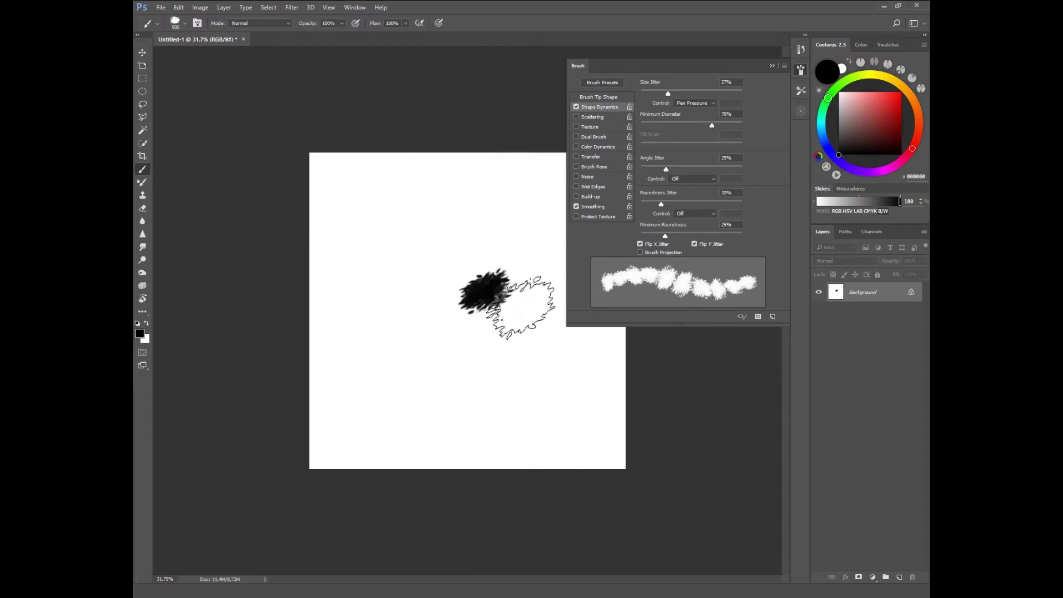
key(ctrl+alt+z)
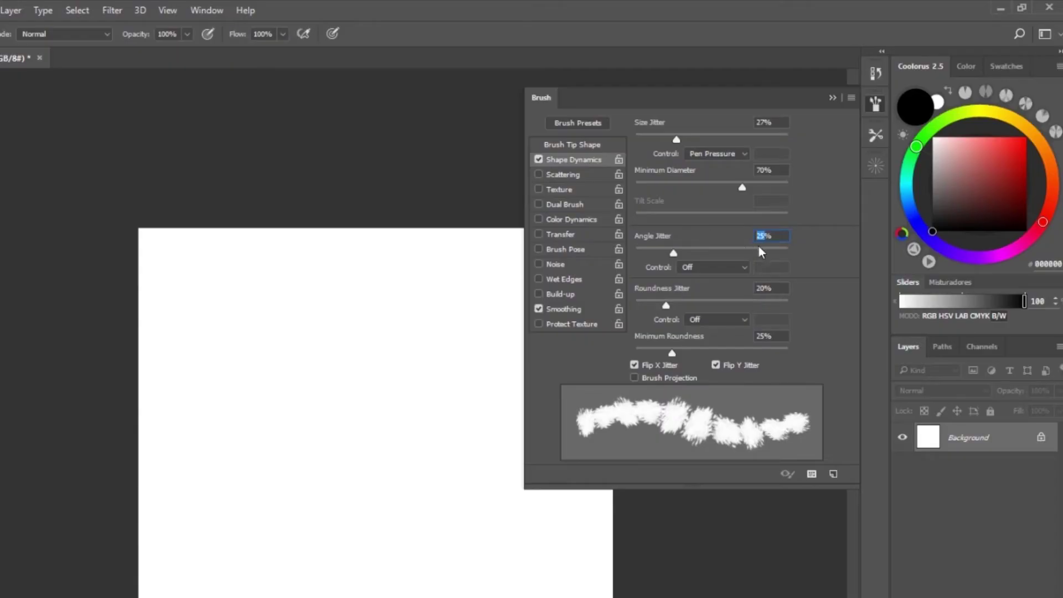
Step: Lower Angle Jitter to 10% and test it with two foliage strokes, undoing them
text(10)
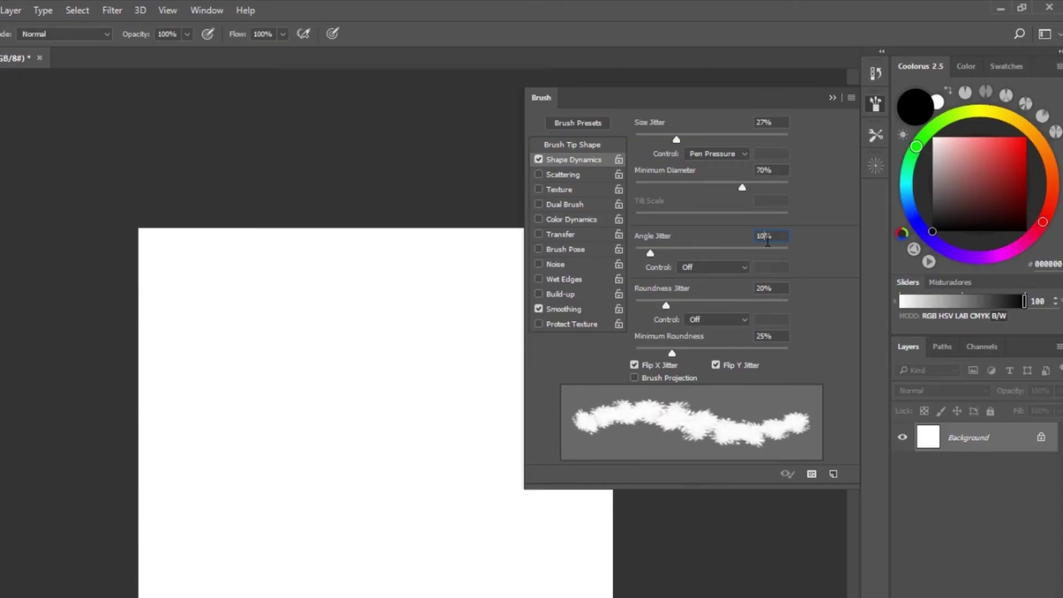
mouse_move(344, 427)
mouse_down()
mouse_move(415, 356)
mouse_move(368, 486)
mouse_move(283, 463)
mouse_up()
key(ctrl+alt+z)
key(ctrl+alt+z)
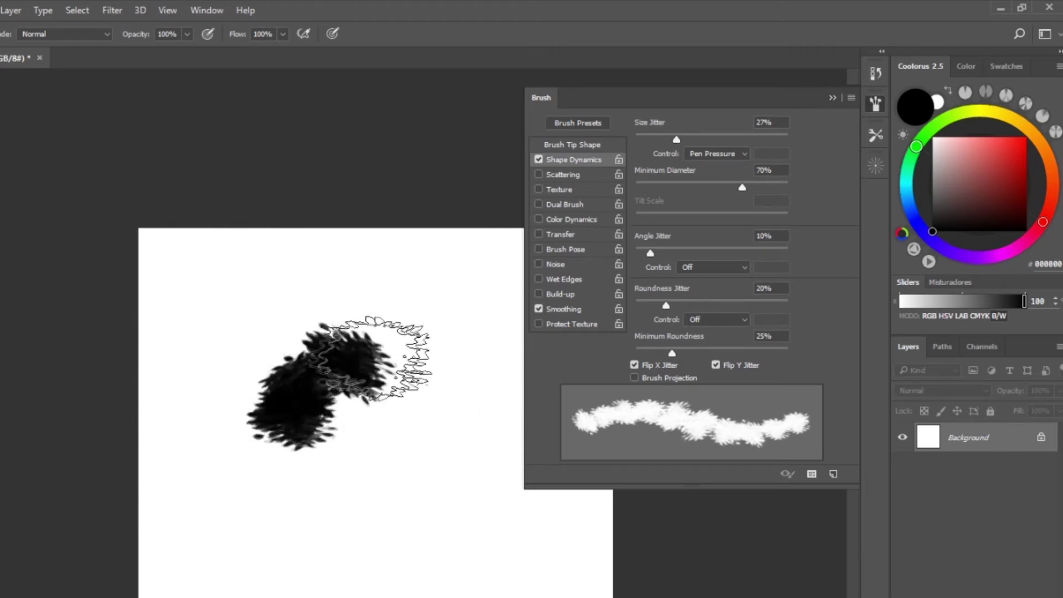
key(ctrl+alt+z)
drag(368, 399, 320, 427)
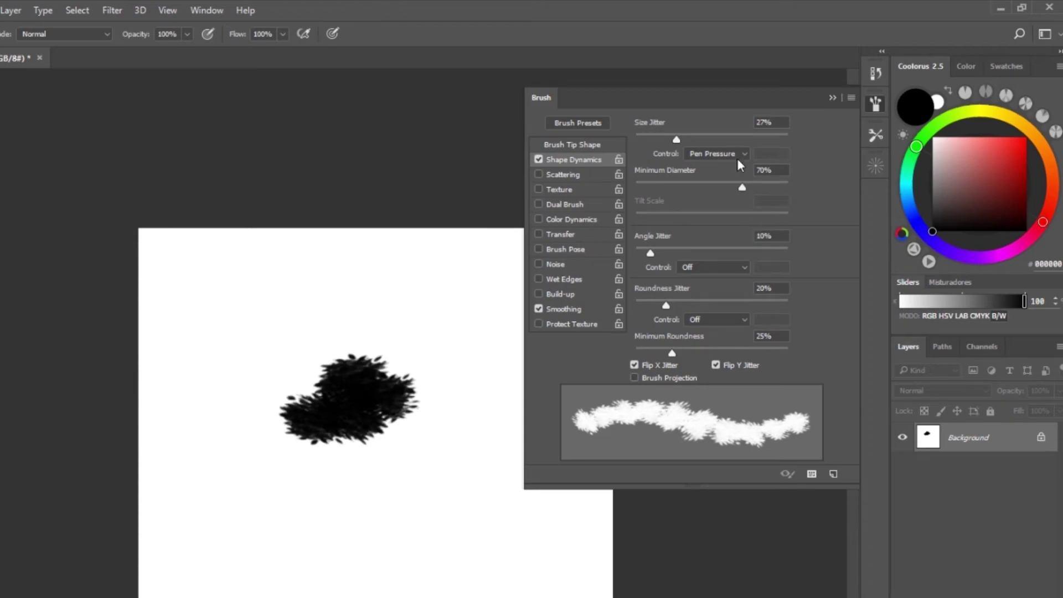
key(ctrl+alt+z)
Step: Save the tuned brush as a new 400 px preset, delete the 1232 preset, and select 63
right_click(426, 207)
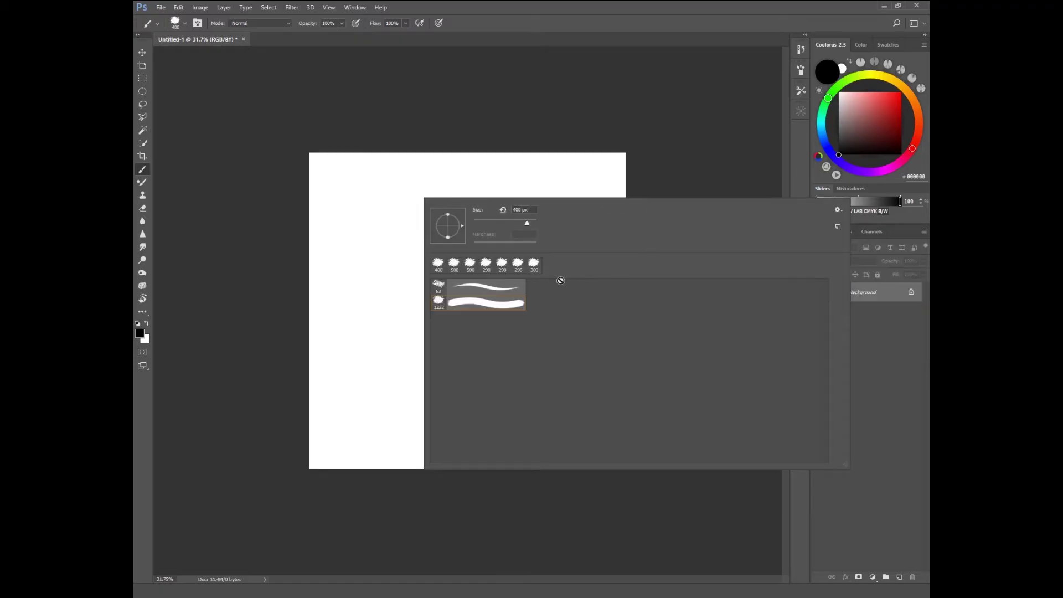
click(386, 187)
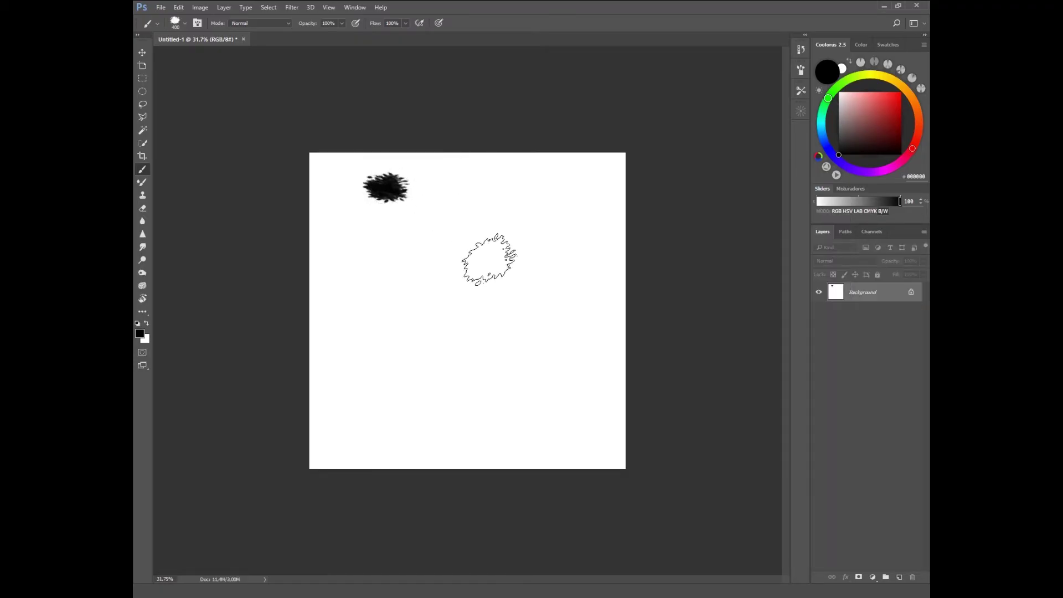
key(ctrl+z)
right_click(488, 259)
click(904, 274)
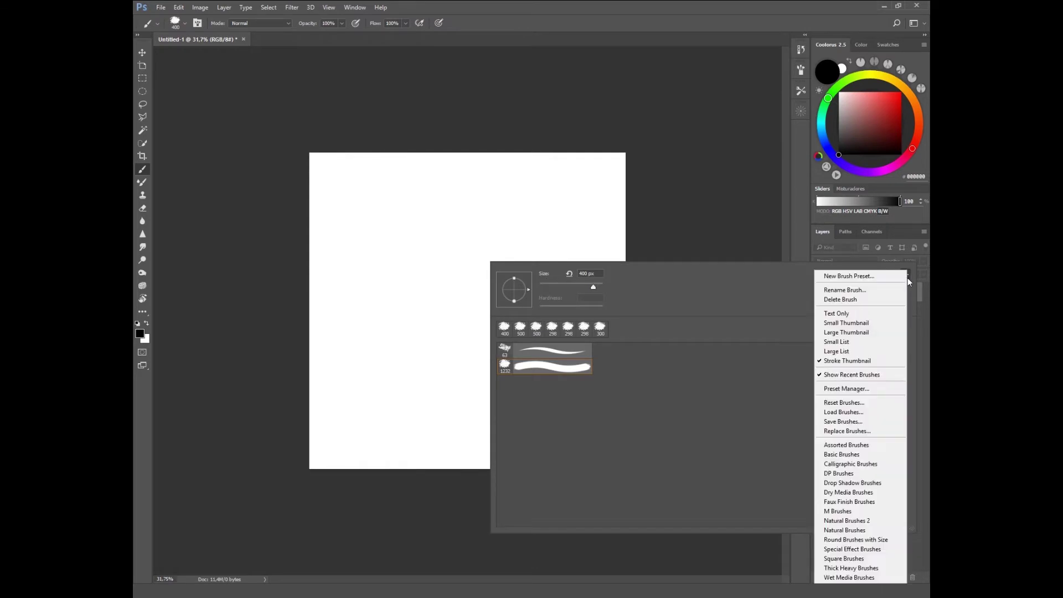
click(848, 276)
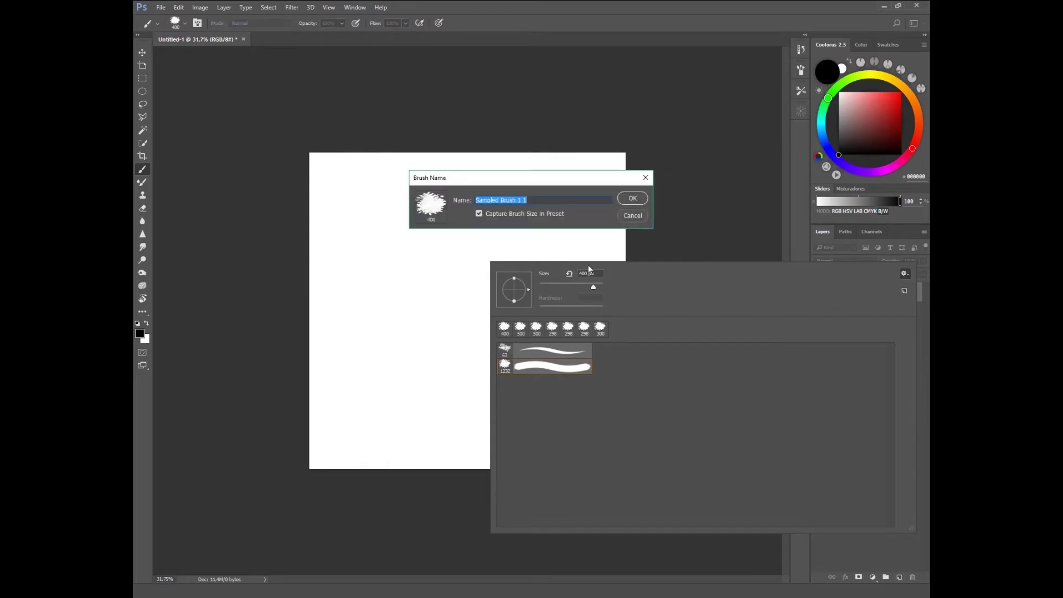
click(632, 199)
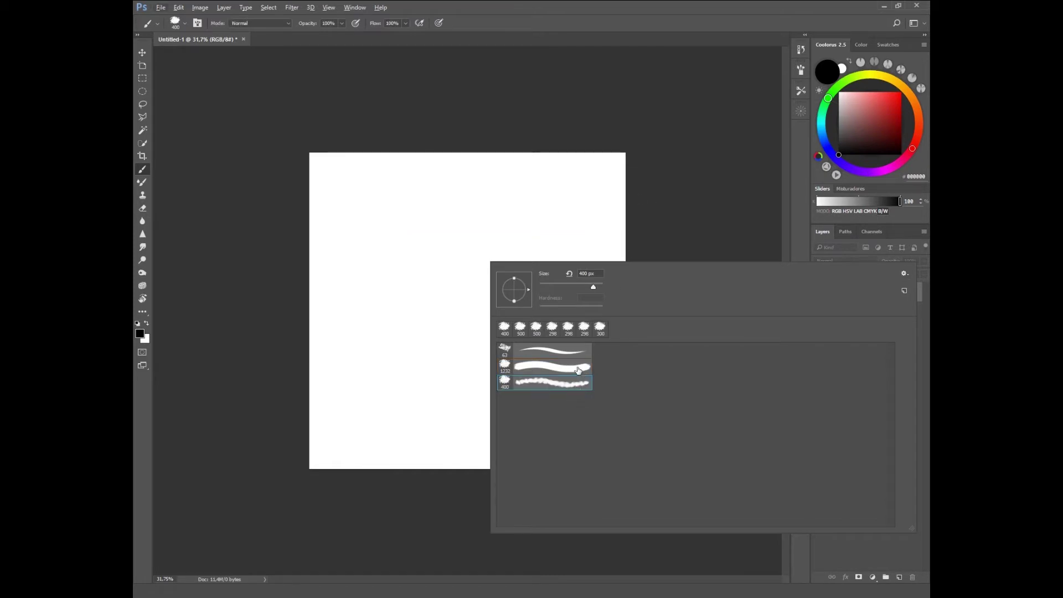
alt+click(579, 369)
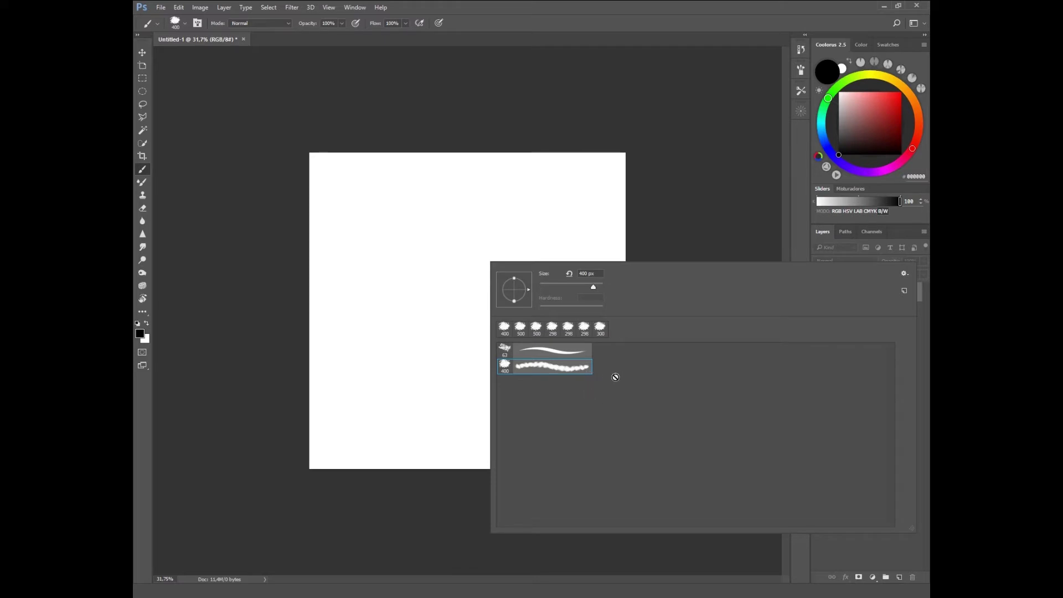
click(552, 350)
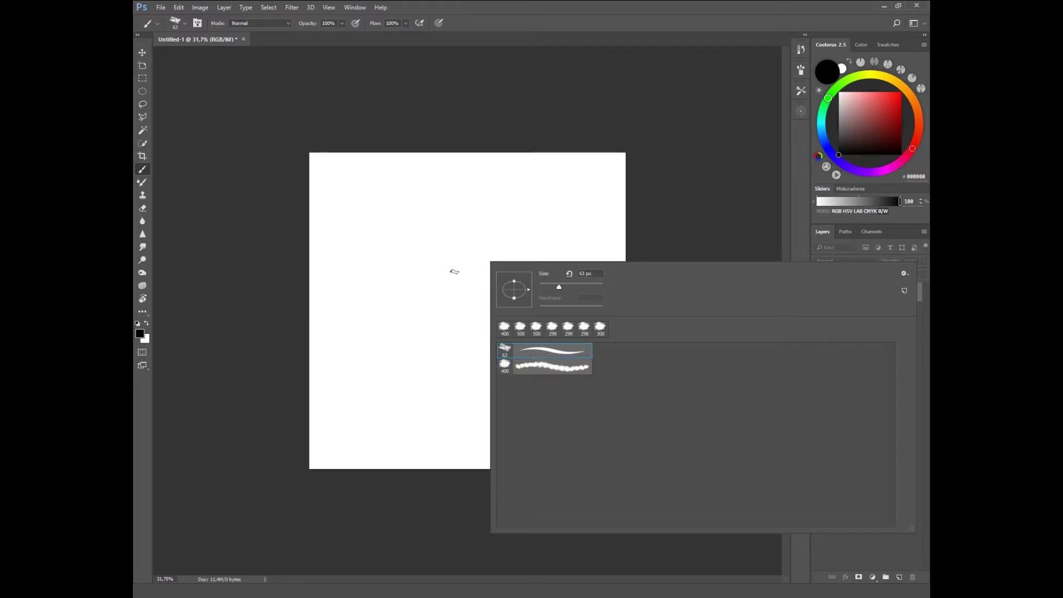
Step: Try test strokes with a chosen brush preset, clearing the canvas back to white each time
mouse_move(431, 242)
mouse_down()
mouse_move(412, 318)
mouse_move(432, 316)
mouse_move(473, 253)
mouse_up()
key(ctrl+BackSpace)
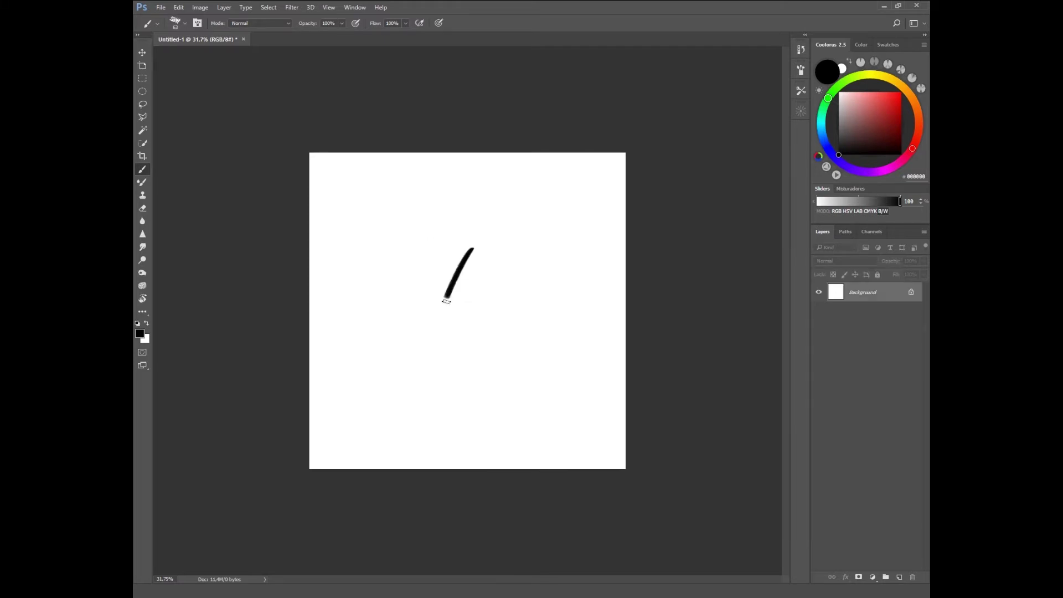
drag(446, 302, 487, 250)
key(ctrl+BackSpace)
right_click(469, 266)
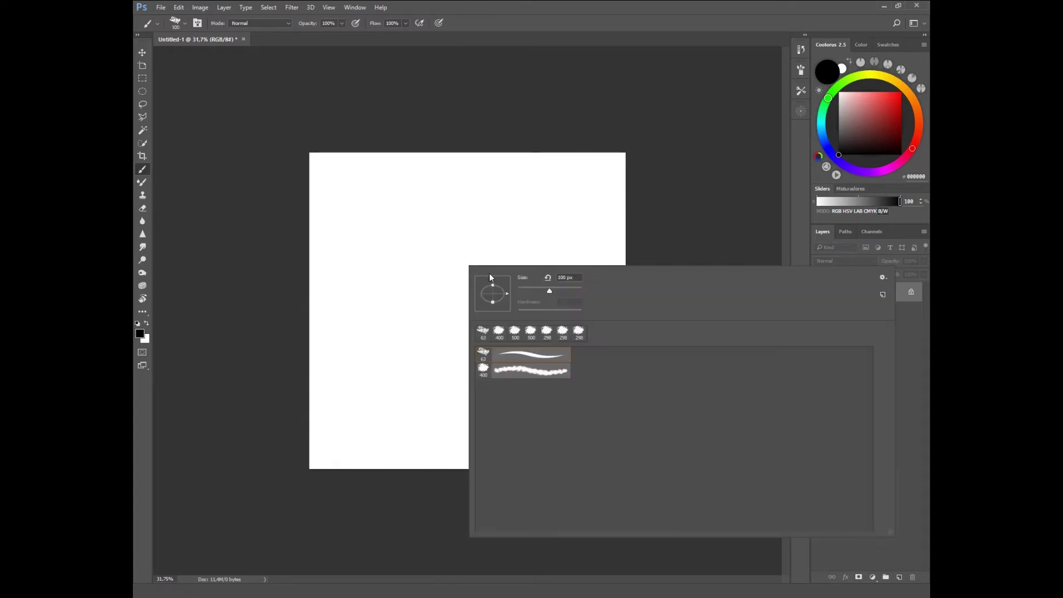
click(437, 260)
mouse_move(451, 307)
mouse_down()
mouse_move(482, 255)
mouse_move(498, 304)
mouse_move(491, 266)
mouse_move(522, 281)
mouse_up()
key(ctrl+BackSpace)
key(ctrl+z)
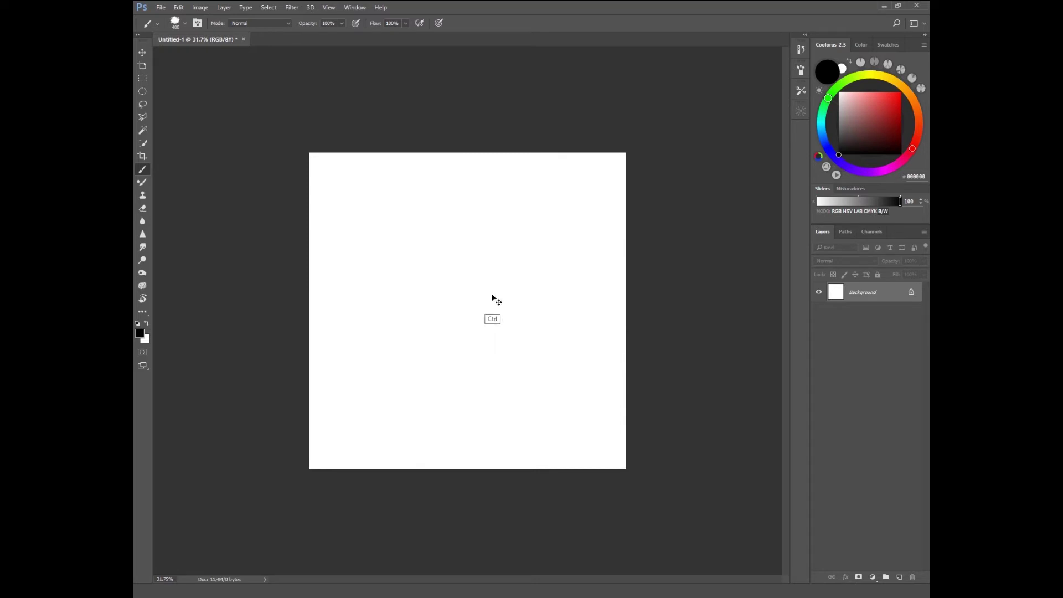
drag(492, 299, 471, 288)
key(ctrl+z)
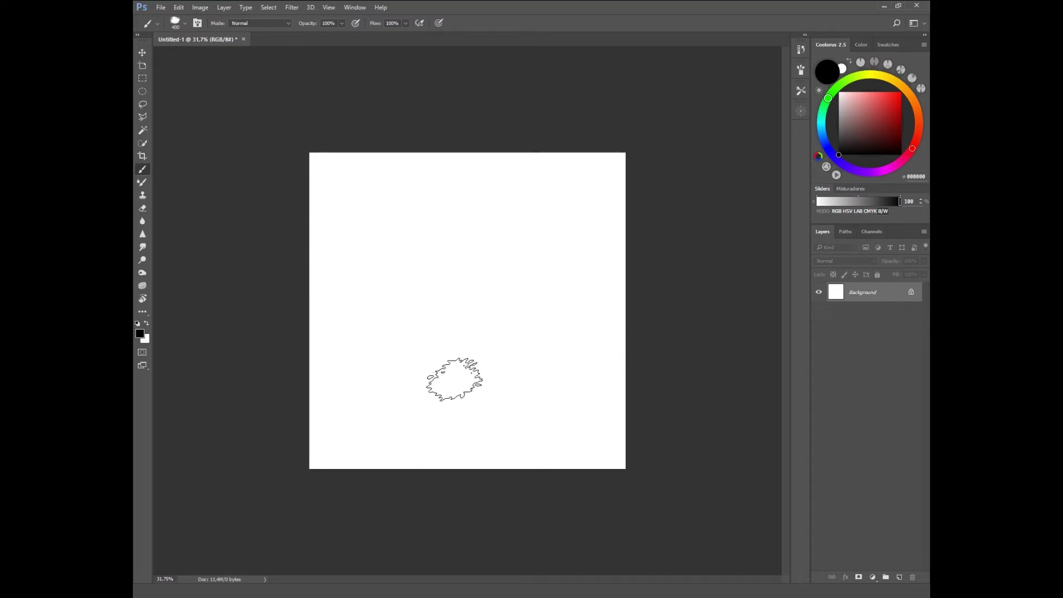
key(ctrl+plus)
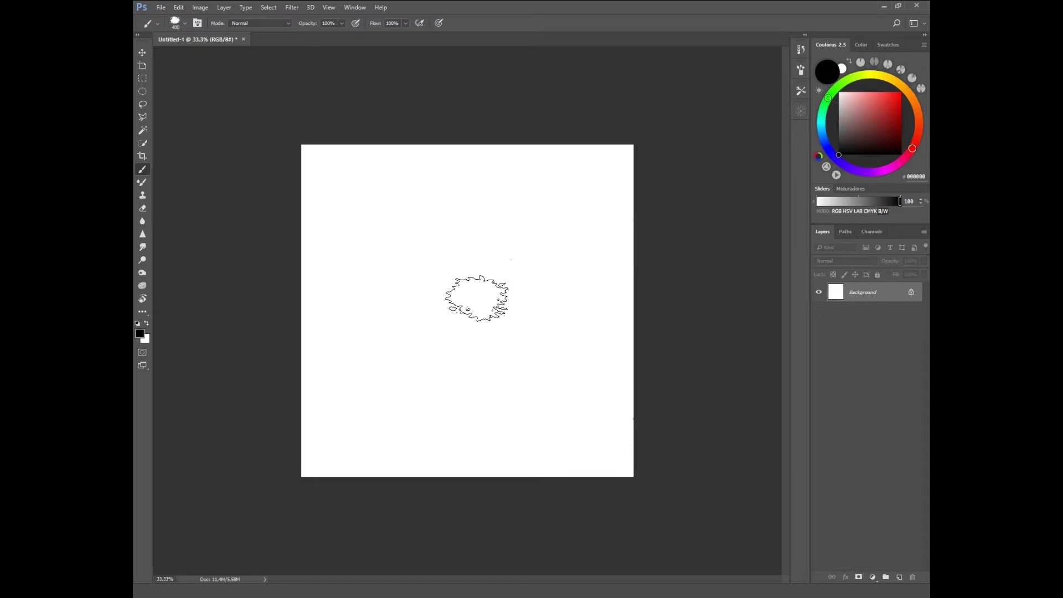
Step: Pick the 63 px brush preset, enlarge it to 400 px, and show its brush settings
right_click(480, 298)
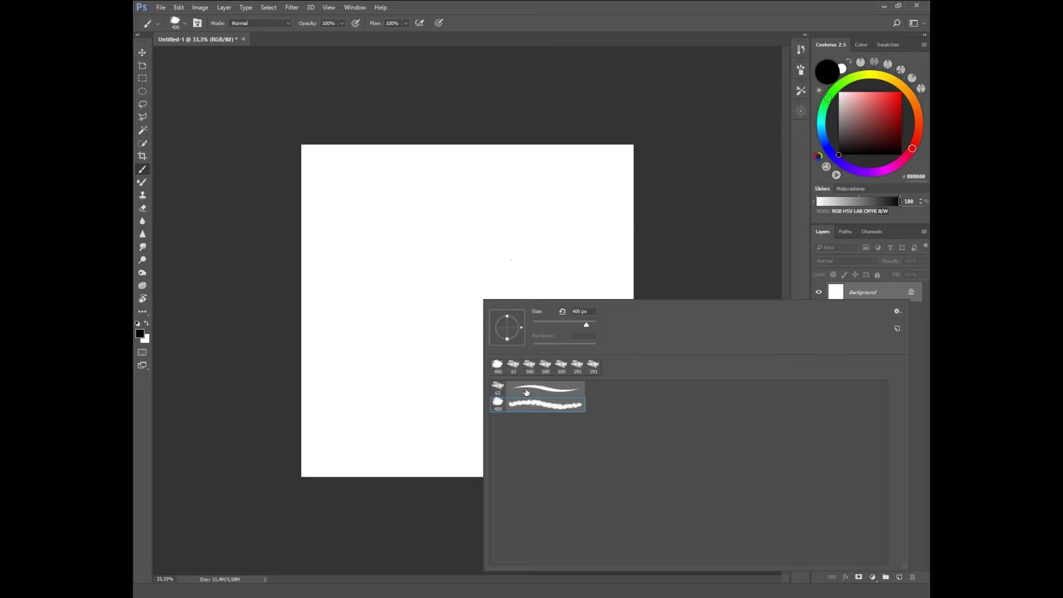
click(527, 389)
click(651, 258)
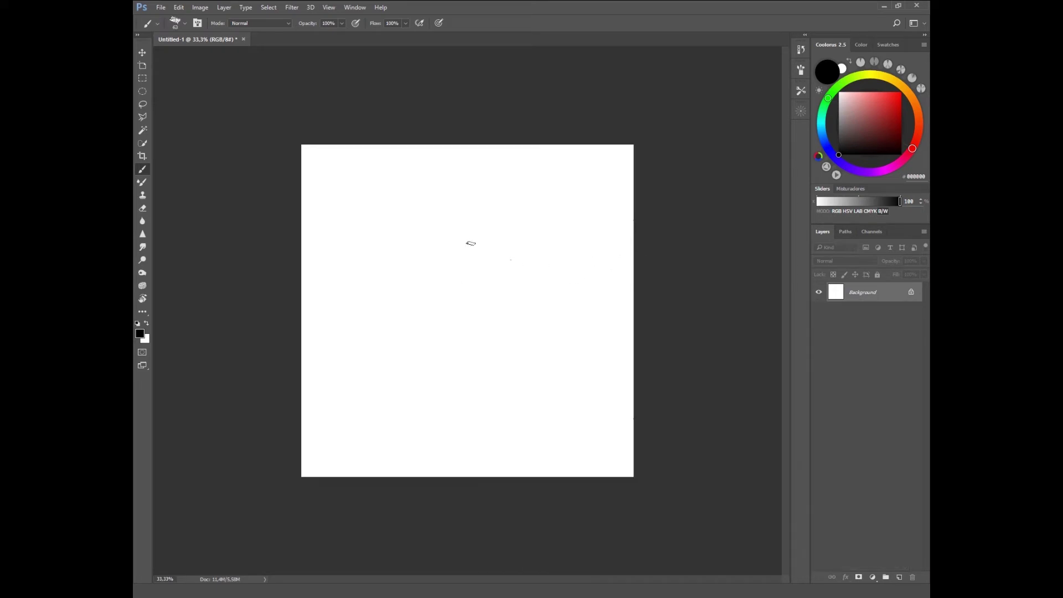
key(bracketright)
key(bracketright)
key(bracketright)
key(bracketright)
key(bracketright)
key(bracketright)
key(bracketright)
key(bracketright)
key(bracketright)
key(bracketright)
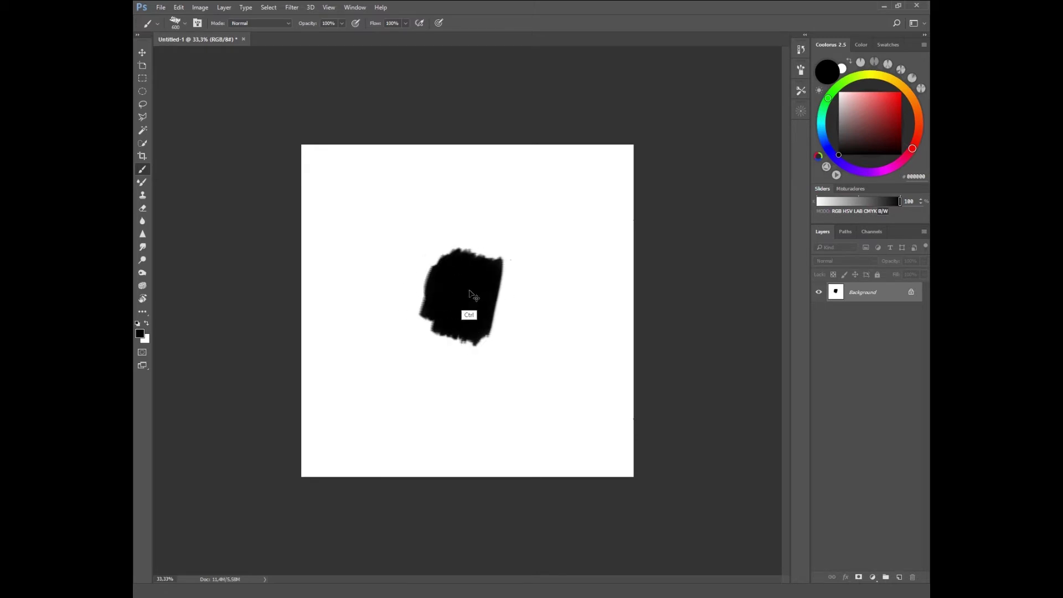
key(F5)
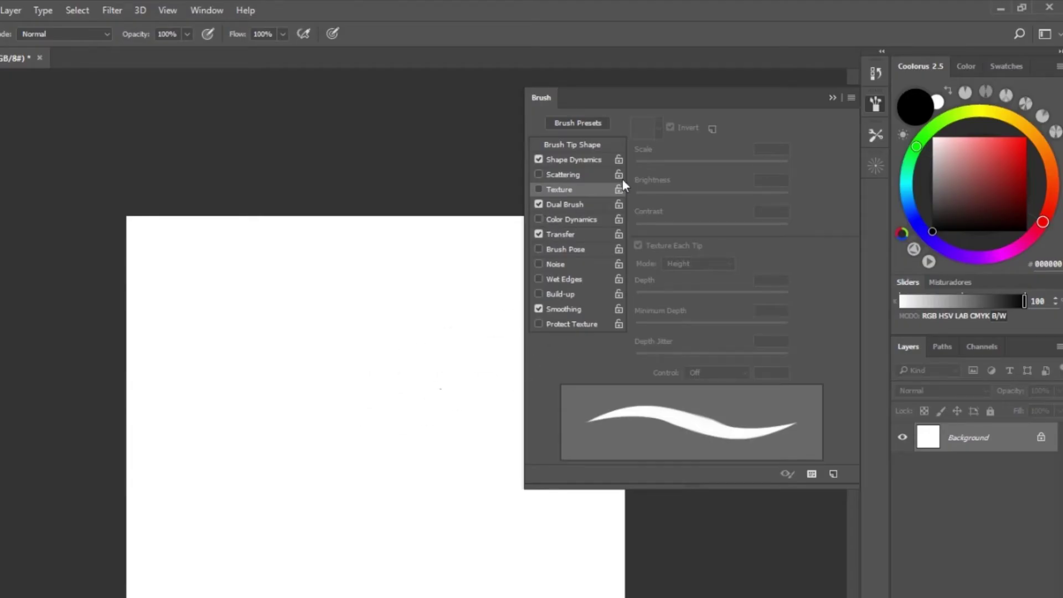
Step: Disable Shape Dynamics and Dual Brush, enable Texture, and load the Texture Fill 2 patterns
click(538, 159)
click(539, 204)
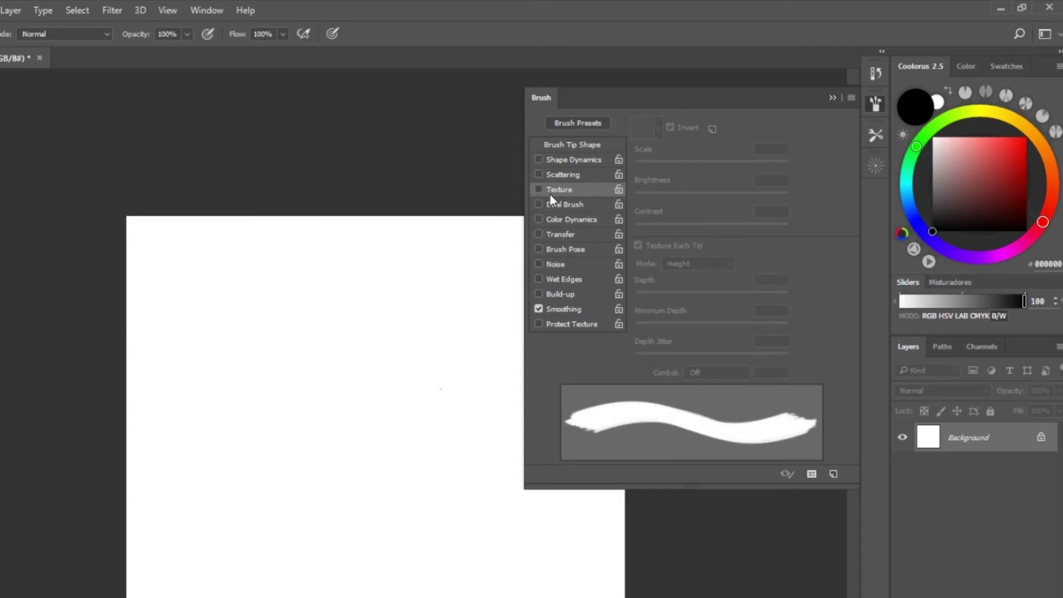
click(573, 189)
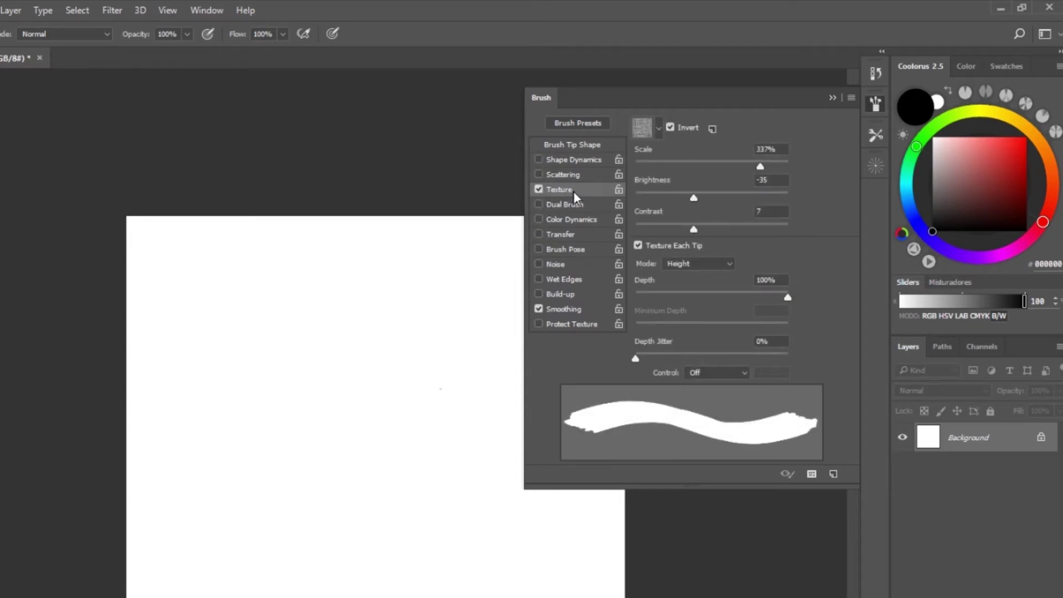
click(659, 132)
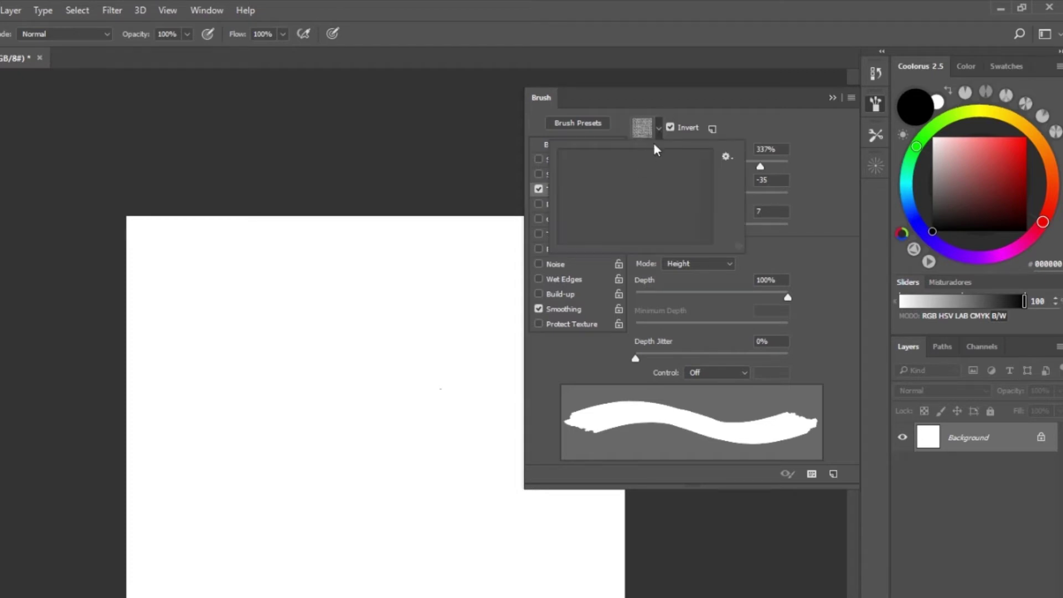
click(658, 133)
click(725, 158)
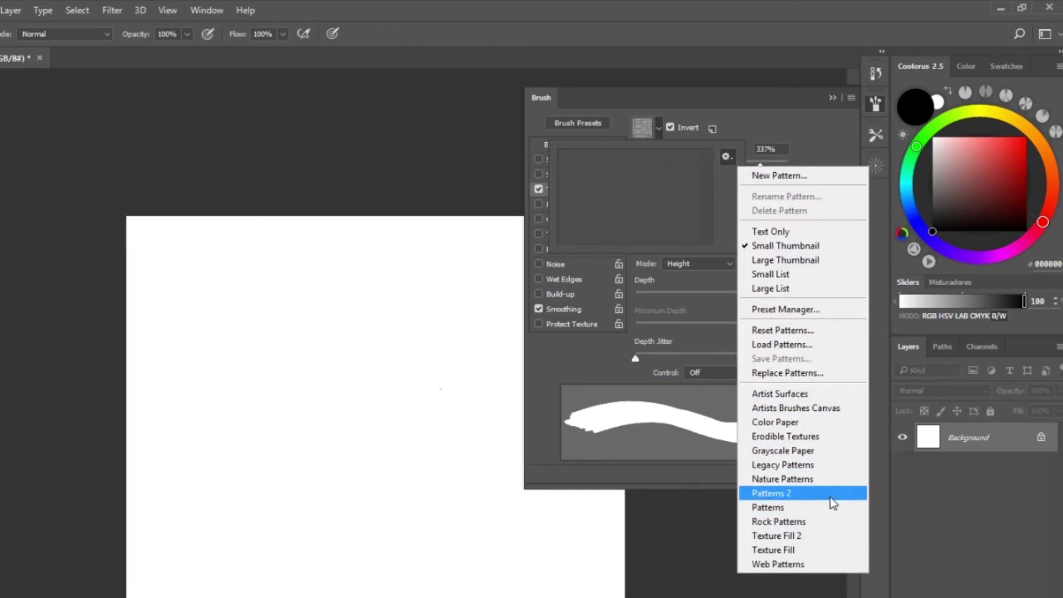
click(792, 536)
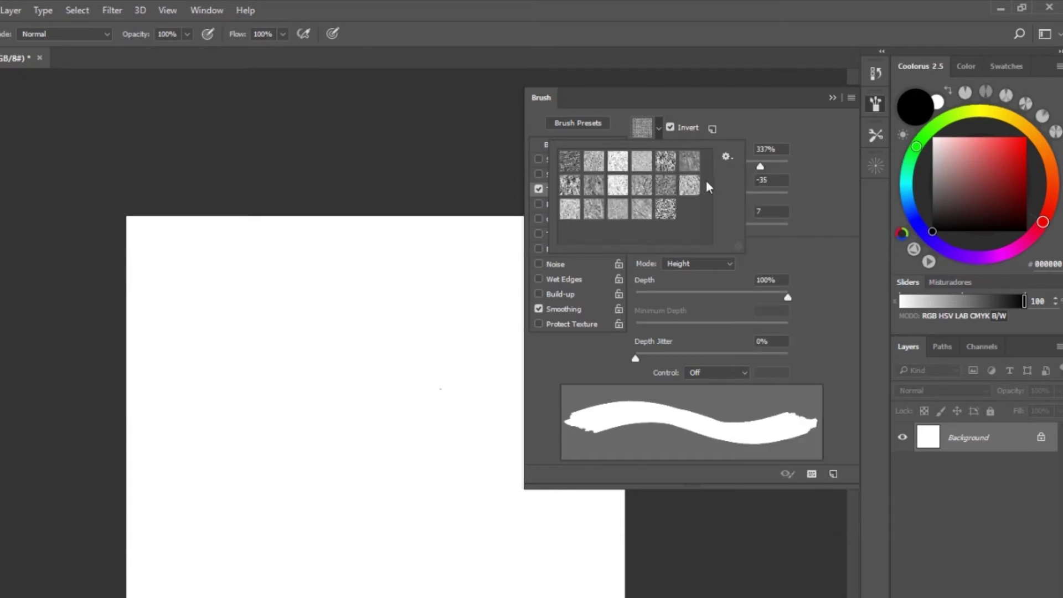
Step: Try several Texture Fill 2 patterns and settle on the fifth top-row pattern
click(664, 166)
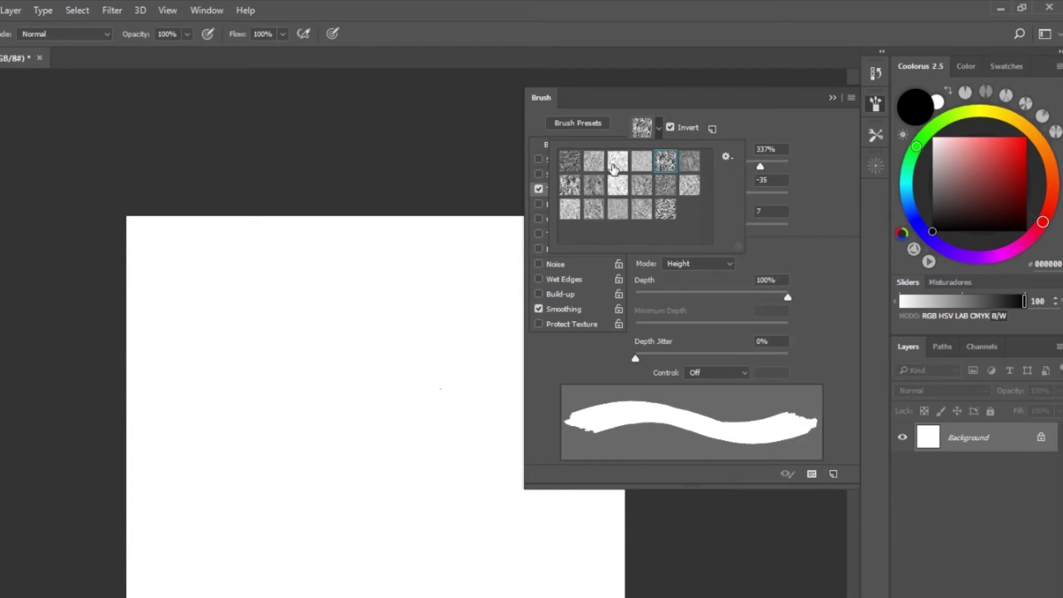
click(571, 161)
click(617, 161)
click(666, 161)
click(665, 185)
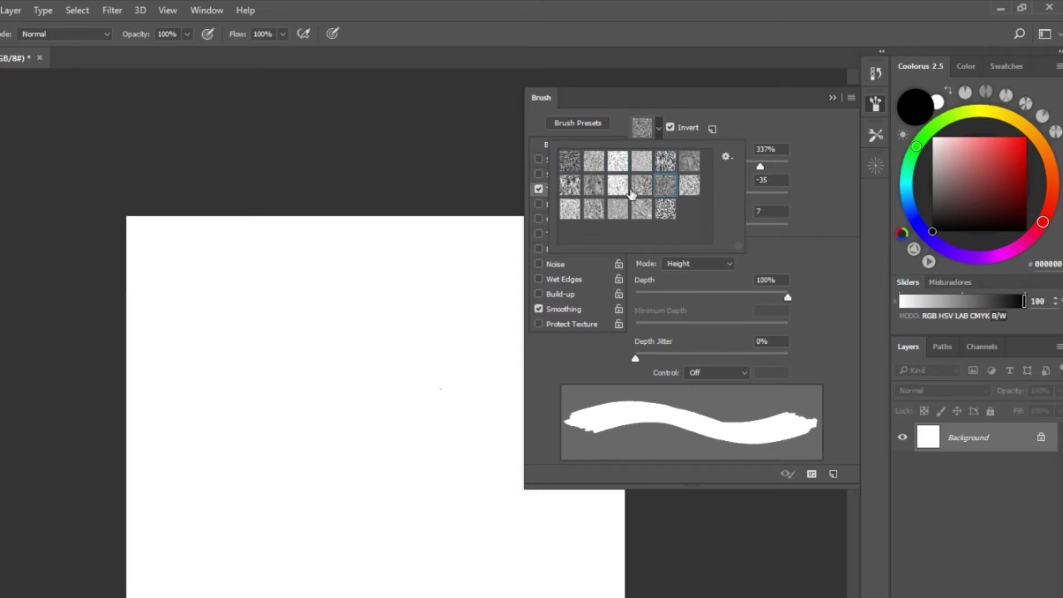
click(594, 209)
click(665, 161)
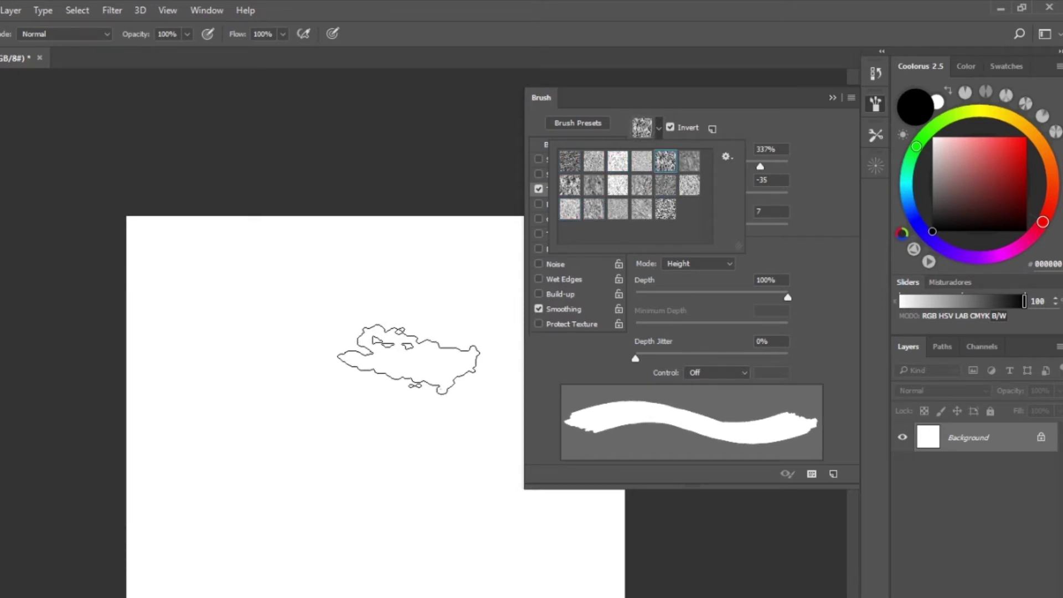
click(791, 208)
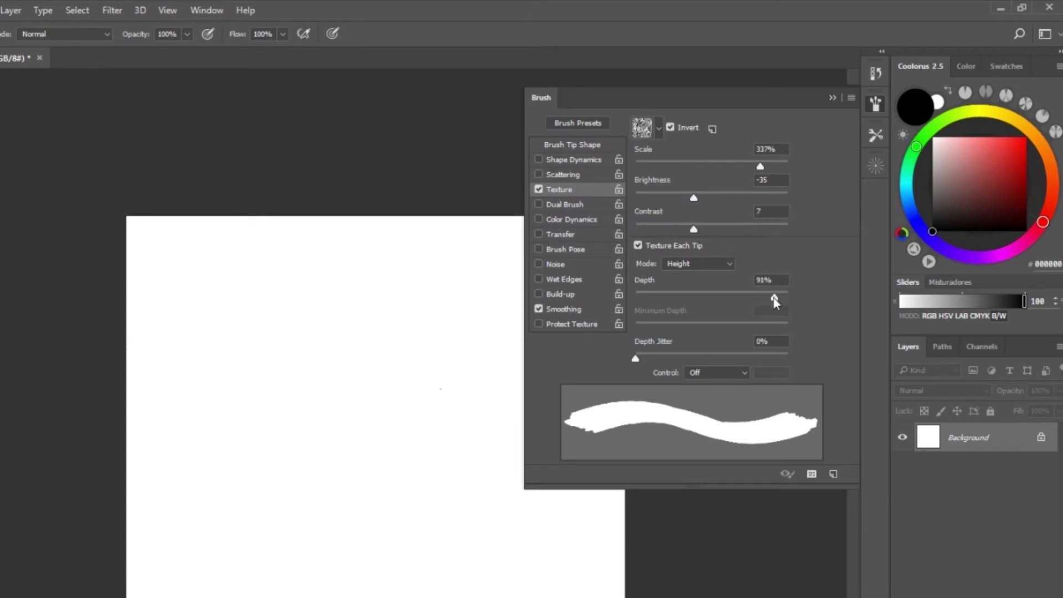
Step: Set the brush texture to 184% scale, -59 brightness and 0 contrast
drag(773, 298, 652, 314)
drag(760, 166, 718, 167)
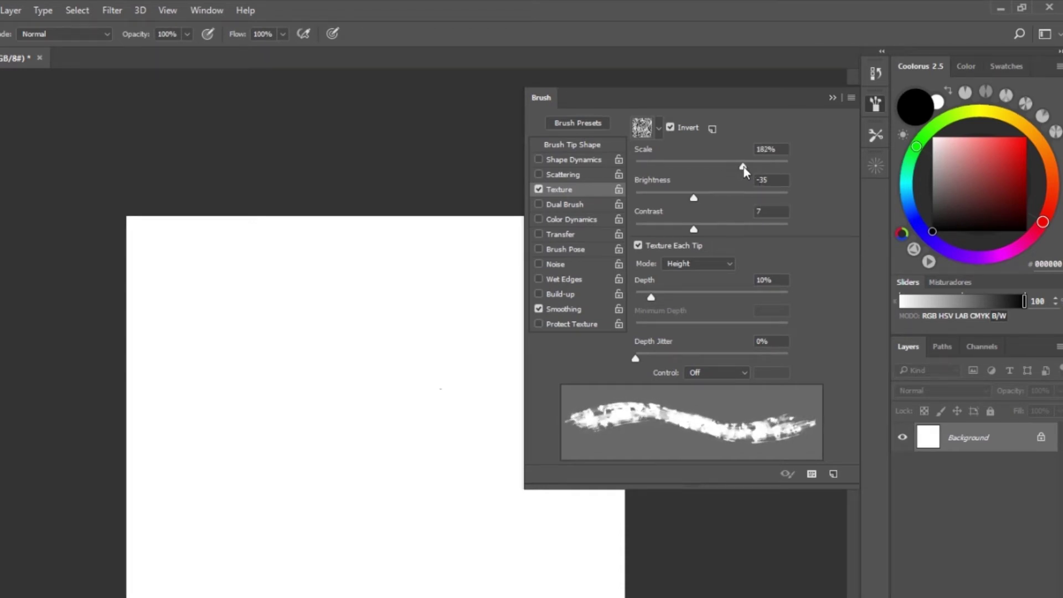
drag(749, 167, 716, 167)
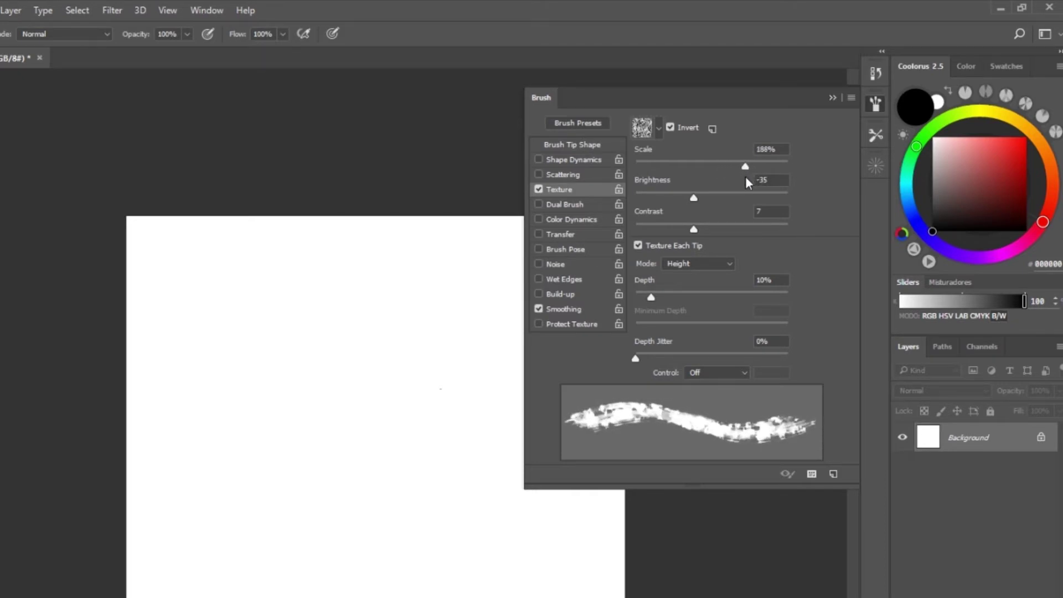
drag(750, 166, 744, 166)
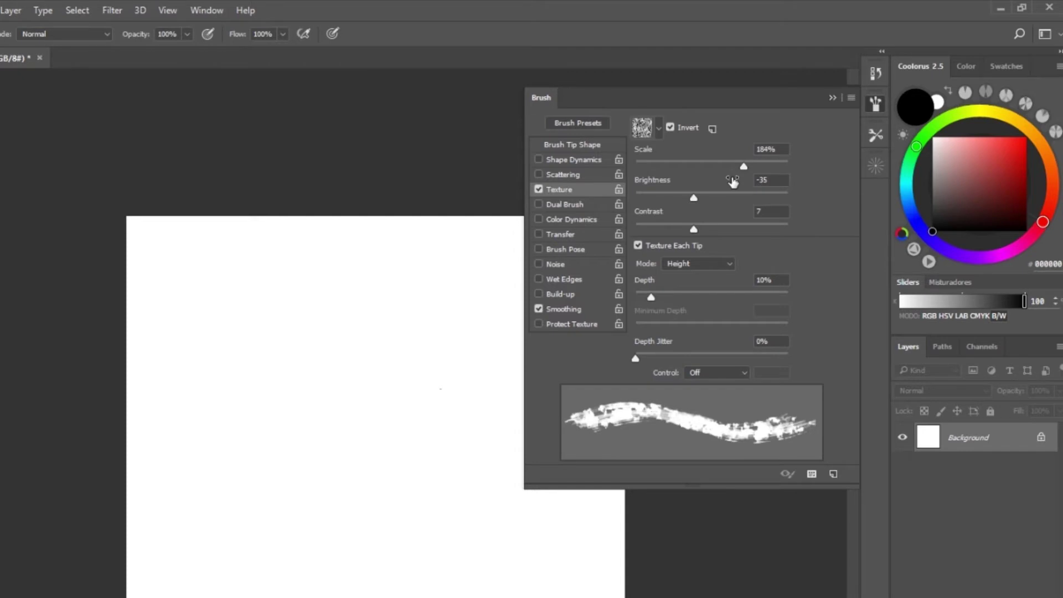
drag(693, 198, 692, 200)
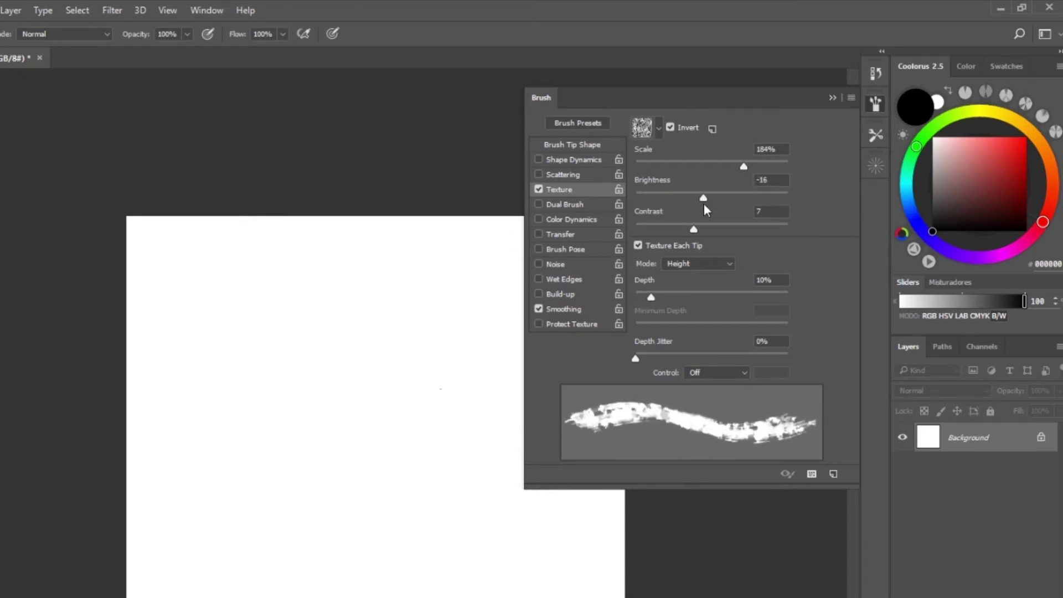
mouse_move(670, 199)
mouse_down()
mouse_move(722, 201)
mouse_move(681, 197)
mouse_move(686, 228)
mouse_move(711, 231)
mouse_move(686, 229)
mouse_up()
mouse_move(654, 305)
mouse_down()
mouse_move(679, 301)
mouse_move(652, 304)
mouse_up()
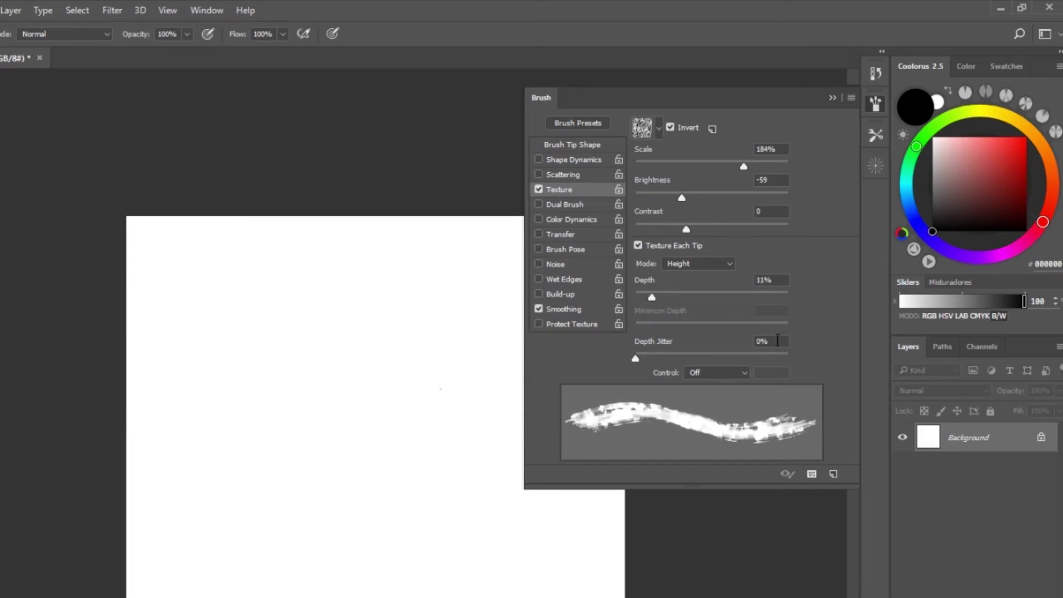
mouse_move(656, 296)
mouse_down()
mouse_move(712, 303)
mouse_move(648, 315)
mouse_move(679, 309)
mouse_up()
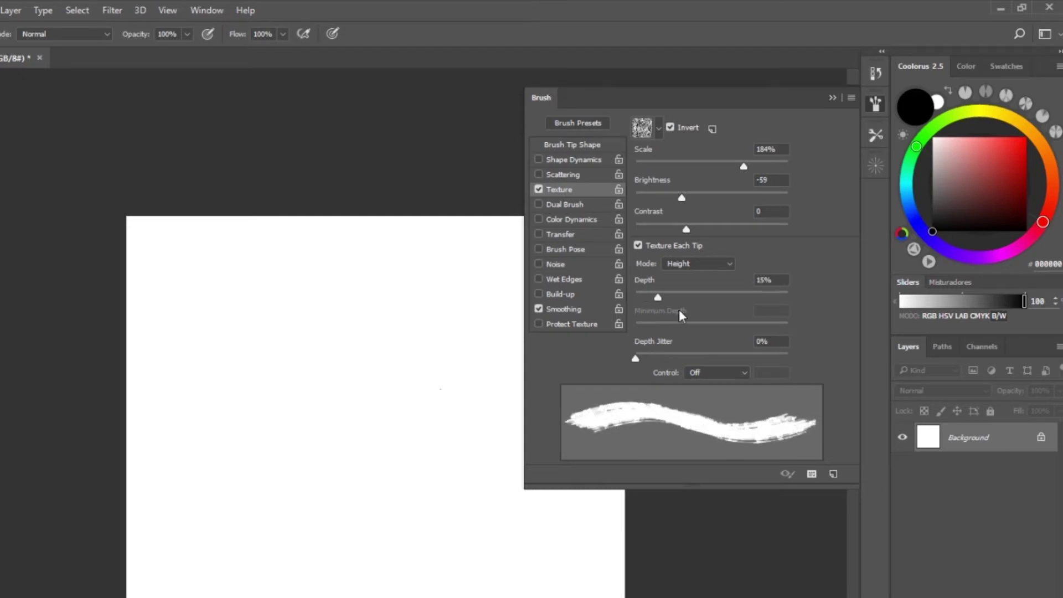
Step: Keep the texture mode on Height and lower the depth to about 9%
click(699, 266)
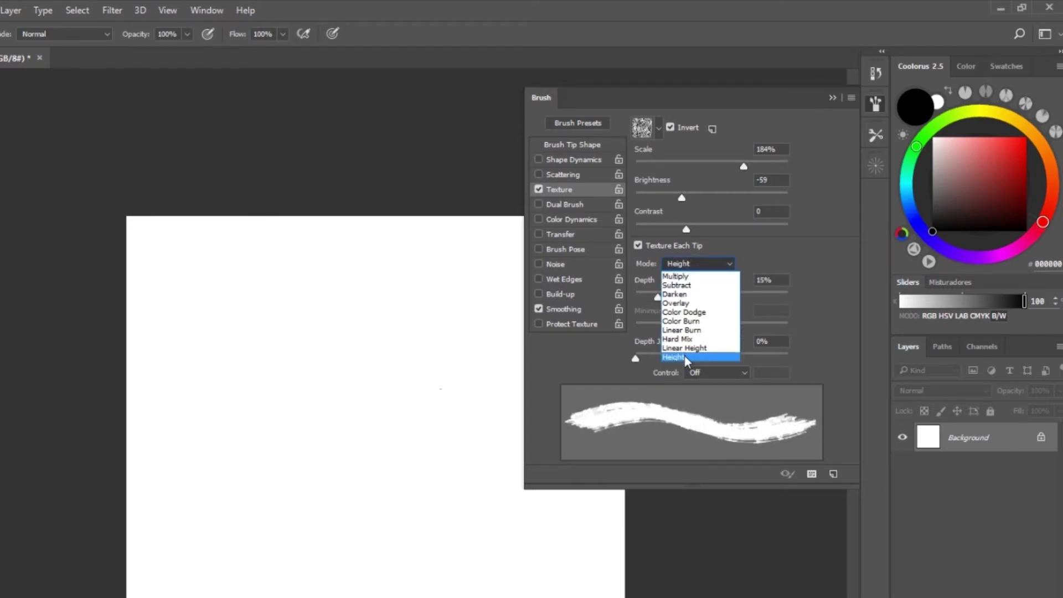
click(685, 357)
click(704, 266)
click(752, 260)
drag(657, 298, 650, 299)
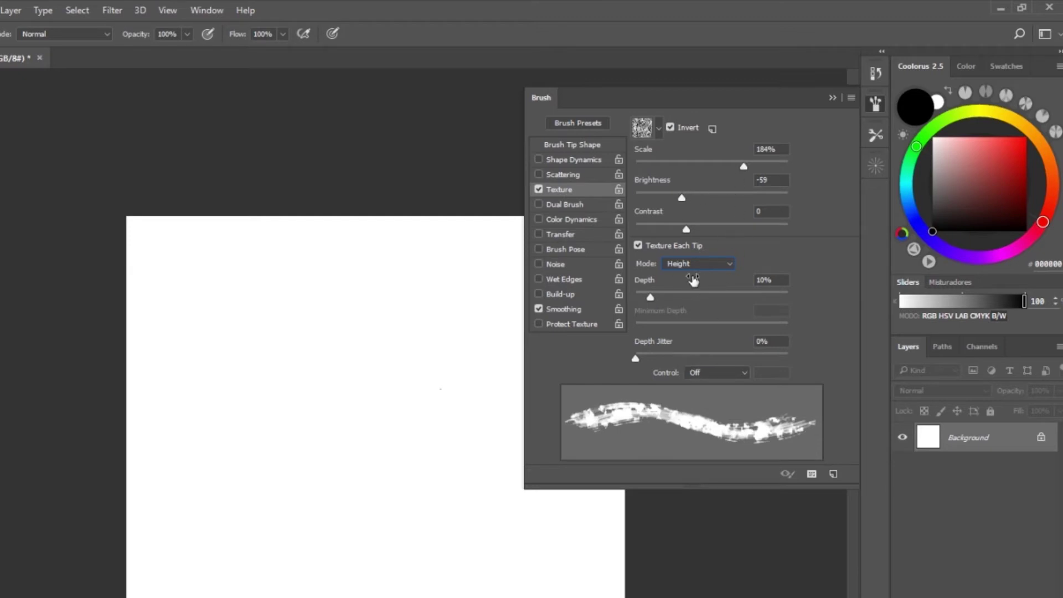
click(712, 267)
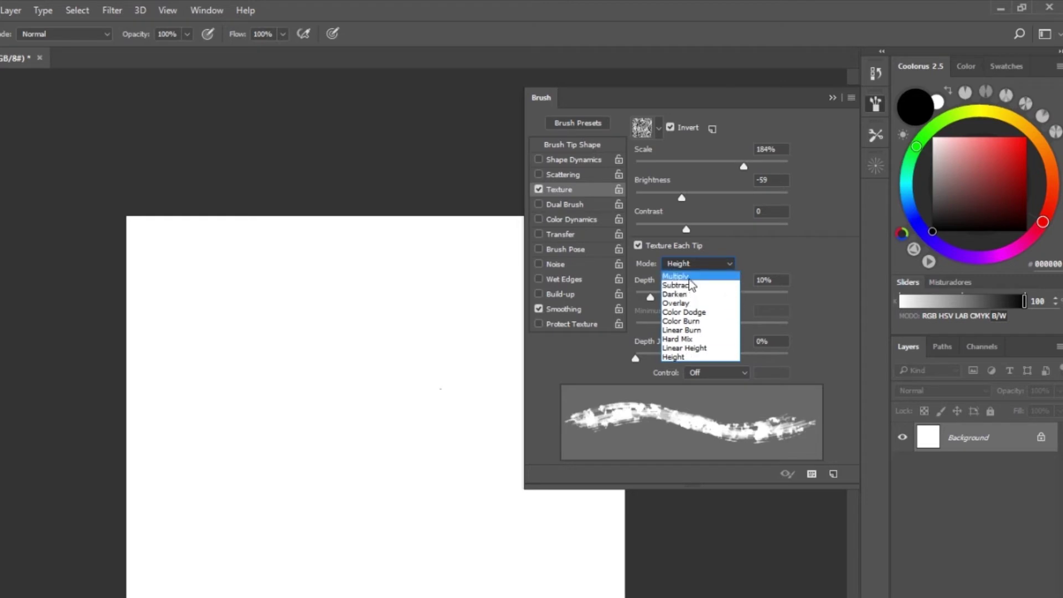
click(646, 262)
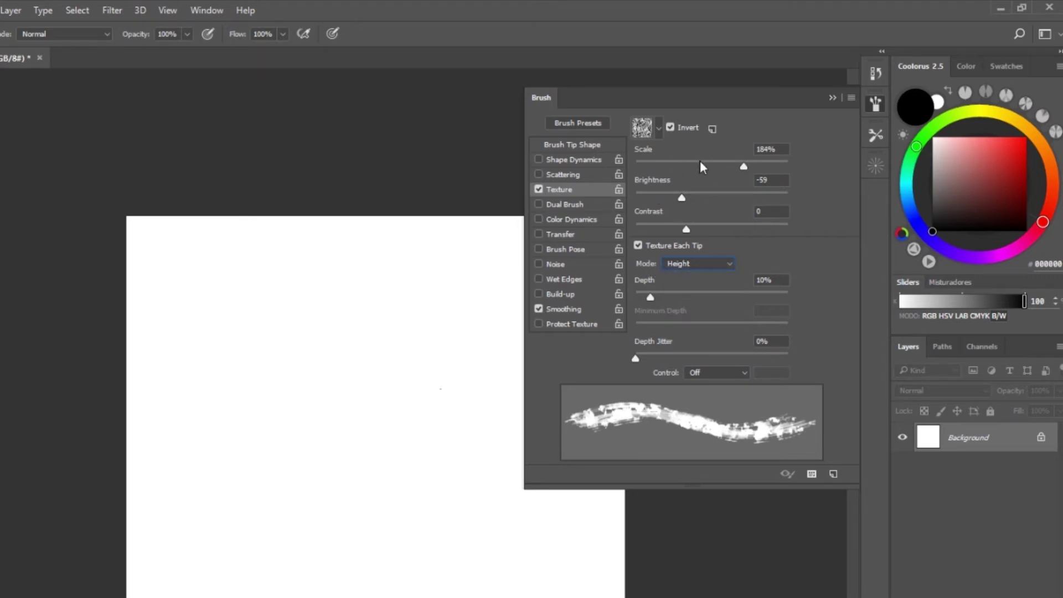
drag(651, 297, 649, 298)
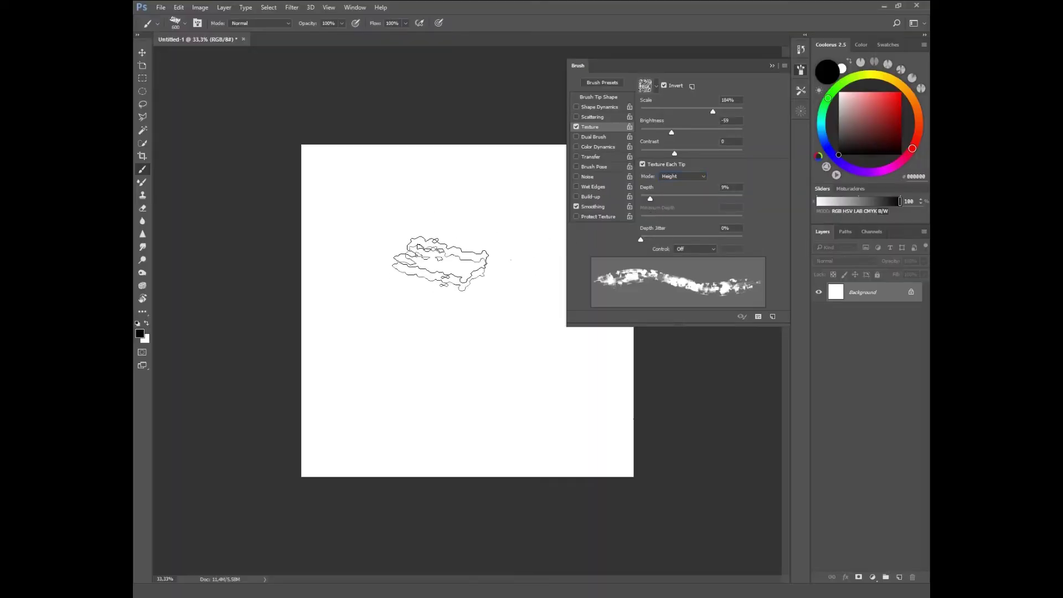
Step: Test-paint the textured brush, undoing the strokes, and set its size to 250 px
drag(438, 260, 438, 291)
key(ctrl+z)
key(bracketleft)
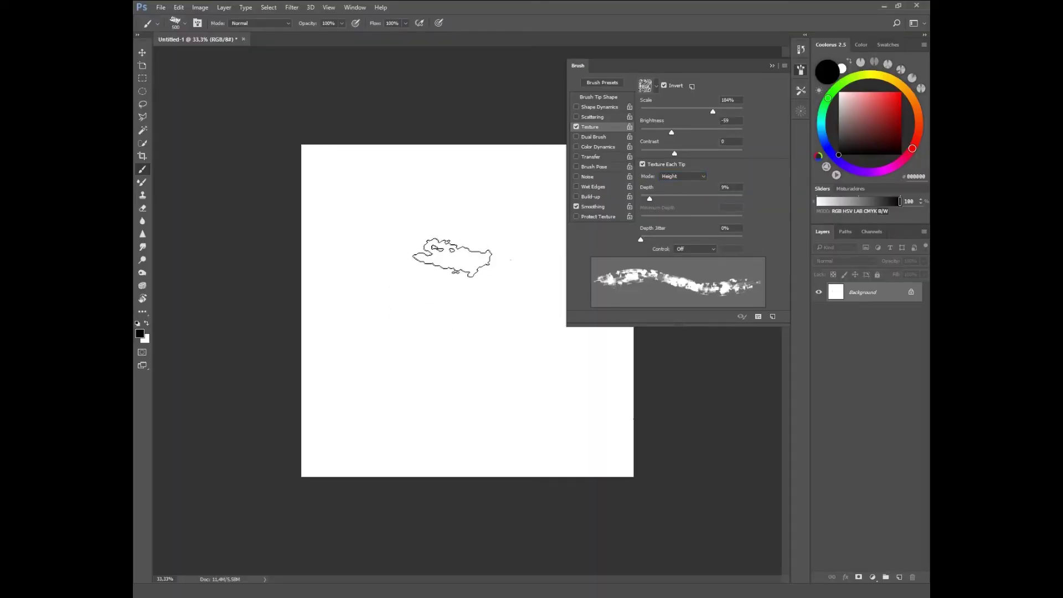
key(bracketleft)
key(bracketleft)
key(bracketleft)
key(bracketright)
key(bracketright)
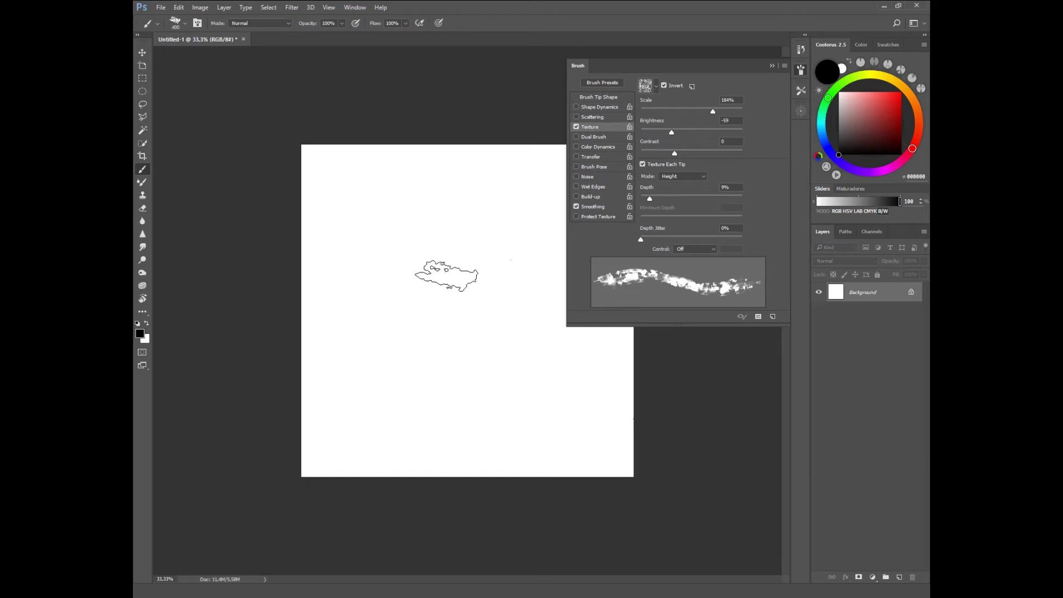
key(bracketleft)
key(bracketleft)
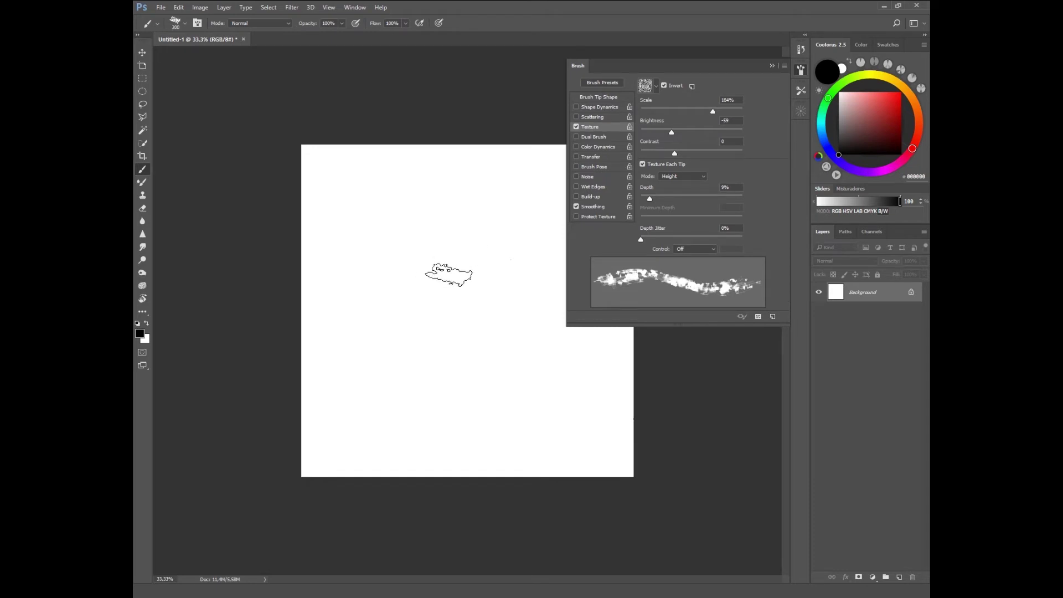
drag(445, 266, 440, 243)
key(ctrl+z)
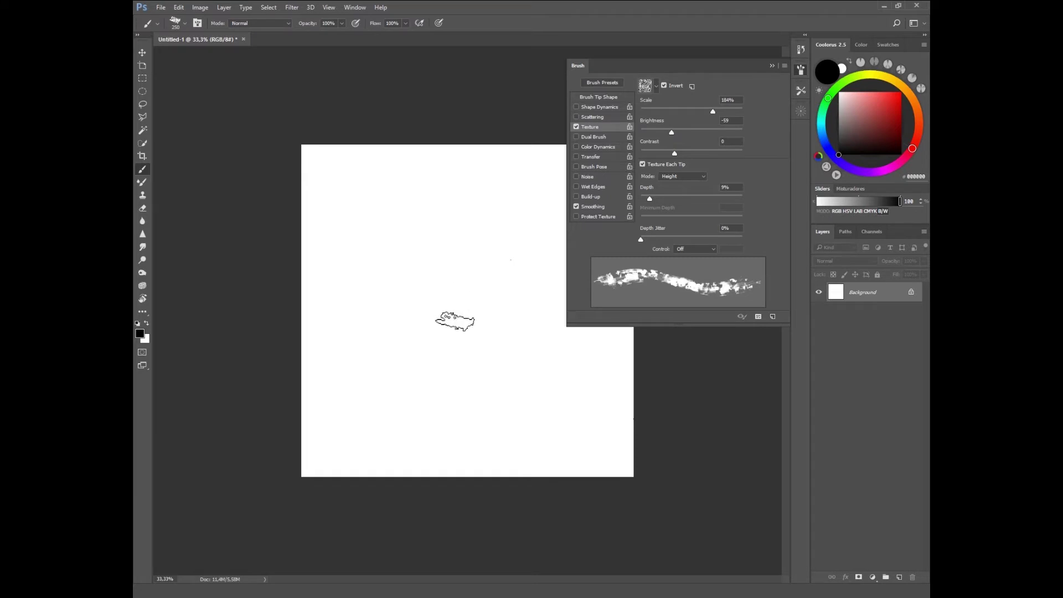
key(ctrl+z)
key(ctrl+z)
drag(466, 329, 443, 244)
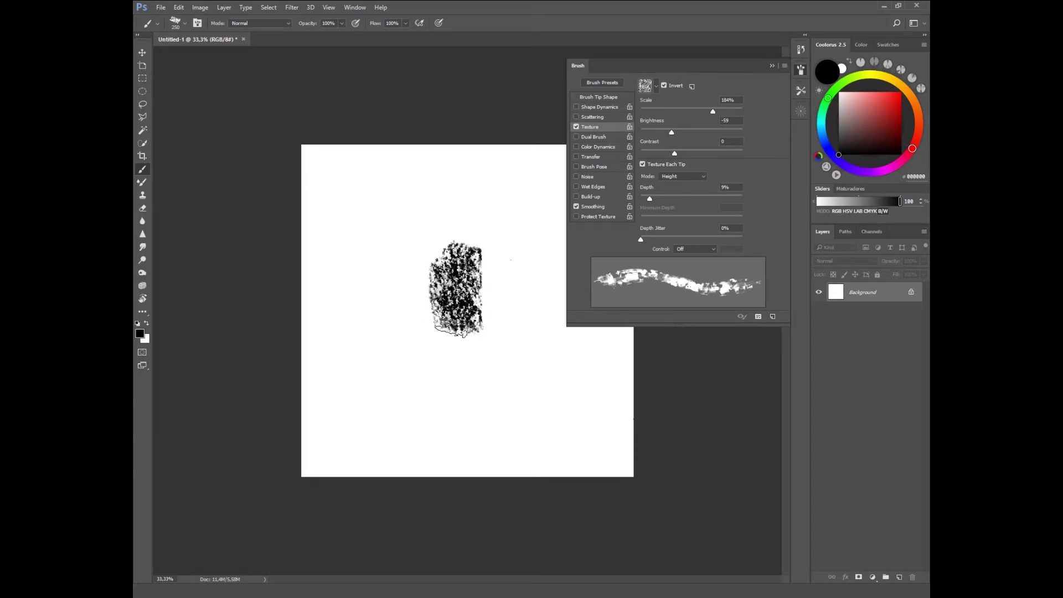
key(ctrl+z)
drag(471, 329, 490, 271)
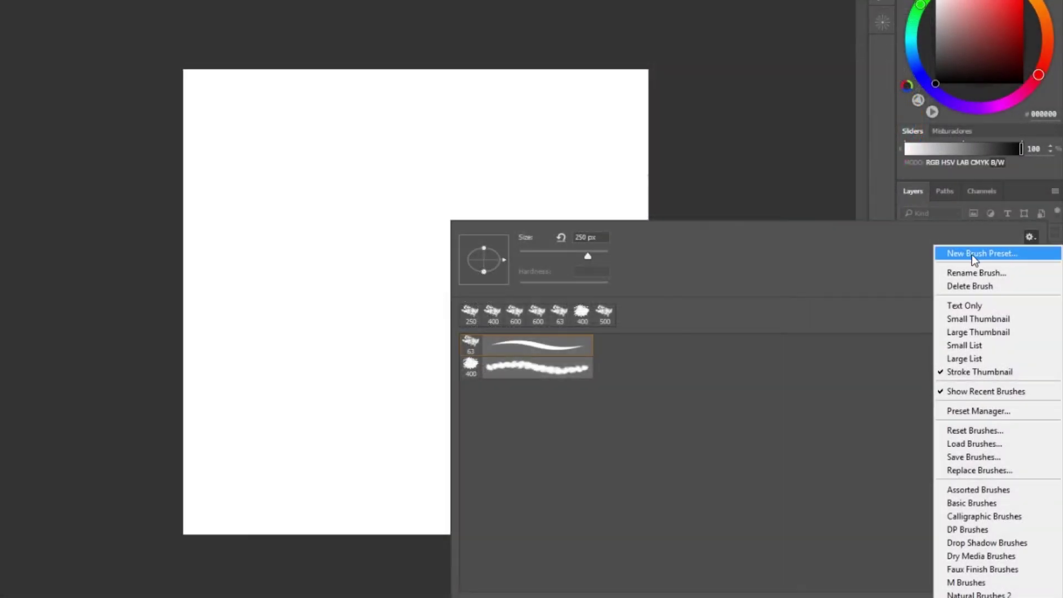
Step: Save the textured brush as a new brush preset with its default name
click(974, 254)
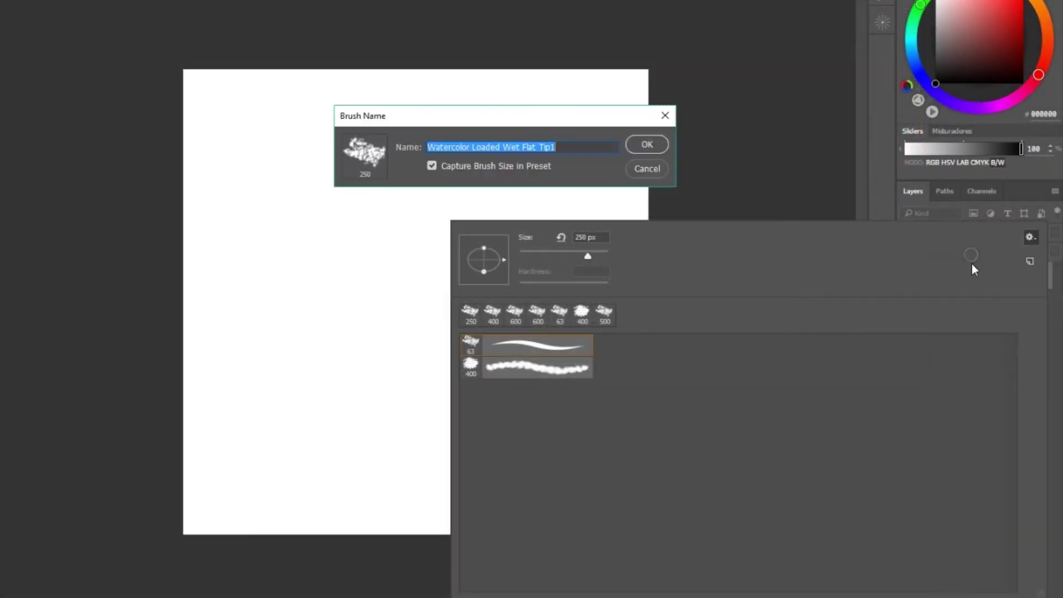
click(643, 144)
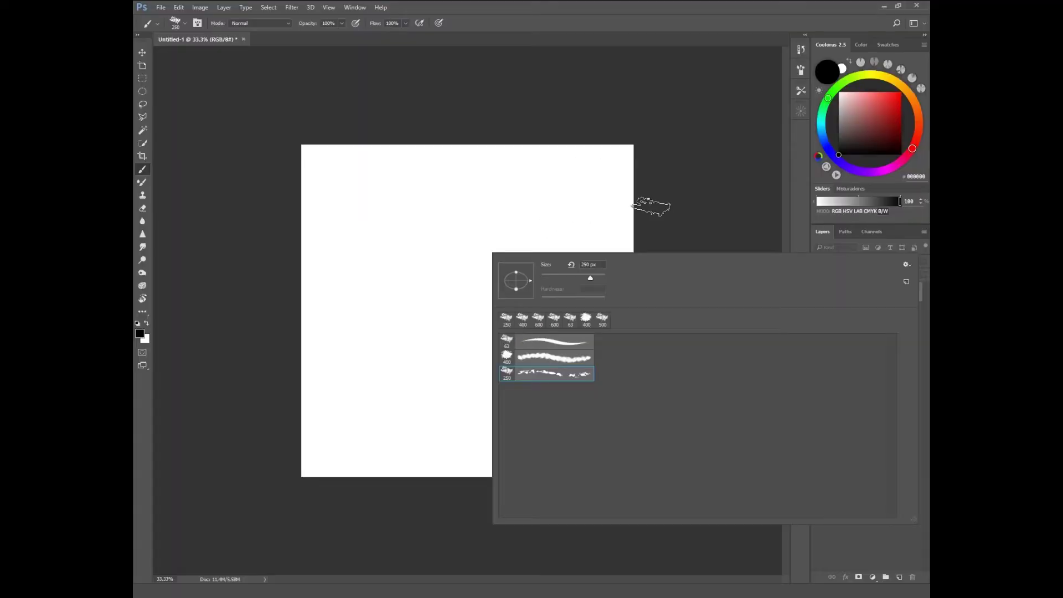
key(Return)
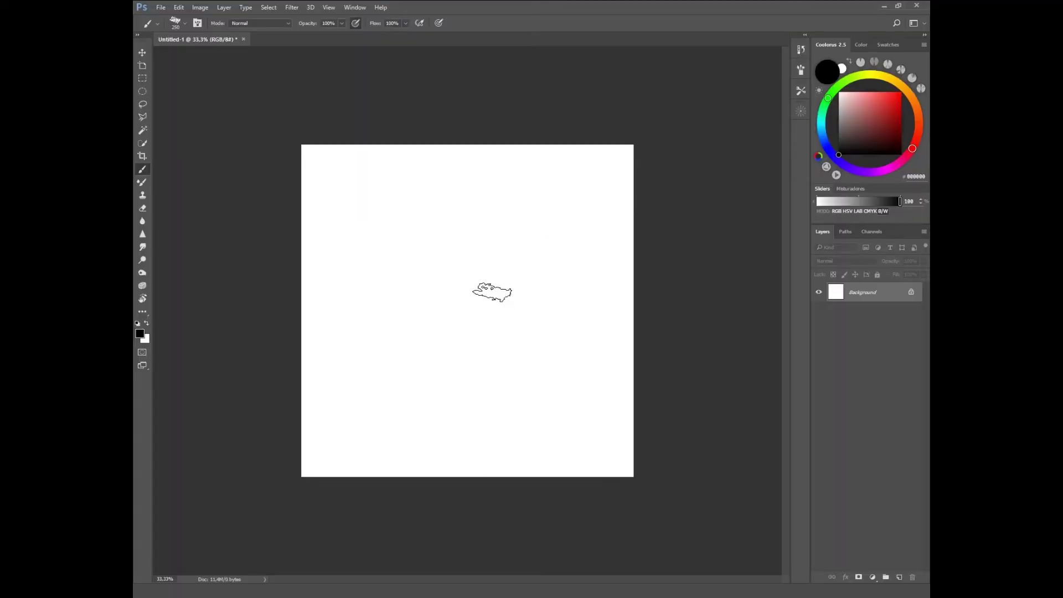
Step: Select the 63 px brush preset, with its size set back to 125
click(491, 291)
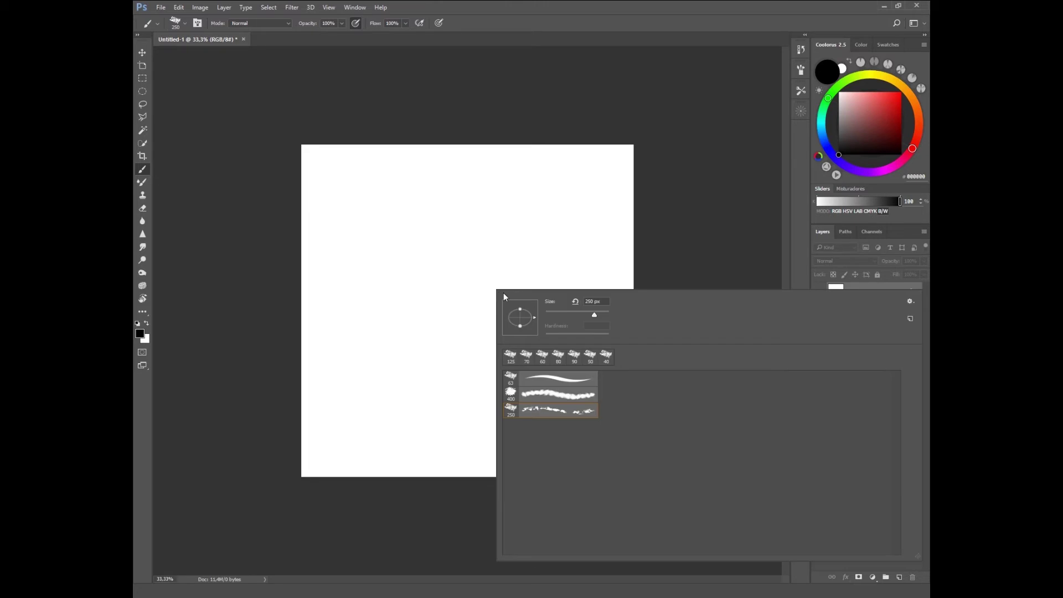
click(553, 382)
key(Return)
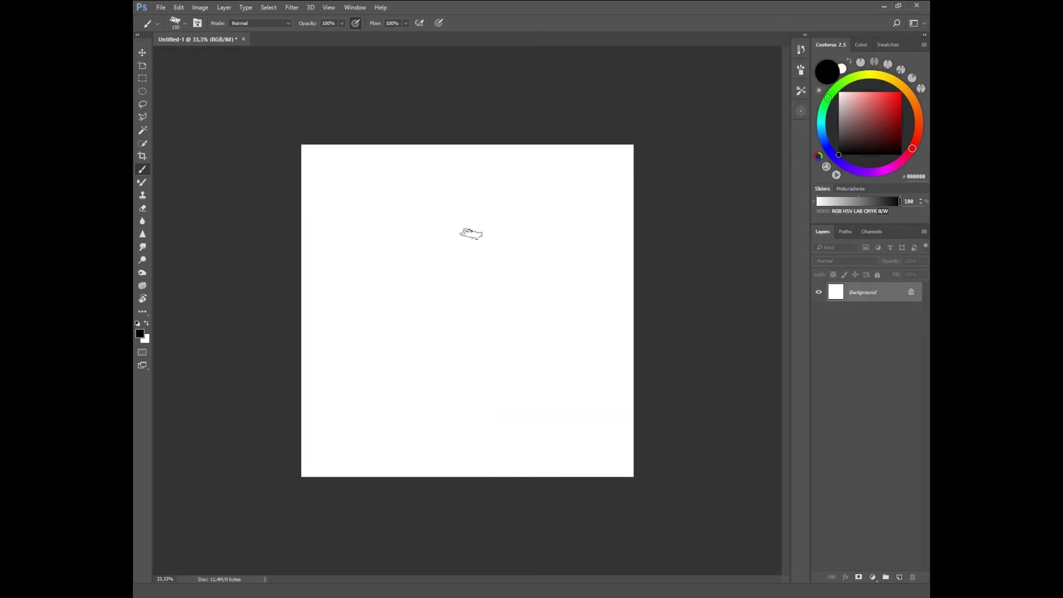
key(bracketright)
key(bracketleft)
right_click(468, 238)
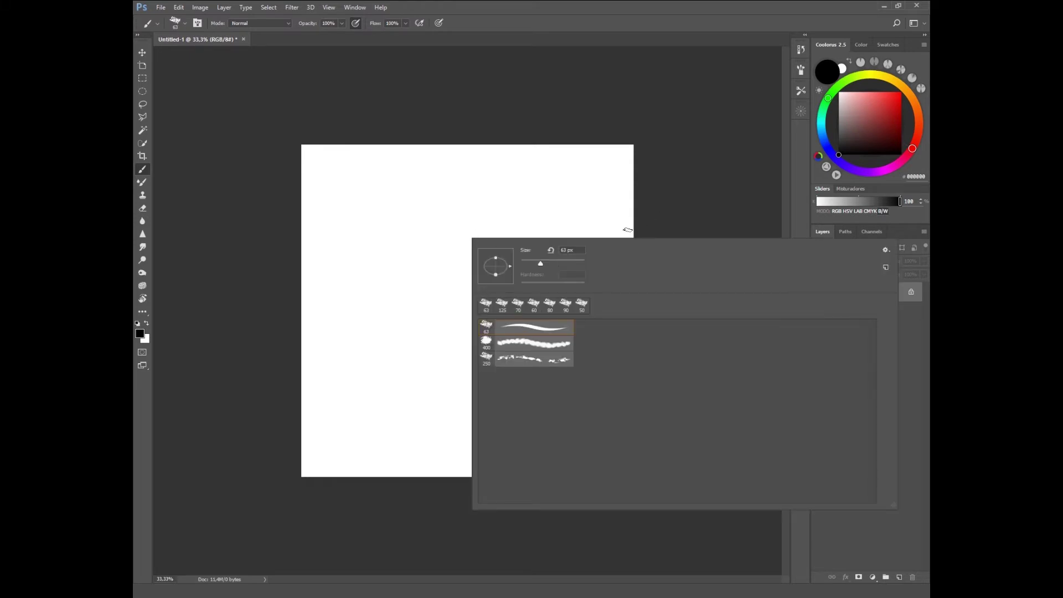
key(Escape)
right_click(485, 234)
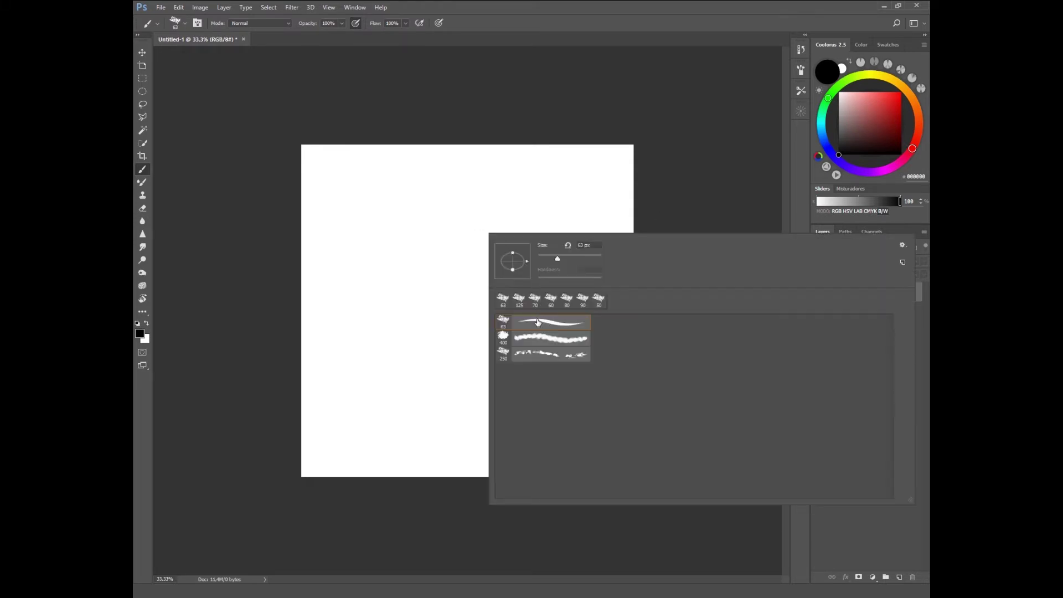
double_click(538, 322)
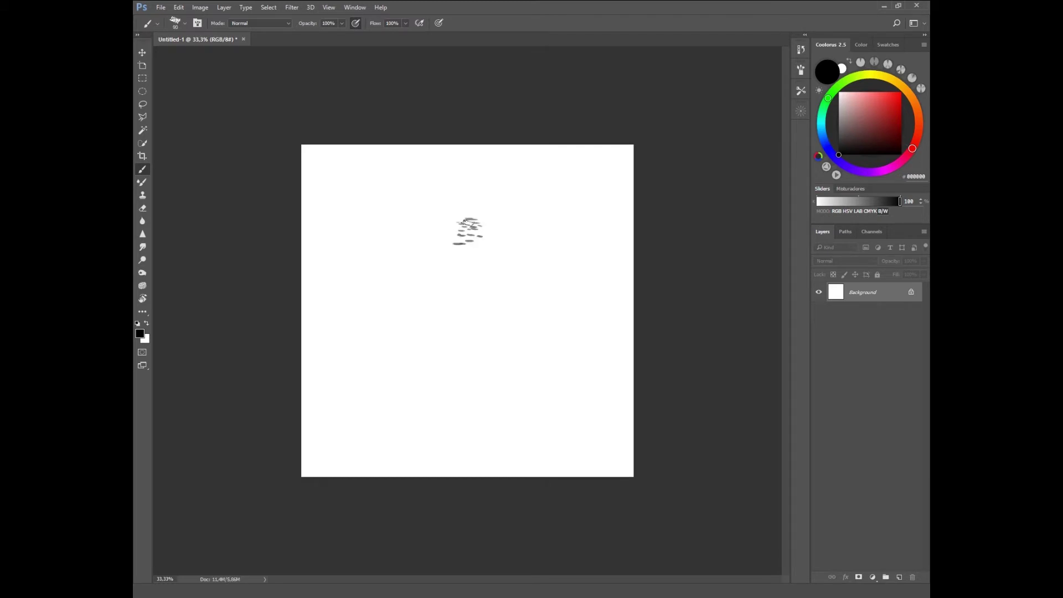
Step: Paint a dark textured vertical block near the upper middle and marquee around it
drag(468, 221, 474, 267)
key(bracketleft)
key(bracketleft)
key(bracketleft)
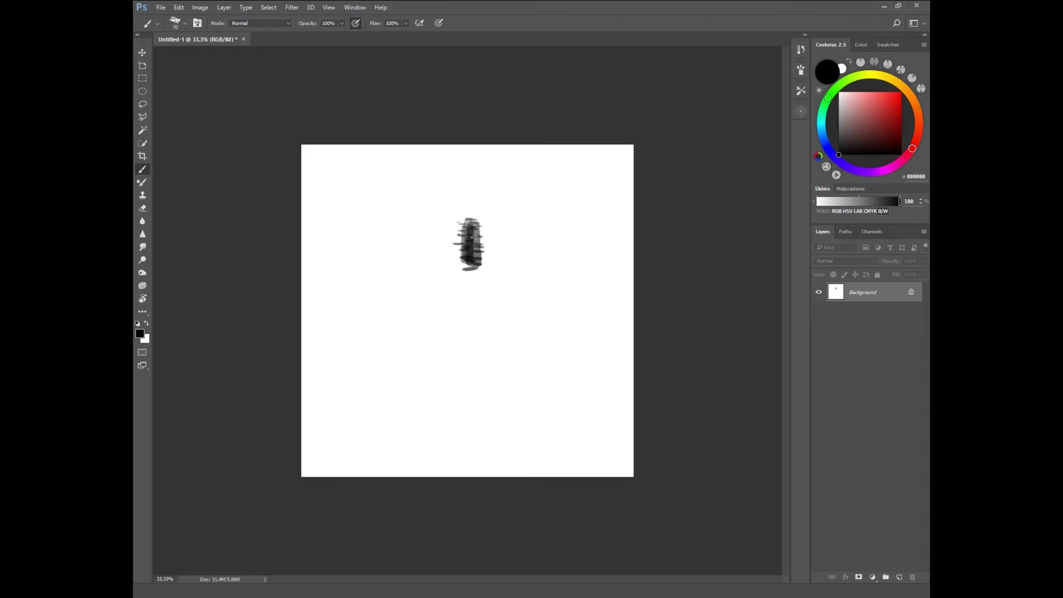
key(bracketright)
drag(471, 256, 482, 270)
key(bracketright)
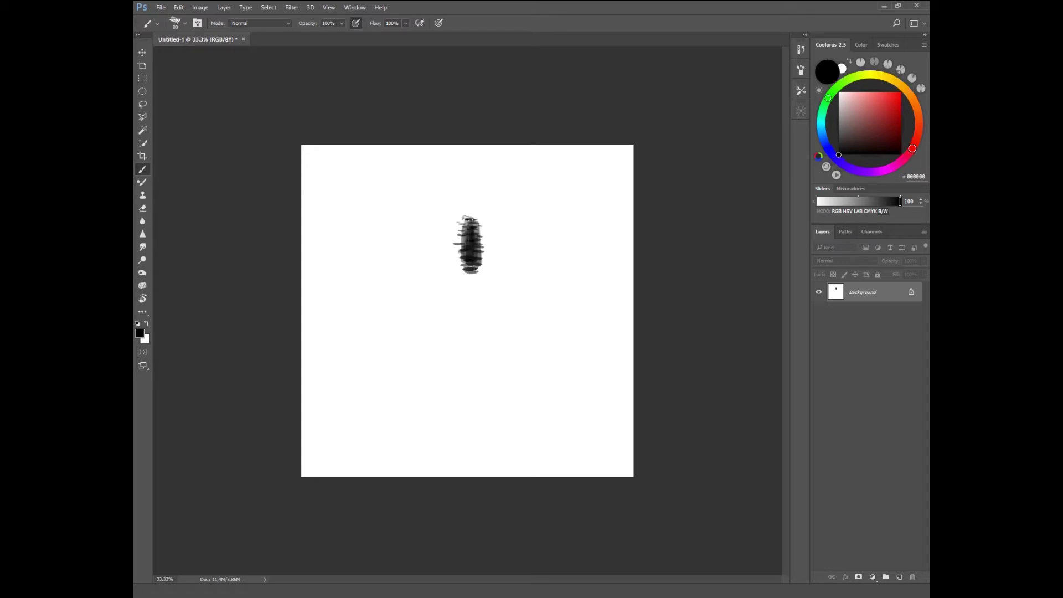
drag(464, 237, 476, 266)
key(bracketleft)
key(bracketleft)
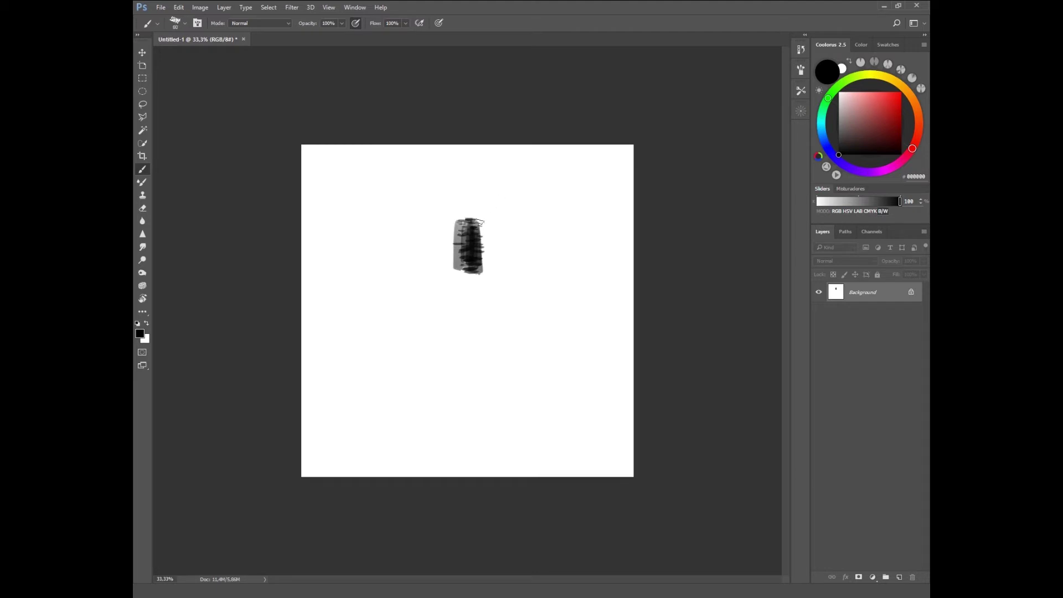
drag(485, 221, 468, 270)
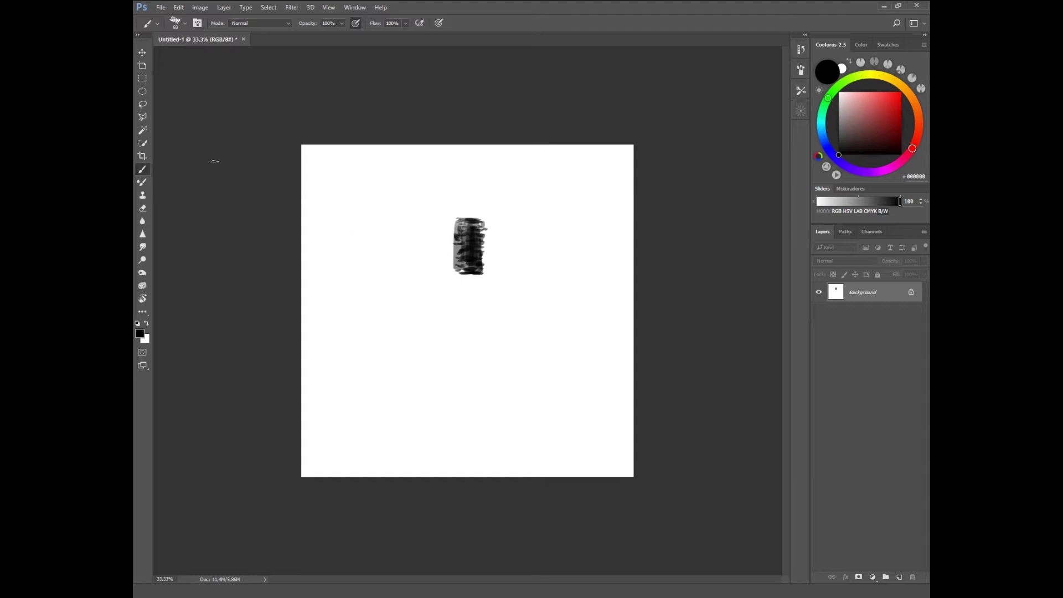
key(m)
drag(439, 209, 503, 283)
Step: Enlarge the block and move it down, then paint grey along its right edge
key(ctrl+t)
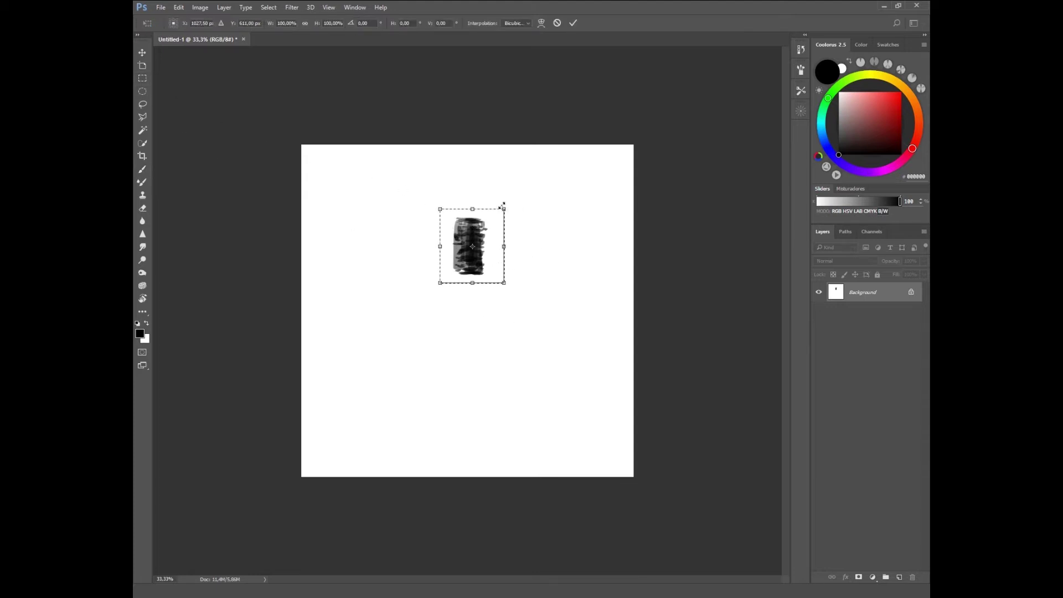
mouse_move(503, 207)
mouse_down()
mouse_move(523, 187)
mouse_move(507, 260)
mouse_up()
key(Return)
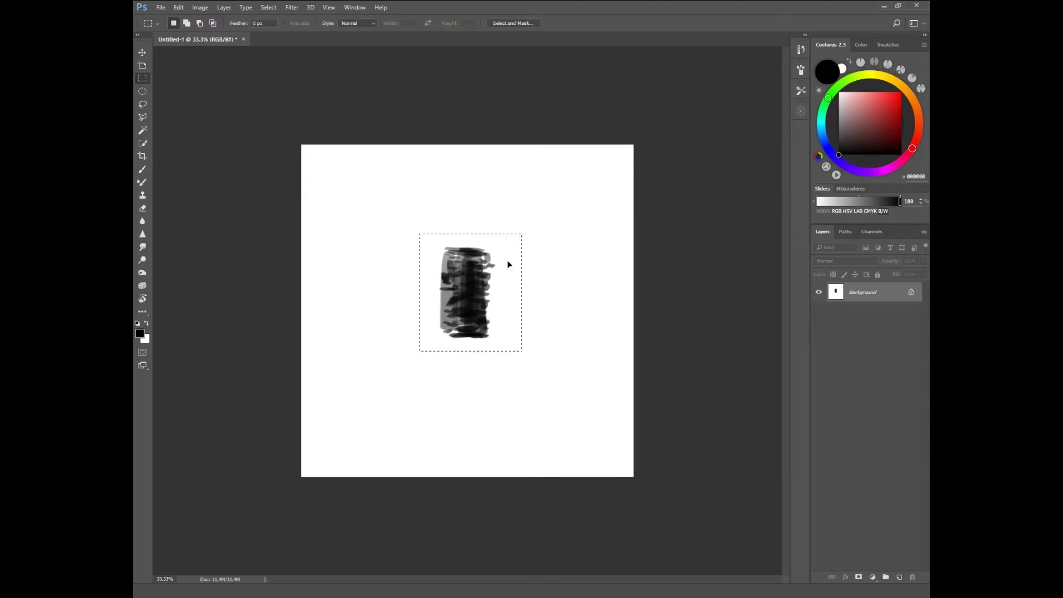
key(ctrl+d)
key(b)
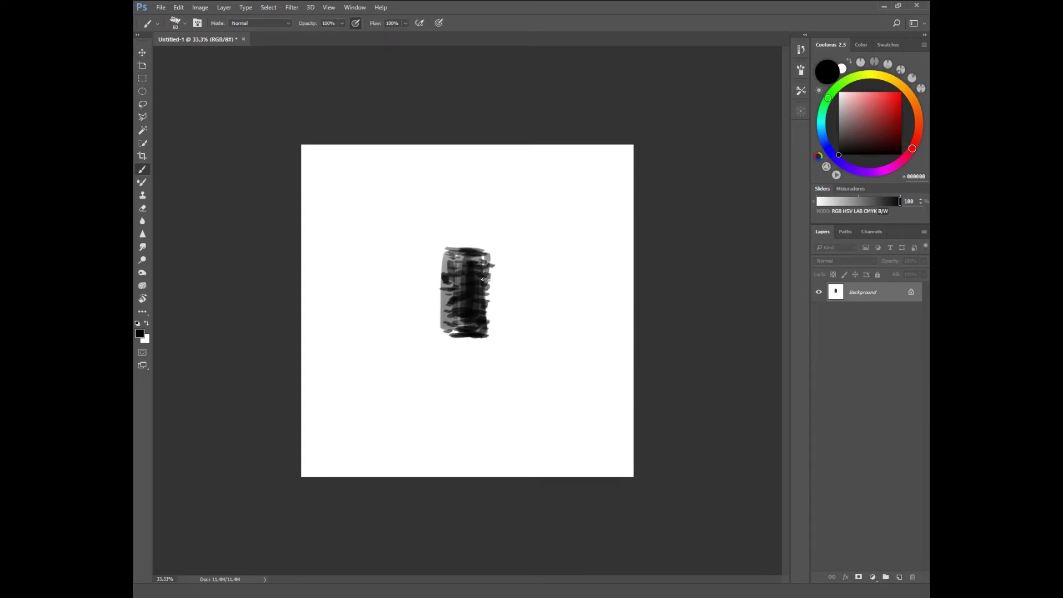
drag(475, 266, 499, 266)
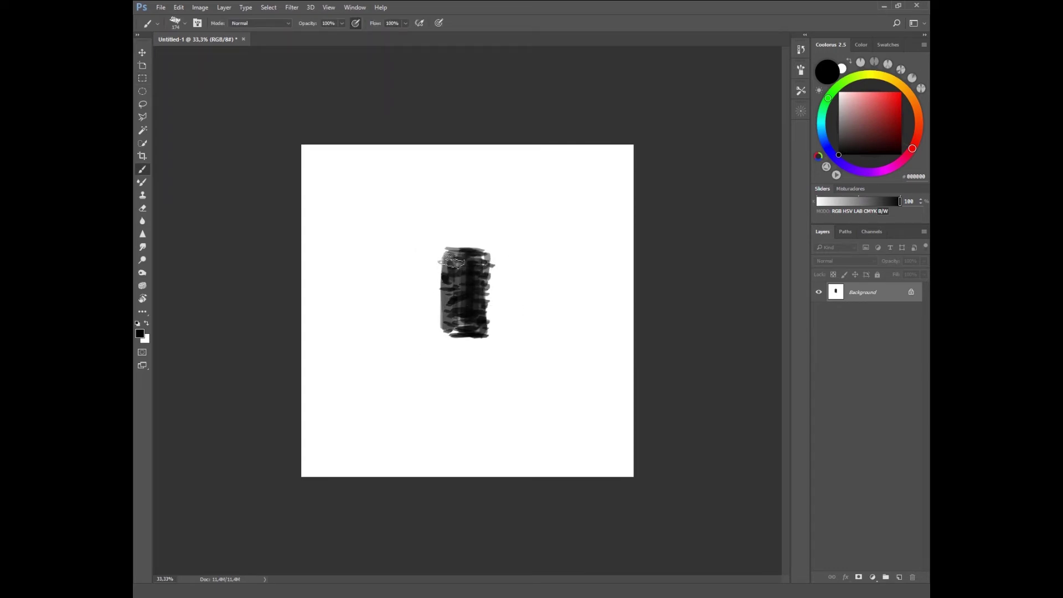
drag(490, 294, 487, 270)
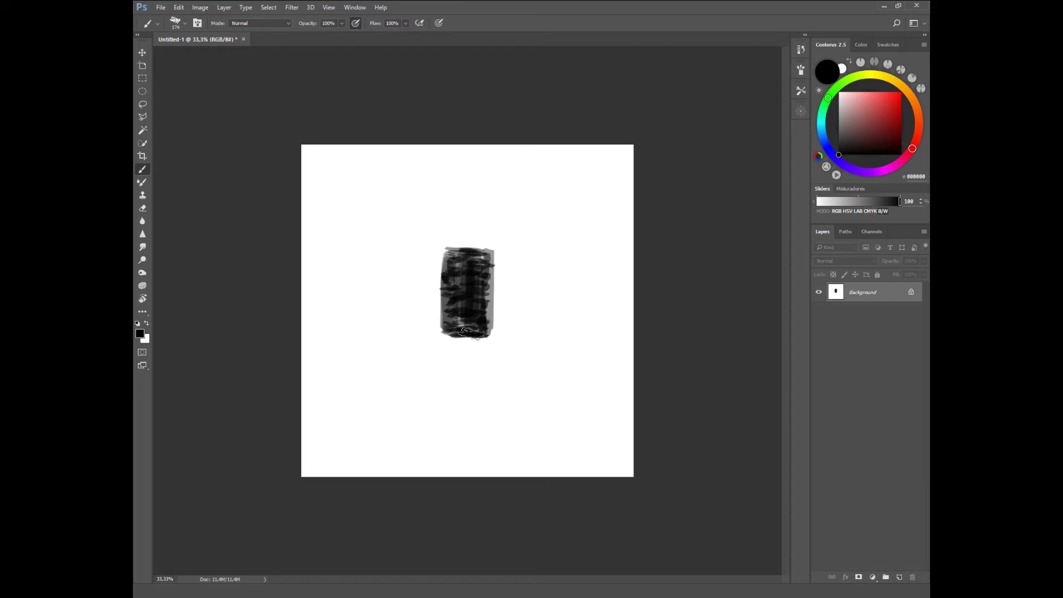
Step: Erase the block's bottom, left and right edges into straight lines
key(e)
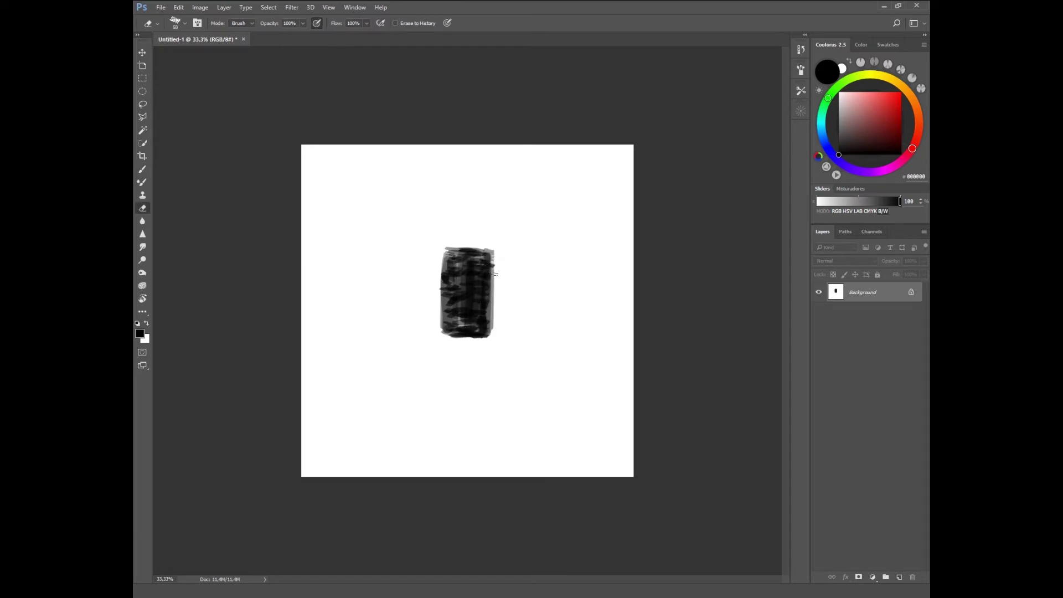
drag(494, 273, 480, 239)
key(shift)
drag(443, 335, 473, 335)
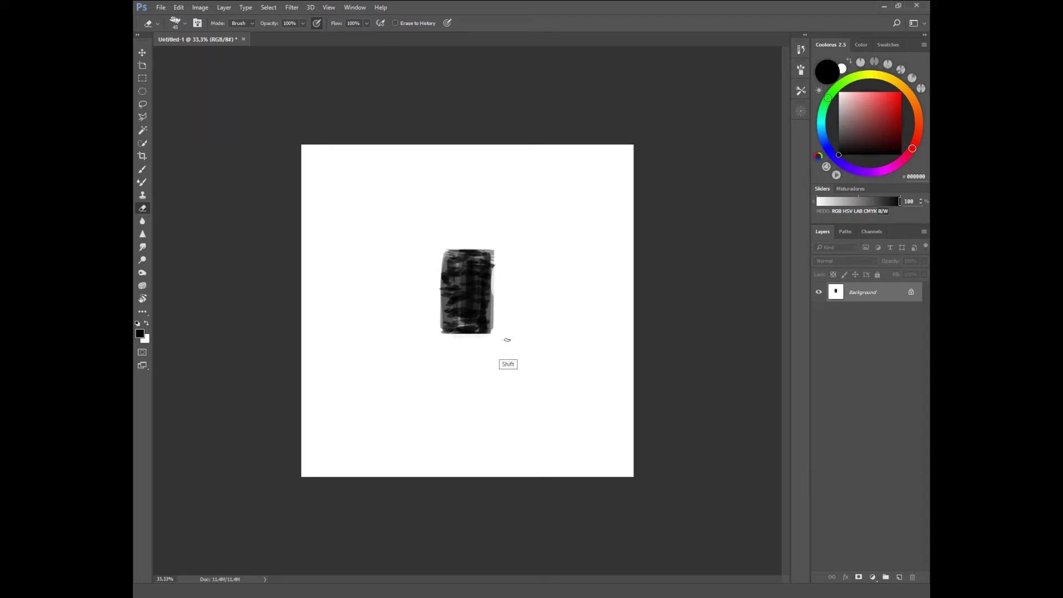
drag(439, 344, 441, 252)
drag(493, 343, 493, 252)
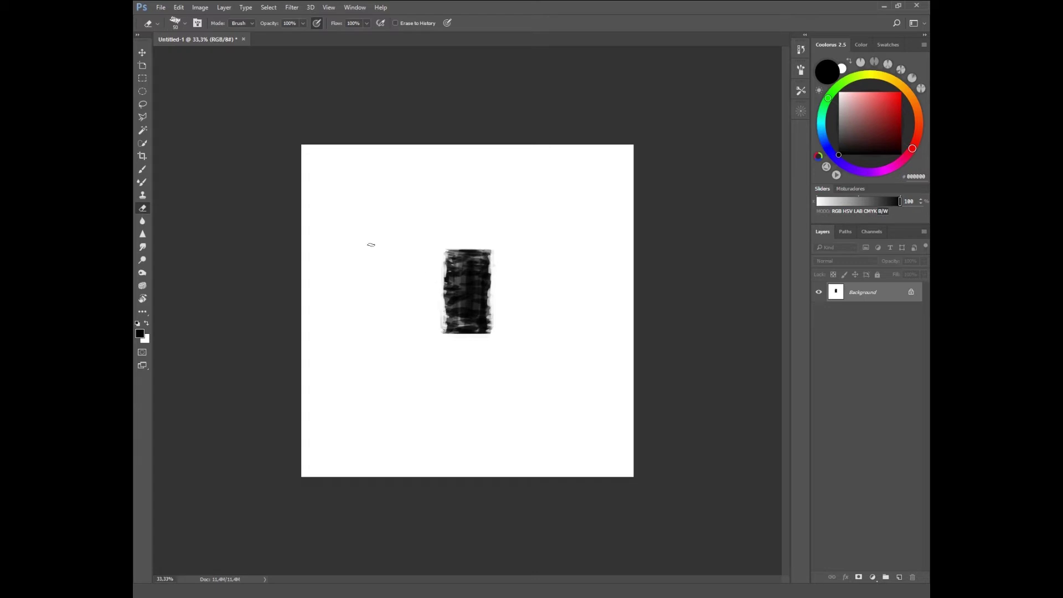
Step: Narrow the block's width to about 70% and deselect it
key(m)
drag(430, 242, 499, 344)
key(ctrl+t)
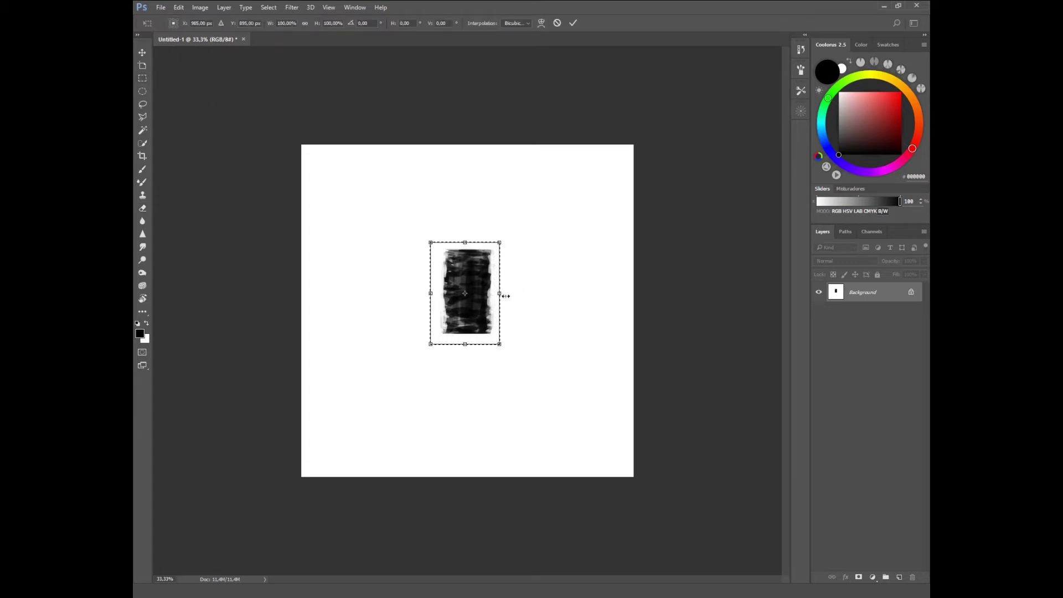
drag(505, 296, 489, 293)
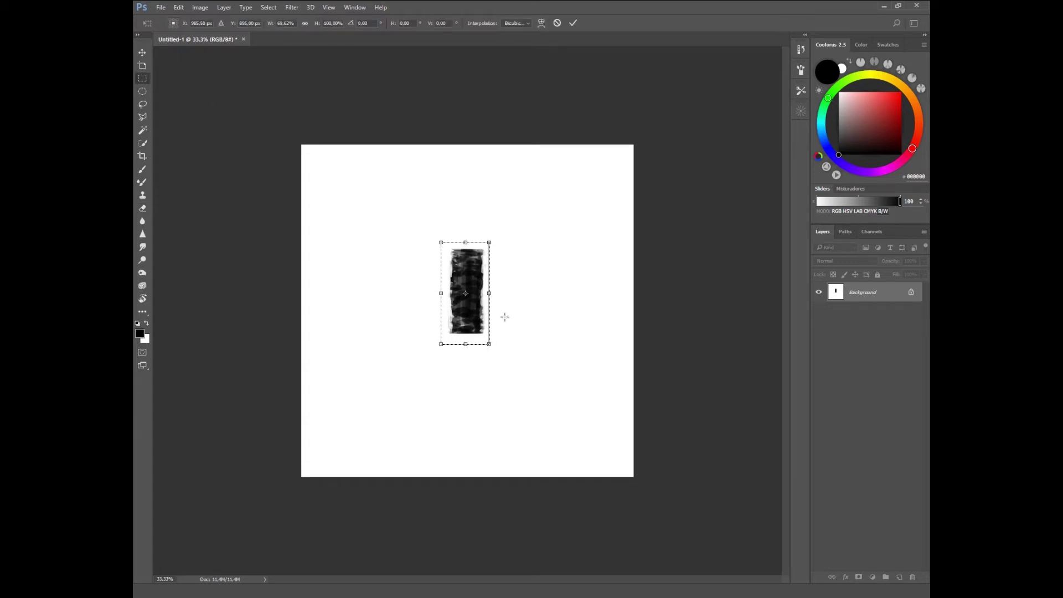
key(Return)
key(ctrl+d)
key(b)
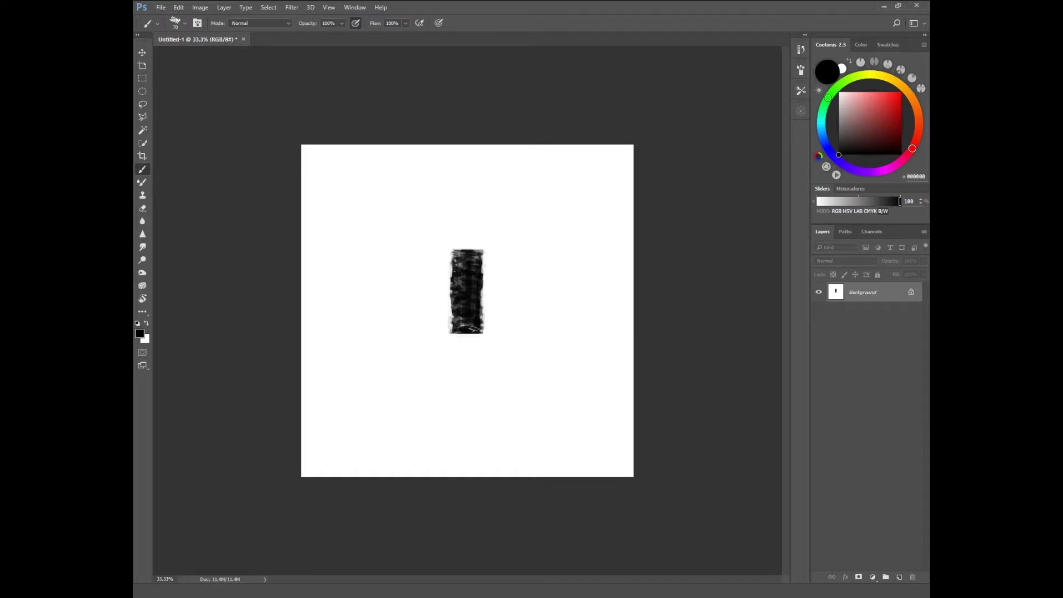
click(148, 79)
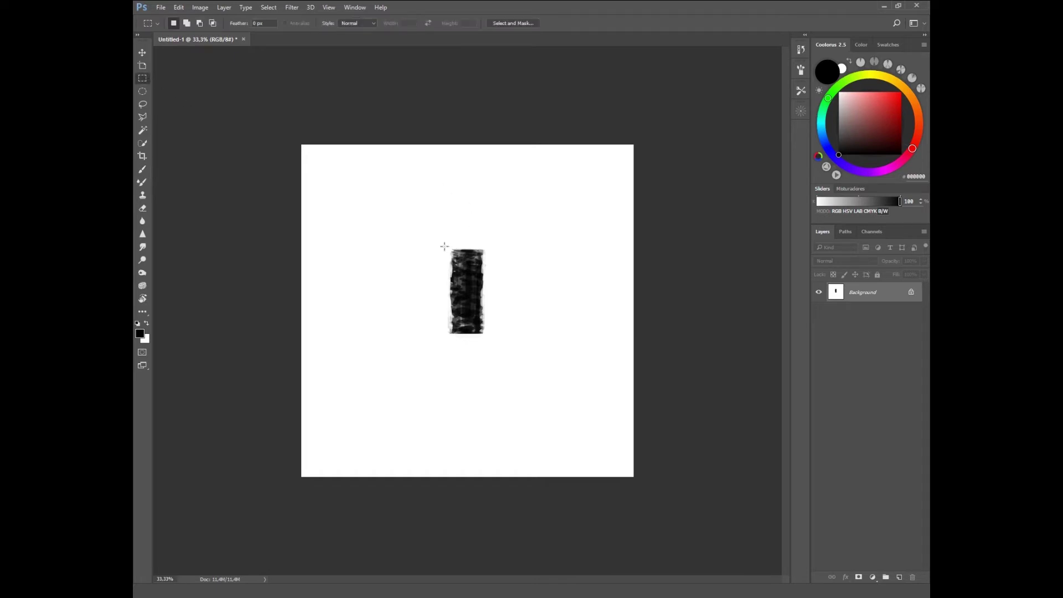
Step: Define the marqueed dark block as a new brush preset via Edit > Define Brush Preset
drag(444, 245, 489, 342)
click(178, 7)
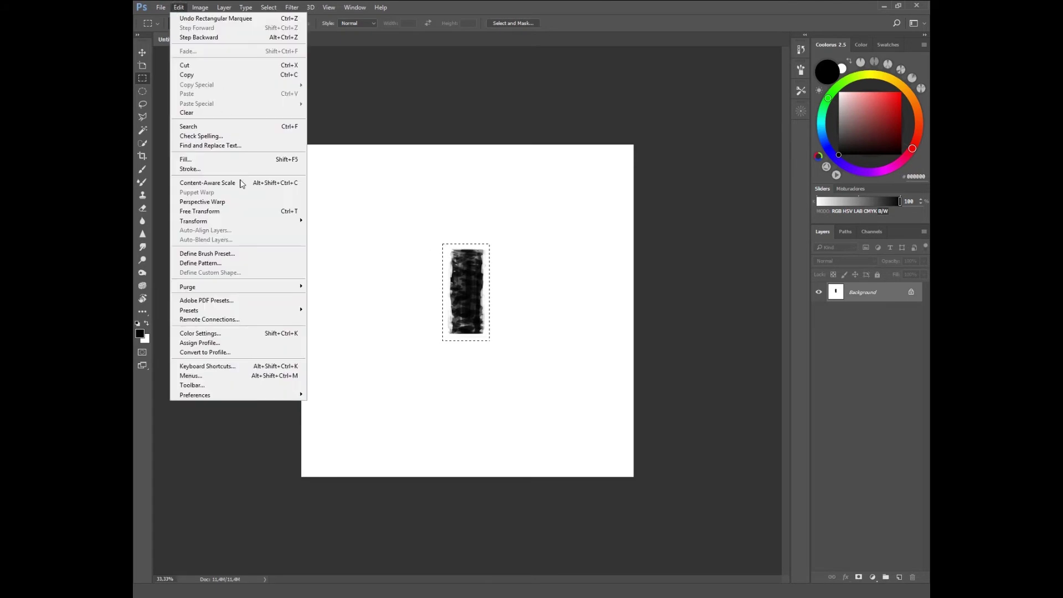
click(231, 255)
click(630, 199)
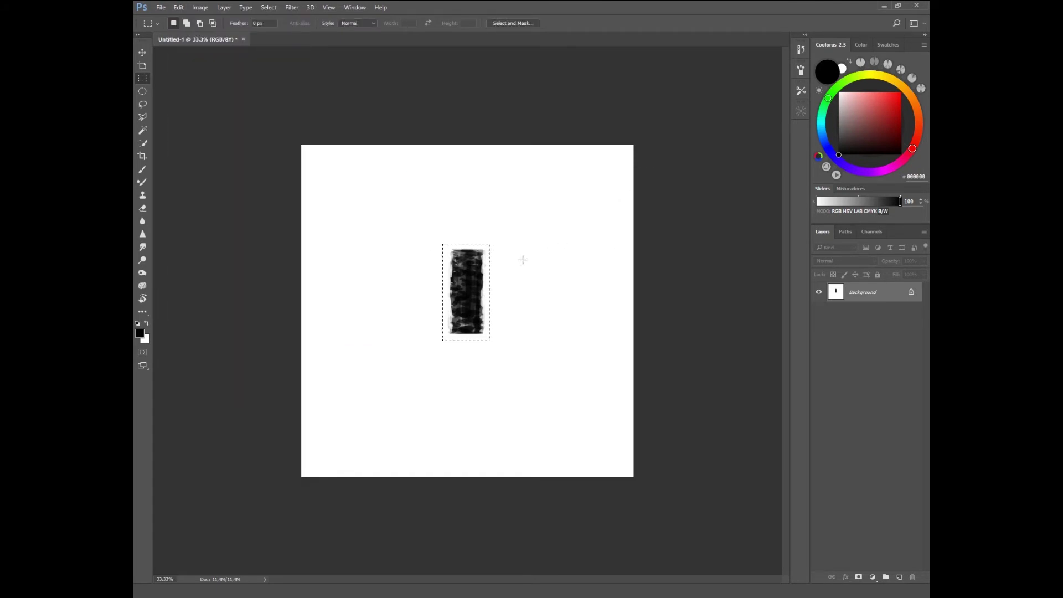
key(ctrl+d)
Step: Test-paint with the new block brush, undo the strokes, and show its brush settings
key(b)
right_click(540, 291)
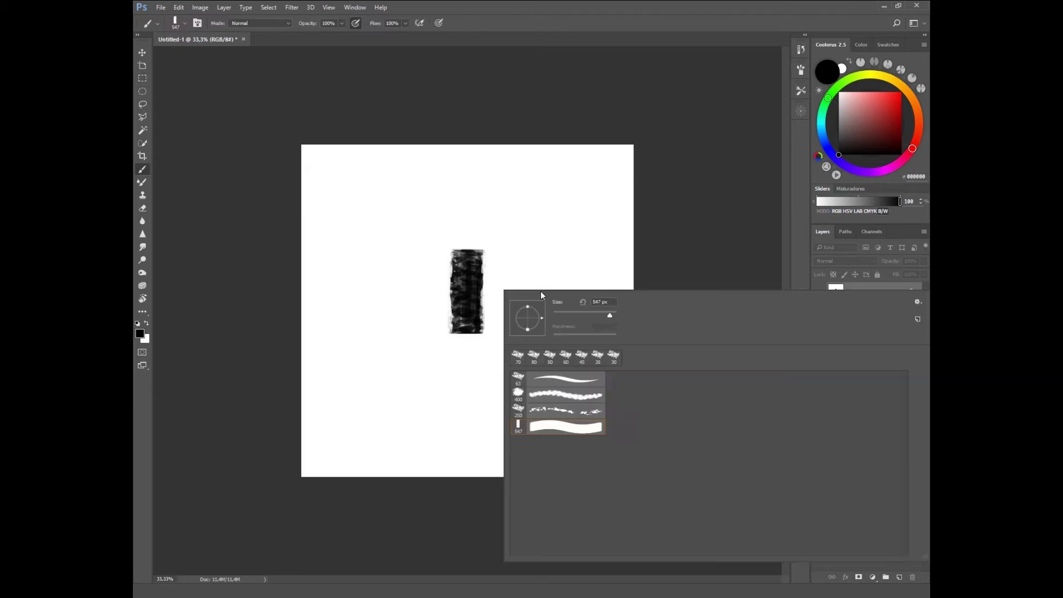
click(544, 250)
mouse_move(530, 276)
mouse_down()
mouse_move(572, 375)
mouse_move(560, 379)
mouse_move(562, 233)
mouse_up()
key(ctrl+alt+z)
key(ctrl+alt+z)
key(ctrl+alt+z)
key(ctrl+alt+z)
right_click(579, 275)
drag(388, 411, 480, 397)
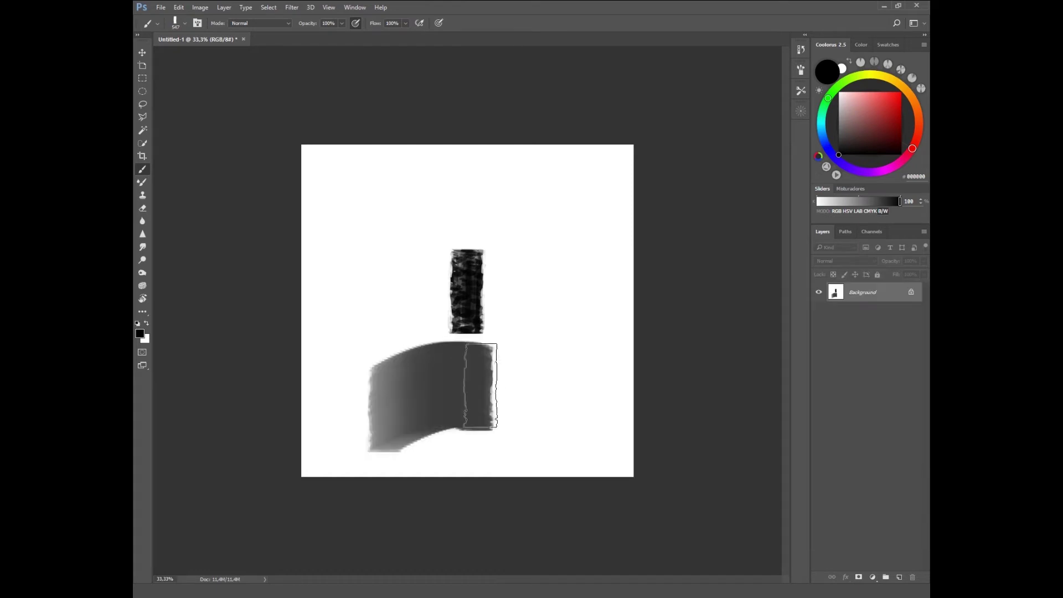
key(ctrl+z)
key(F5)
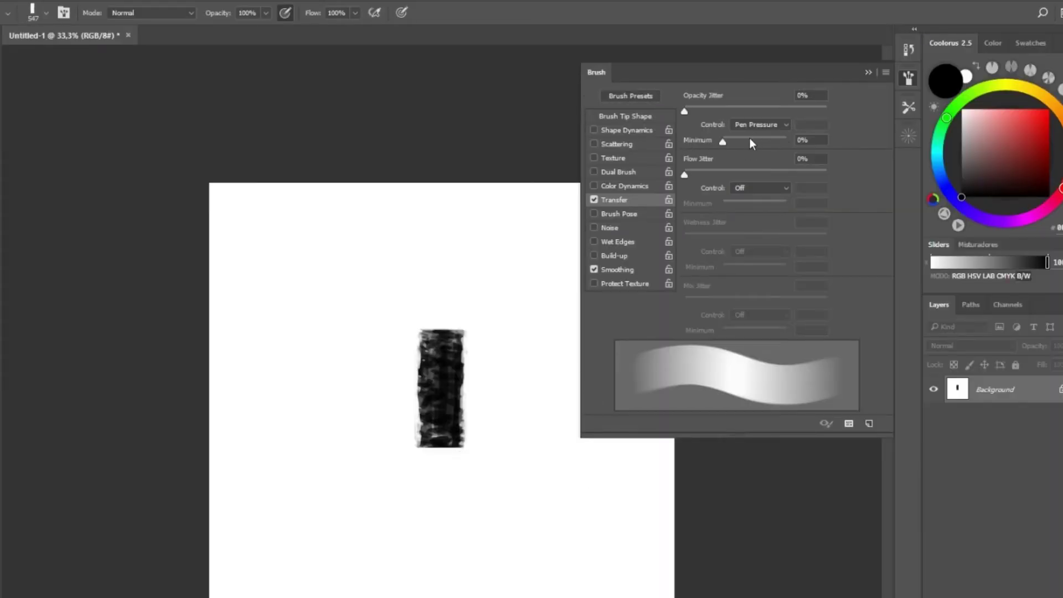
Step: Review the Brush Tip Shape and Transfer settings and undo a fading test stroke
click(637, 119)
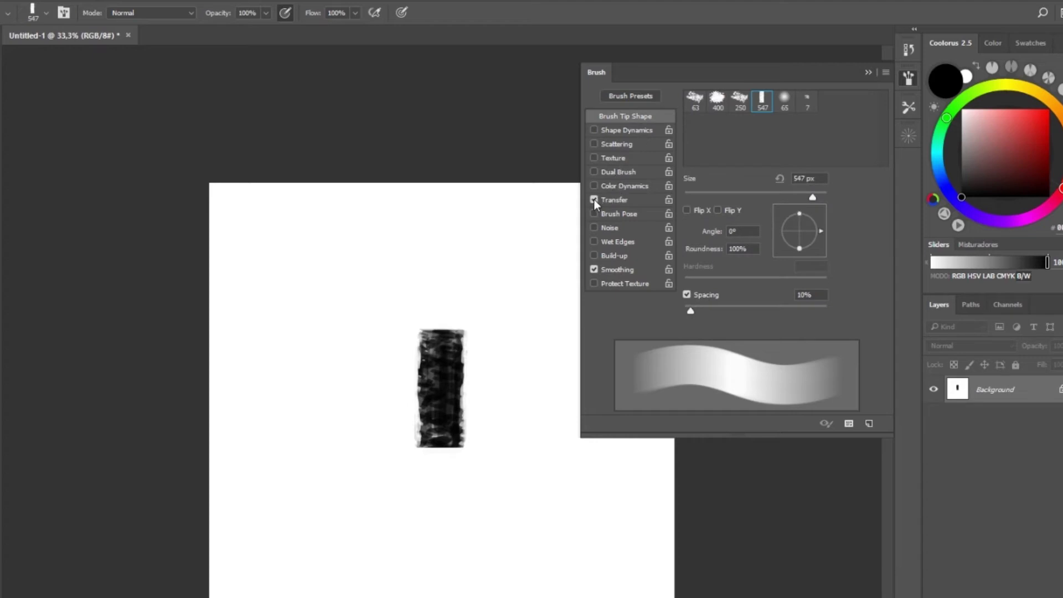
click(609, 200)
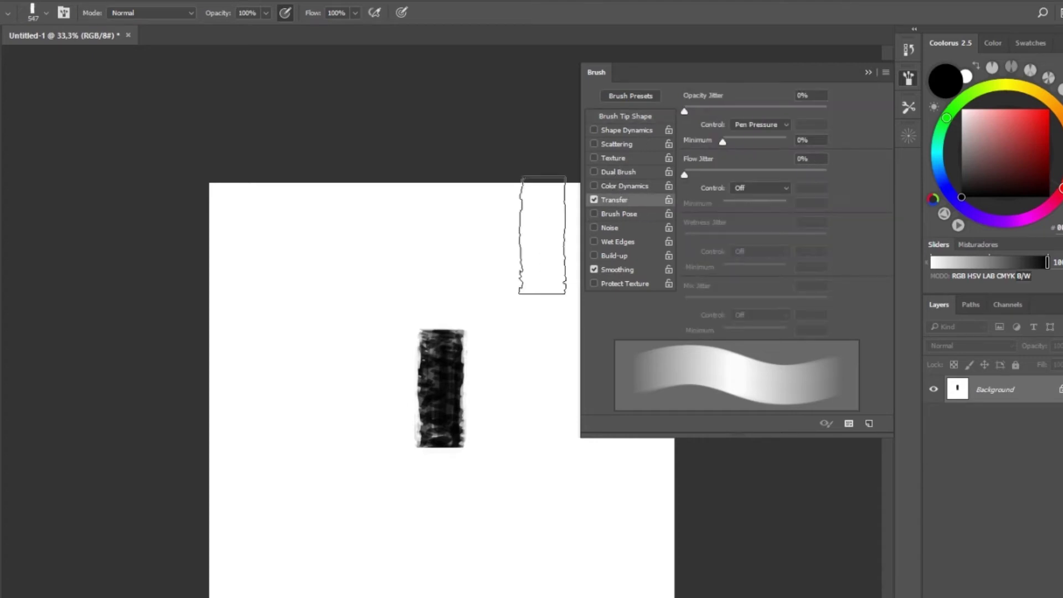
drag(295, 363, 519, 427)
key(ctrl+z)
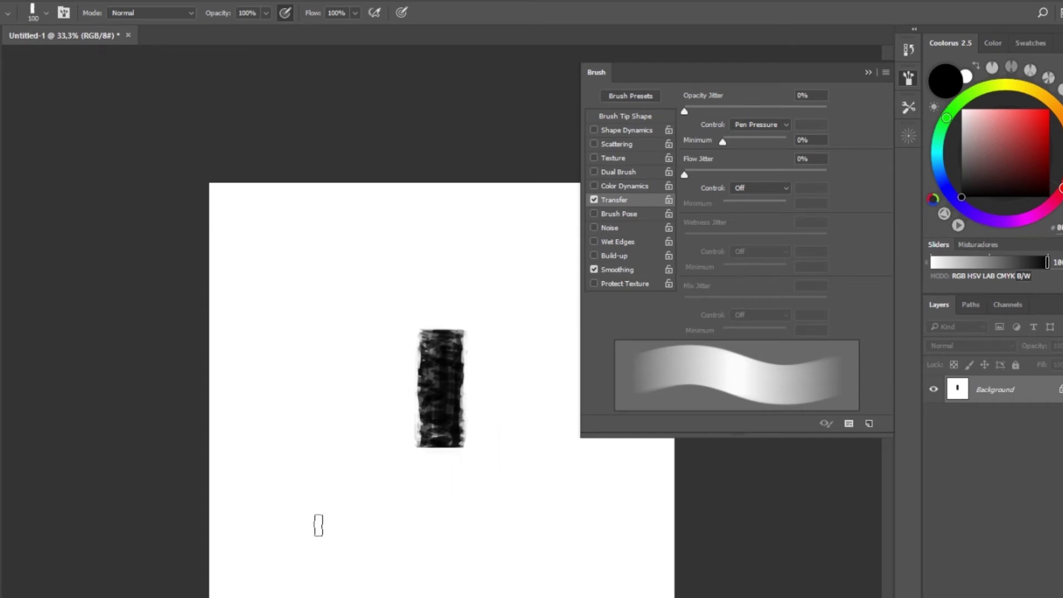
Step: Shrink the brush to 90 px and test several wavy fading strokes, undoing each
key(bracketleft)
drag(269, 533, 516, 527)
key(ctrl+z)
drag(284, 549, 570, 526)
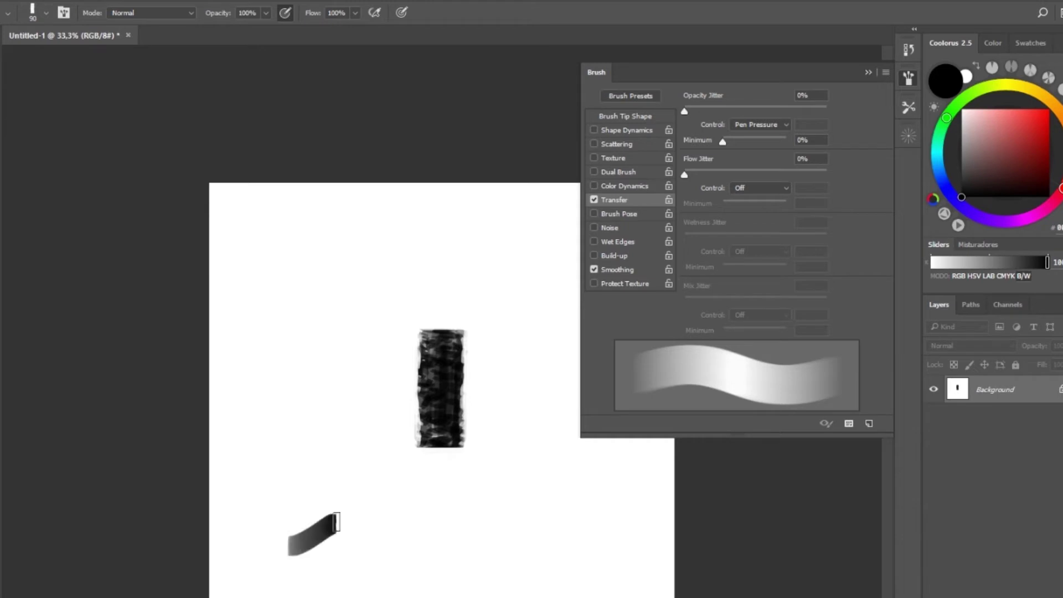
key(ctrl+z)
drag(280, 547, 526, 440)
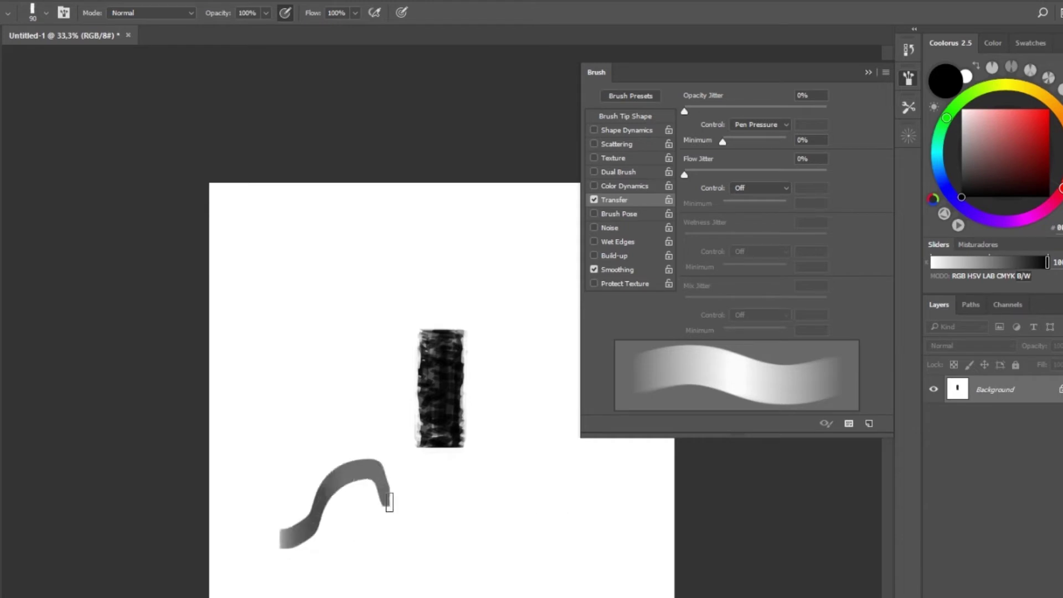
key(ctrl+z)
mouse_move(298, 520)
mouse_down()
mouse_move(557, 547)
mouse_move(506, 313)
mouse_up()
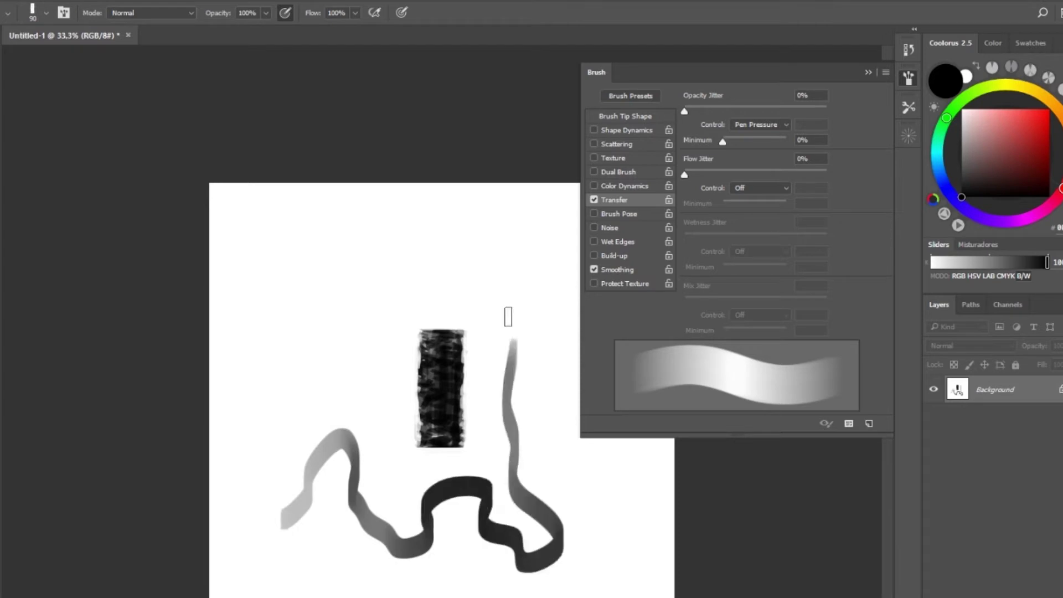
key(ctrl+z)
drag(345, 354, 443, 288)
key(ctrl+z)
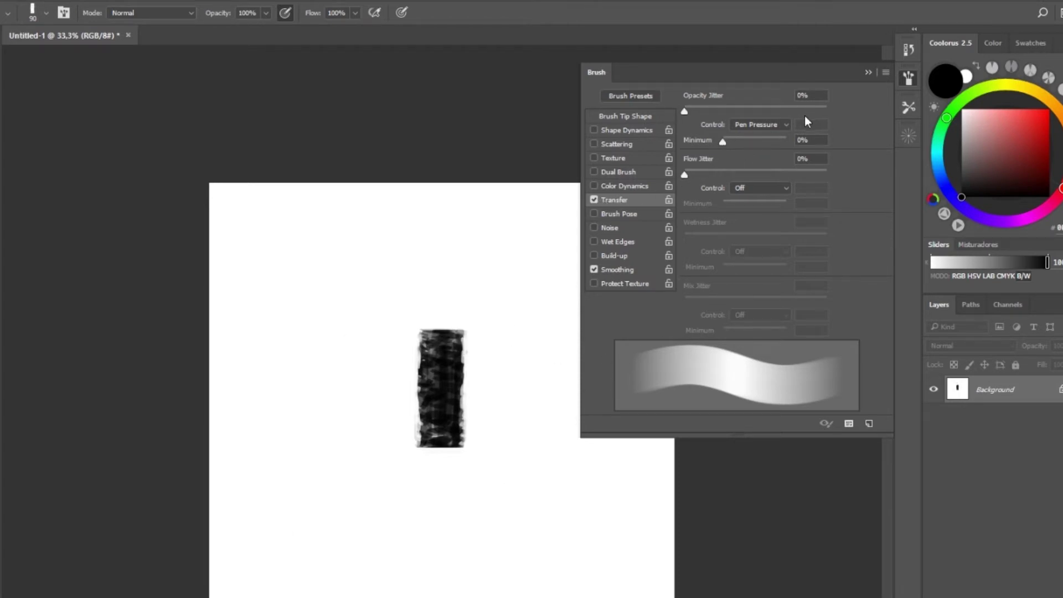
click(617, 115)
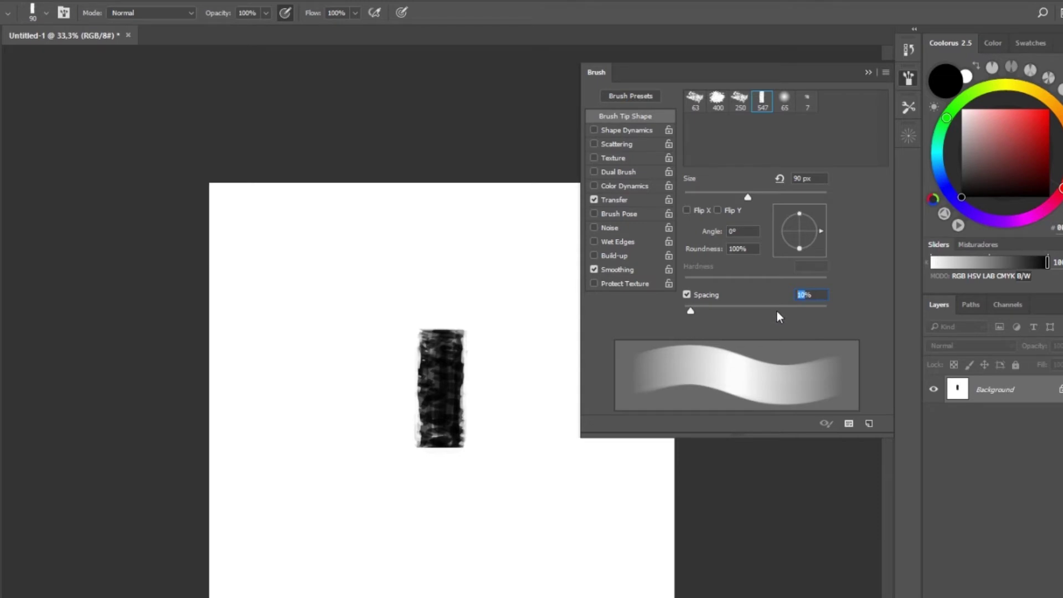
Step: Enlarge the block brush to 367 px, checking it with curved test strokes that are undone
click(383, 491)
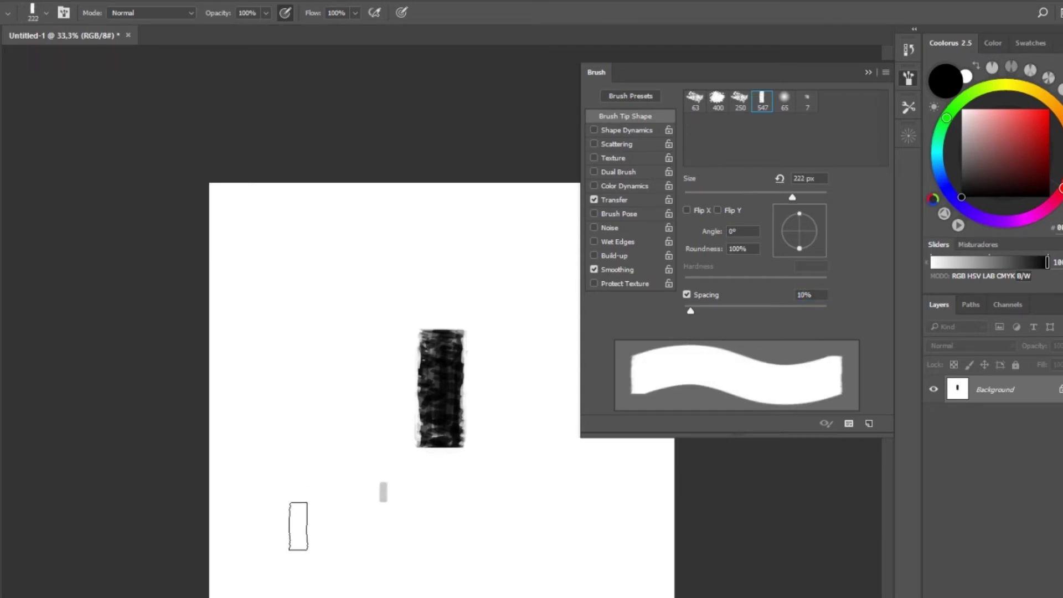
drag(274, 557, 435, 420)
key(ctrl+z)
drag(279, 512, 427, 362)
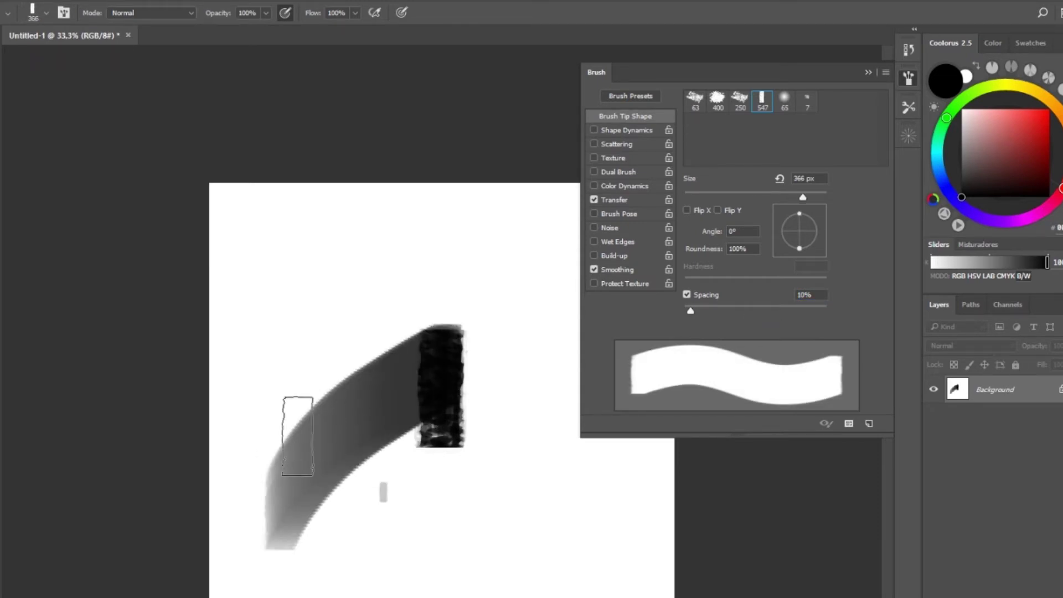
key(ctrl+z)
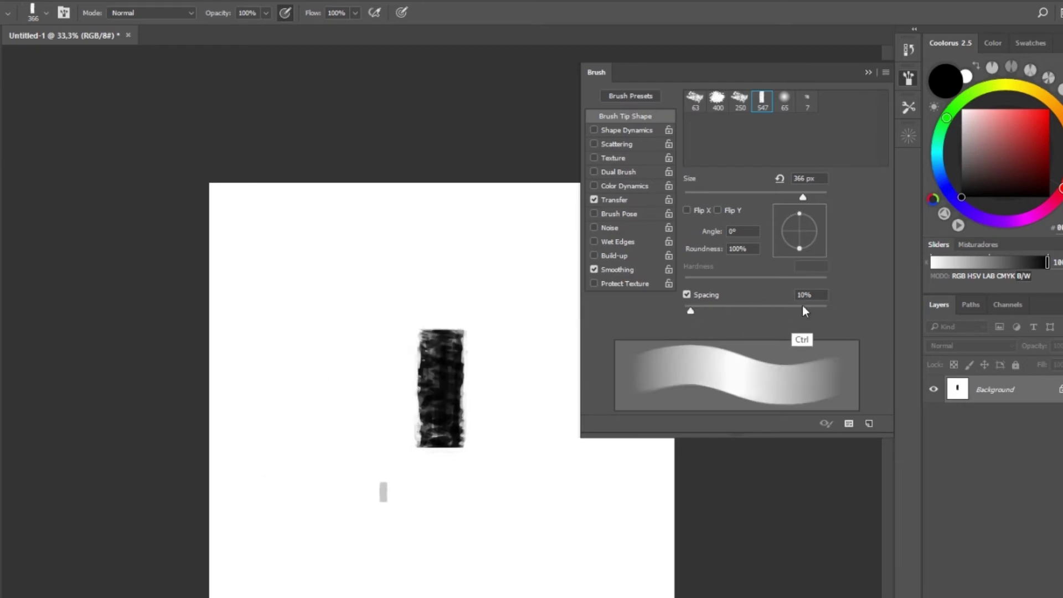
Step: Tighten brush spacing to 5% and then 1%, undoing each test stroke
text(5)
key(Return)
drag(271, 465, 407, 308)
key(ctrl+z)
key(ctrl+z)
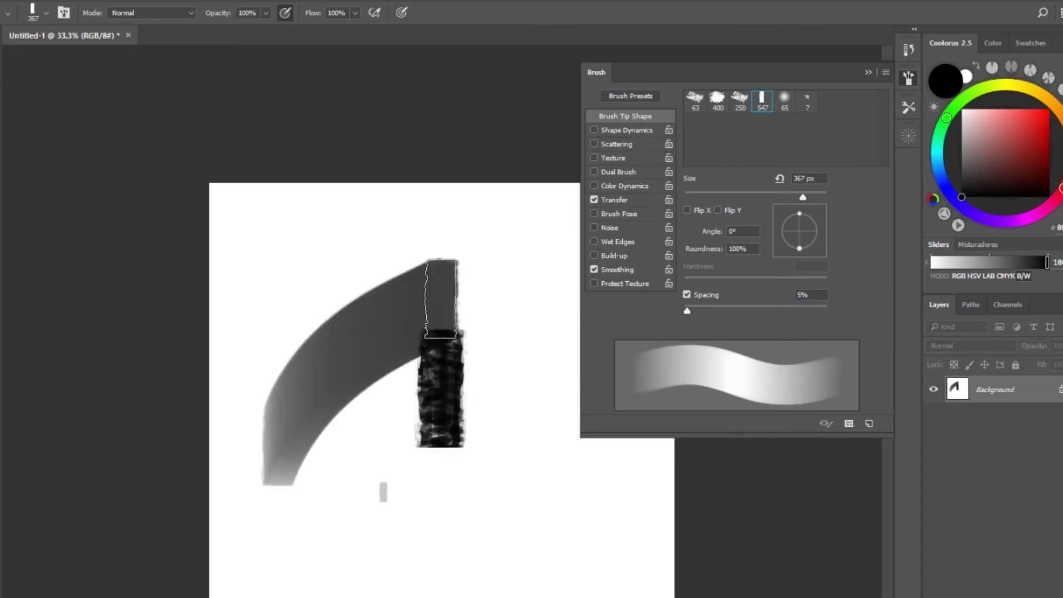
key(ctrl+z)
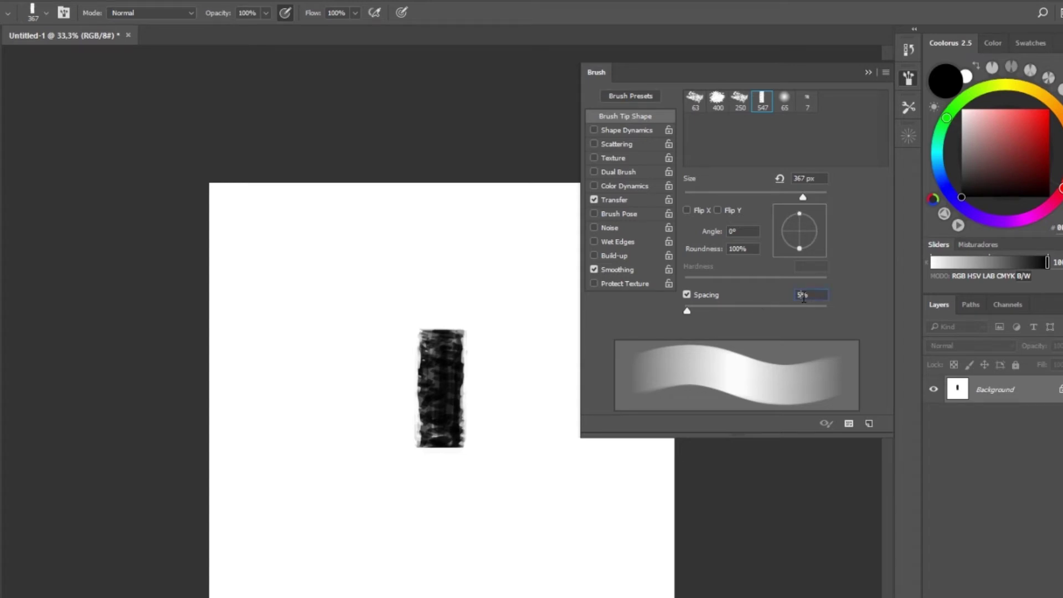
text(1)
drag(399, 531, 503, 465)
key(ctrl+z)
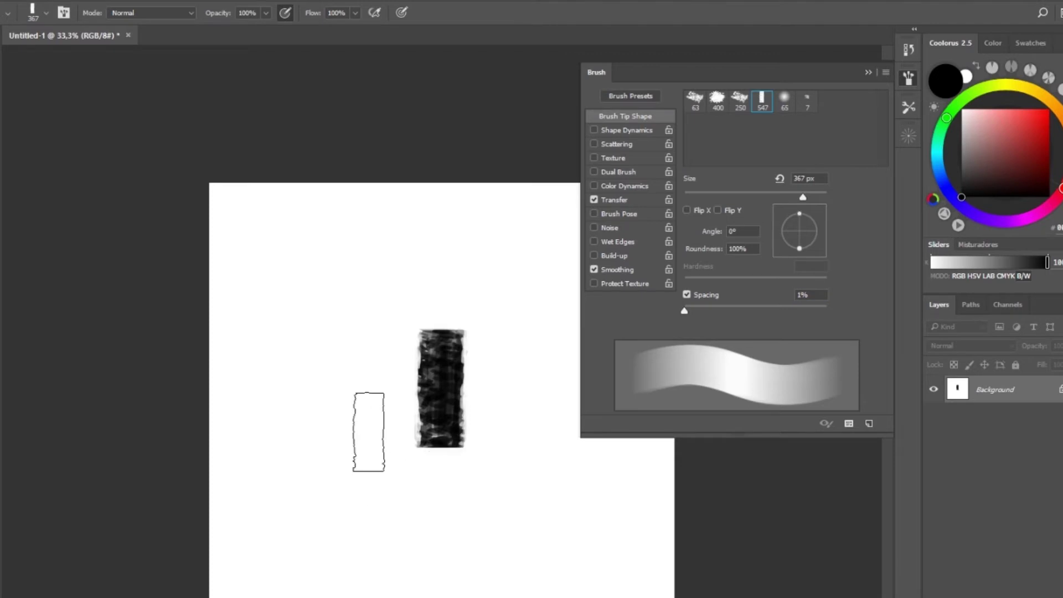
drag(369, 432, 370, 543)
key(ctrl+z)
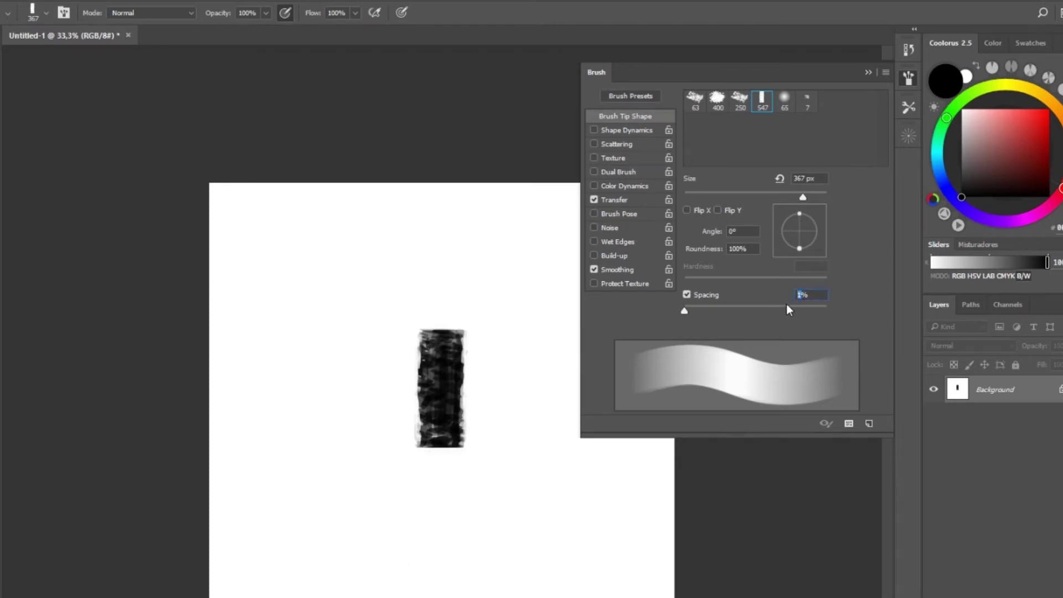
click(613, 158)
Step: Enable brush Texture, append the Artist Surfaces patterns, and choose a light plain pattern
click(706, 101)
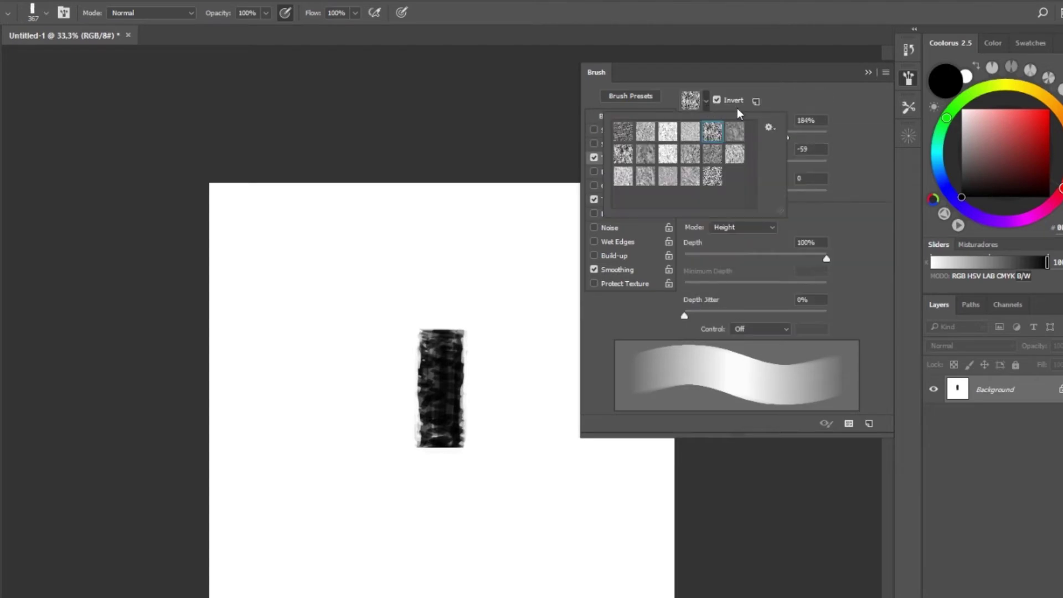
click(769, 127)
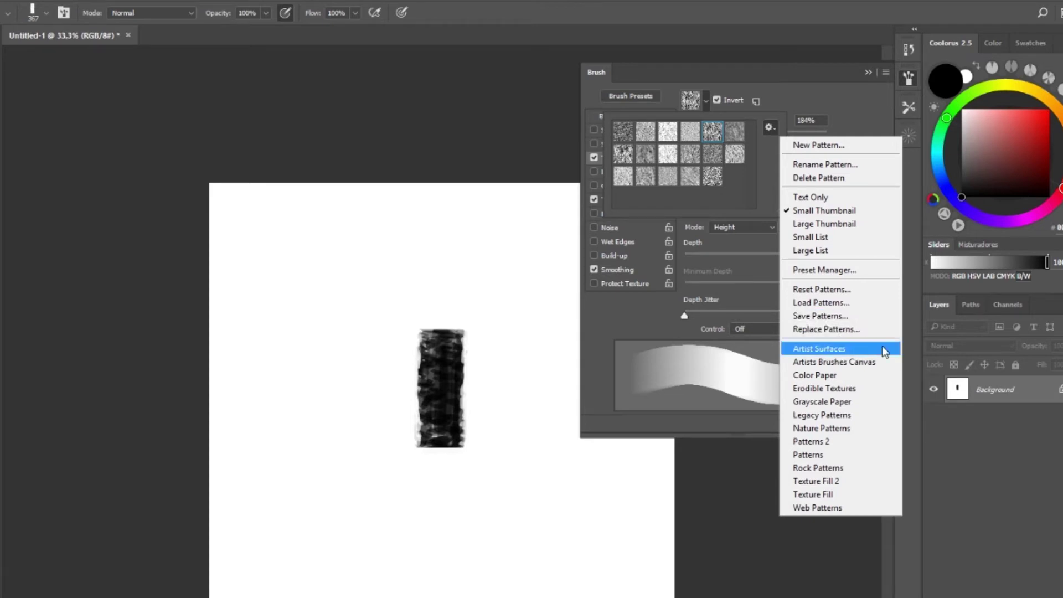
click(853, 354)
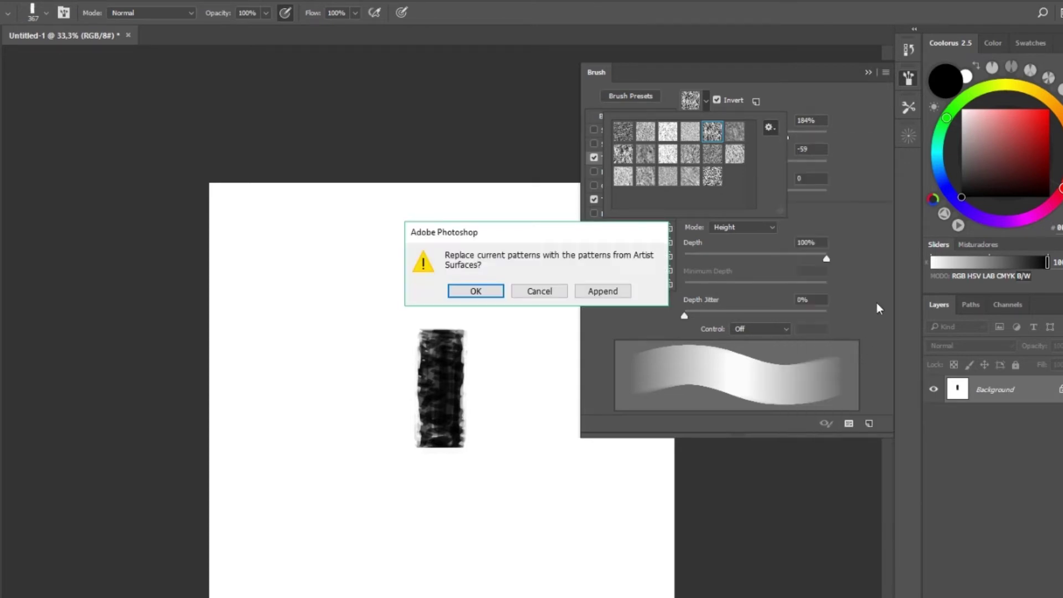
click(601, 291)
scroll(751, 158, down, 2)
click(734, 172)
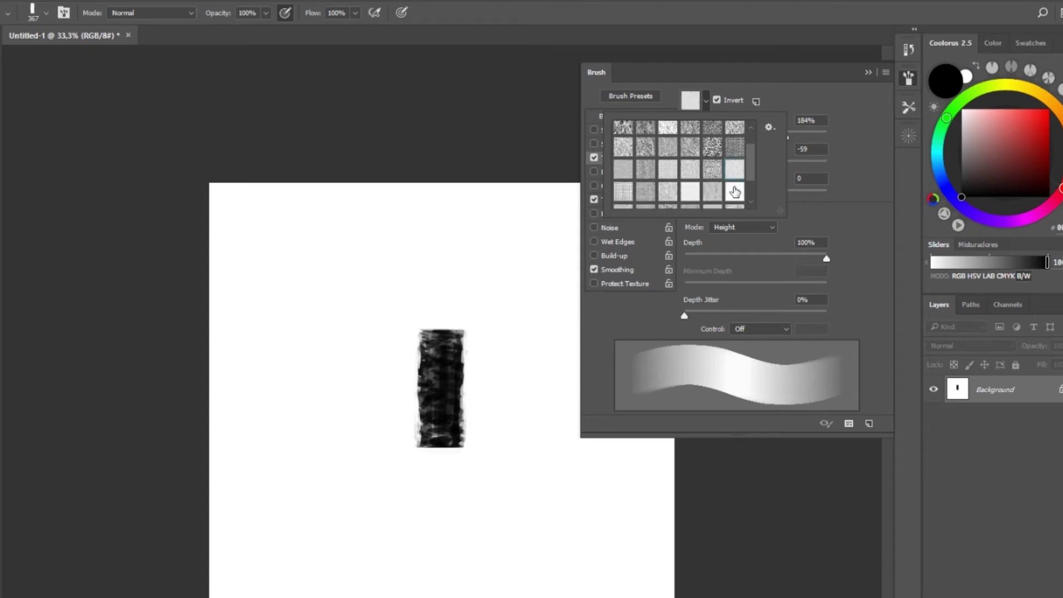
click(857, 130)
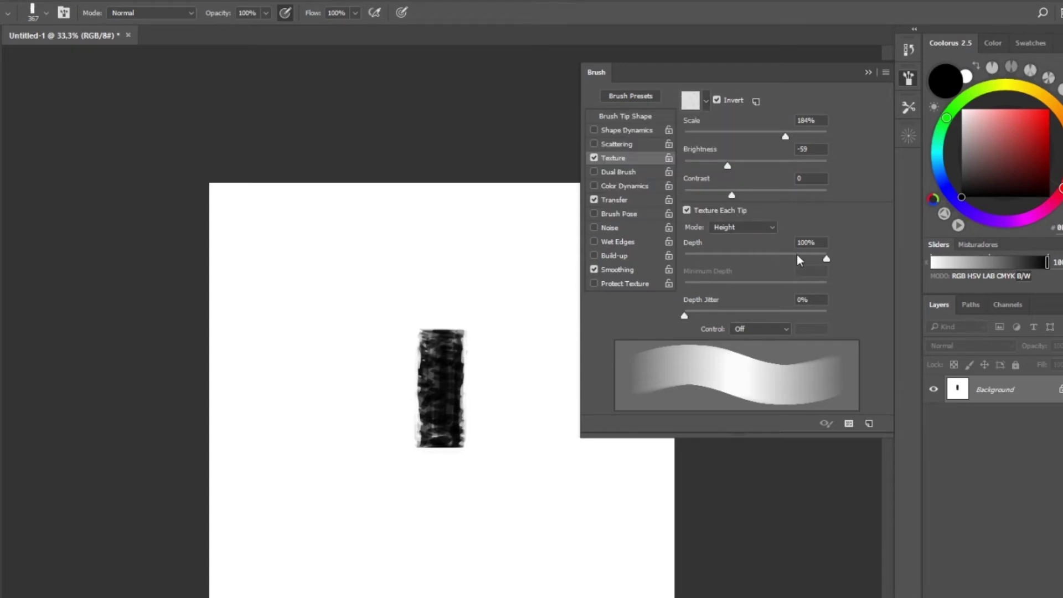
Step: Make the texture shallower and finer with lower contrast, settling on a smooth bright pattern
drag(799, 260, 695, 284)
drag(731, 195, 708, 195)
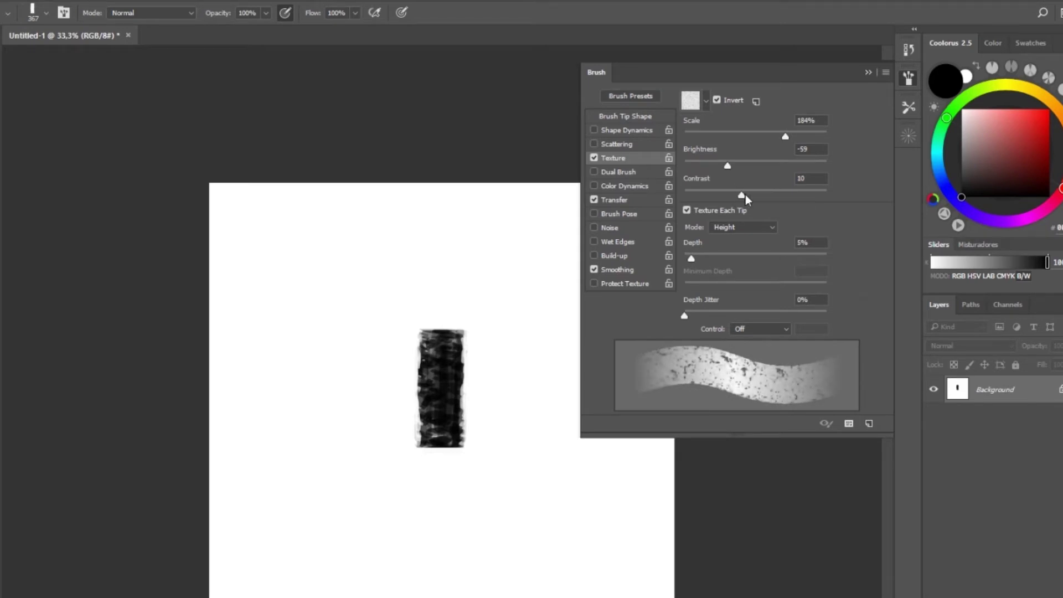
mouse_move(785, 136)
mouse_down()
mouse_move(731, 136)
mouse_move(745, 151)
mouse_up()
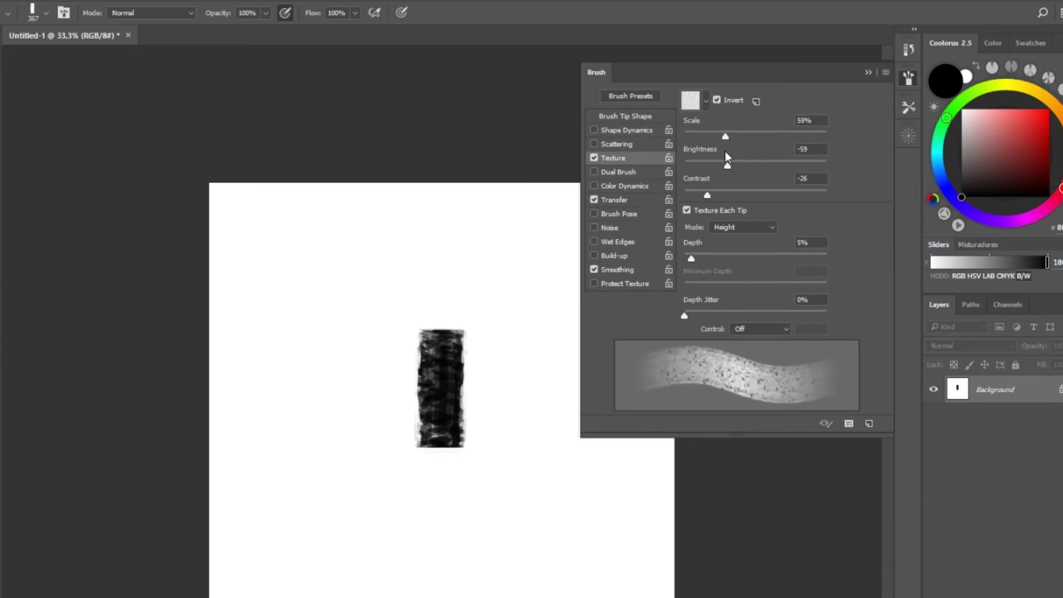
click(705, 101)
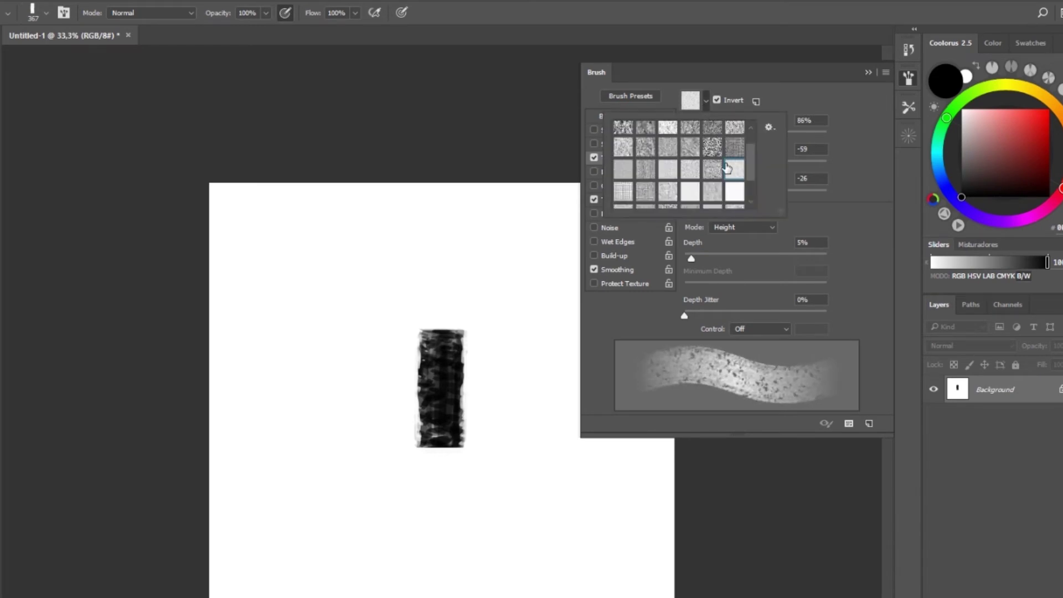
click(671, 173)
click(689, 194)
click(670, 174)
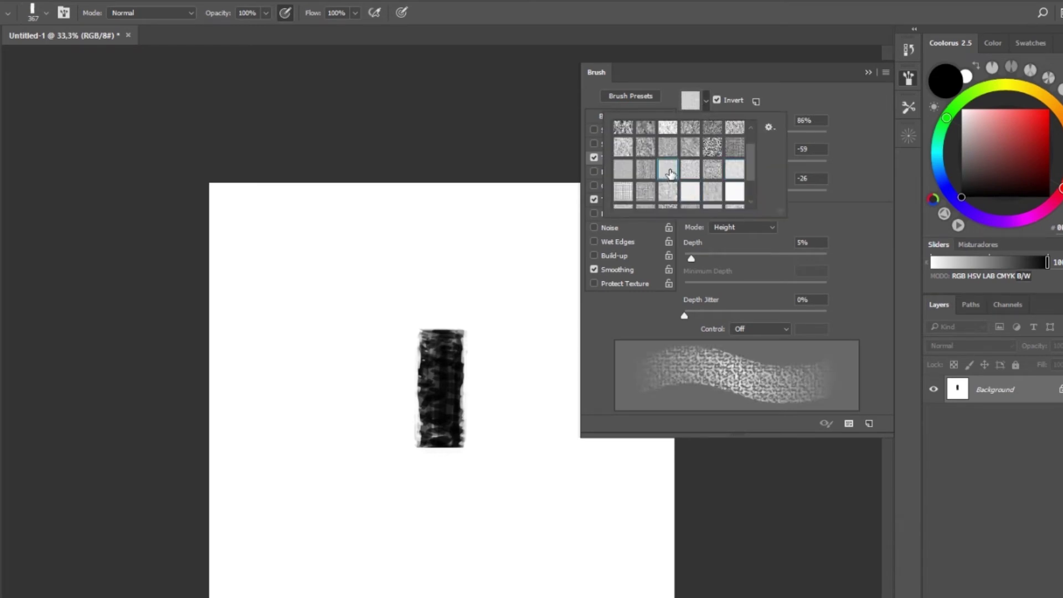
click(690, 191)
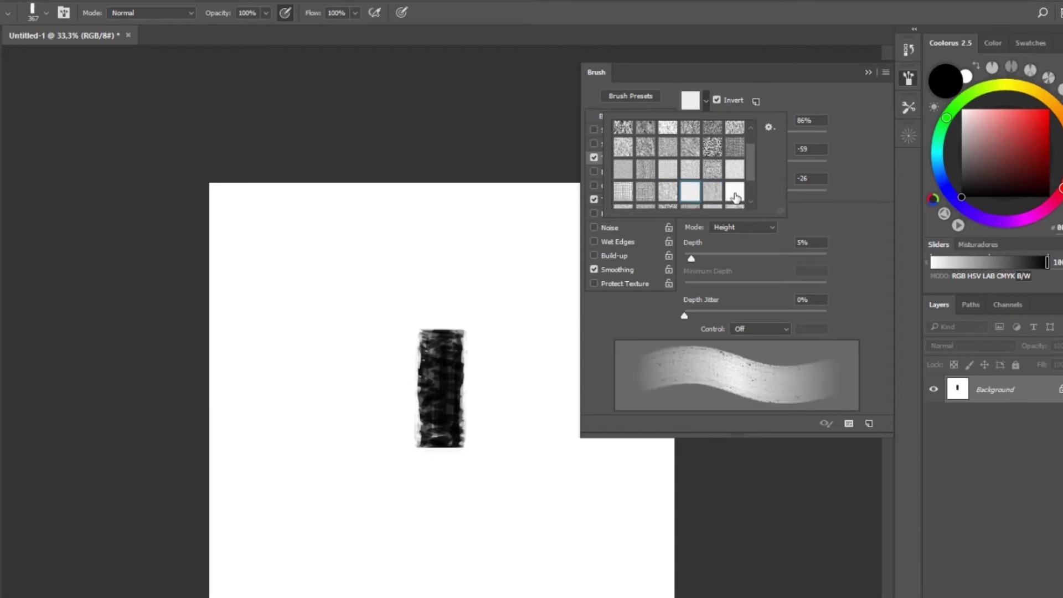
Step: Paint and undo several test strokes to preview the textured brush
drag(508, 308, 498, 507)
key(ctrl+z)
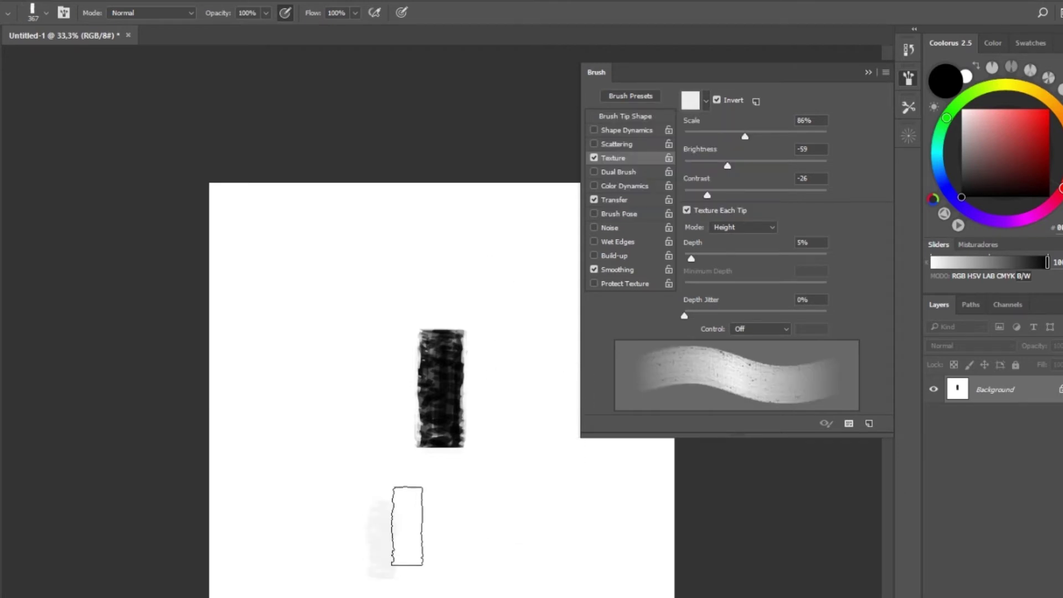
drag(403, 533, 557, 484)
key(ctrl+z)
drag(338, 534, 392, 296)
key(ctrl+z)
mouse_move(307, 498)
mouse_down()
mouse_move(435, 286)
mouse_move(354, 404)
mouse_up()
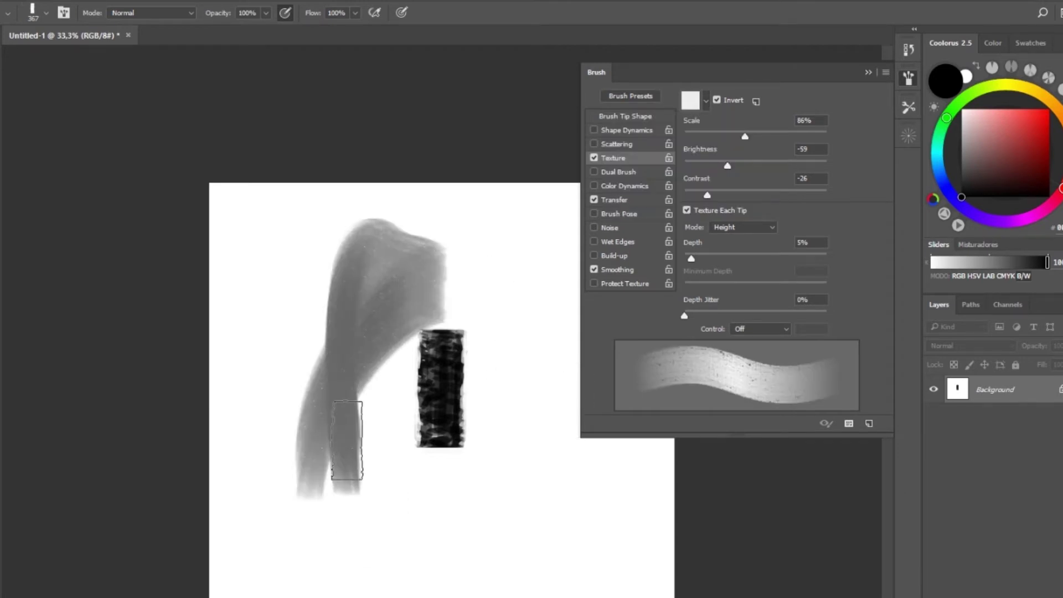
key(ctrl+z)
mouse_move(324, 465)
mouse_down()
mouse_move(363, 332)
mouse_move(351, 498)
mouse_up()
key(ctrl+z)
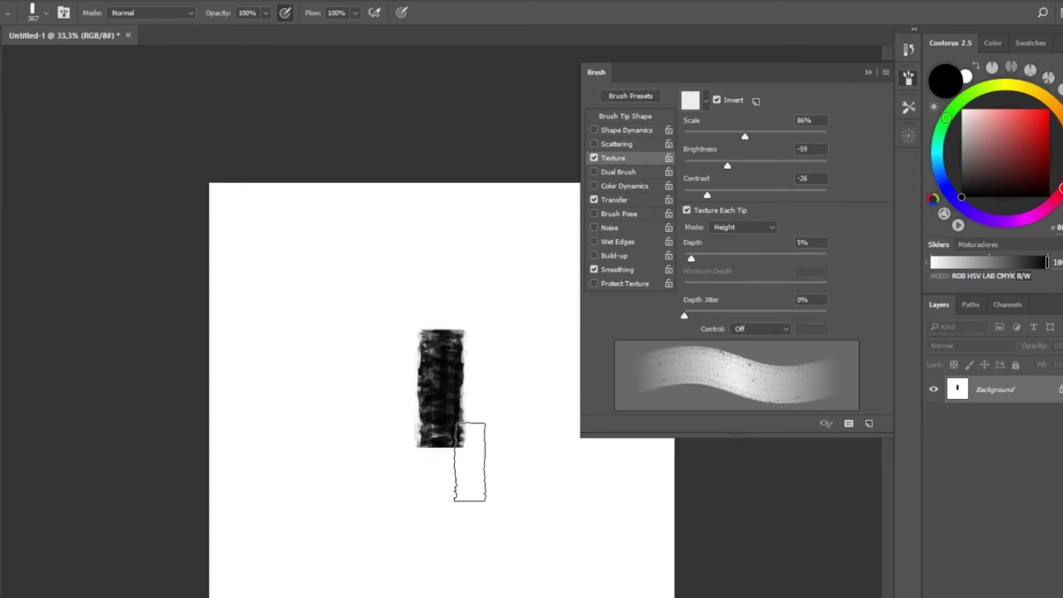
Step: Fine-tune texture depth and reduce contrast further, testing with a smaller brush
drag(692, 261, 692, 261)
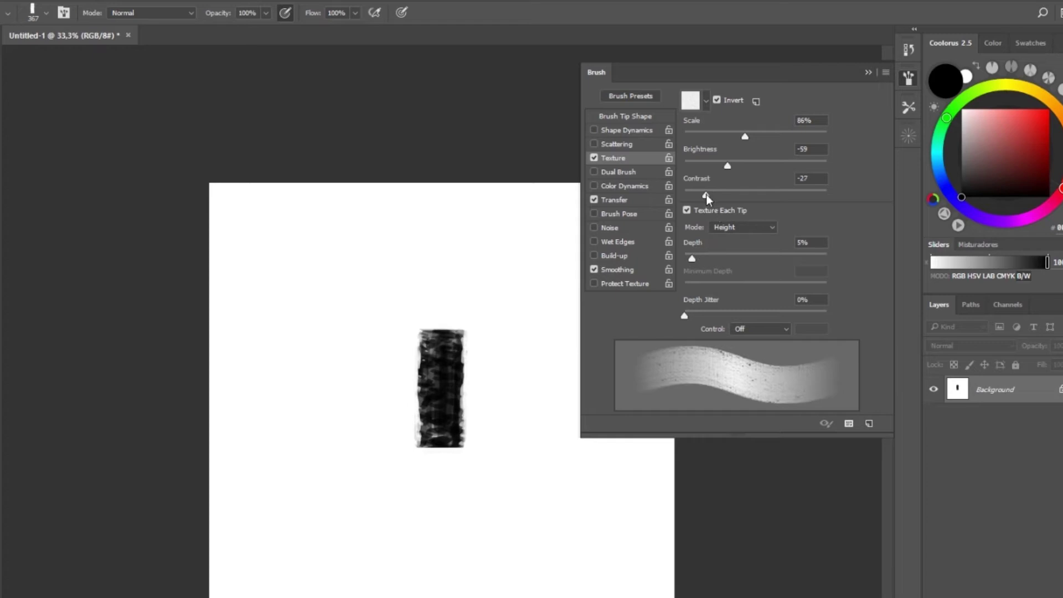
drag(707, 198, 685, 197)
mouse_move(527, 320)
mouse_down()
mouse_move(509, 488)
mouse_move(538, 435)
mouse_up()
key(ctrl+z)
key(bracketleft)
key(bracketleft)
key(bracketleft)
mouse_move(476, 490)
mouse_down()
mouse_move(528, 437)
mouse_move(510, 354)
mouse_up()
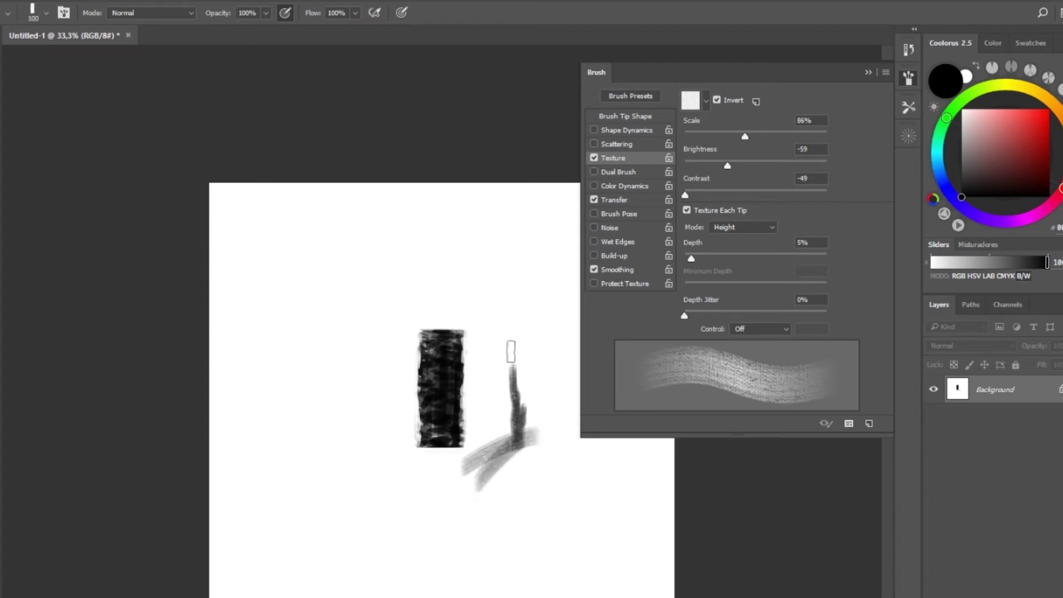
drag(512, 443, 504, 294)
key(ctrl+z)
key(ctrl+z)
key(ctrl+z)
Step: Enlarge the brush and set texture contrast −41, scale 81%, brightness −62
key(bracketright)
key(bracketright)
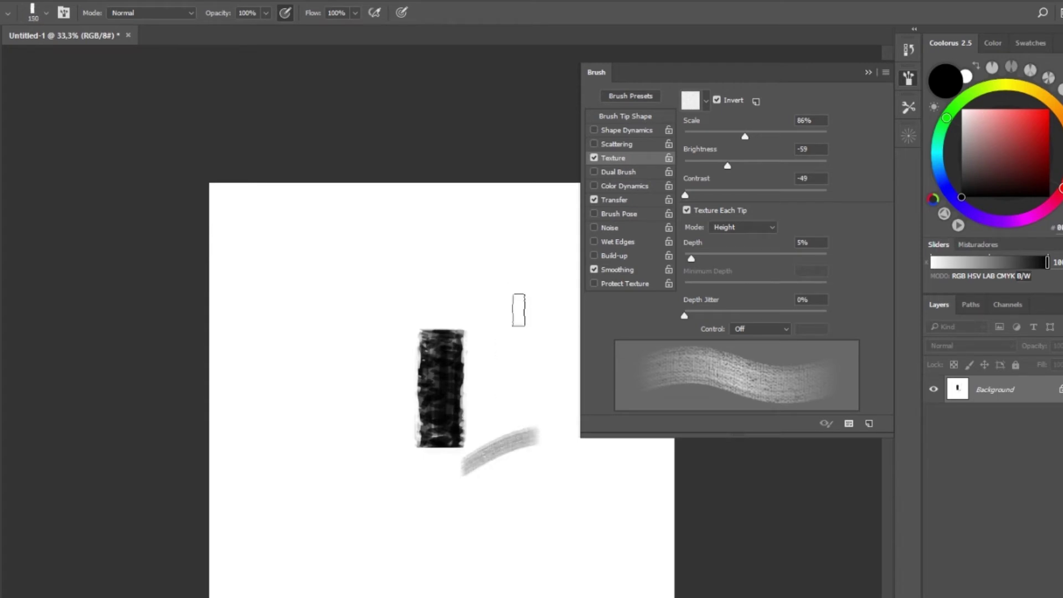
drag(493, 382, 529, 244)
mouse_move(498, 432)
mouse_down()
mouse_move(520, 277)
mouse_move(551, 326)
mouse_up()
key(ctrl+alt+z)
key(ctrl+alt+z)
key(ctrl+alt+z)
key(ctrl+alt+z)
key(bracketright)
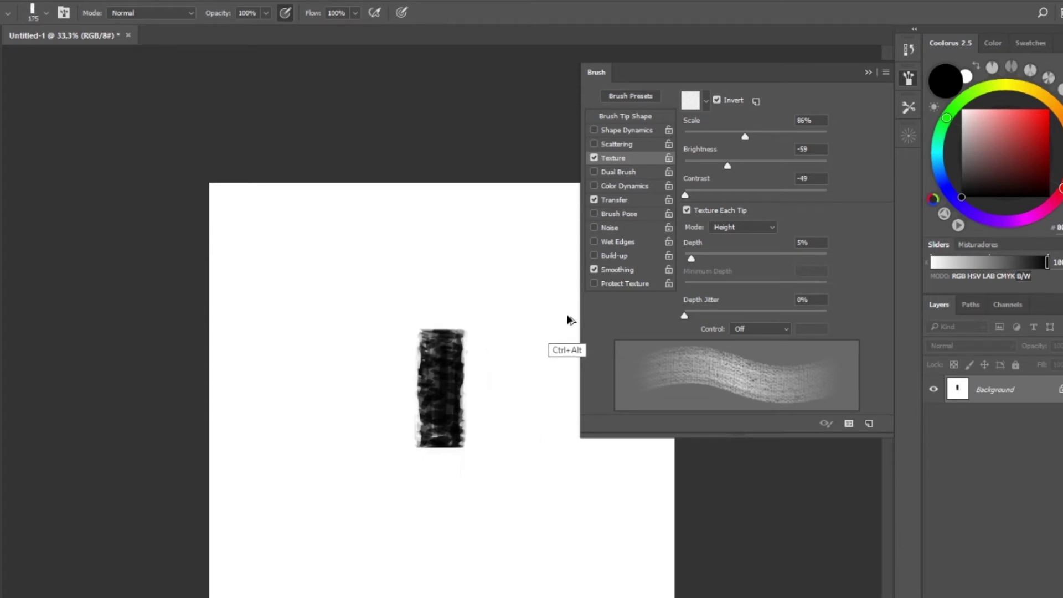
drag(685, 194, 693, 198)
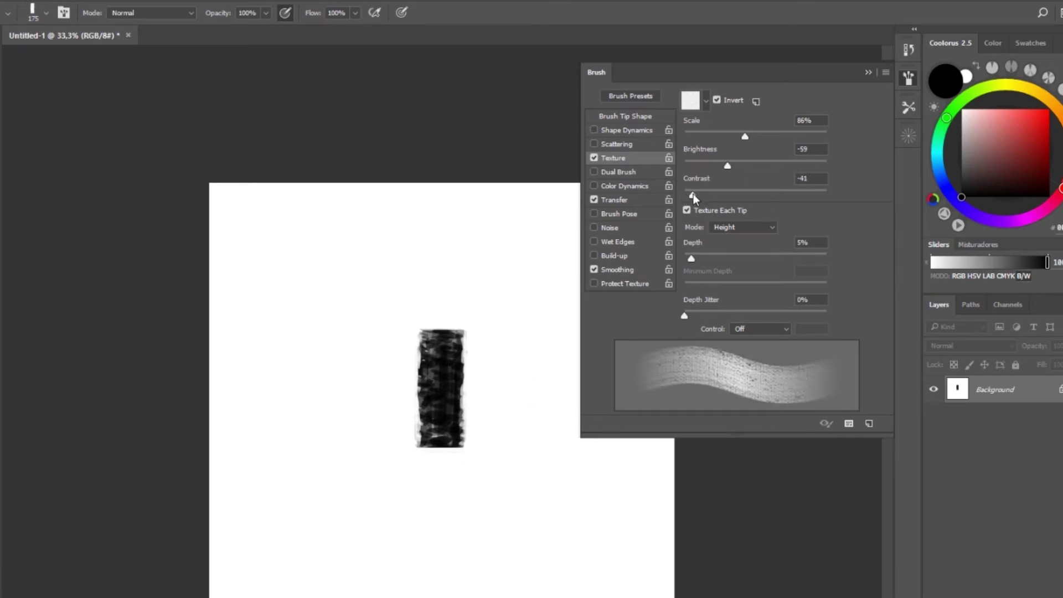
drag(745, 136, 726, 166)
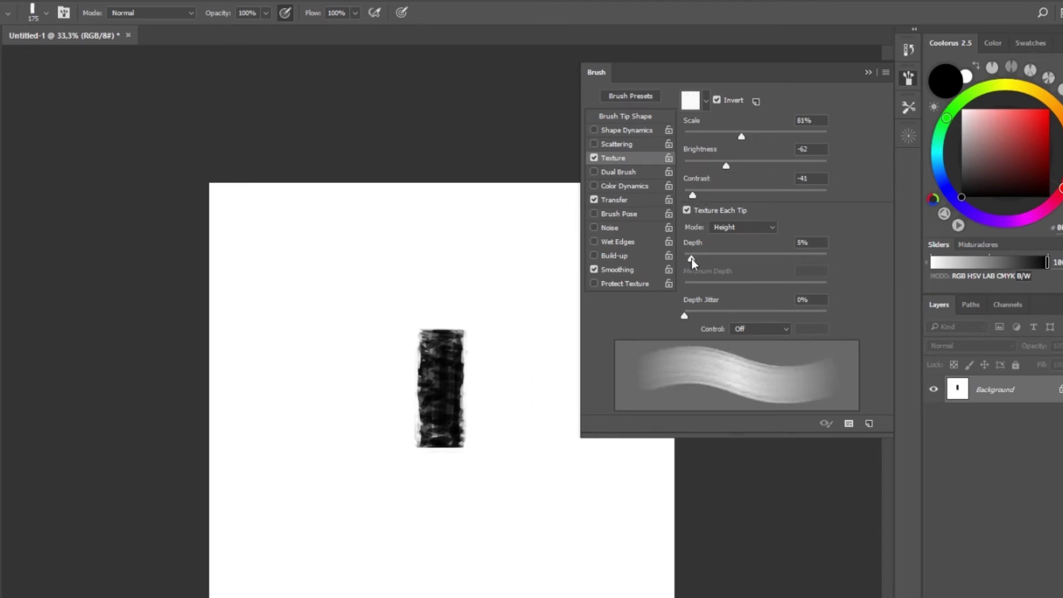
Step: Choose another texture pattern, then test and undo strokes so the canvas stays clear
click(706, 101)
click(645, 154)
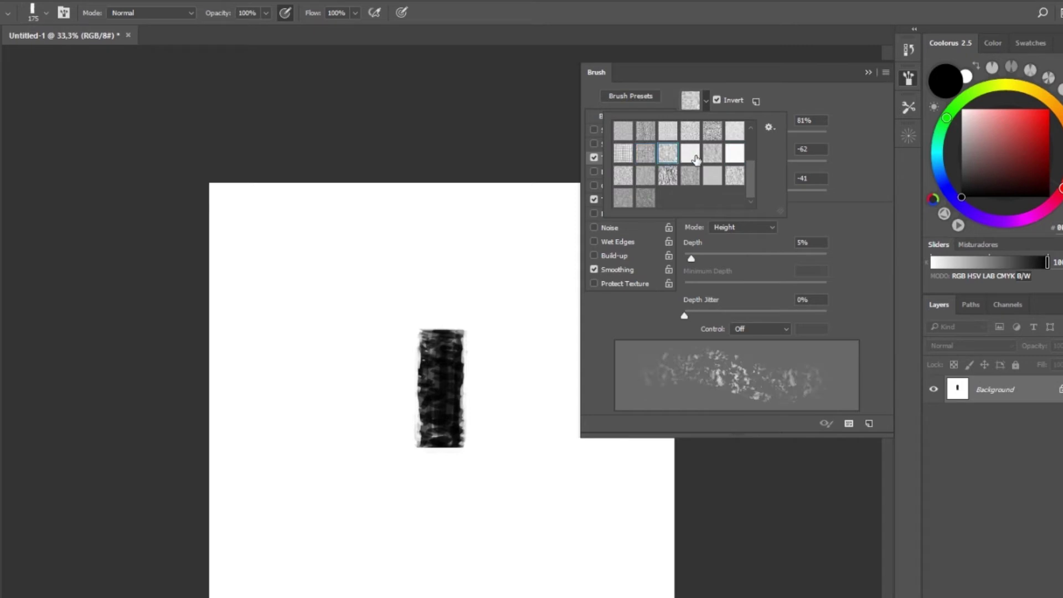
click(690, 154)
click(520, 325)
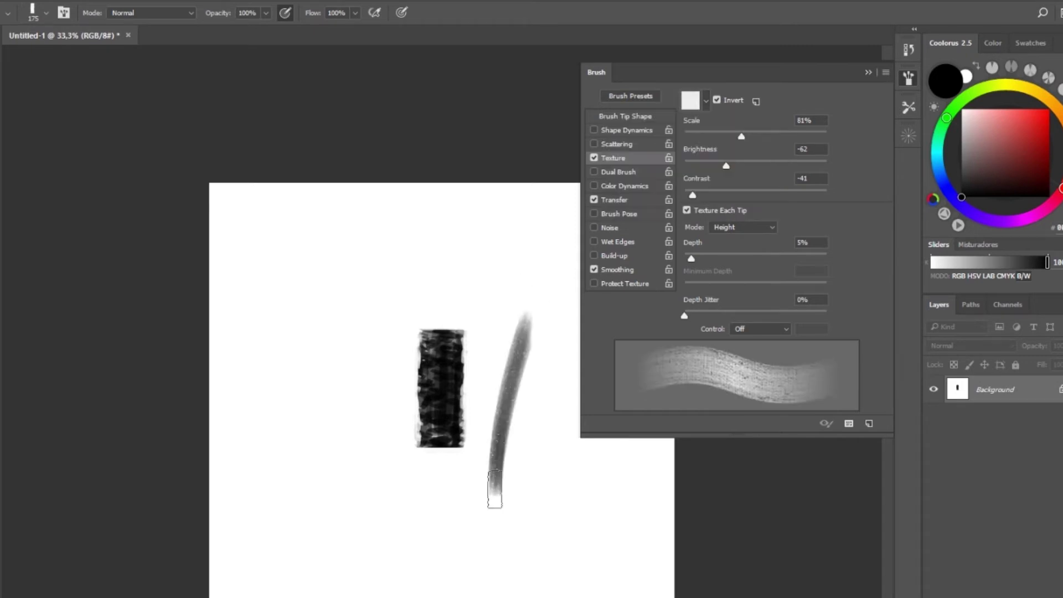
drag(531, 313, 487, 499)
key(ctrl+z)
mouse_move(537, 285)
mouse_down()
mouse_move(514, 367)
mouse_move(480, 298)
mouse_up()
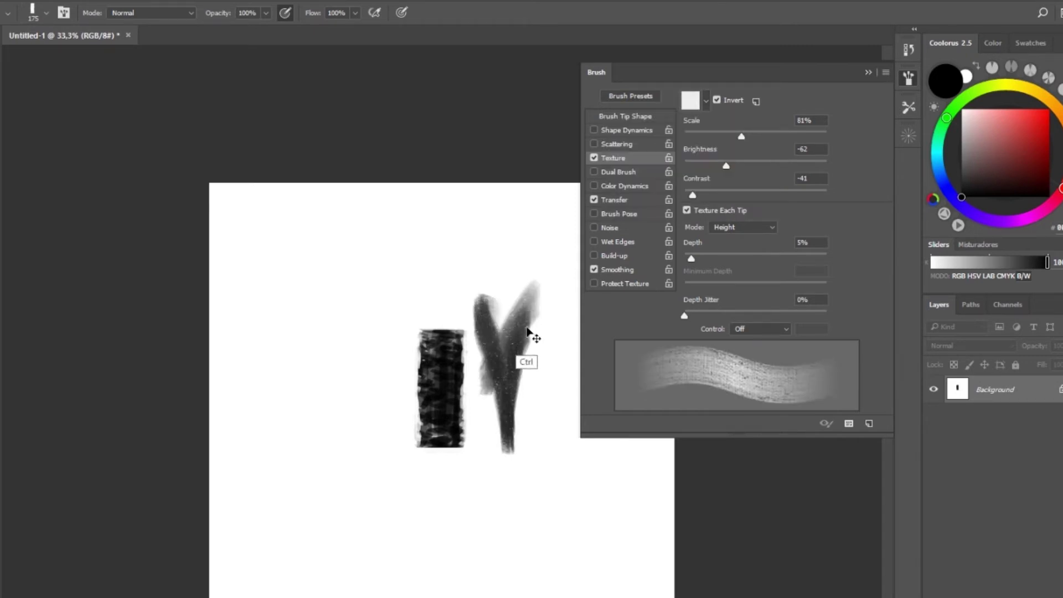
key(ctrl+z)
mouse_move(482, 376)
mouse_down()
mouse_move(565, 318)
mouse_move(555, 364)
mouse_up()
key(ctrl+z)
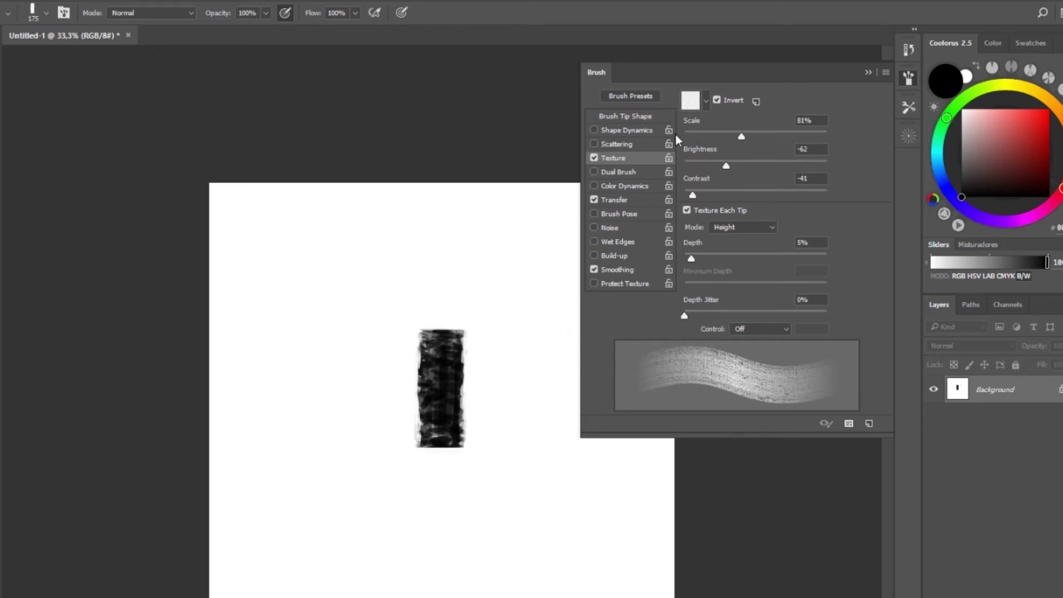
Step: Turn on Shape Dynamics with Pen Pressure size control and 70% minimum diameter, undoing test strokes
click(606, 130)
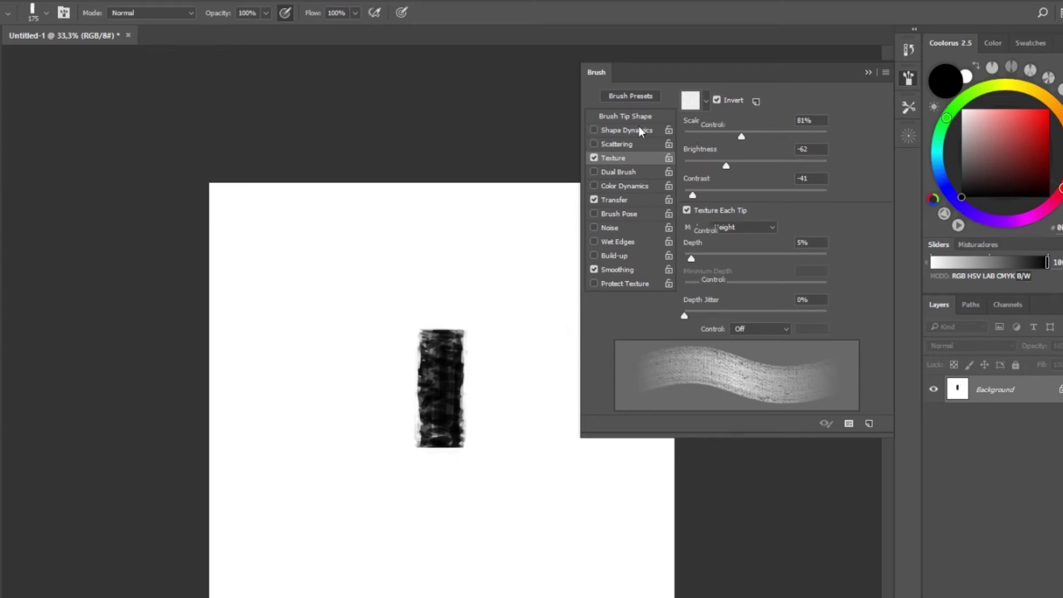
mouse_move(685, 110)
mouse_down()
mouse_move(717, 108)
mouse_move(670, 114)
mouse_up()
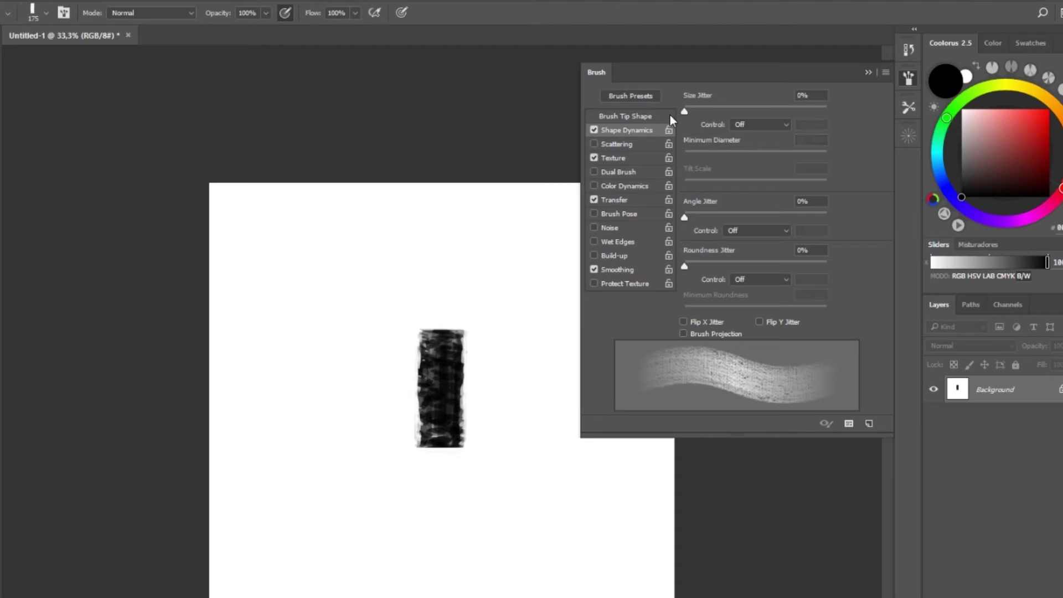
click(769, 125)
click(759, 150)
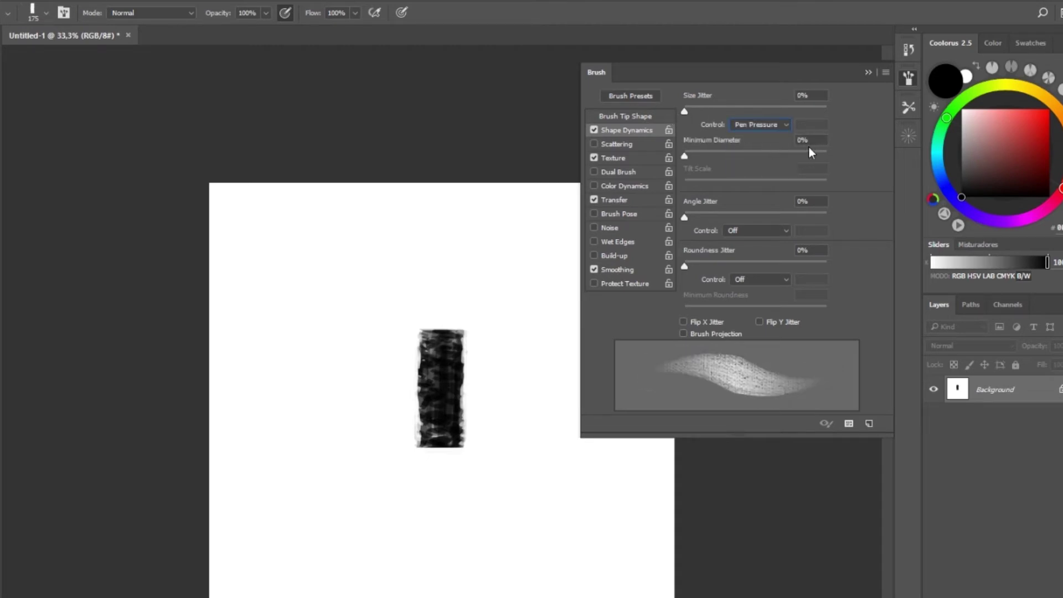
text(70)
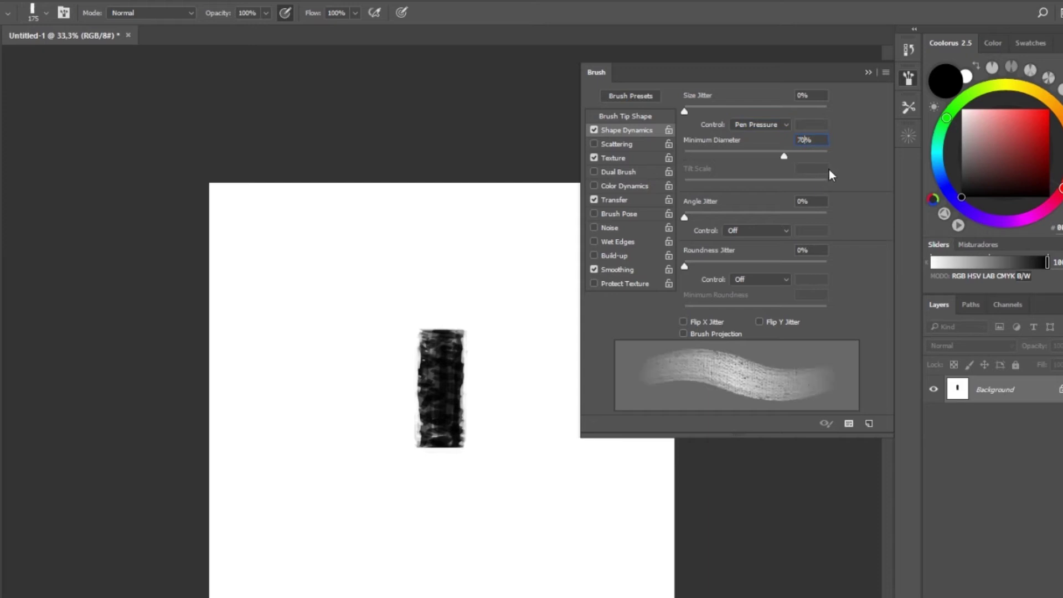
mouse_move(505, 450)
mouse_down()
mouse_move(517, 309)
mouse_move(359, 288)
mouse_move(322, 465)
mouse_up()
key(ctrl+z)
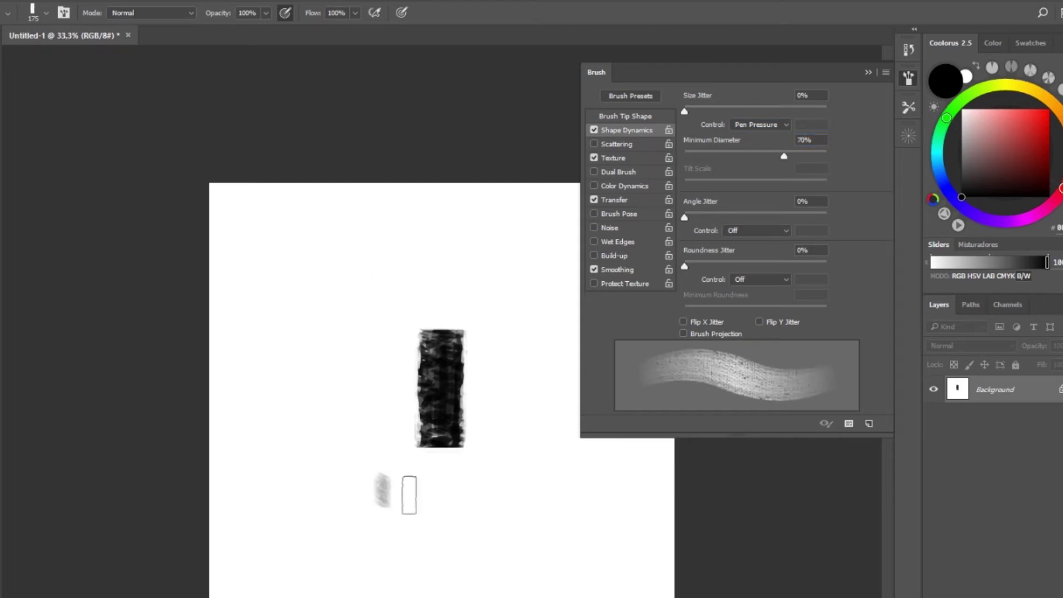
drag(382, 490, 443, 551)
key(ctrl+z)
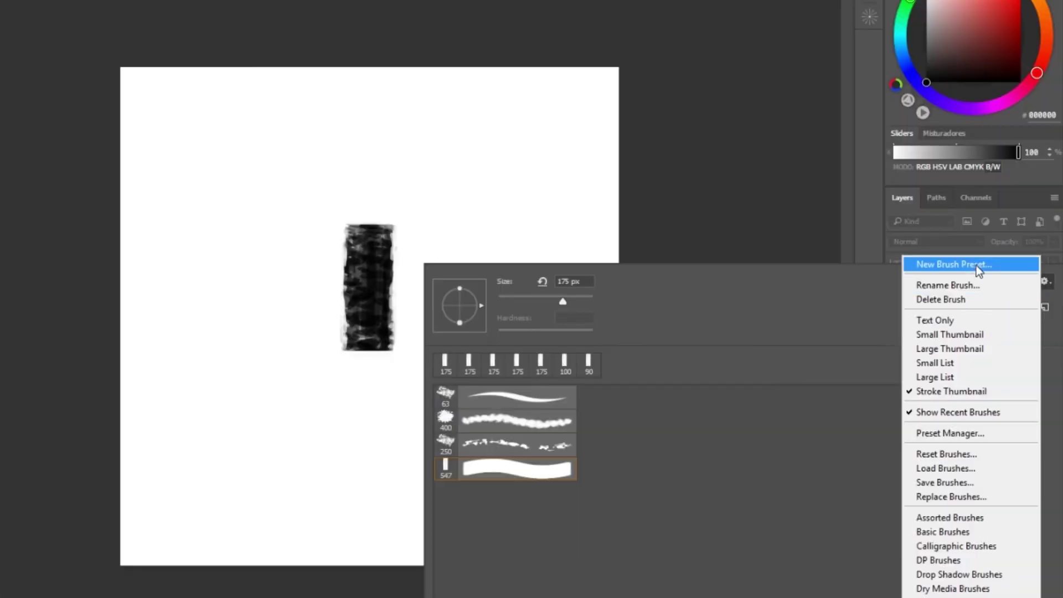
Step: Save the tuned brush as a 175 px preset, delete the 547 px preset, undo the test stroke
click(976, 265)
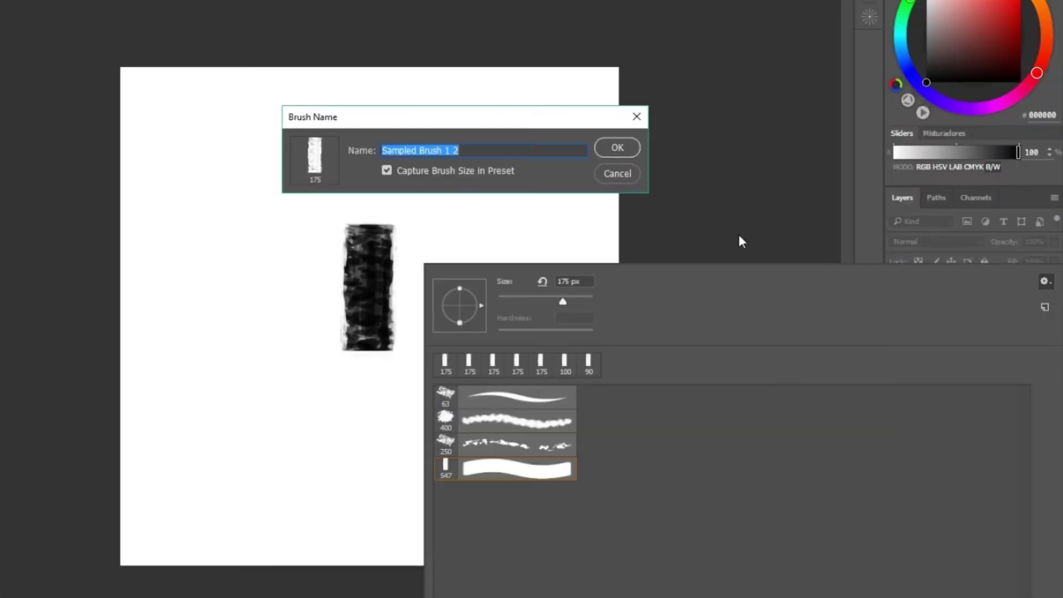
click(612, 150)
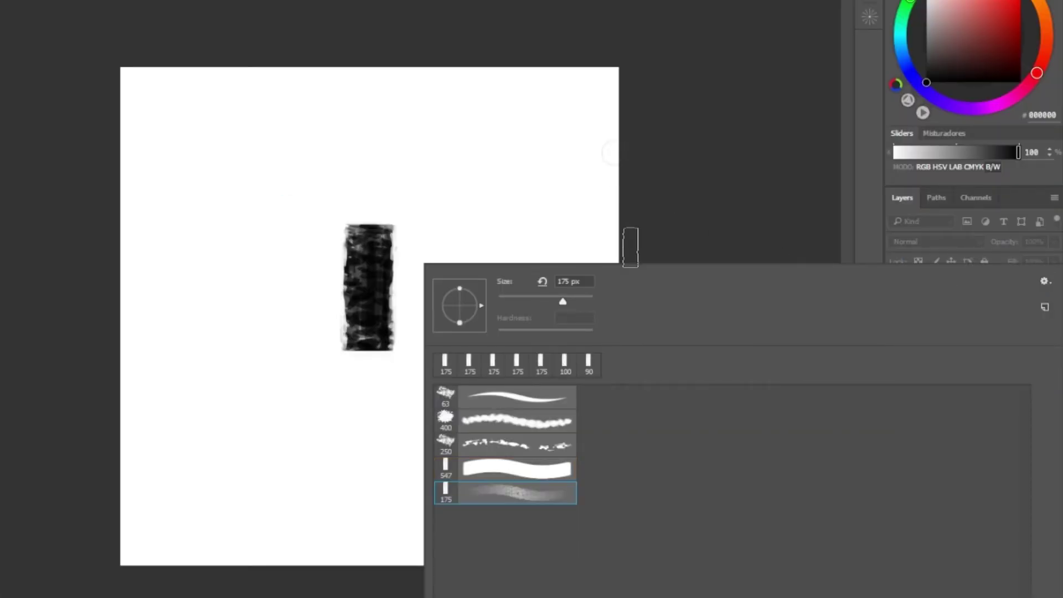
alt+click(541, 475)
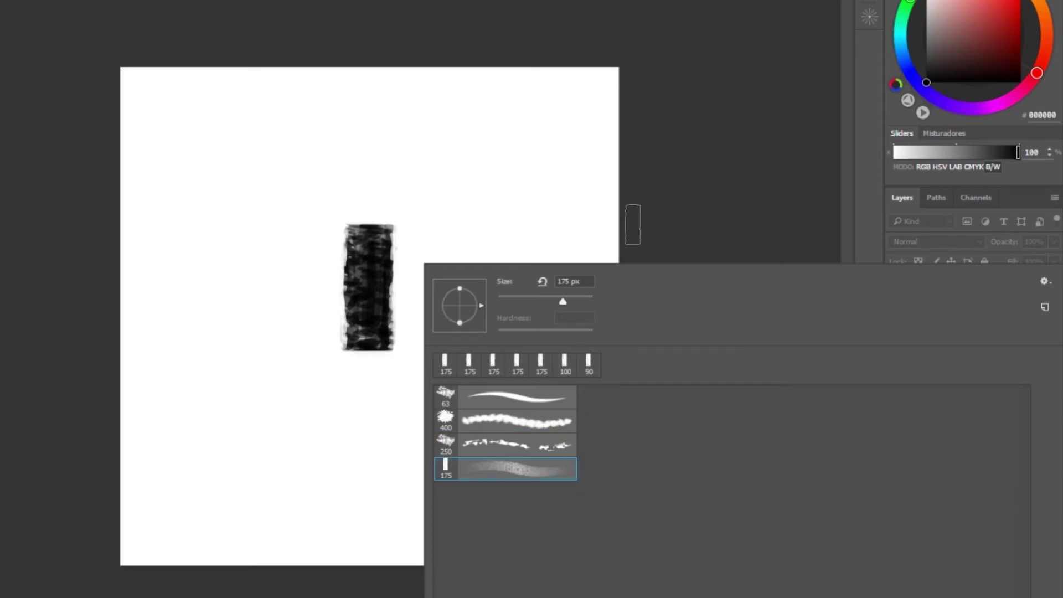
click(628, 218)
key(ctrl+z)
Step: Add a new empty layer and lasso the outline of the curving tree trunk
click(899, 577)
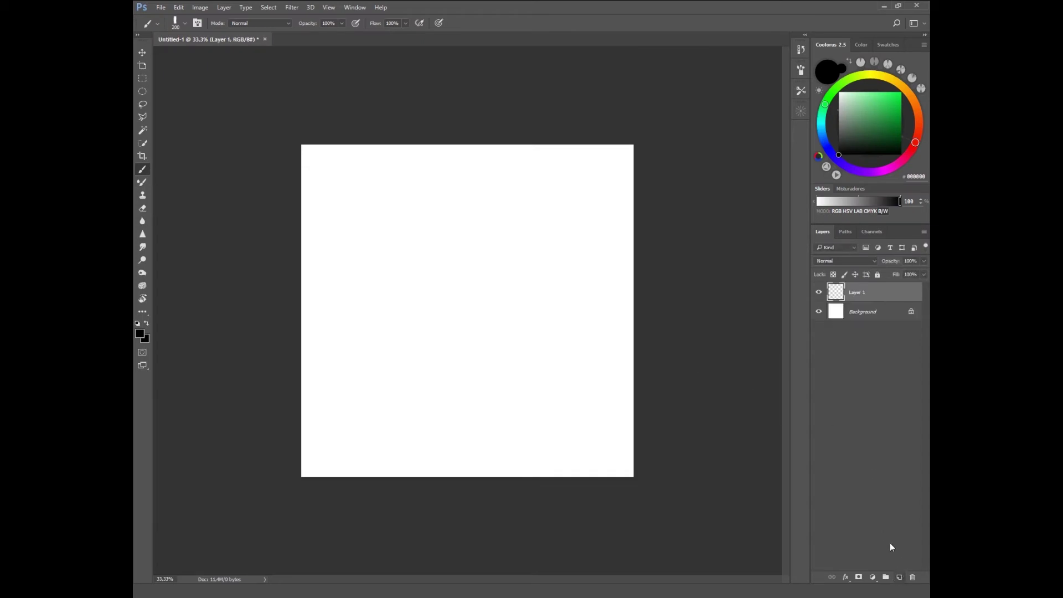
click(148, 107)
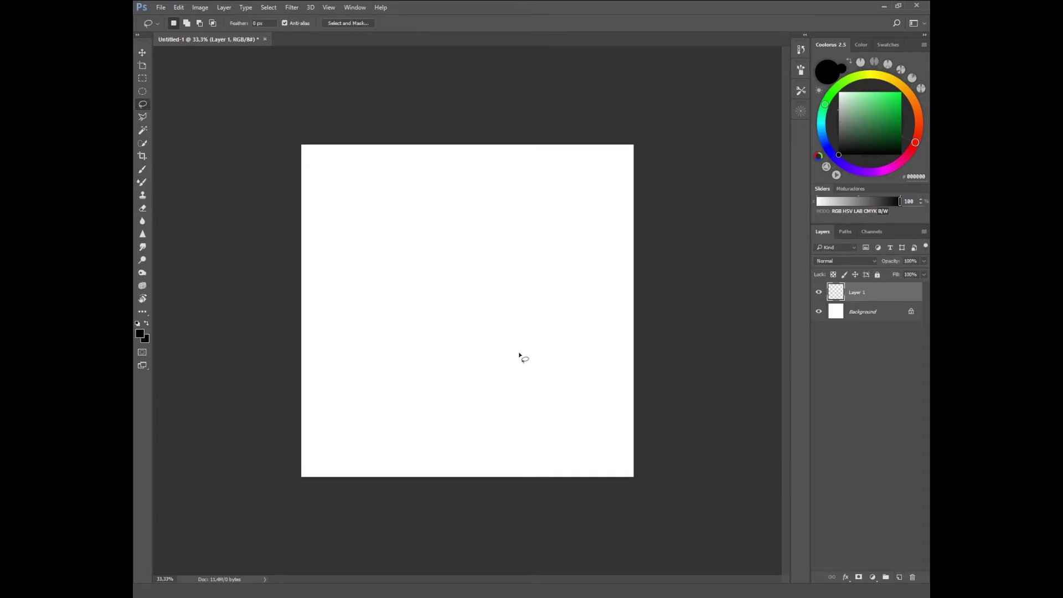
drag(395, 258, 429, 303)
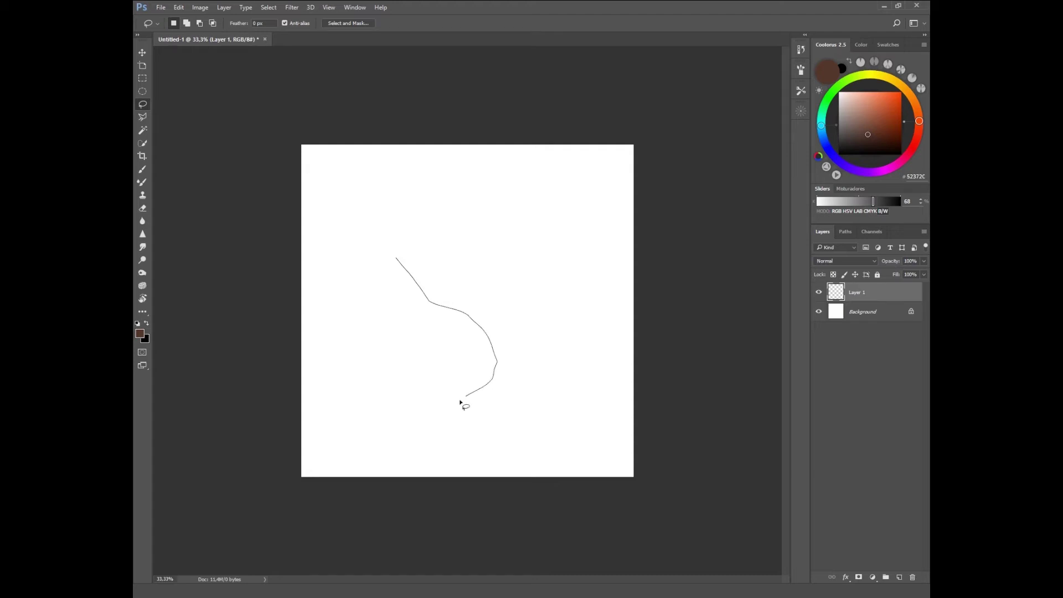
mouse_move(424, 435)
mouse_down()
mouse_move(518, 437)
mouse_move(540, 375)
mouse_move(519, 325)
mouse_up()
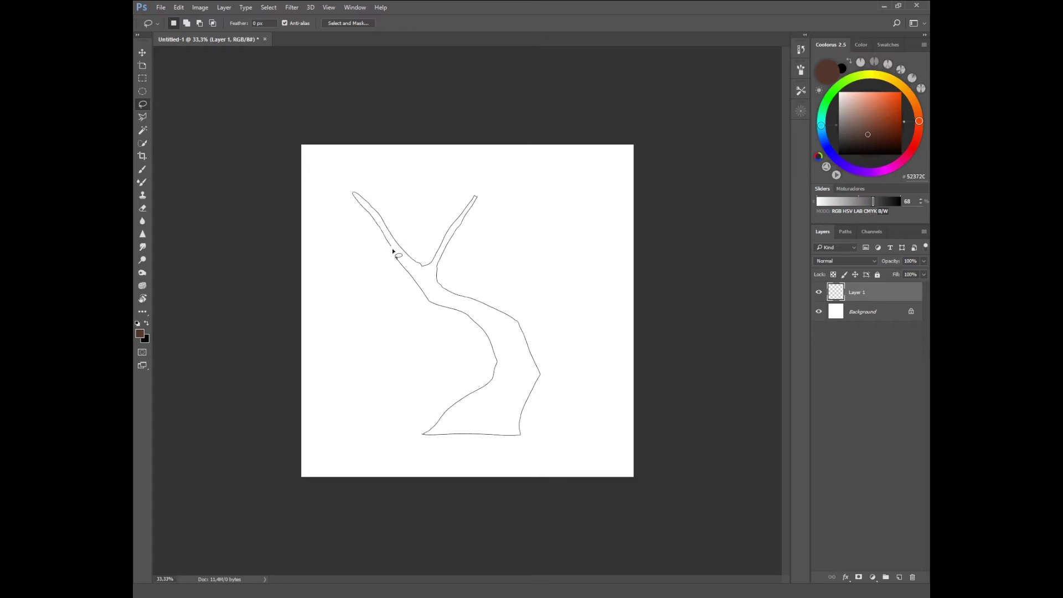
drag(393, 251, 471, 226)
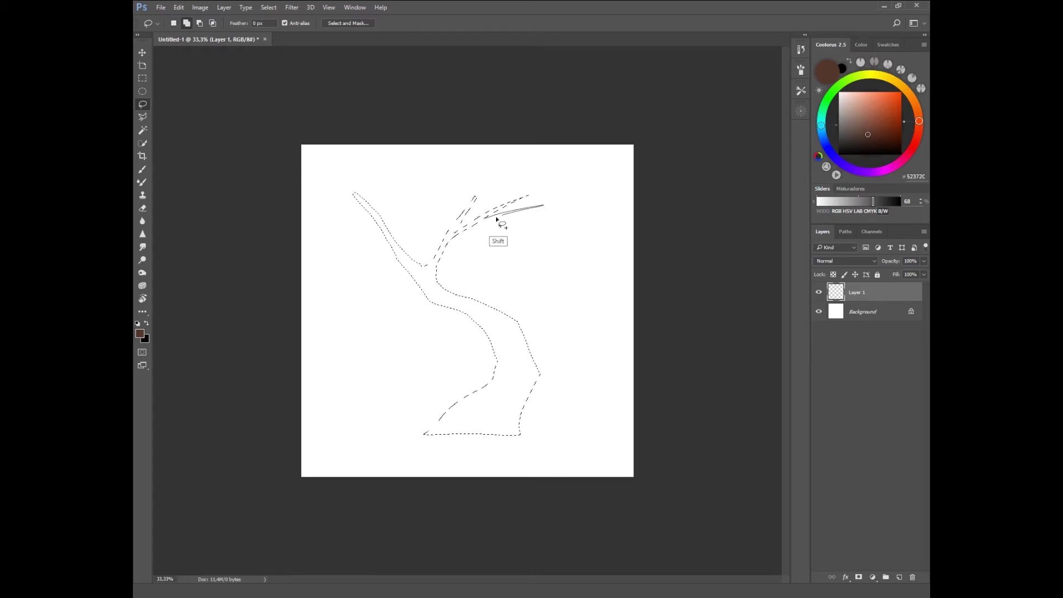
Step: Shift-add the upper-right, left, upper-left, upright and right branches to the trunk selection
drag(469, 176, 463, 213)
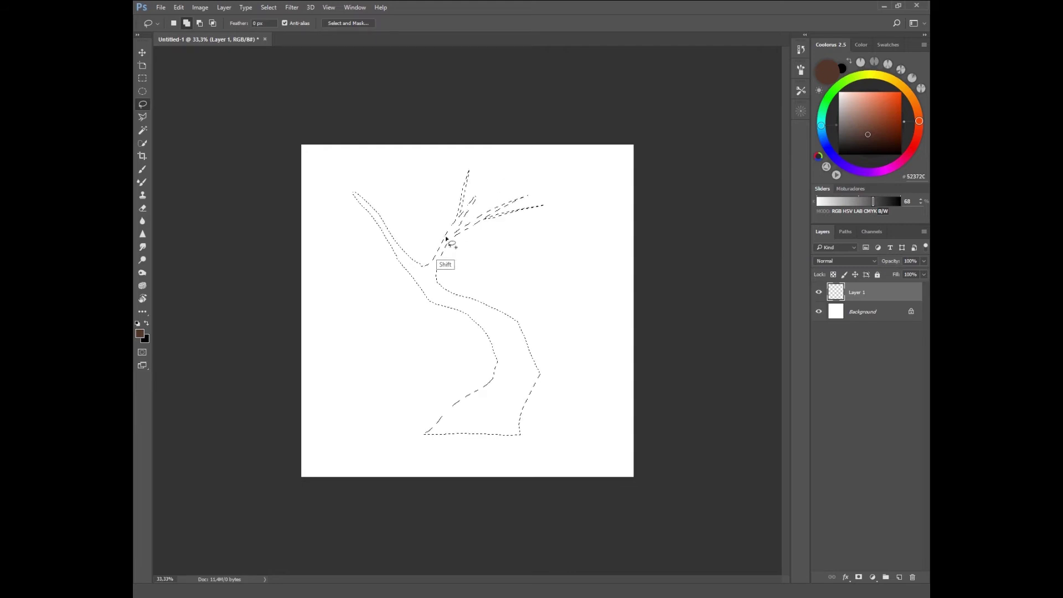
drag(372, 186, 371, 157)
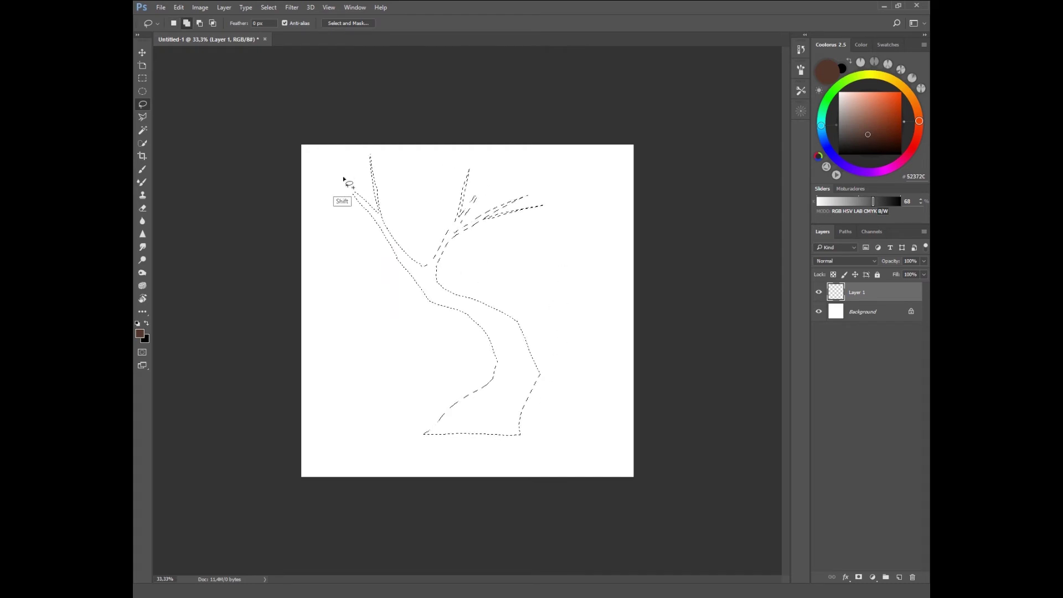
drag(334, 171, 324, 158)
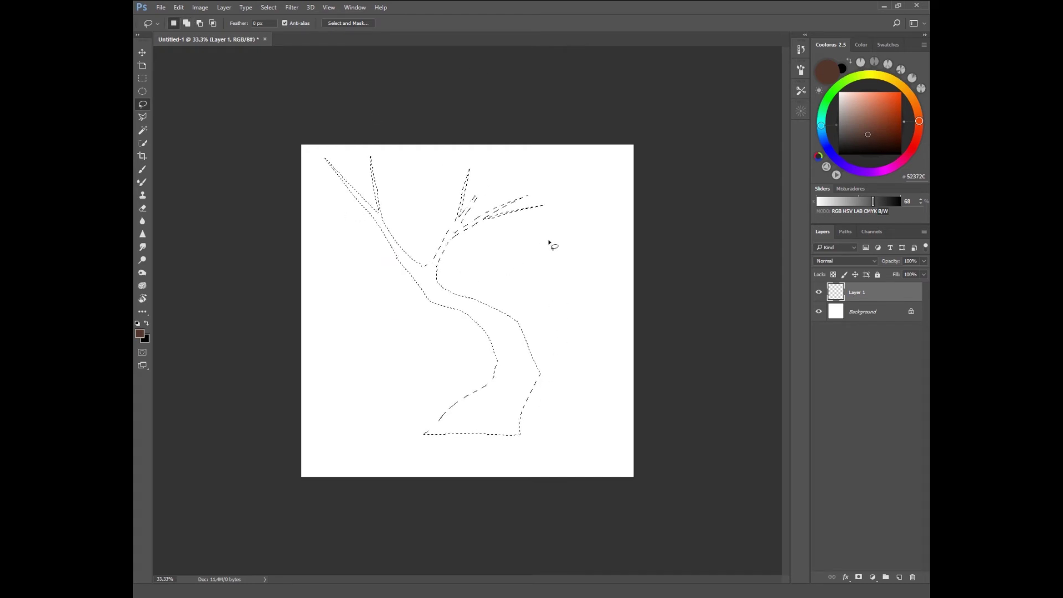
drag(391, 248, 387, 246)
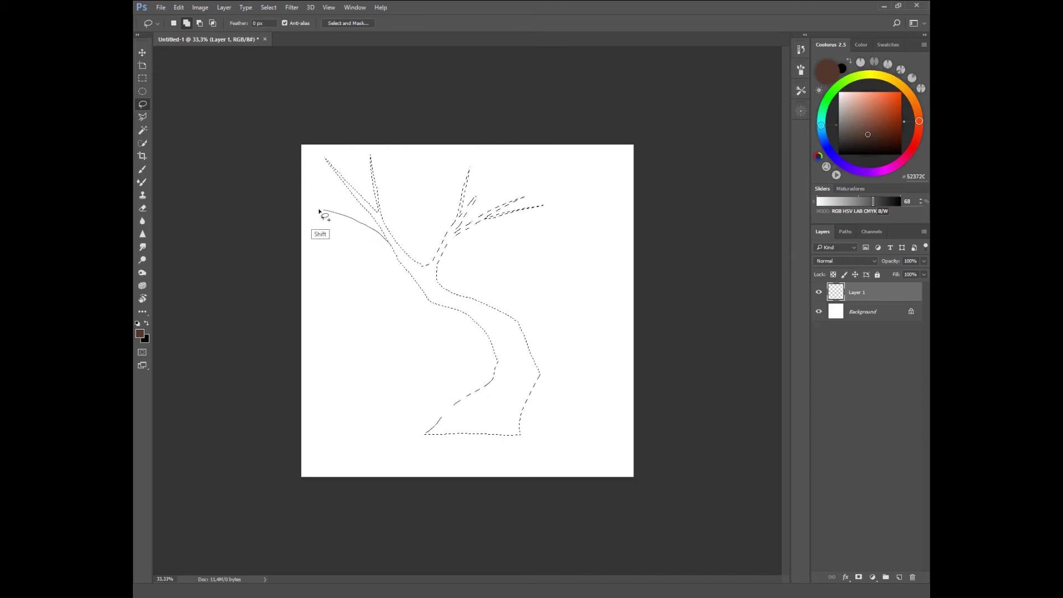
key(shift)
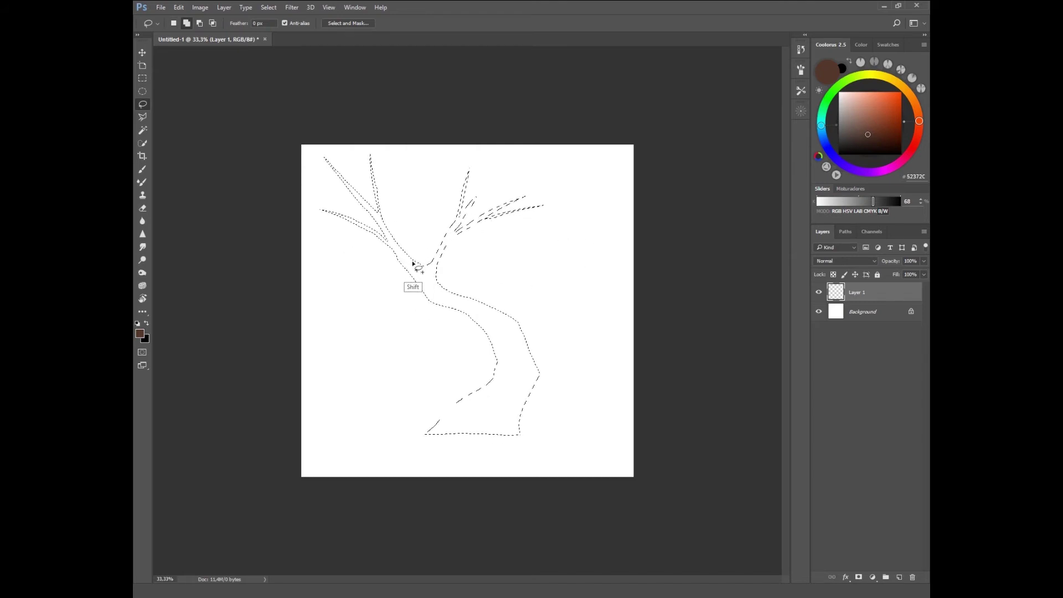
mouse_move(413, 229)
mouse_down()
mouse_move(430, 174)
mouse_move(416, 261)
mouse_up()
drag(424, 188, 428, 179)
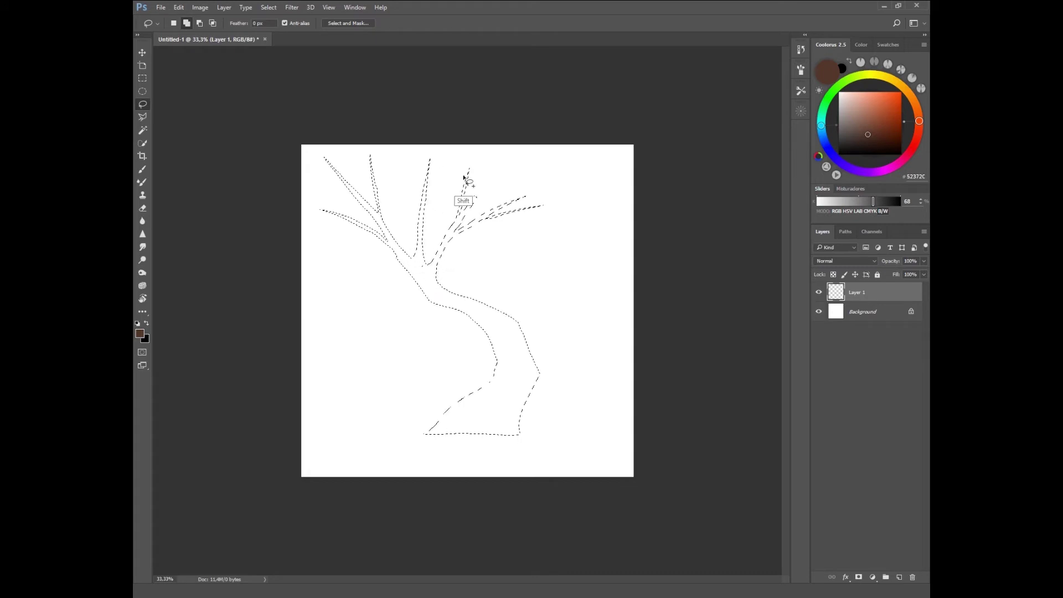
drag(421, 248, 421, 250)
key(shift)
drag(422, 205, 423, 207)
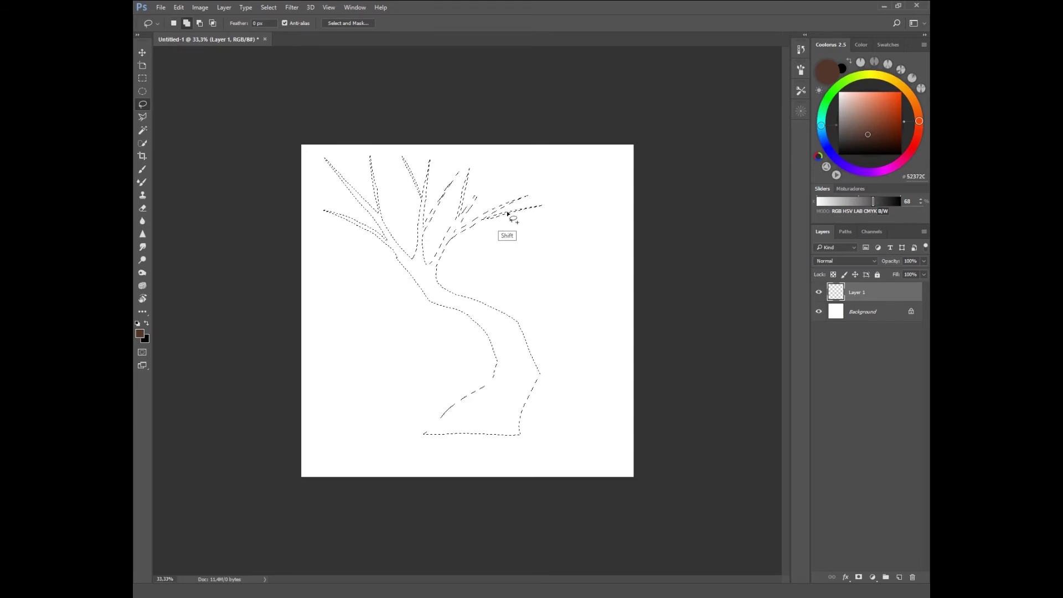
mouse_move(525, 188)
mouse_down()
mouse_move(504, 204)
mouse_move(533, 174)
mouse_move(514, 194)
mouse_move(502, 190)
mouse_move(511, 184)
mouse_up()
key(shift)
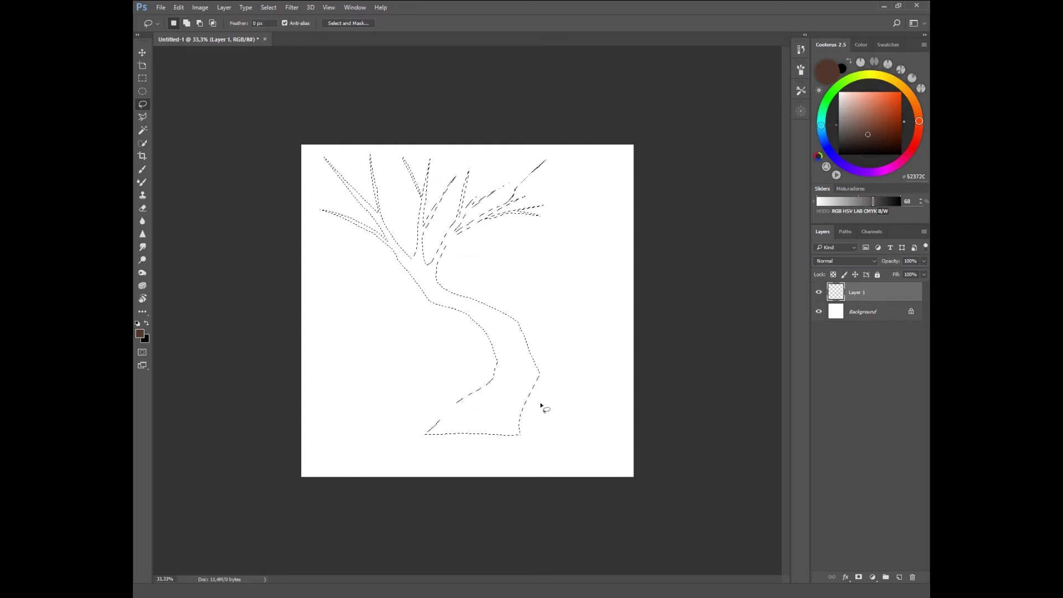
Step: Fill the tree selection with brown, then shrink it and move it down-right
key(b)
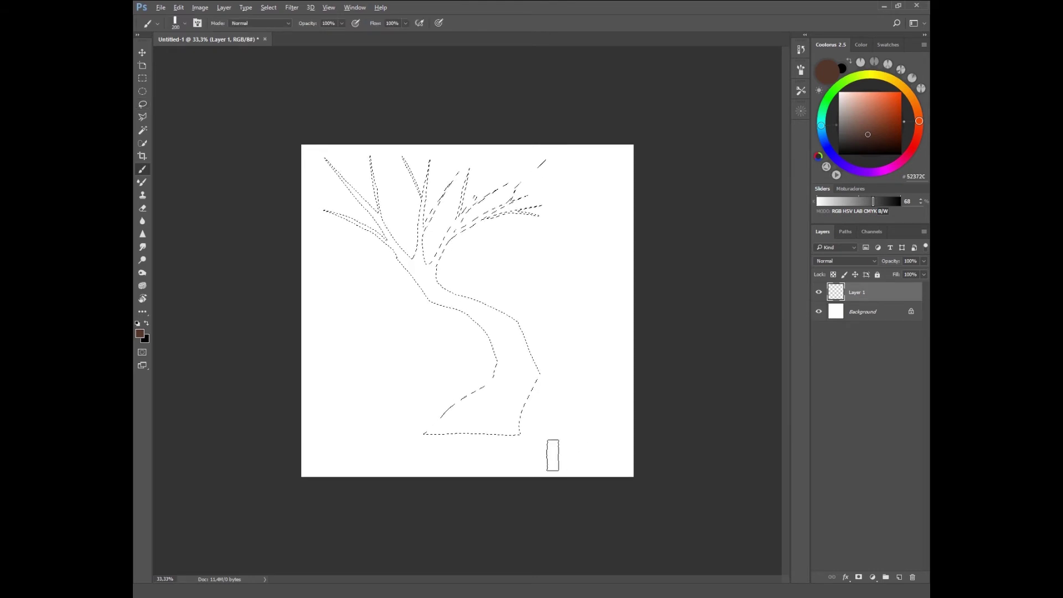
key(alt+BackSpace)
key(ctrl+t)
drag(546, 153, 516, 313)
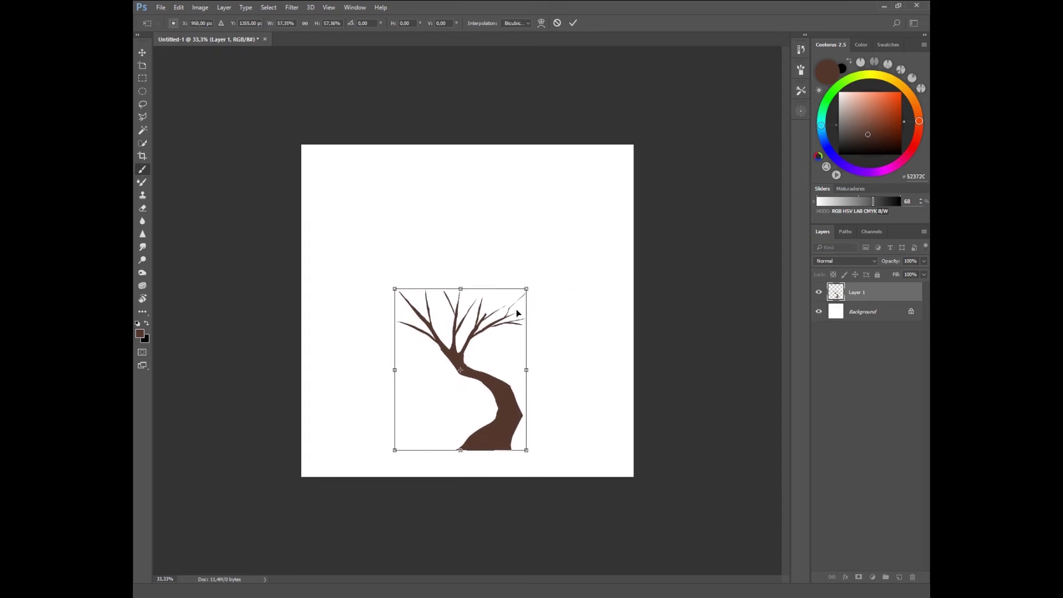
key(Return)
Step: Warp the tree, pulling the crown's top edges up and outward
key(ctrl+t)
right_click(500, 366)
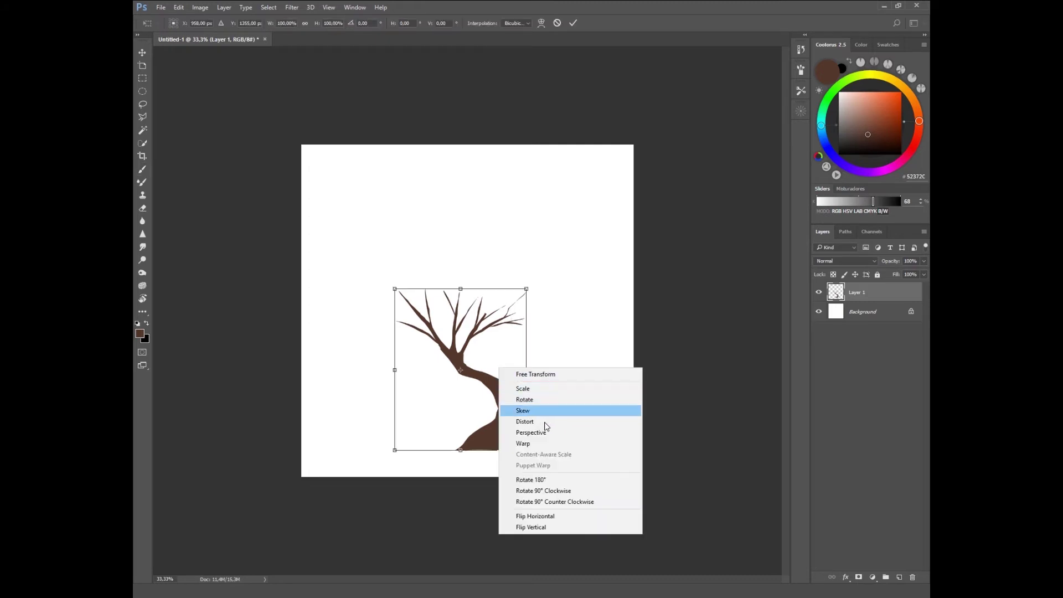
click(540, 442)
drag(504, 393, 504, 387)
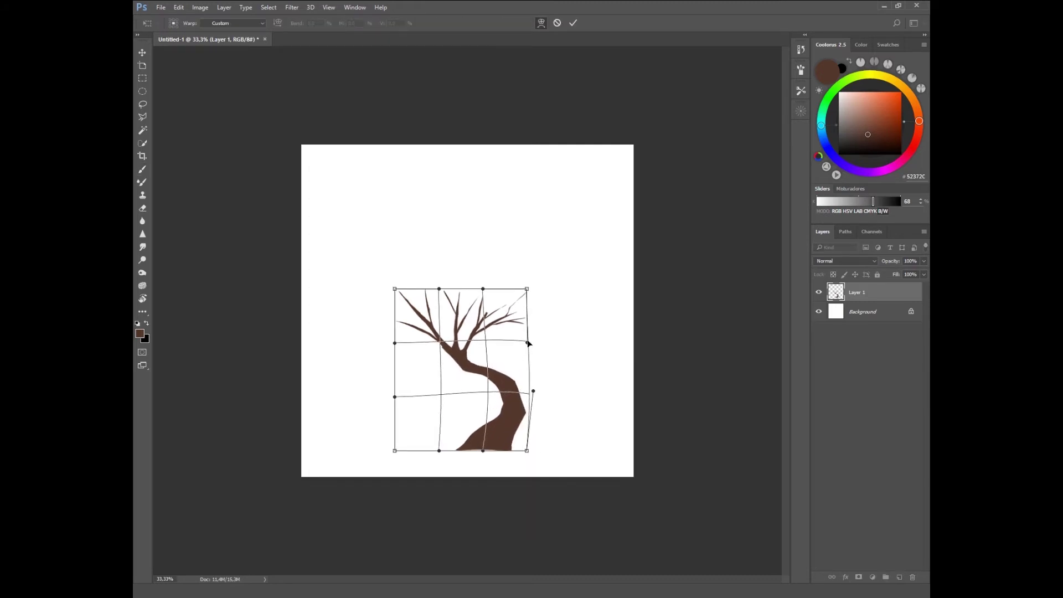
drag(527, 290, 544, 271)
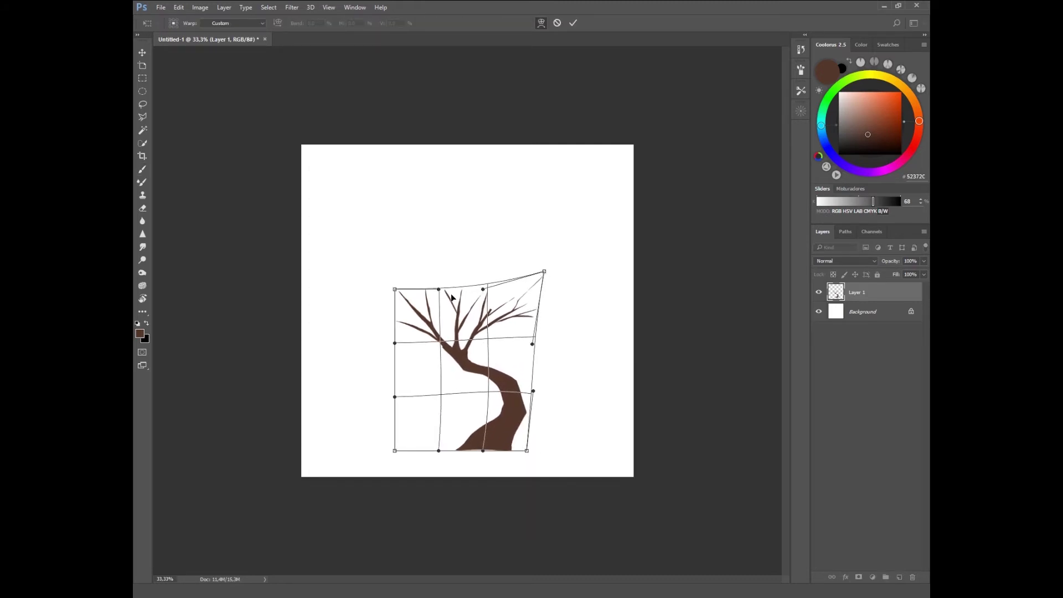
mouse_move(439, 289)
mouse_down()
mouse_move(430, 261)
mouse_move(436, 272)
mouse_move(374, 280)
mouse_up()
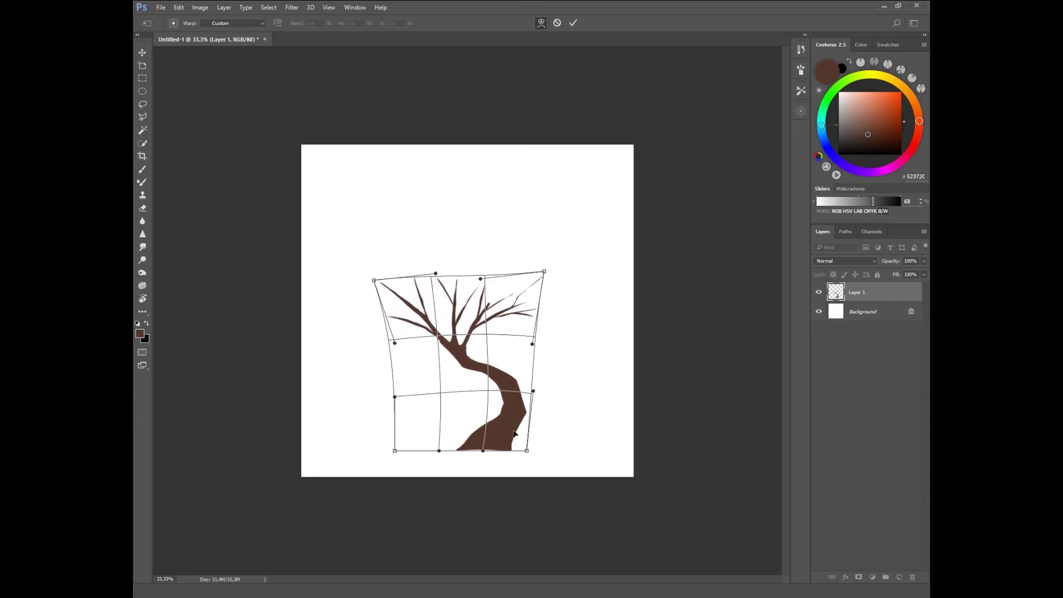
key(Return)
key(b)
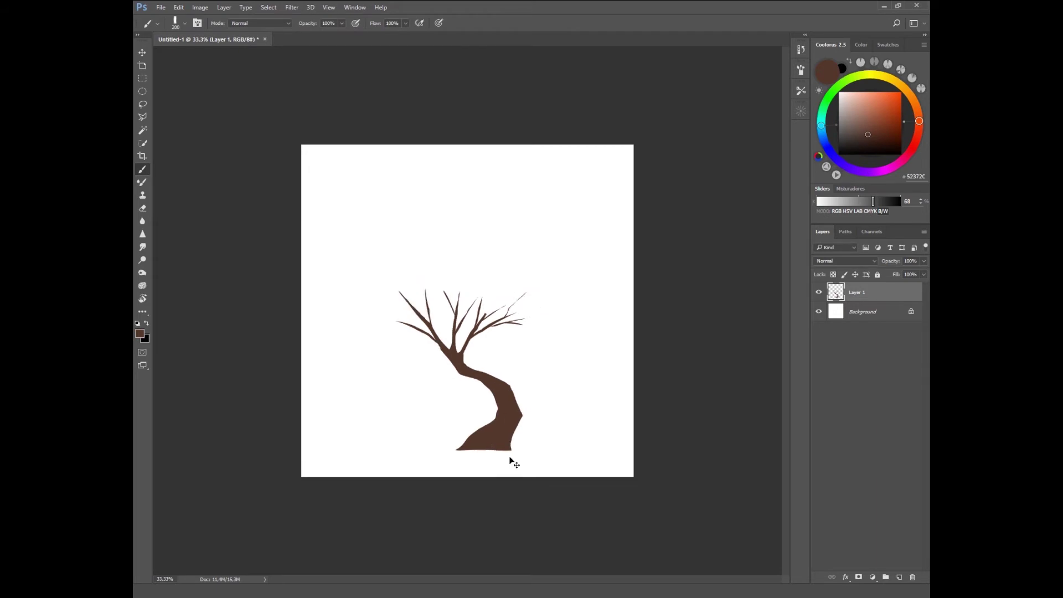
Step: On a new Layer 2, lasso a cloud-shaped canopy around the branches, adding and trimming areas
click(899, 577)
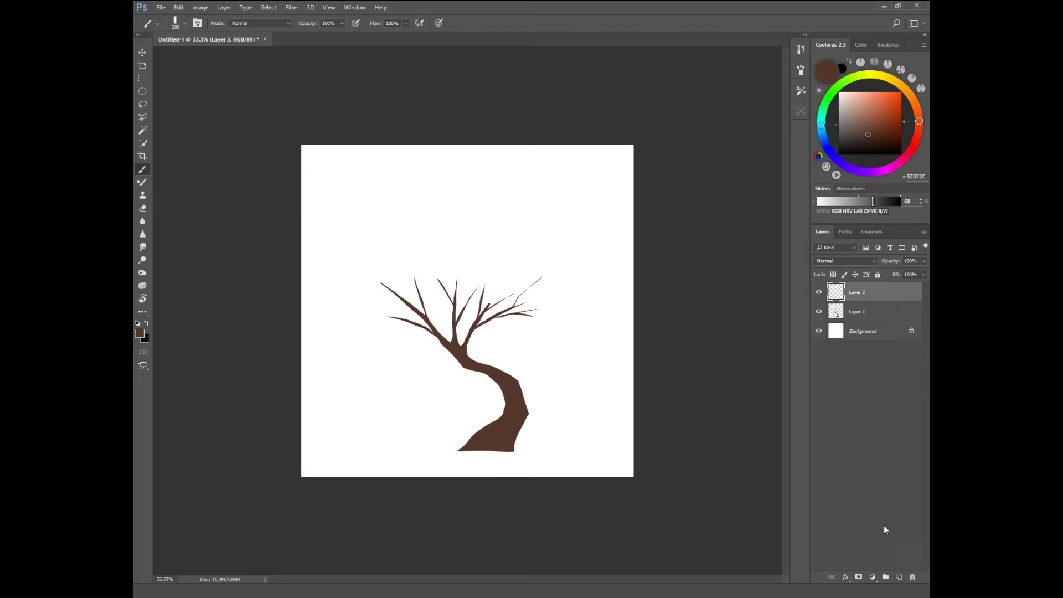
click(143, 104)
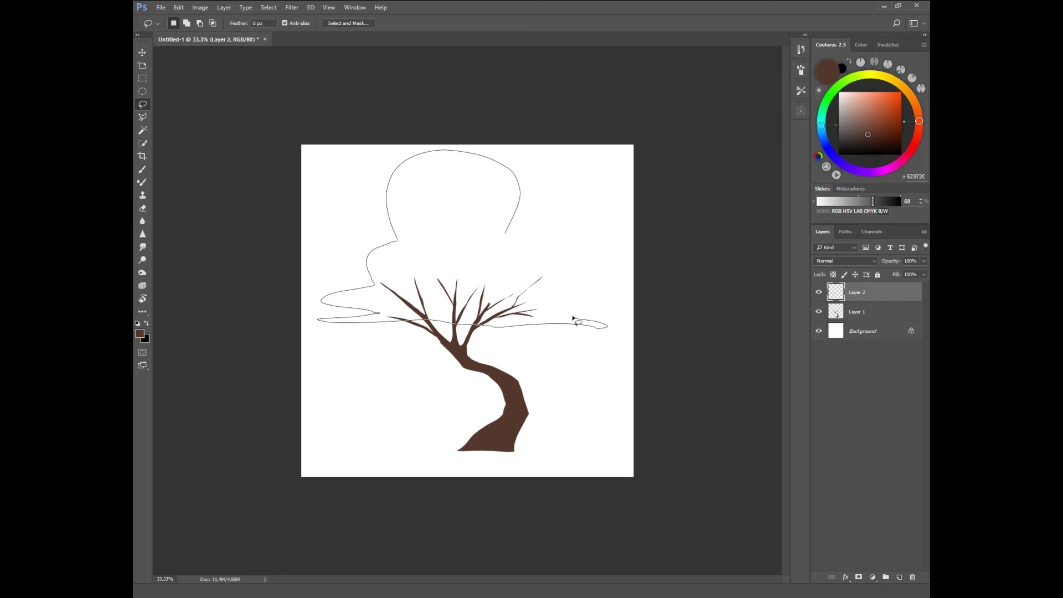
drag(478, 232, 498, 235)
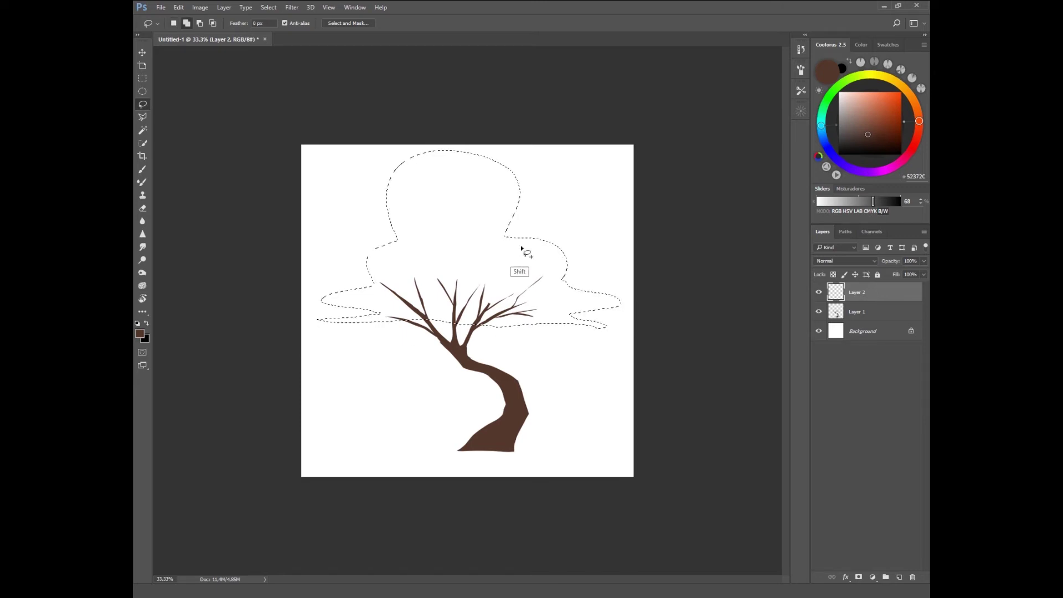
drag(406, 235, 384, 310)
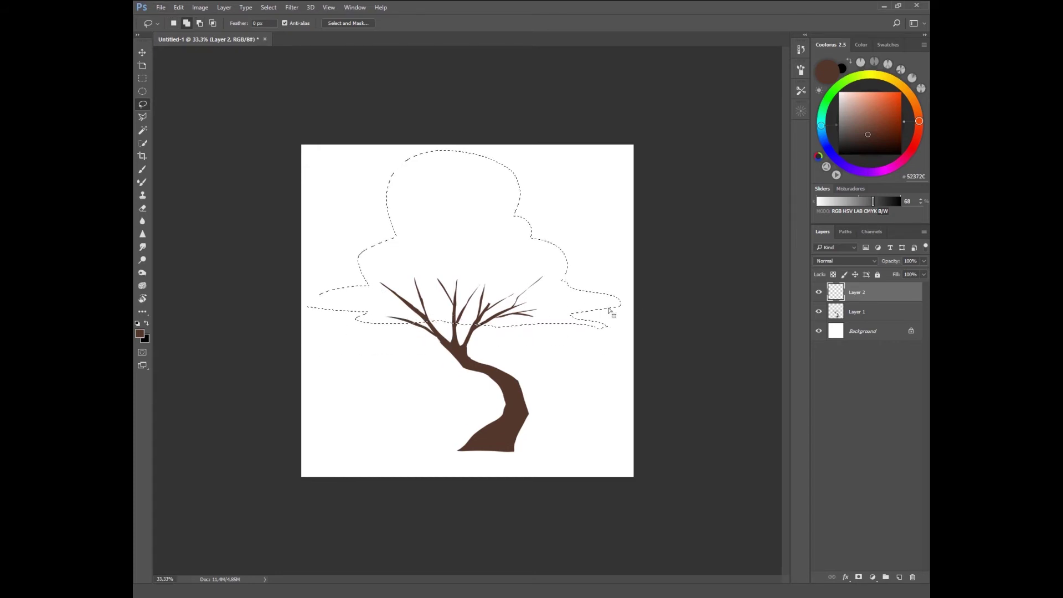
drag(609, 310, 626, 303)
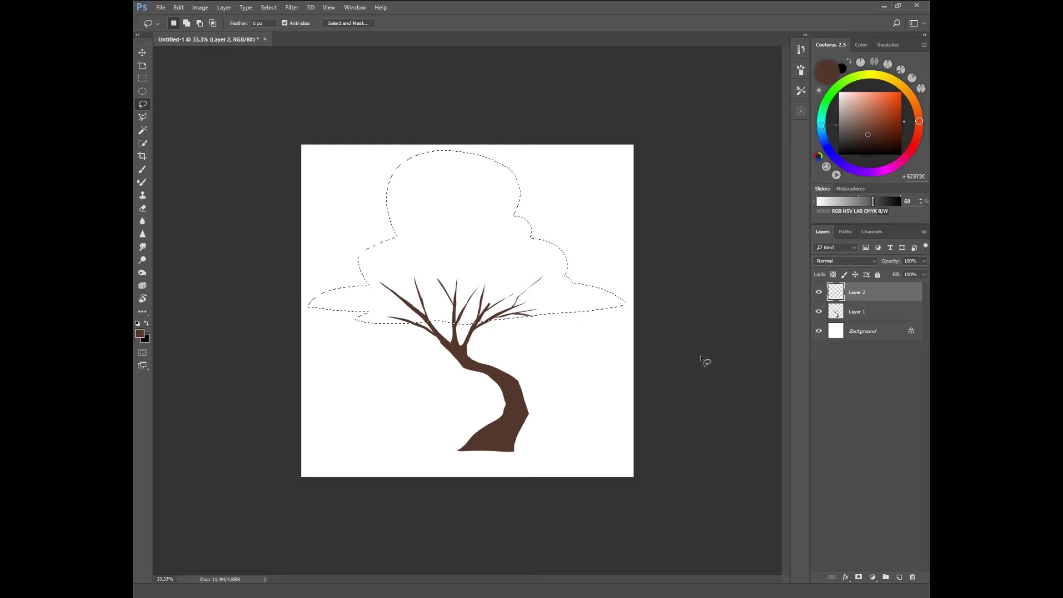
mouse_move(546, 308)
mouse_down()
mouse_move(497, 323)
mouse_move(489, 301)
mouse_up()
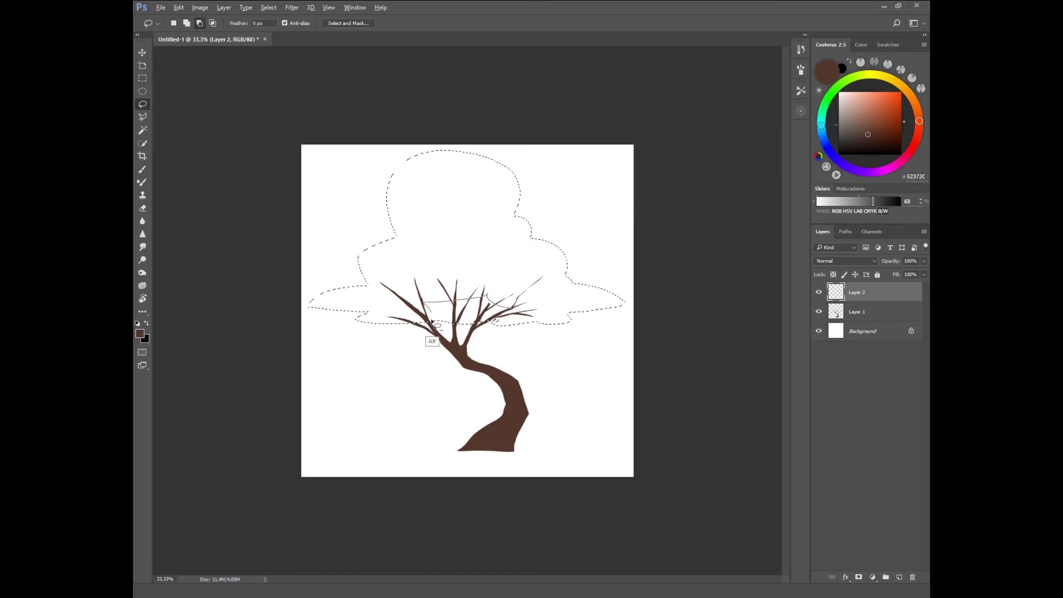
mouse_move(432, 321)
mouse_down()
mouse_move(501, 324)
mouse_move(485, 306)
mouse_move(431, 326)
mouse_up()
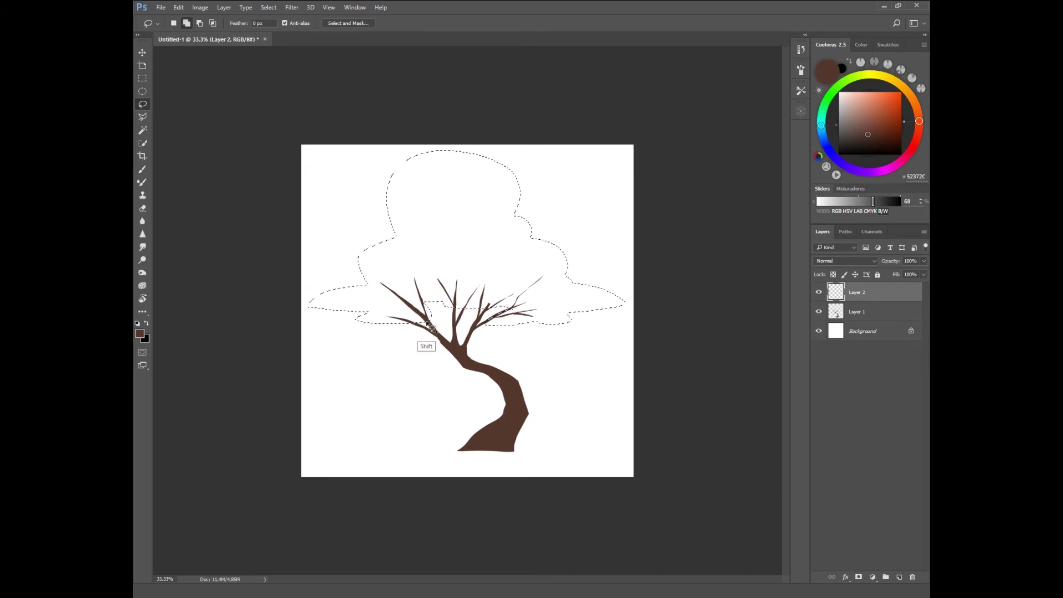
drag(368, 315, 525, 326)
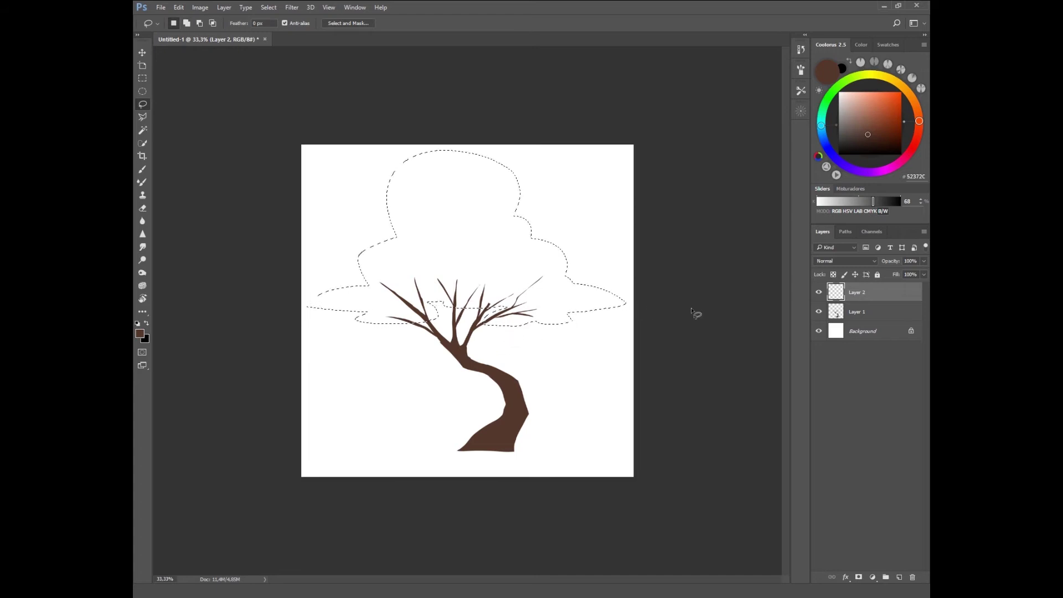
mouse_move(398, 242)
mouse_down()
mouse_move(384, 174)
mouse_move(404, 160)
mouse_up()
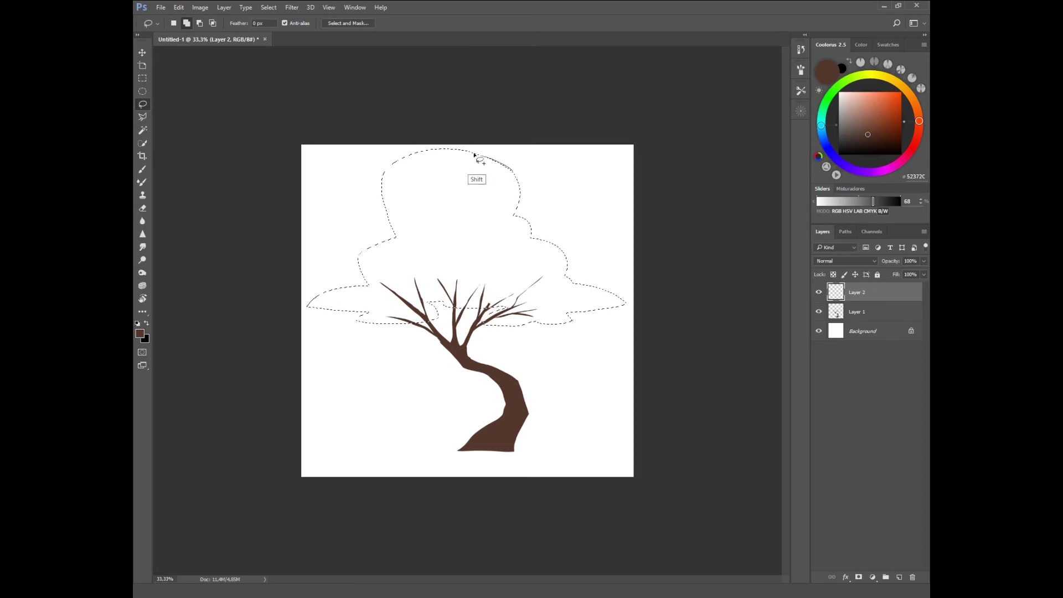
drag(474, 155, 468, 150)
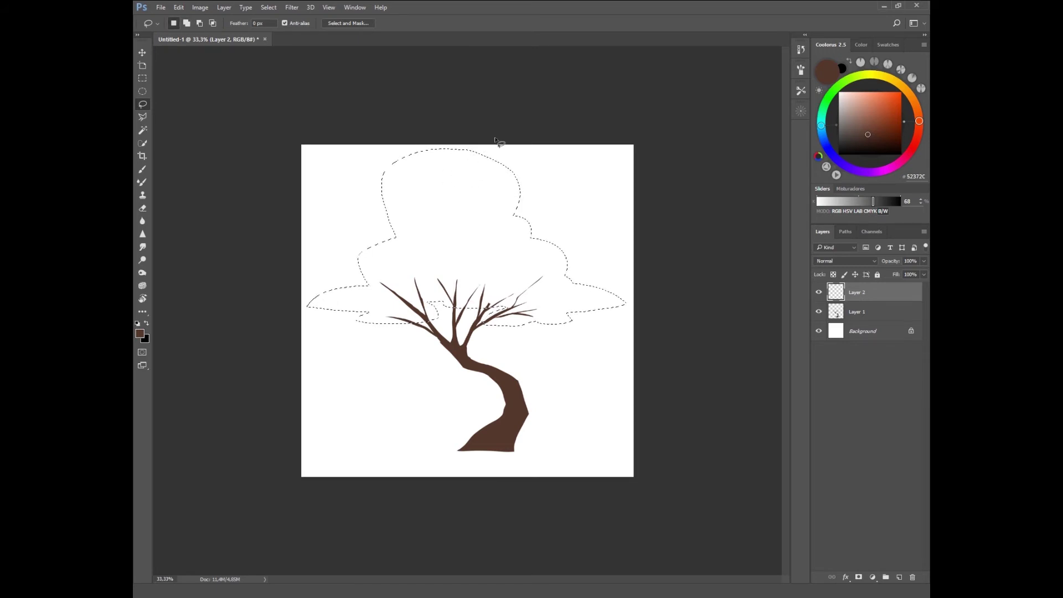
Step: Pick a dark green colour and the bushy foliage brush tip, undoing a test dab
key(b)
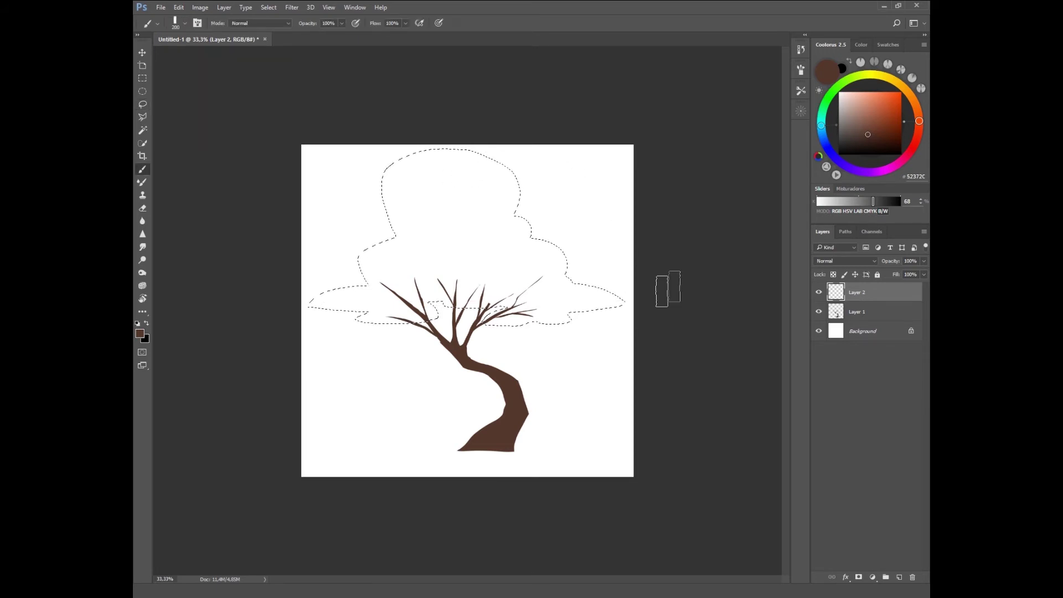
drag(822, 129, 830, 95)
click(853, 136)
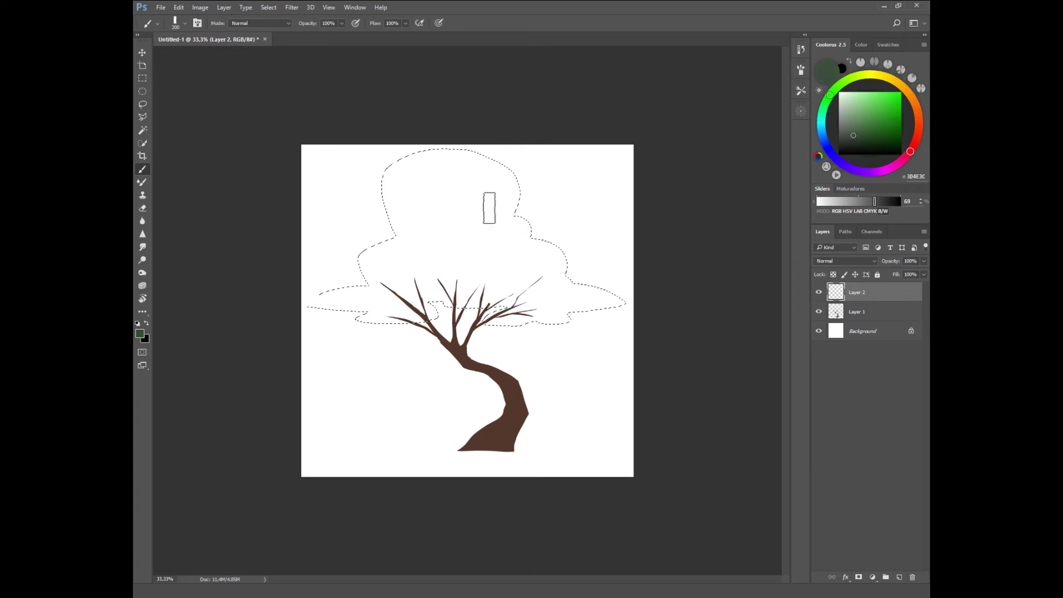
right_click(484, 219)
double_click(565, 319)
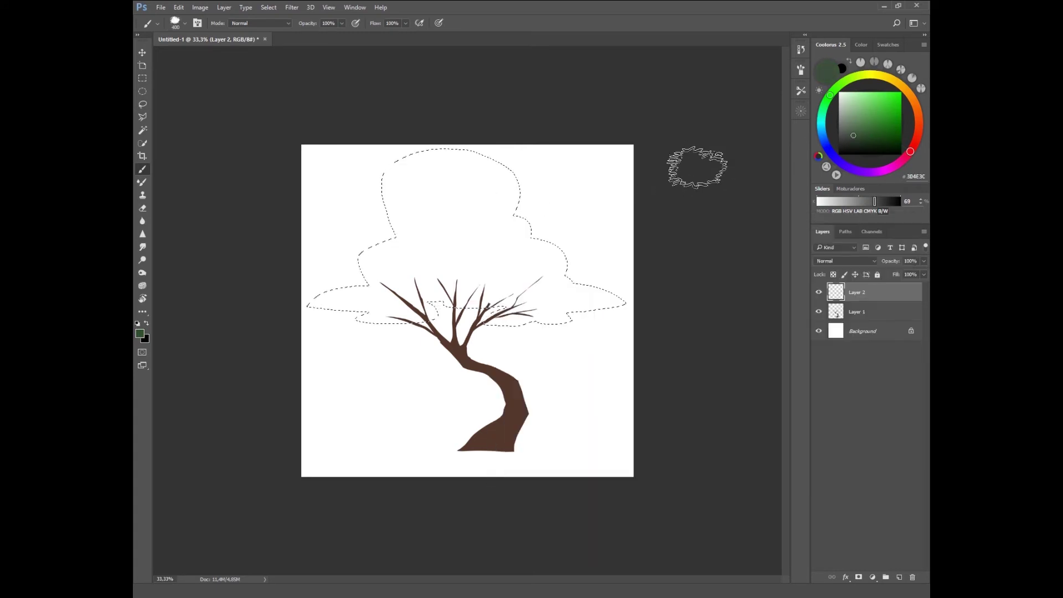
click(414, 202)
key(ctrl+z)
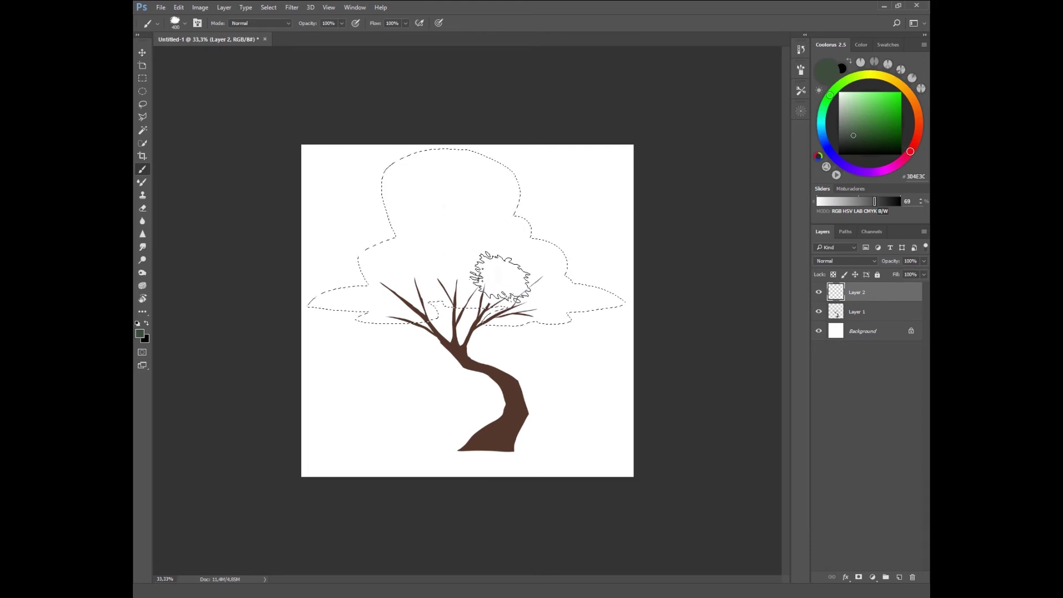
Step: Paint dark green foliage across the canopy at varying brush sizes, then deselect
key(bracketleft)
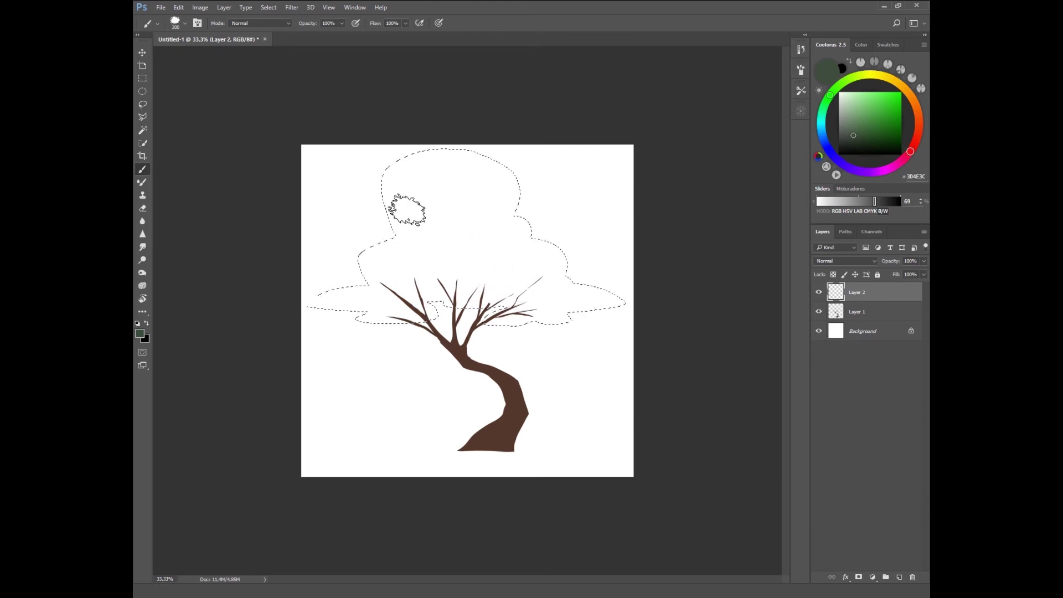
mouse_move(410, 206)
mouse_down()
mouse_move(402, 195)
mouse_move(412, 168)
mouse_move(413, 271)
mouse_move(388, 261)
mouse_move(348, 299)
mouse_move(460, 252)
mouse_move(529, 204)
mouse_move(504, 310)
mouse_move(570, 291)
mouse_move(606, 299)
mouse_up()
key(bracketright)
key(bracketright)
key(bracketright)
key(bracketleft)
key(bracketleft)
key(bracketleft)
key(bracketleft)
key(bracketright)
key(bracketleft)
key(bracketright)
key(bracketleft)
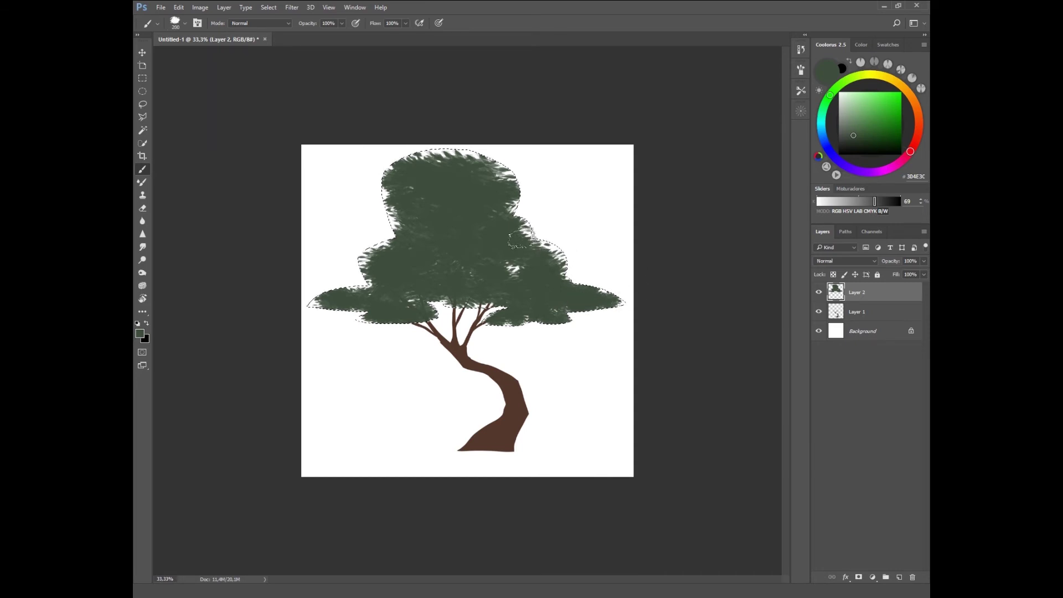
key(bracketright)
mouse_move(486, 166)
mouse_down()
mouse_move(471, 280)
mouse_move(427, 218)
mouse_move(522, 185)
mouse_move(581, 308)
mouse_move(536, 269)
mouse_up()
key(ctrl+d)
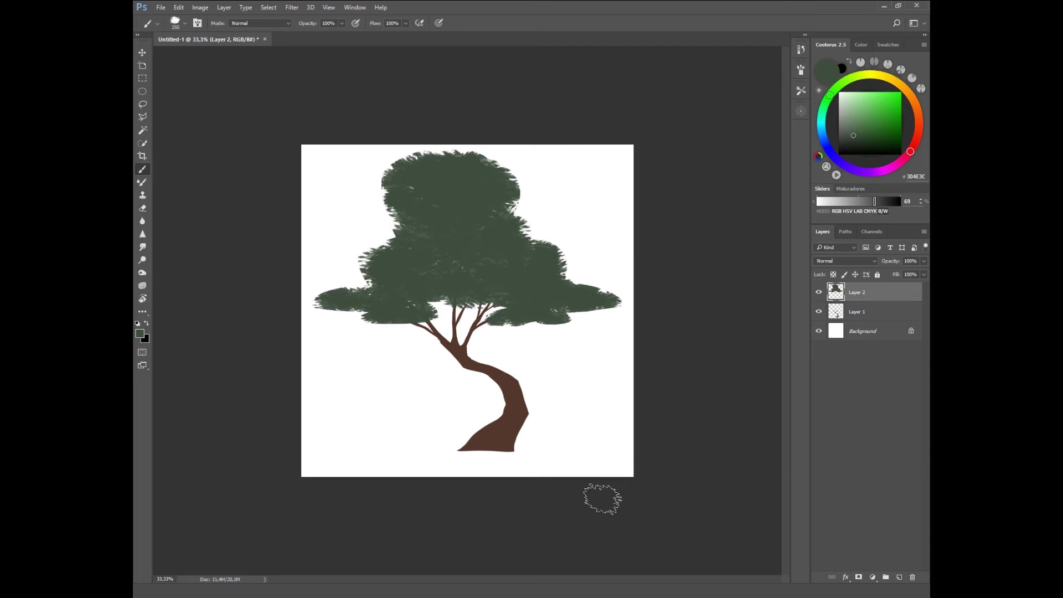
Step: Shrink the foliage layer slightly and move it down
key(ctrl+t)
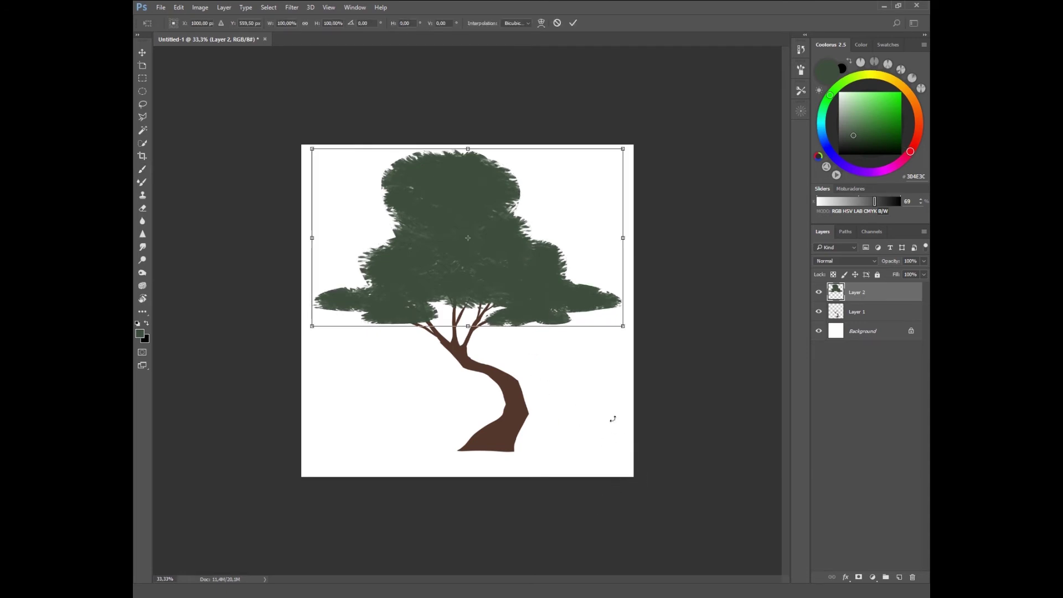
drag(622, 148, 596, 187)
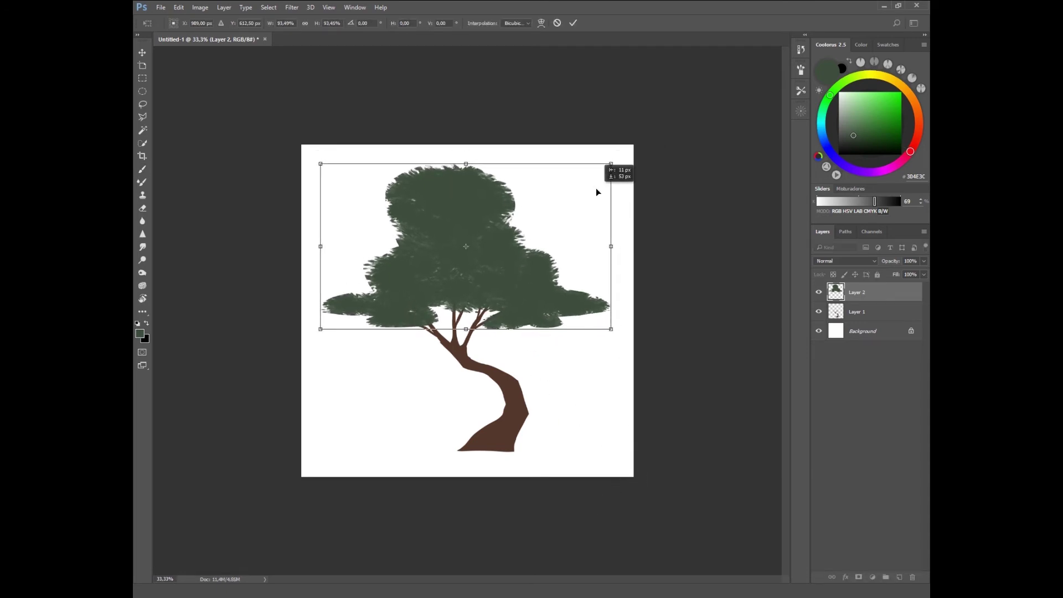
key(Return)
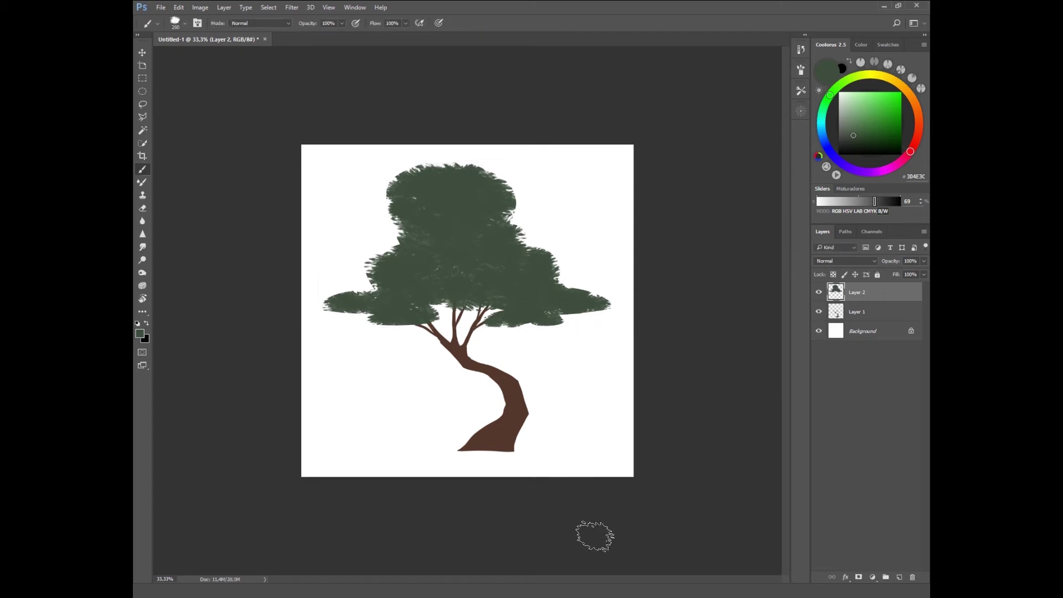
Step: Warp the foliage corners so the canopy spreads slightly wider
key(ctrl+t)
right_click(459, 230)
click(498, 324)
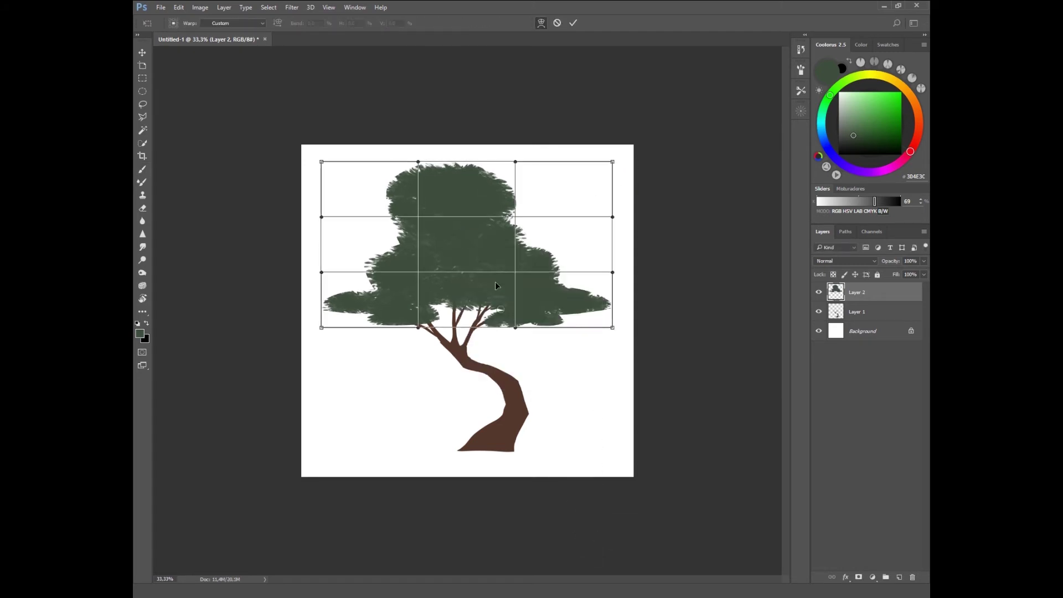
drag(327, 166, 316, 141)
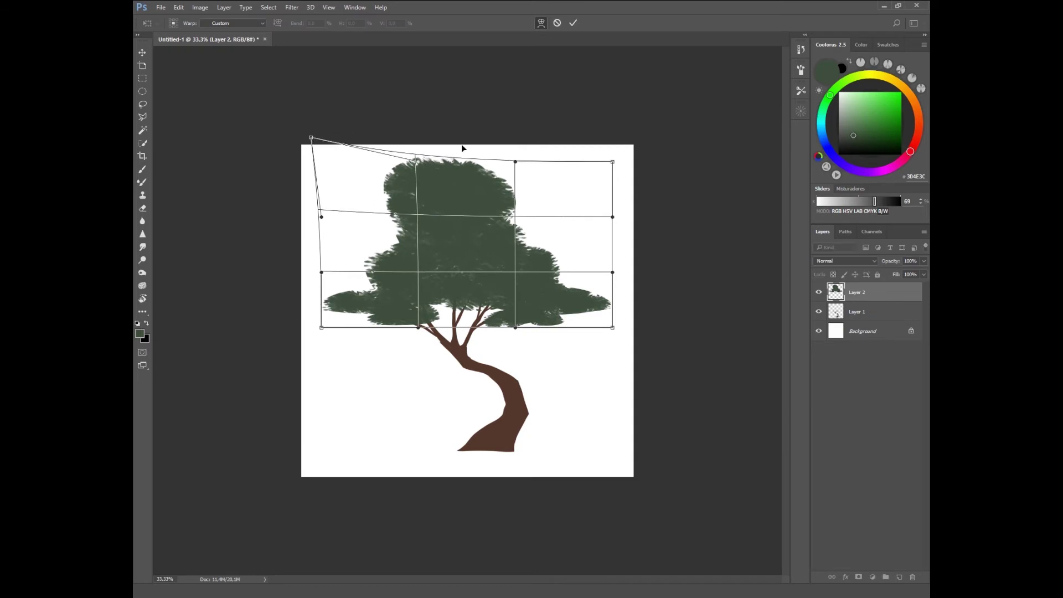
drag(612, 163, 608, 182)
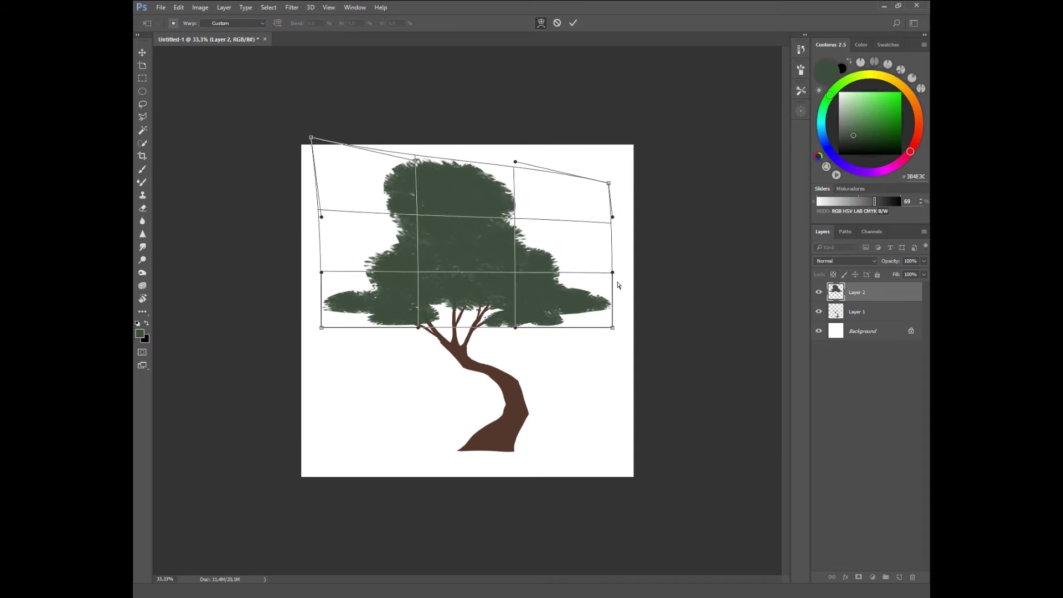
drag(612, 329, 628, 331)
key(b)
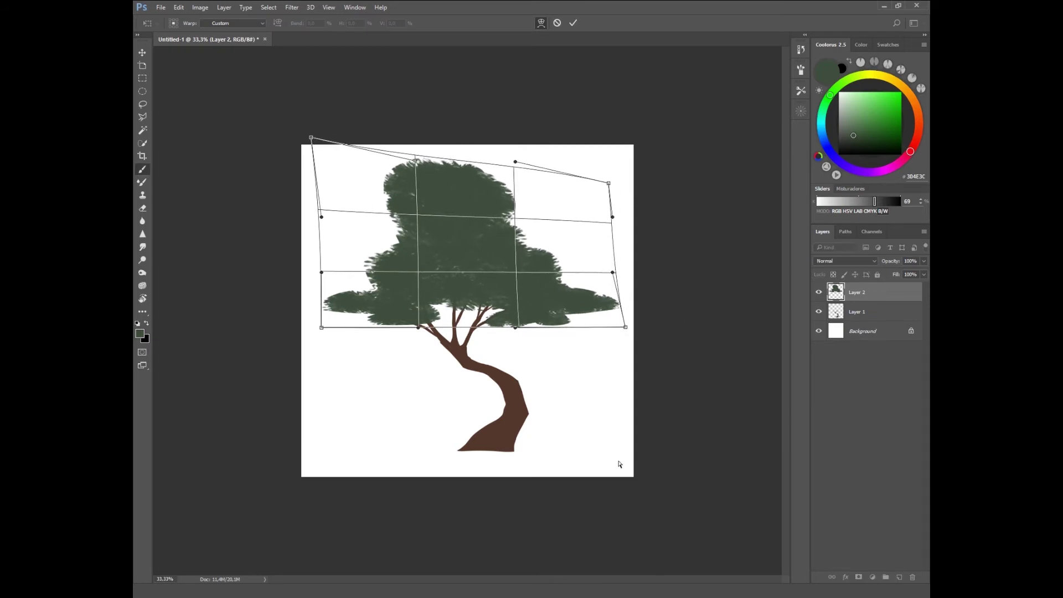
key(Return)
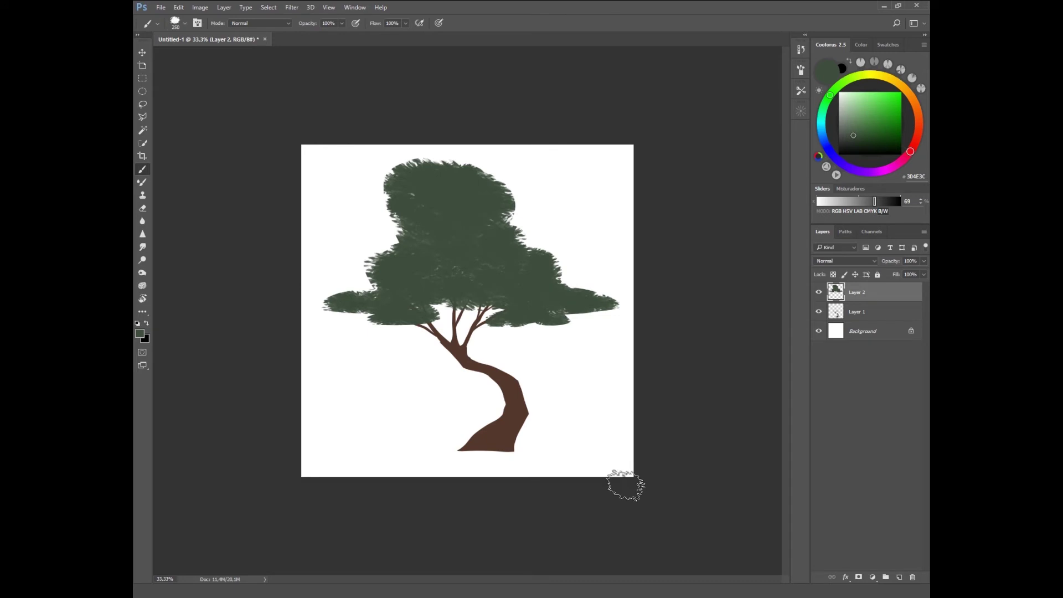
Step: Select trunk Layer 1 with the foliage and scale the whole tree down slightly
shift+click(859, 311)
key(ctrl+t)
drag(621, 157, 586, 221)
key(Return)
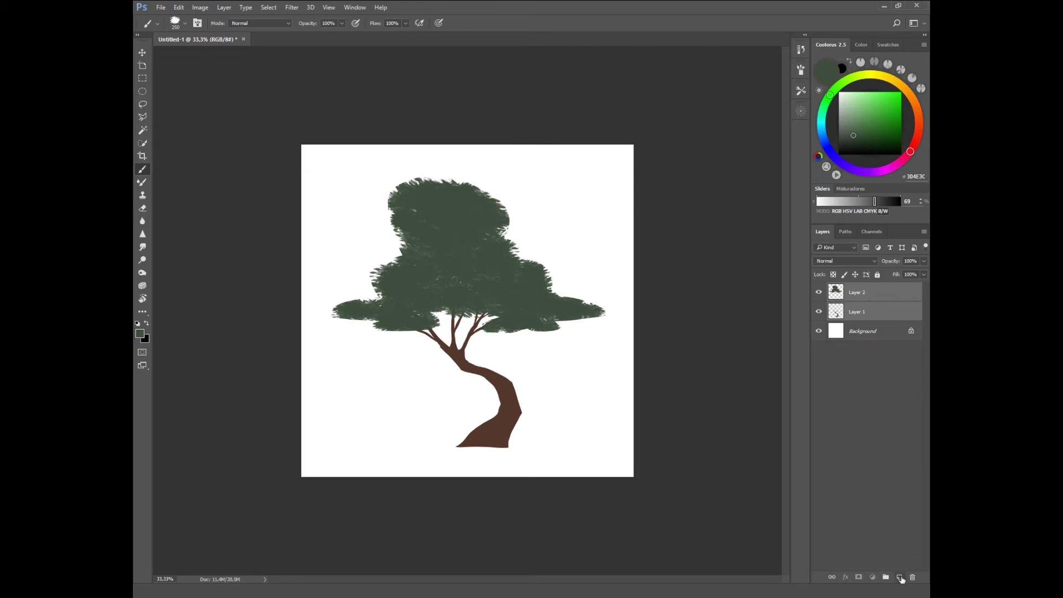
Step: Add a new Hard Light layer clipped to the foliage layer
click(901, 578)
key(ctrl+alt+g)
key(shift+alt+h)
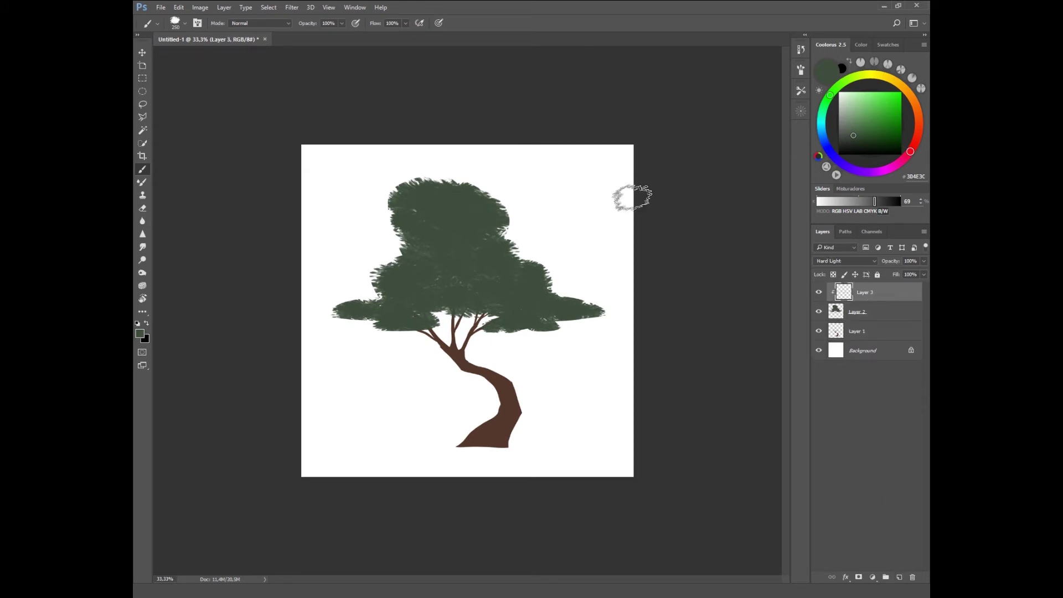
drag(460, 229, 451, 243)
key(ctrl+z)
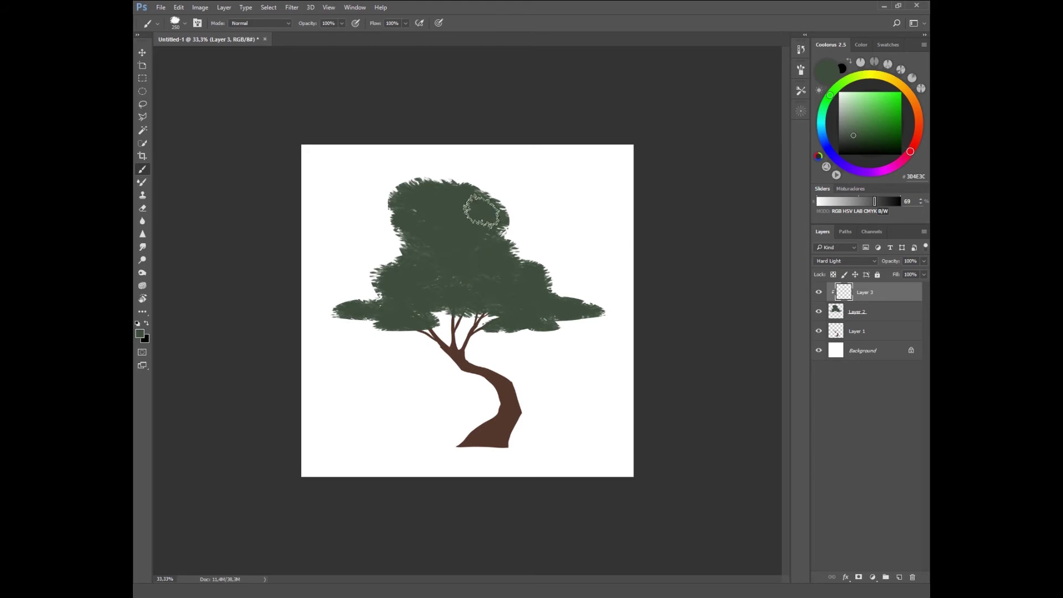
Step: Enable brush Color Dynamics, adjusting foreground/background jitter and raising hue jitter to 48%
key(F5)
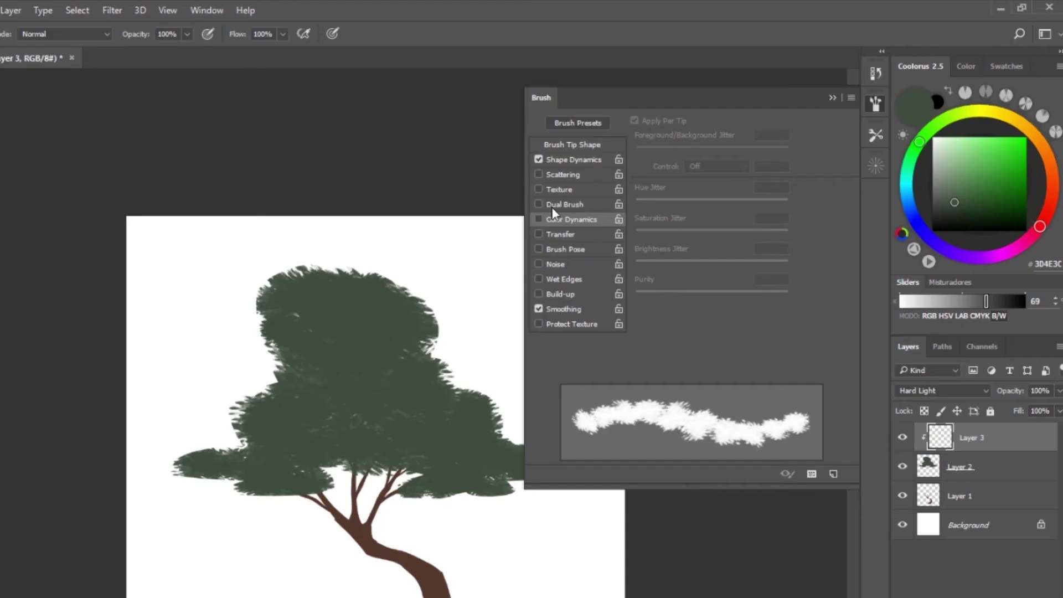
click(586, 147)
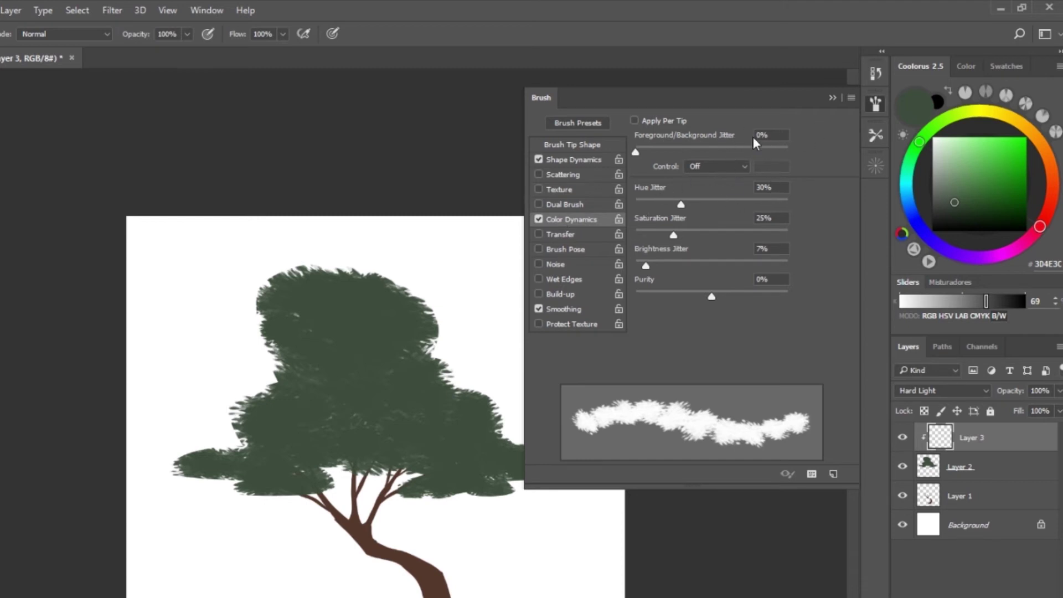
mouse_move(645, 150)
mouse_down()
mouse_move(671, 147)
mouse_move(628, 154)
mouse_up()
drag(668, 206, 679, 209)
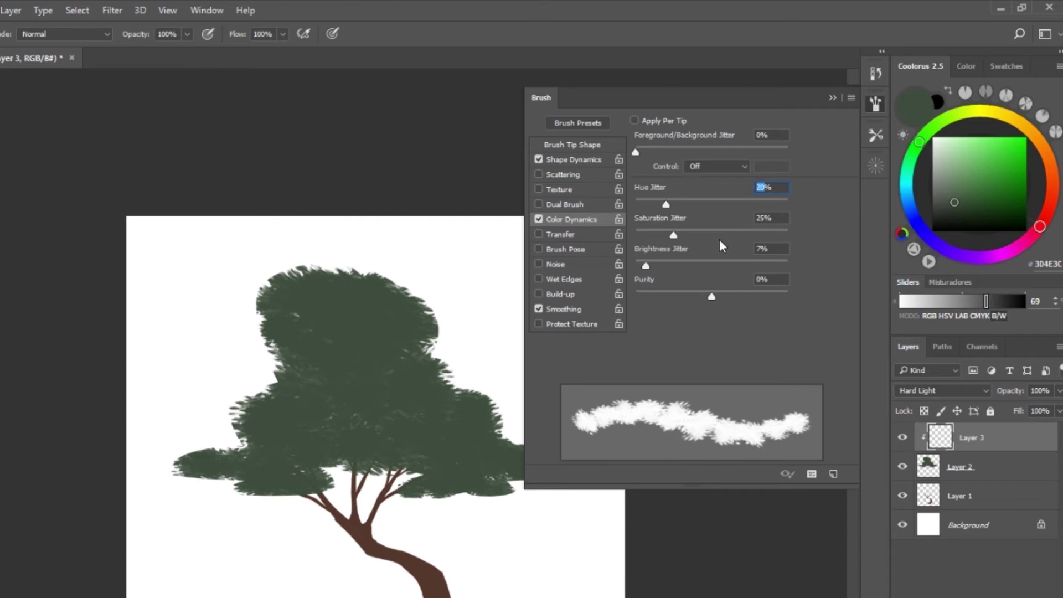
Step: Set Hue Jitter to 25% and adjust Brightness jitter to about 6%
text(25)
drag(649, 265, 652, 265)
drag(651, 265, 645, 266)
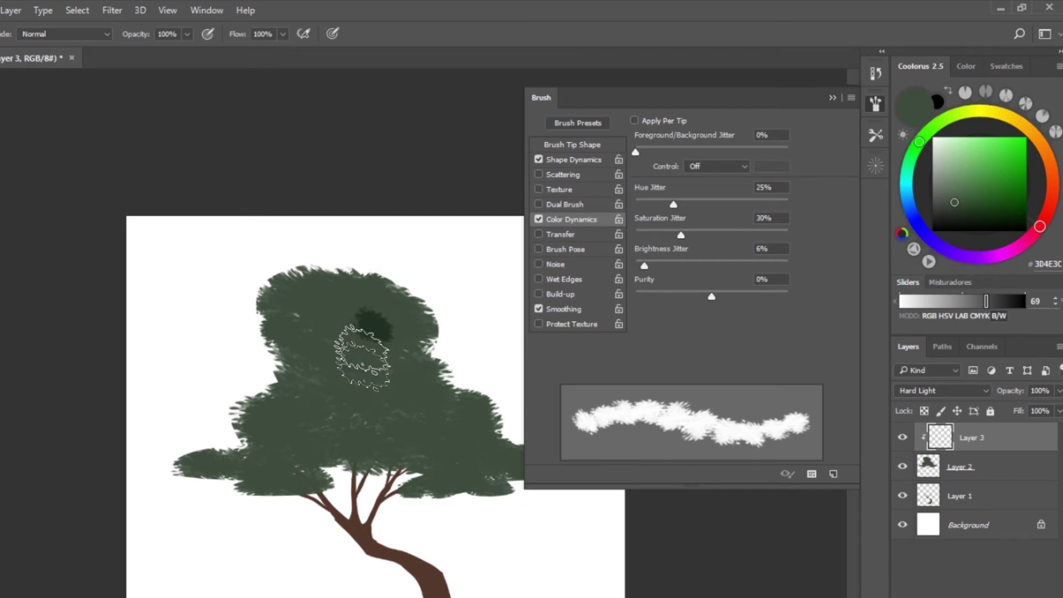
Step: Test a stroke down the canopy, undo it, and pick green #476045
mouse_move(365, 307)
mouse_down()
mouse_move(392, 413)
mouse_move(429, 418)
mouse_up()
key(ctrl+z)
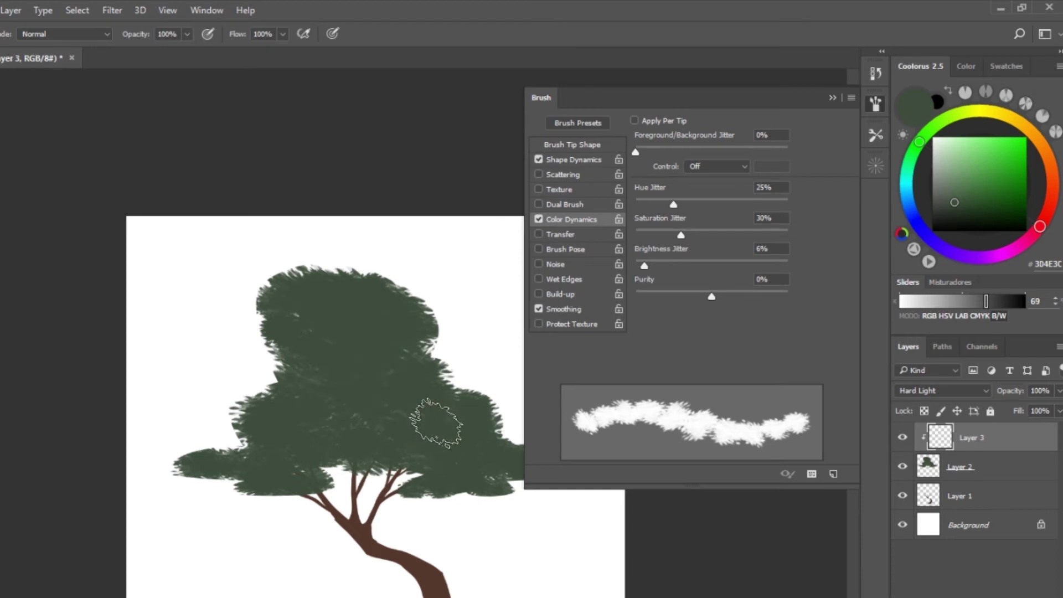
click(958, 196)
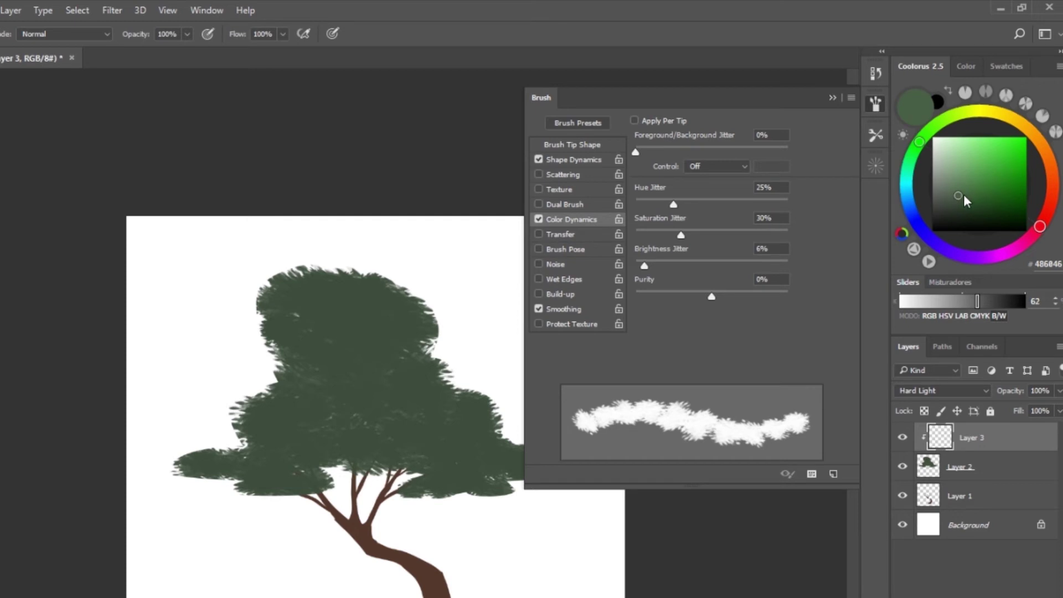
click(958, 195)
Step: Test and undo dark green canopy dabs, then enable Apply Per Tip
mouse_move(360, 316)
mouse_down()
mouse_move(332, 308)
mouse_move(448, 343)
mouse_up()
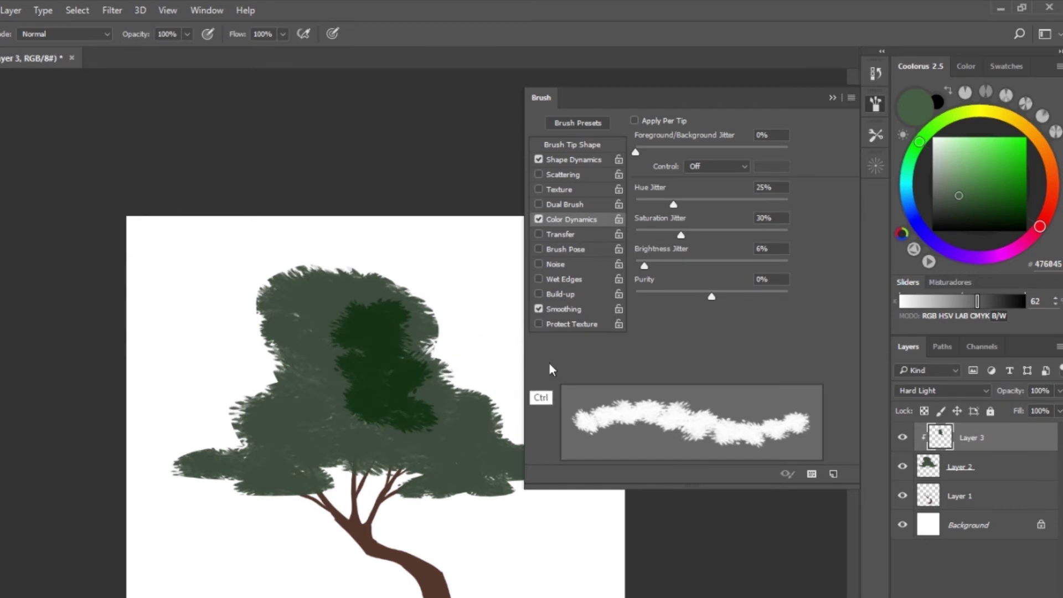
key(ctrl+z)
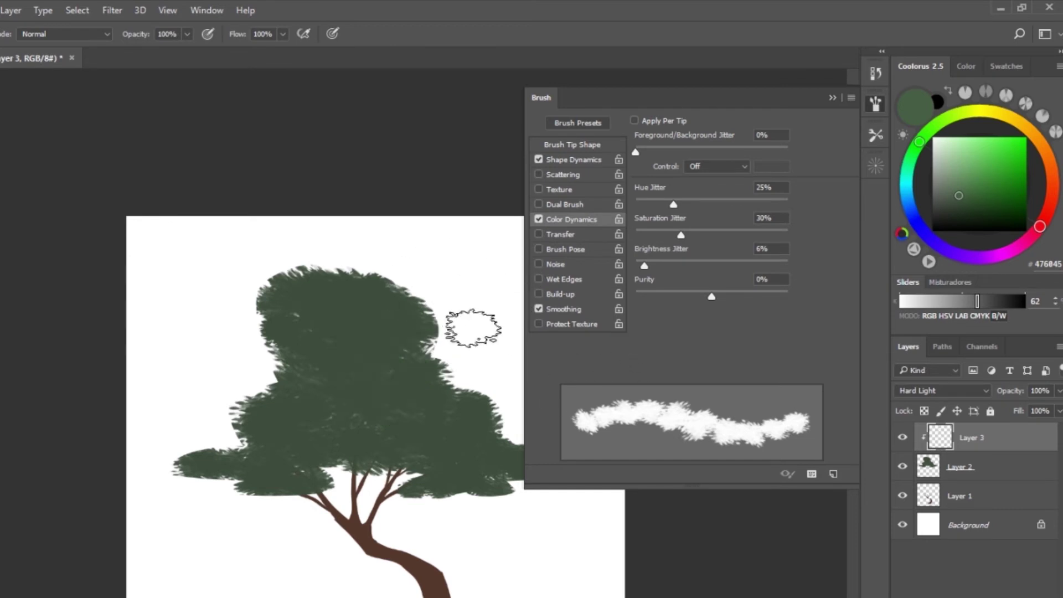
drag(360, 302, 377, 321)
drag(376, 360, 387, 382)
key(ctrl+z)
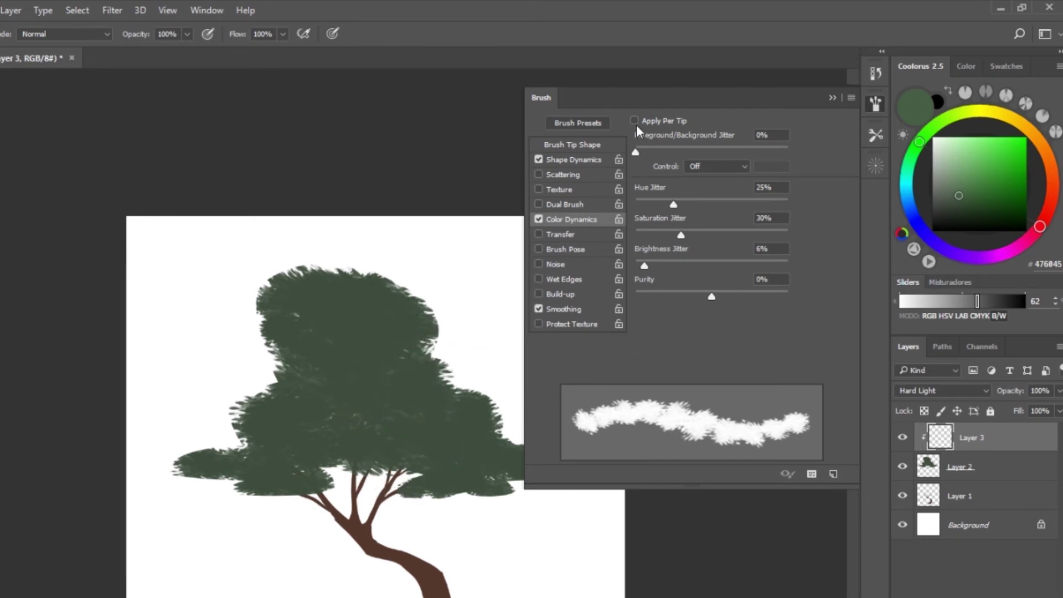
click(634, 120)
Step: Paint darker green strokes across the canopy with a smaller brush
drag(332, 310, 388, 360)
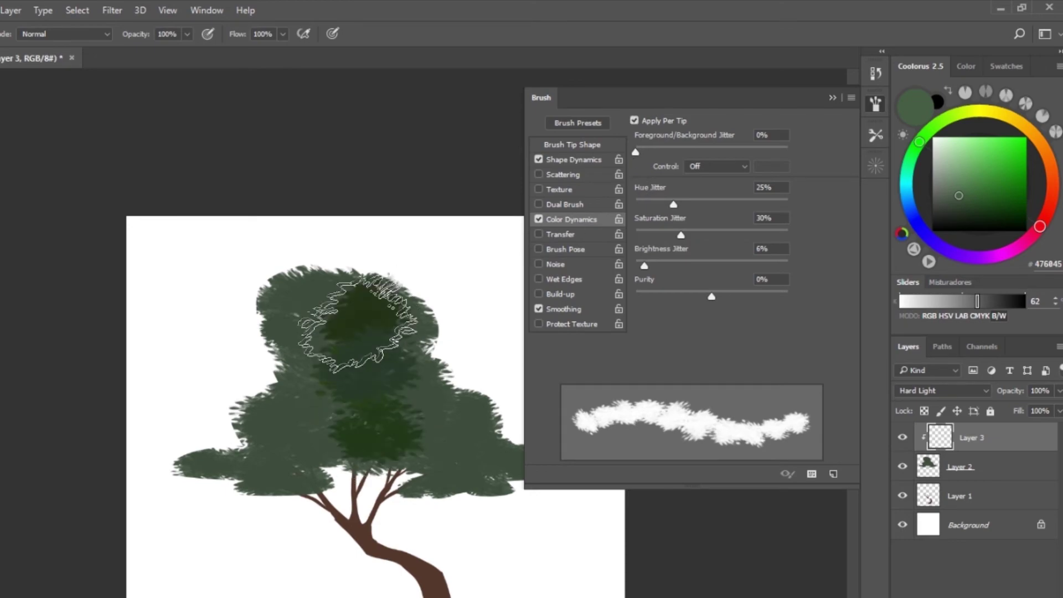
key(ctrl+z)
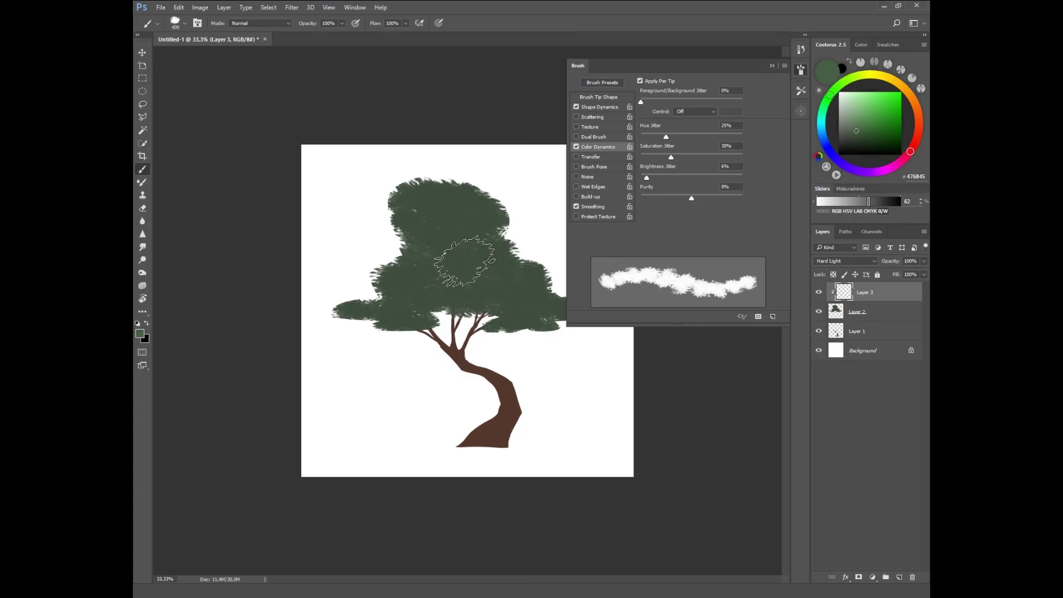
key(bracketleft)
mouse_move(464, 262)
mouse_down()
mouse_move(474, 237)
mouse_move(434, 214)
mouse_move(508, 277)
mouse_move(422, 286)
mouse_move(448, 212)
mouse_move(441, 277)
mouse_move(458, 208)
mouse_move(522, 304)
mouse_move(359, 302)
mouse_move(534, 276)
mouse_move(442, 309)
mouse_move(454, 308)
mouse_up()
Step: Undo the dark strokes and paint varied strokes in brighter green #357231
key(ctrl+z)
click(874, 128)
drag(443, 221, 451, 302)
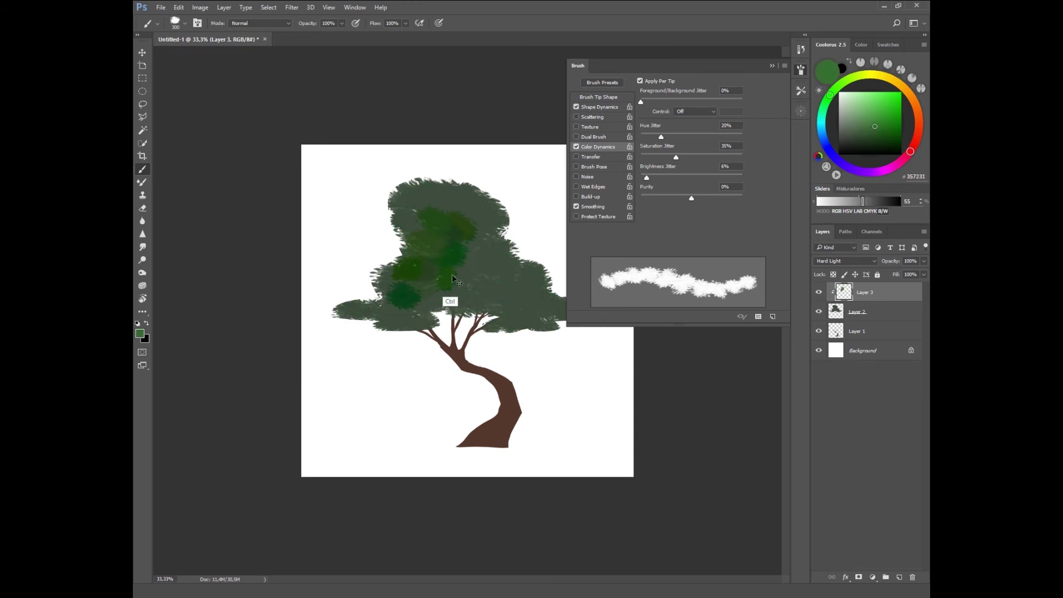
drag(503, 224, 404, 238)
key(])
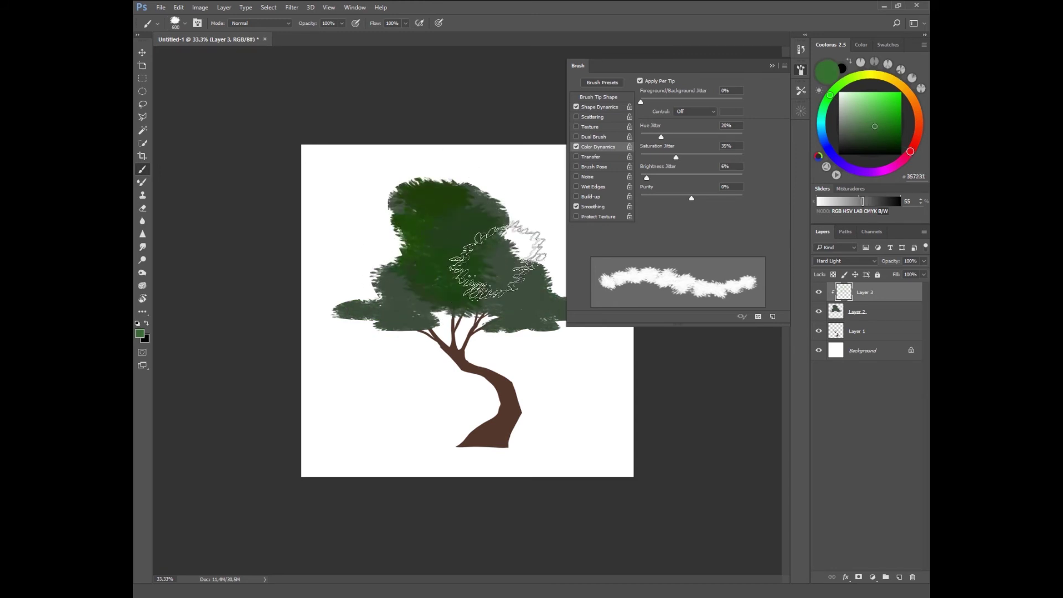
key(ctrl+z)
drag(481, 299, 523, 310)
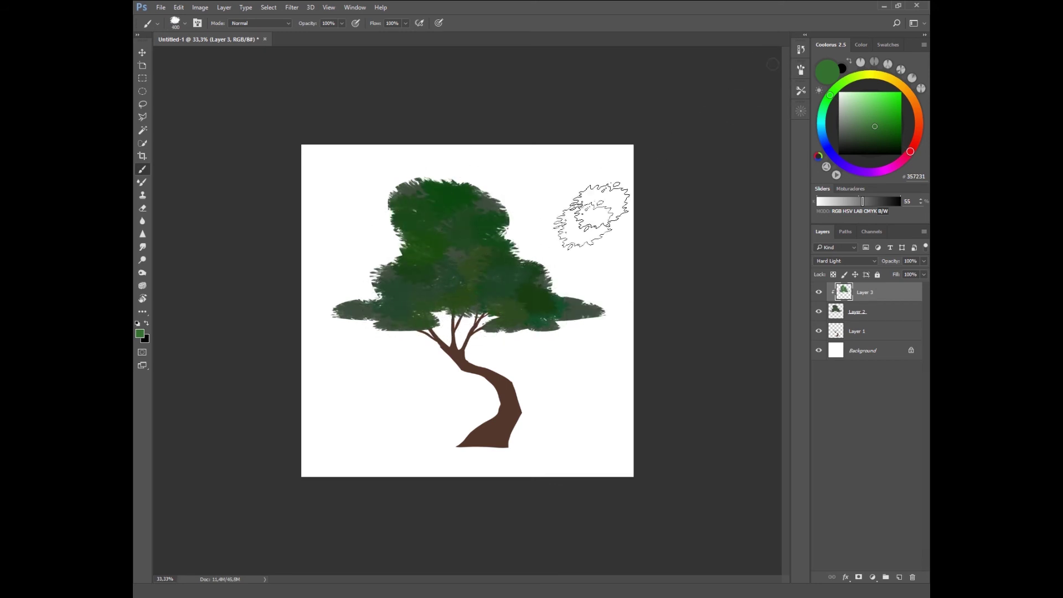
Step: With the Brush panel hidden, paint green strokes over the lower-left, right and middle canopy
key(F5)
key(bracketleft)
key(bracketleft)
mouse_move(547, 314)
mouse_down()
mouse_move(379, 321)
mouse_move(415, 284)
mouse_move(438, 215)
mouse_move(468, 221)
mouse_up()
key(bracketleft)
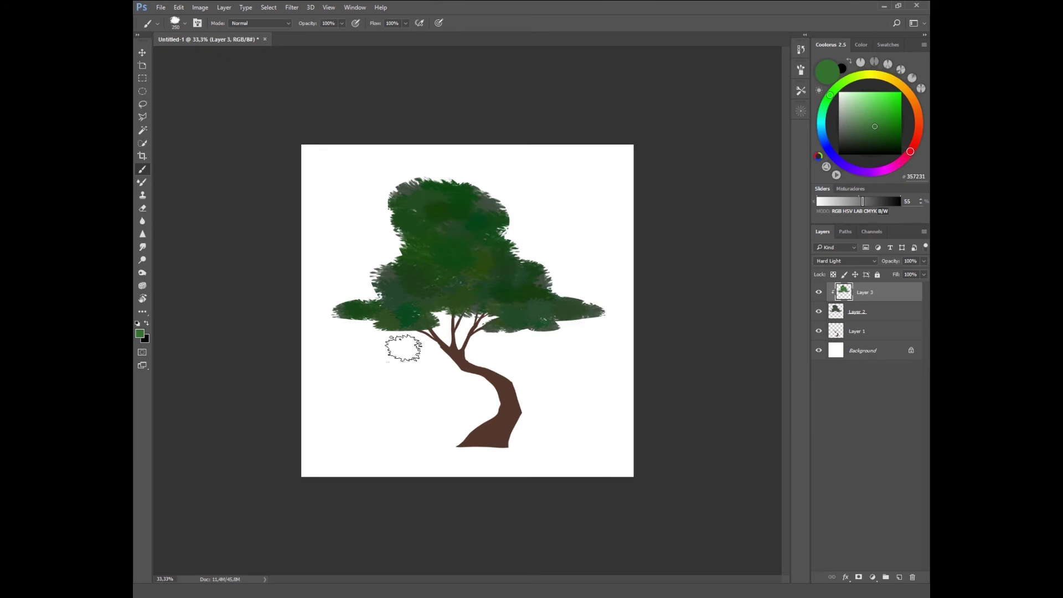
key(bracketright)
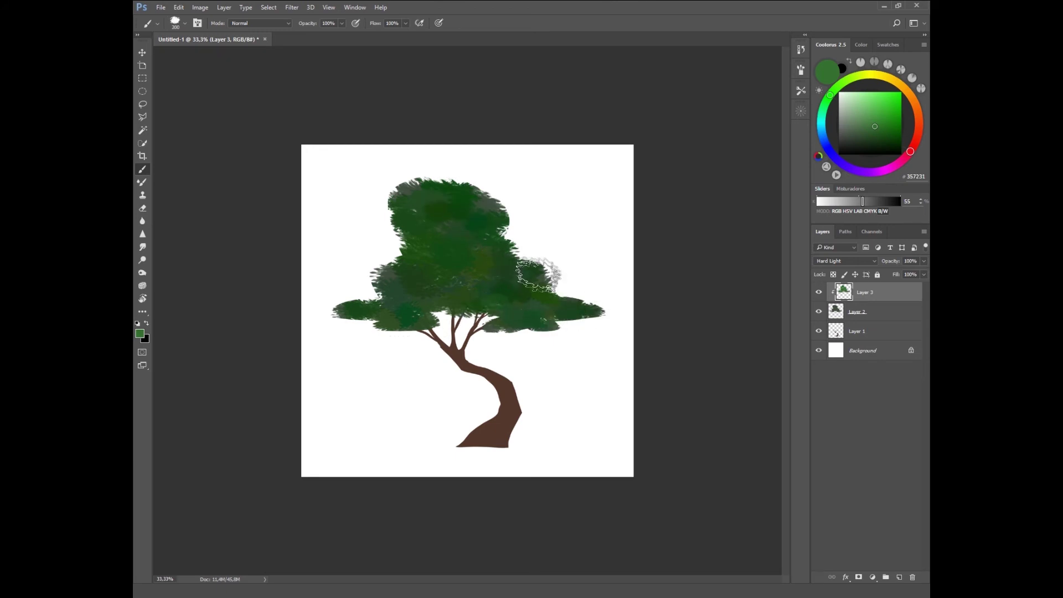
mouse_move(537, 274)
mouse_down()
mouse_move(454, 319)
mouse_move(397, 284)
mouse_move(493, 304)
mouse_move(451, 178)
mouse_up()
Step: Add lighter green, olive and darker teal dabs to the upper, middle and lower-right canopy
key(bracketleft)
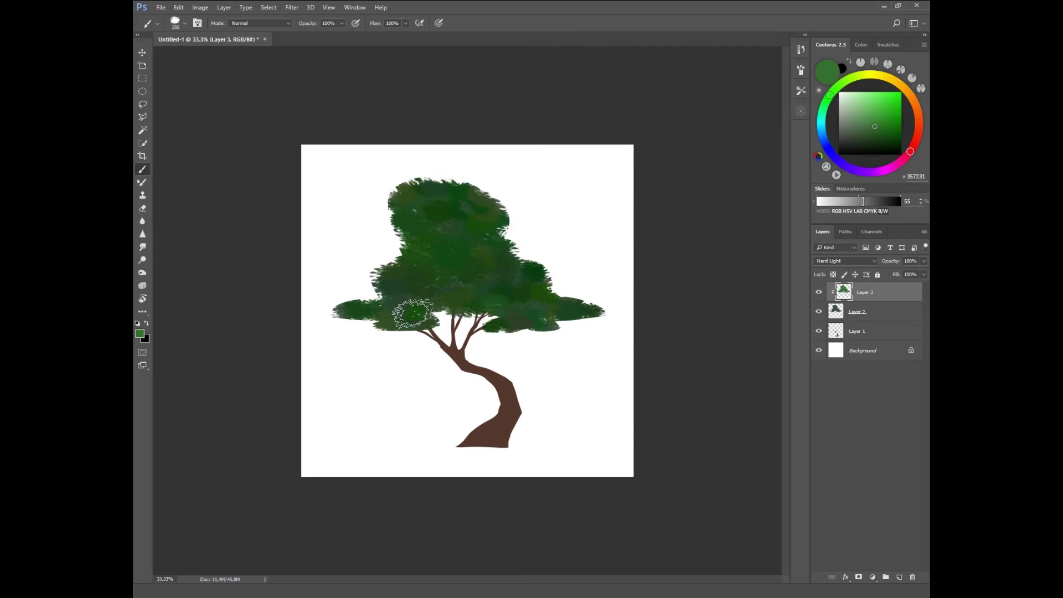
key(bracketright)
drag(474, 285, 467, 225)
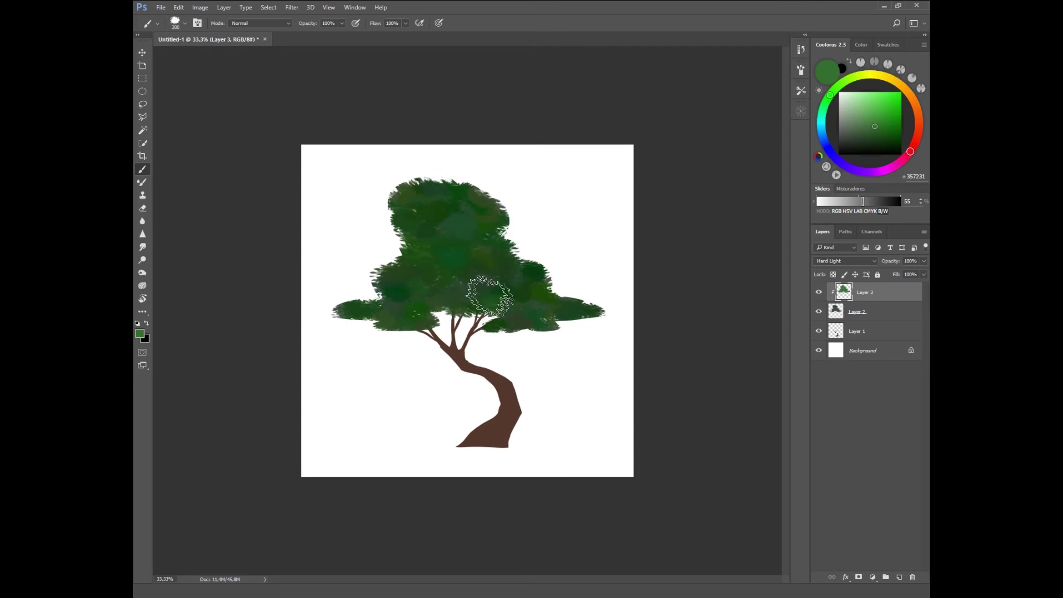
key(bracketleft)
mouse_move(467, 277)
mouse_down()
mouse_move(526, 301)
mouse_move(491, 254)
mouse_up()
key(bracketright)
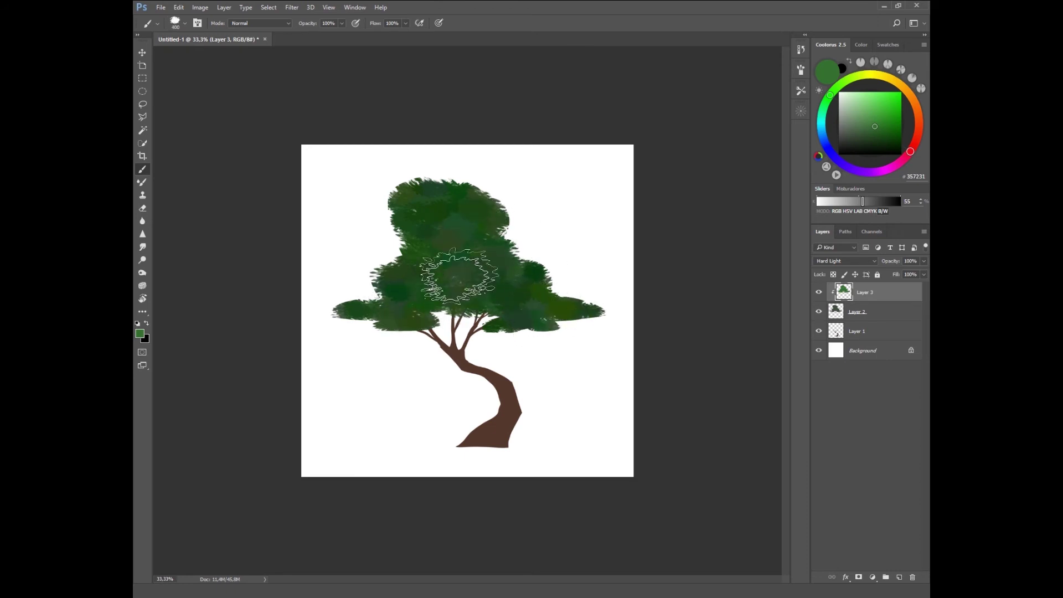
drag(533, 329, 475, 297)
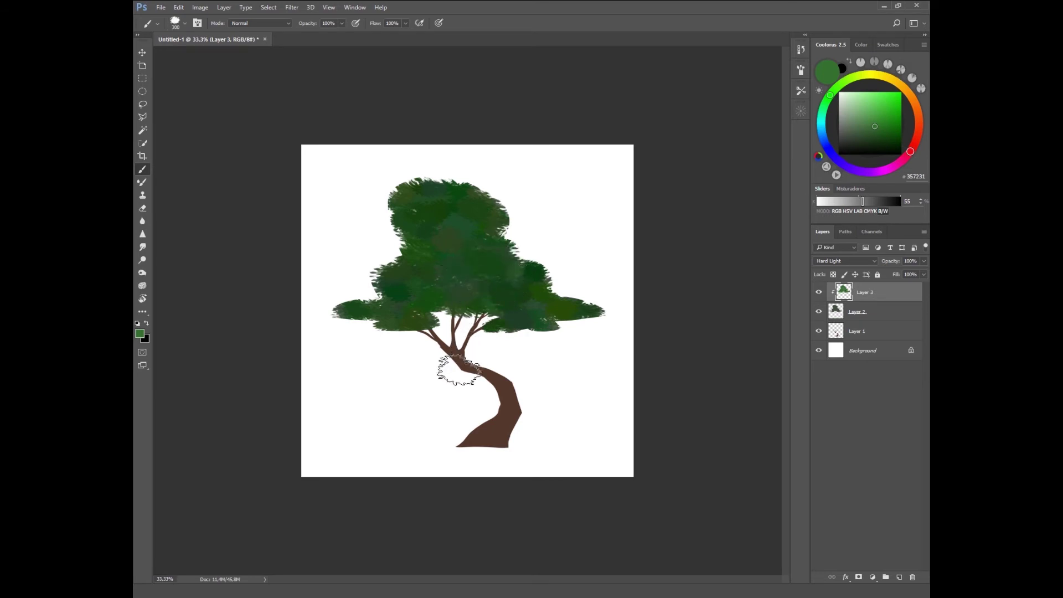
Step: Add a new Hard Light layer and darken the foliage's right tip
click(899, 577)
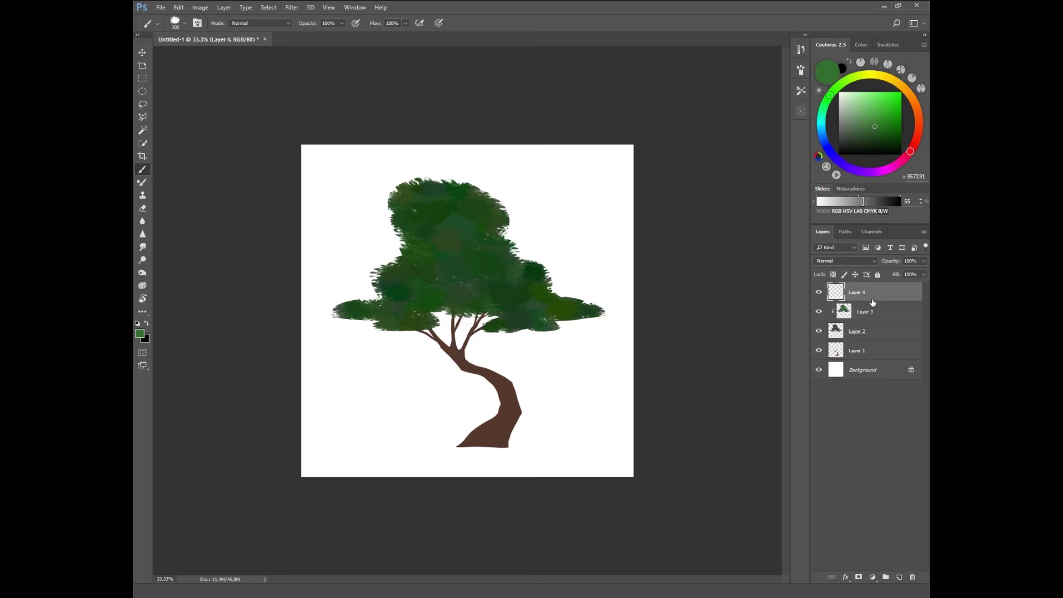
click(855, 261)
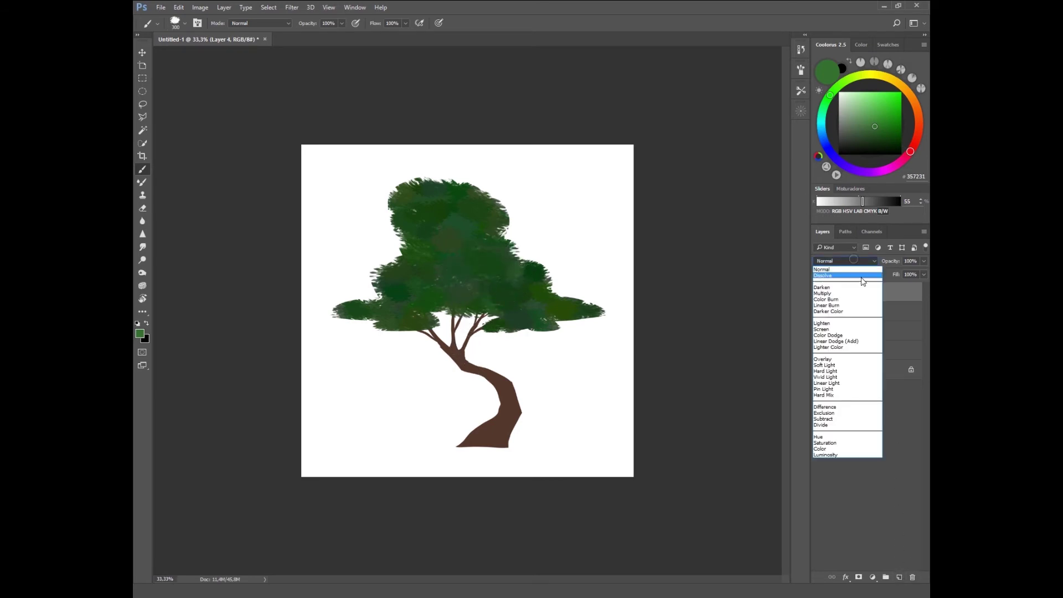
click(833, 371)
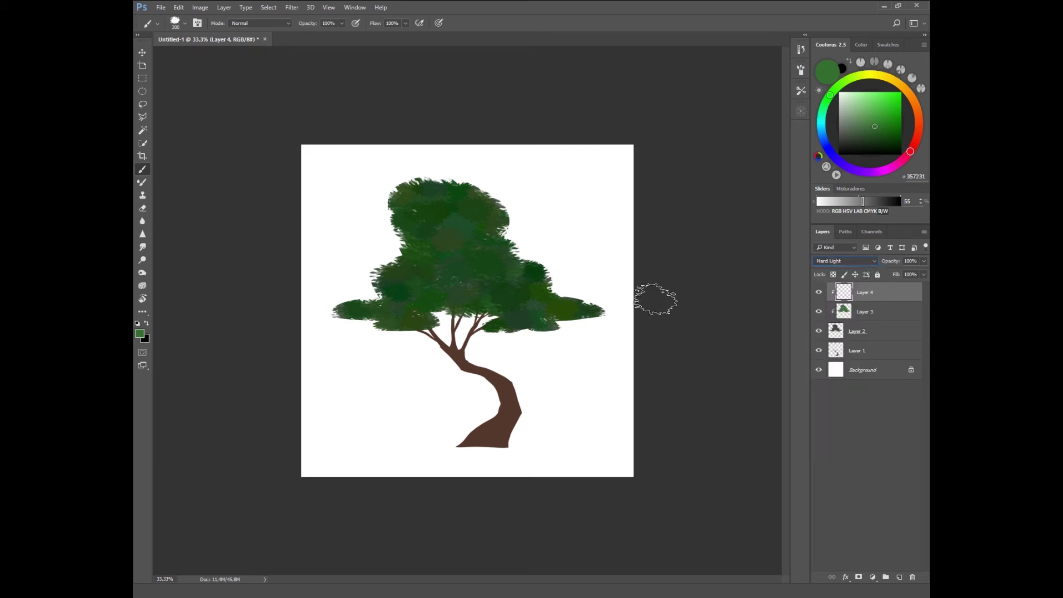
drag(570, 310, 578, 308)
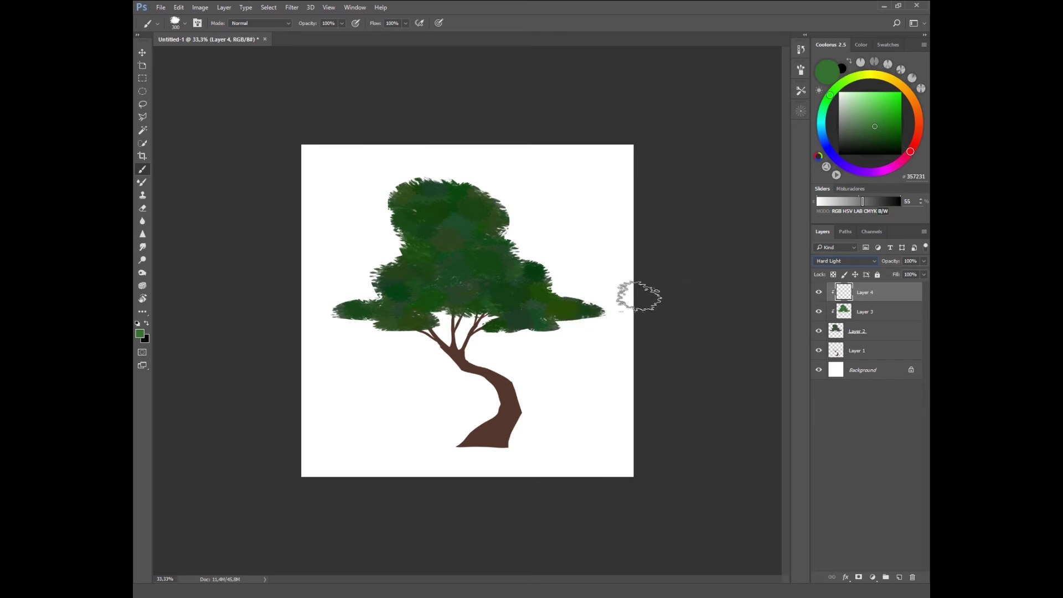
Step: Turn off the brush's colour variation and choose a dark brown painting colour
click(800, 69)
click(577, 146)
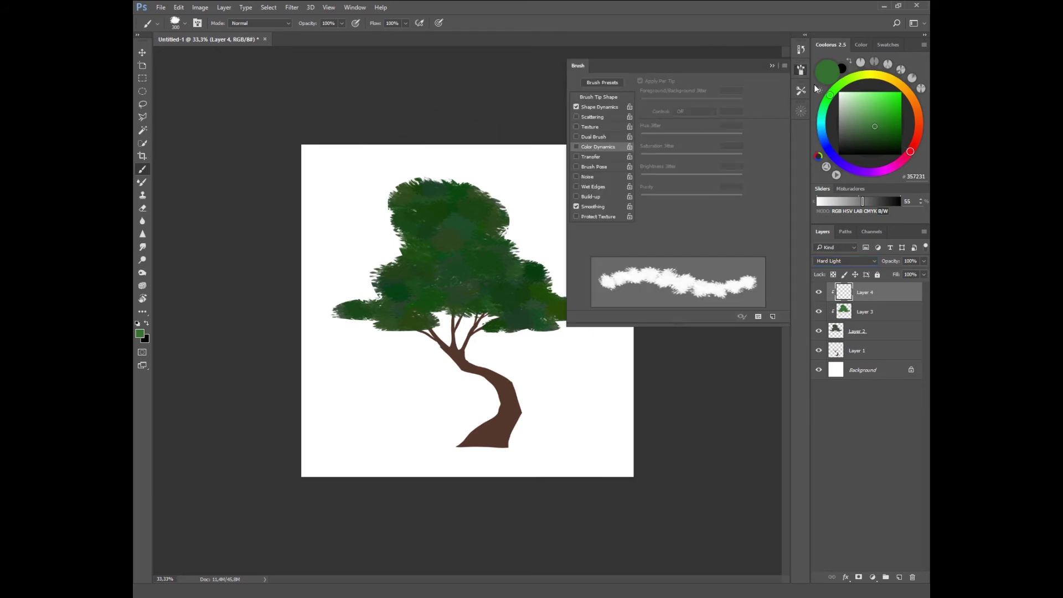
click(772, 66)
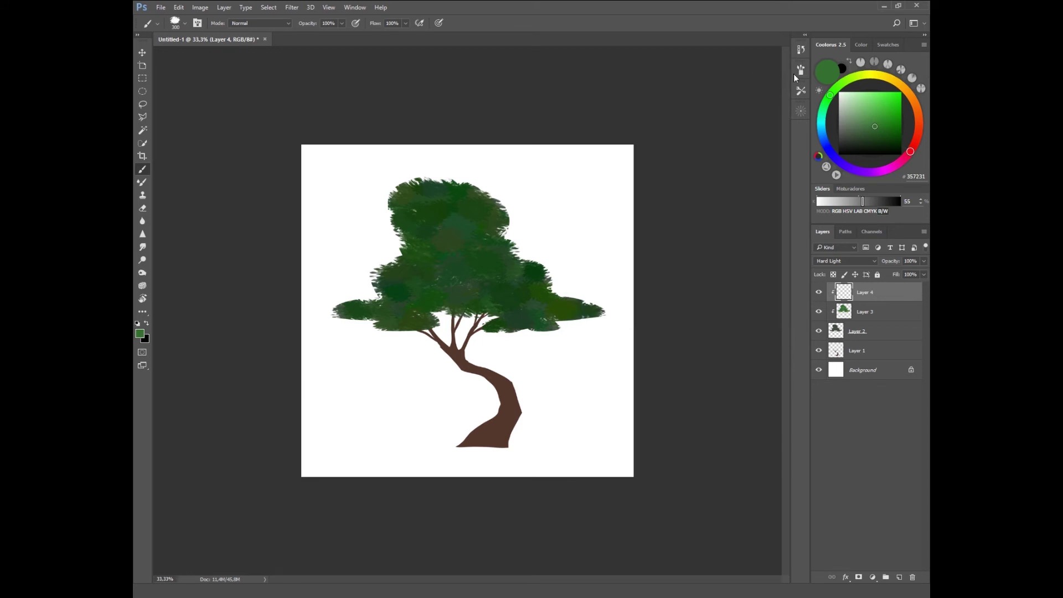
click(919, 126)
drag(856, 135, 852, 139)
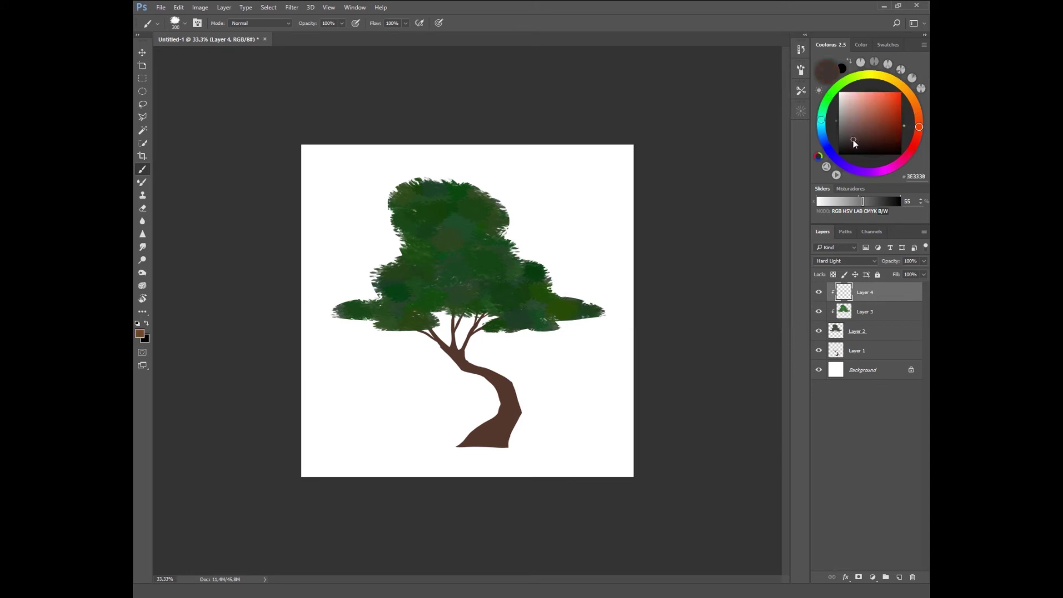
click(919, 124)
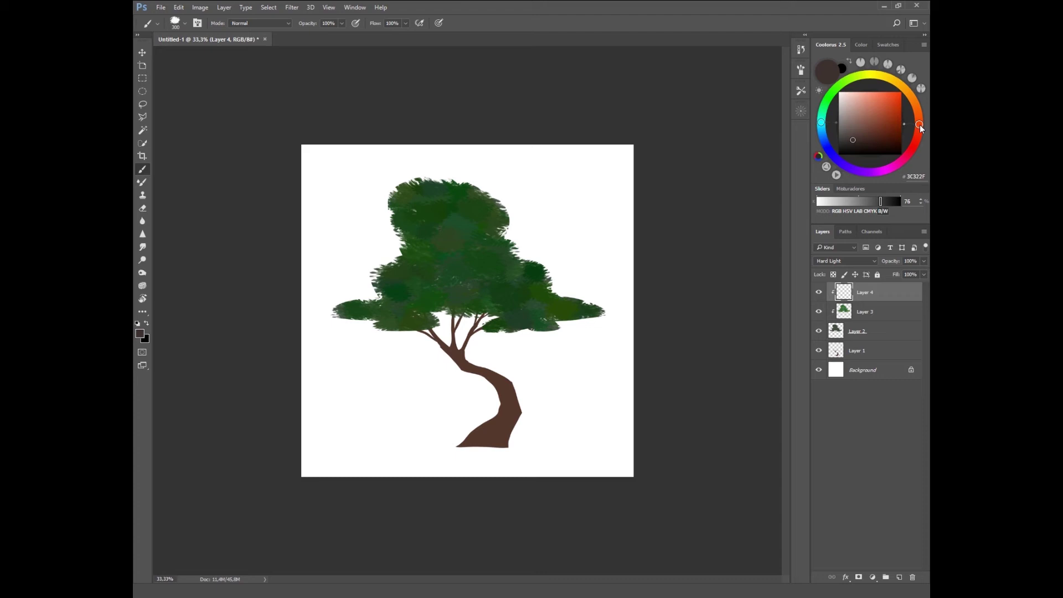
click(853, 139)
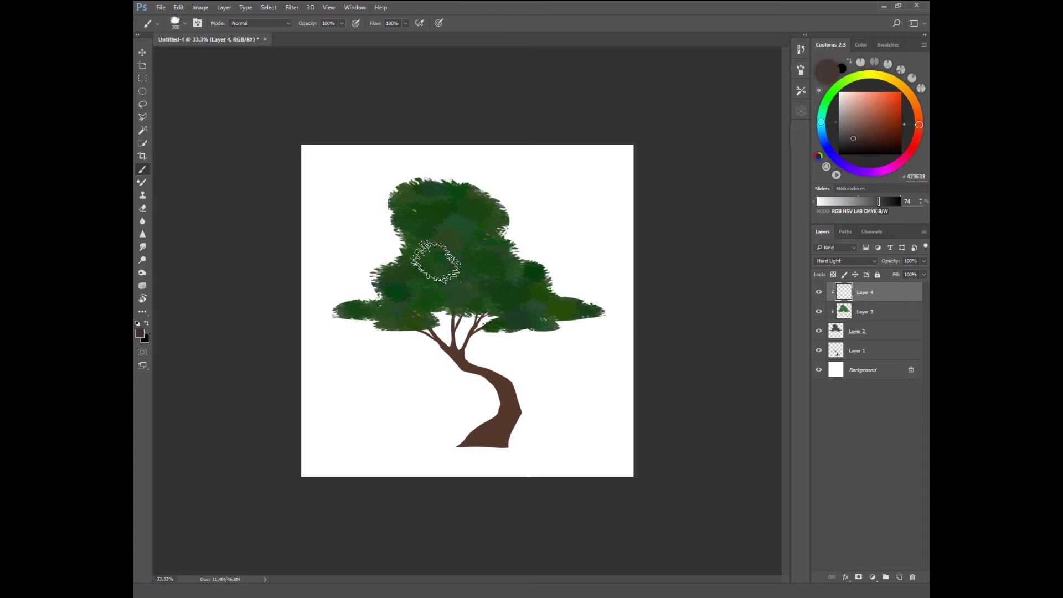
Step: Enable pen-pressure opacity and paint a dark diagonal shadow across the canopy centre
drag(426, 266, 458, 312)
key(ctrl+z)
click(356, 22)
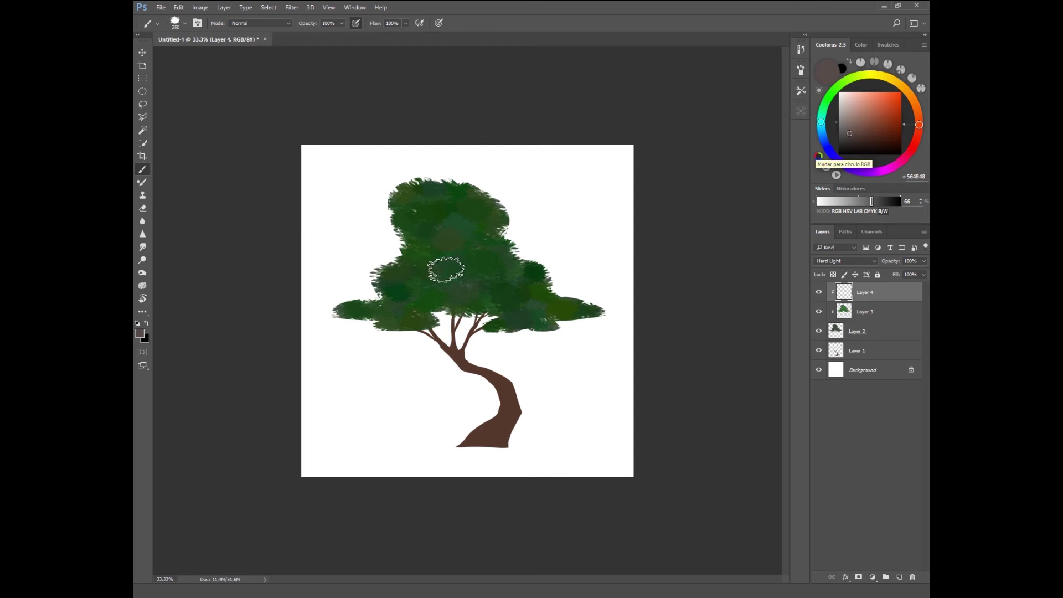
key(bracketleft)
key(bracketleft)
drag(443, 254, 415, 218)
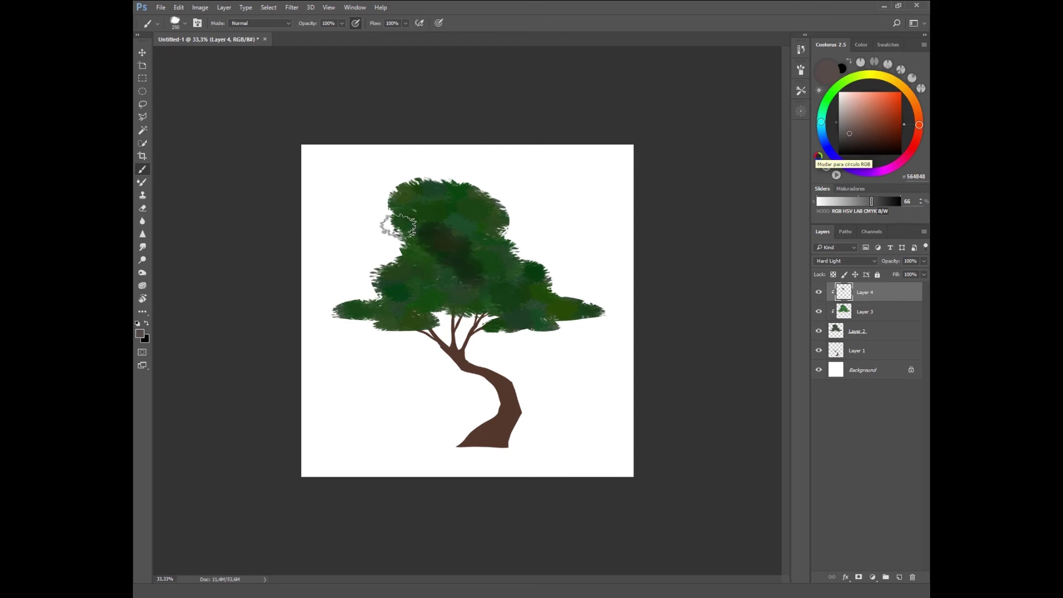
key(bracketright)
key(bracketright)
key(bracketright)
key(bracketright)
Step: Shade the left-centre, upper and lower-right canopy, then select Layer 3's opacity
drag(462, 249, 410, 268)
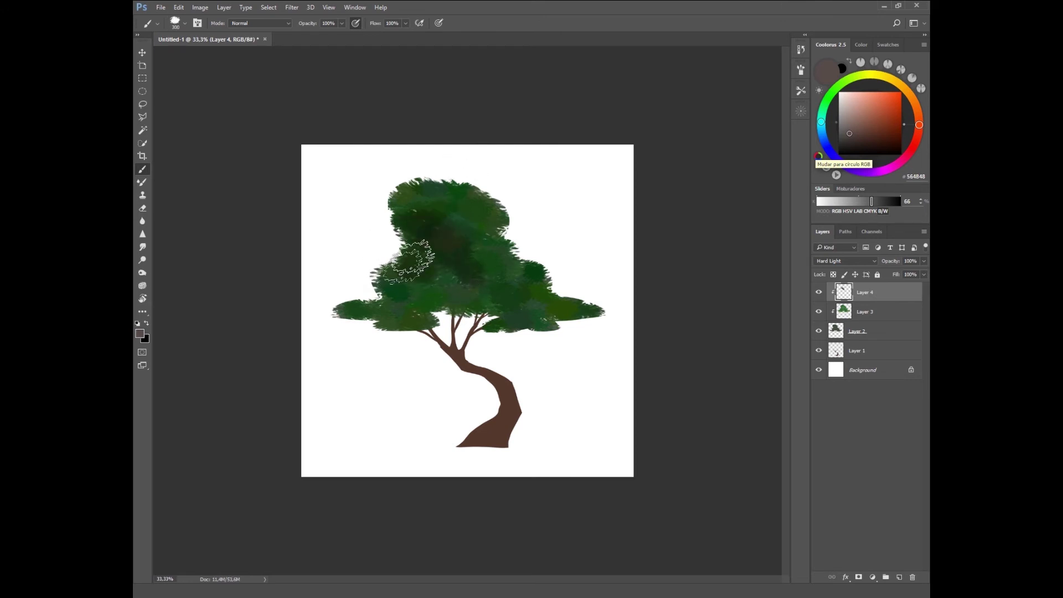
key(bracketleft)
key(bracketleft)
drag(465, 296, 392, 308)
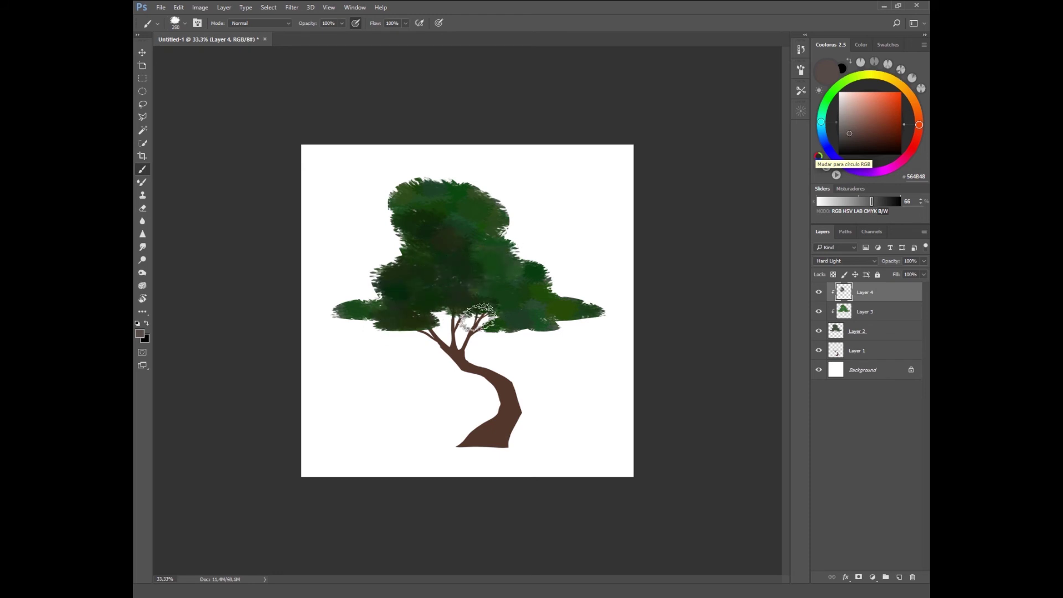
key(bracketright)
key(bracketright)
key(bracketleft)
key(bracketleft)
key(bracketleft)
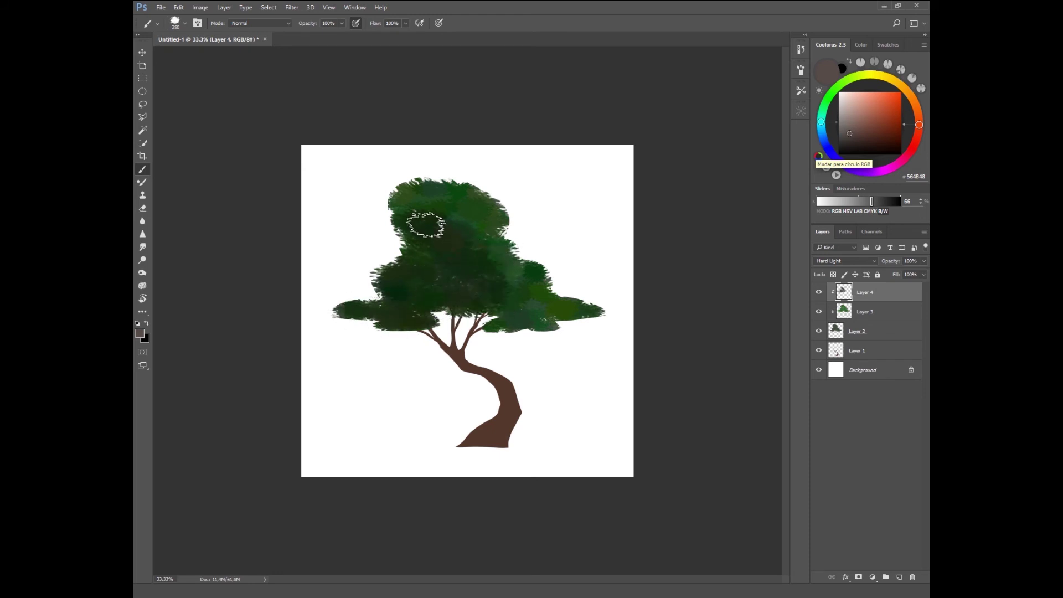
drag(427, 221, 448, 203)
drag(493, 301, 526, 324)
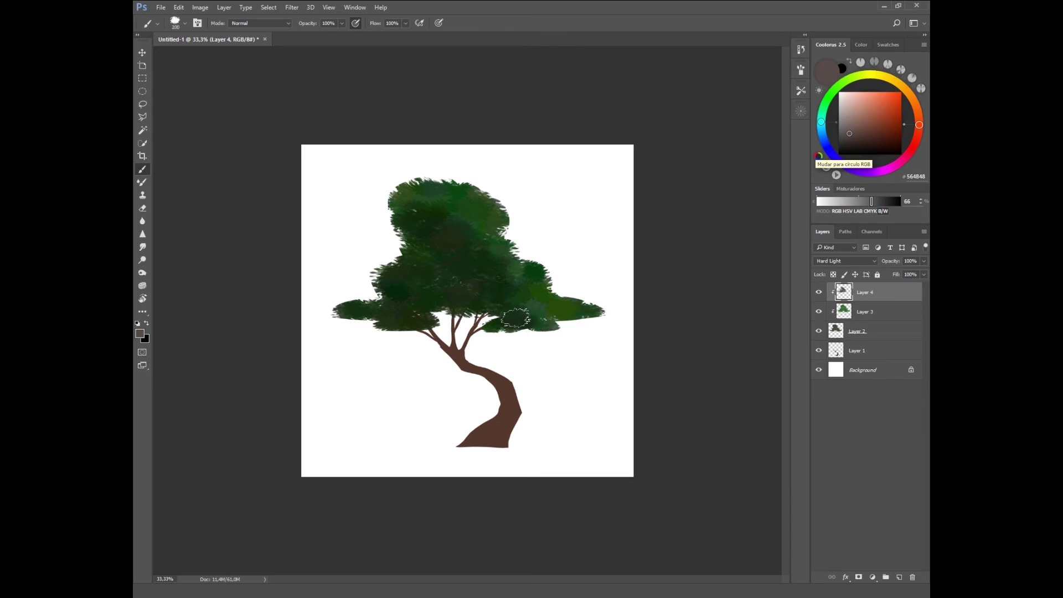
key(bracketright)
key(bracketright)
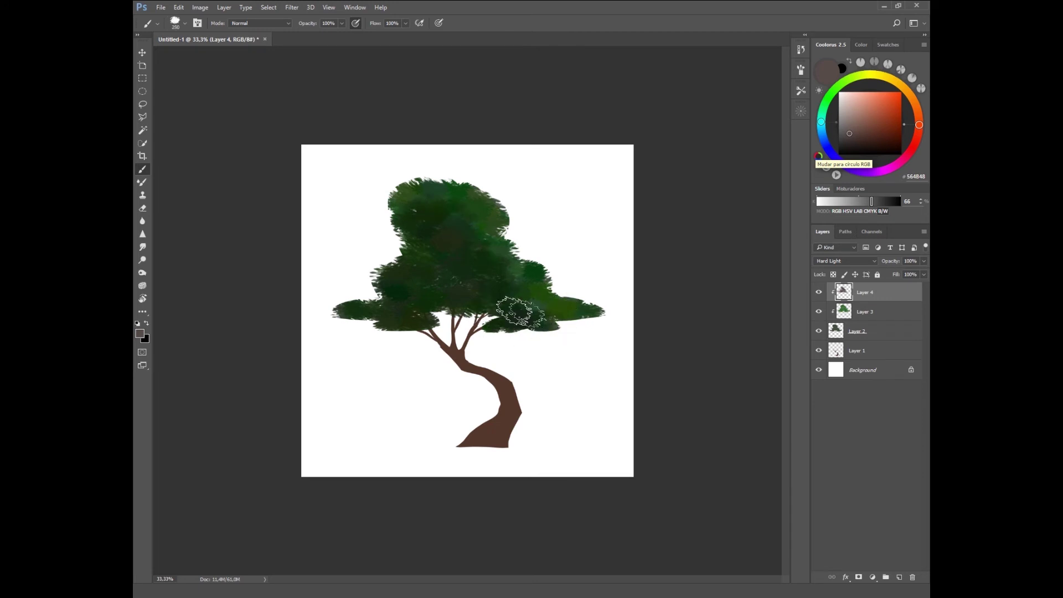
click(886, 313)
click(923, 261)
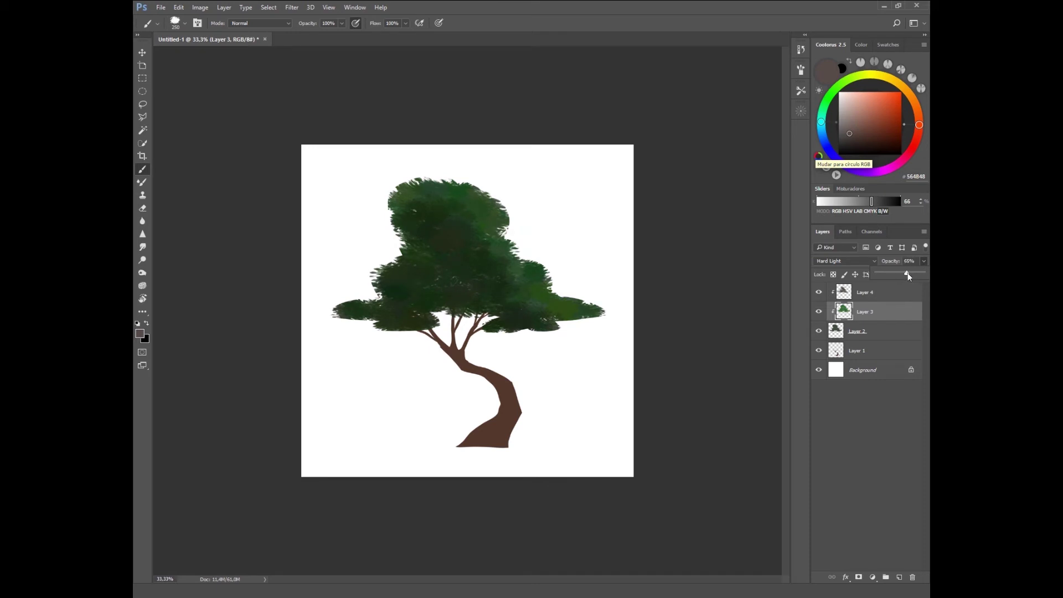
Step: Compare with Layer 4 toggled, pick dark brown #3A3331 and resize the brush
click(880, 294)
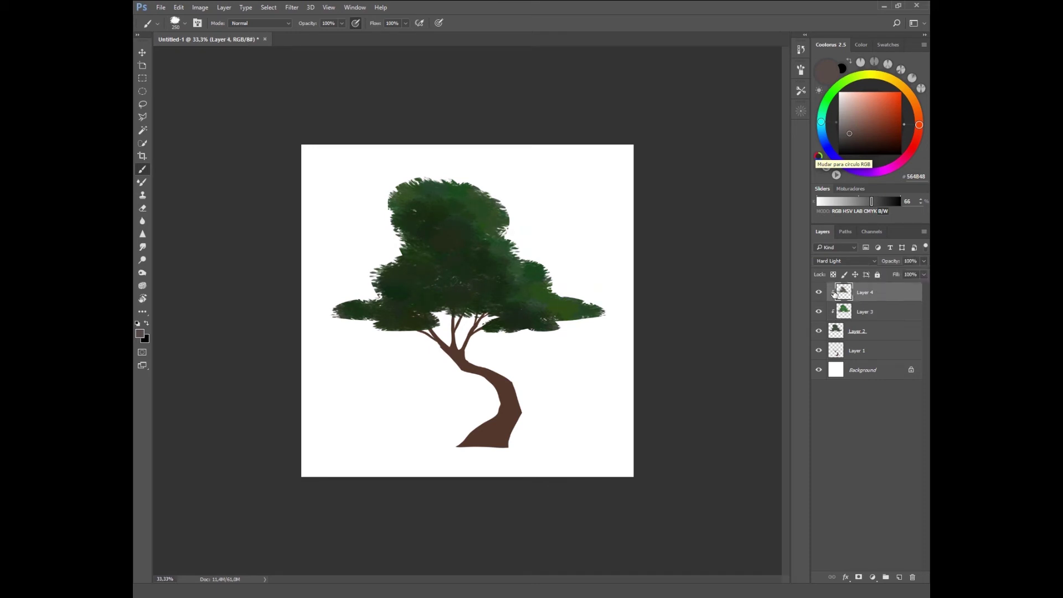
click(818, 292)
click(819, 292)
click(819, 292)
key(bracketleft)
key(bracketleft)
key(bracketleft)
click(818, 164)
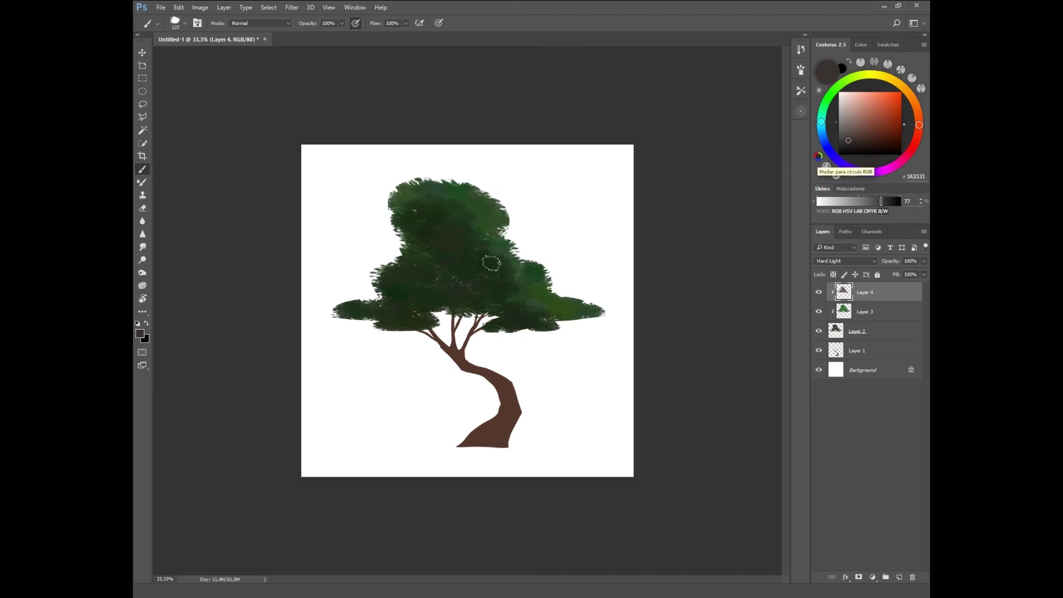
key(bracketright)
key(bracketright)
key(bracketright)
key(bracketright)
key(bracketright)
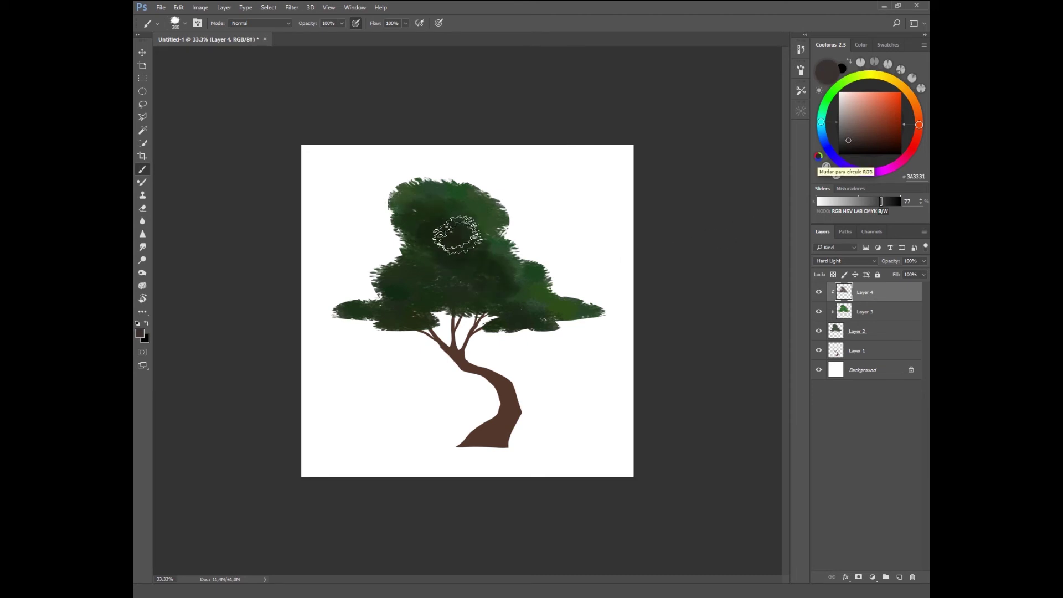
key(bracketleft)
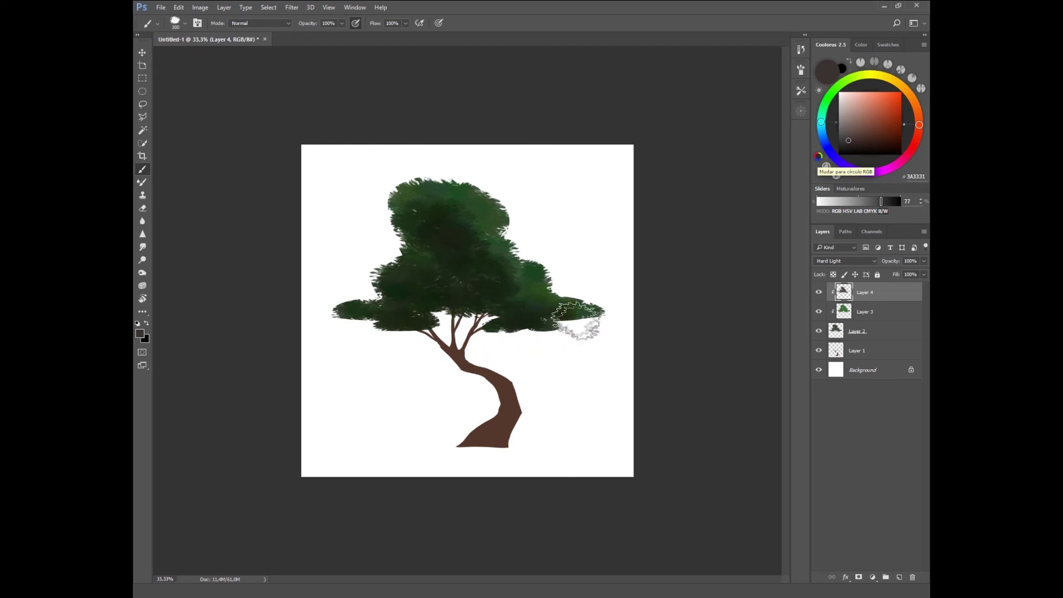
key(bracketleft)
key(bracketleft)
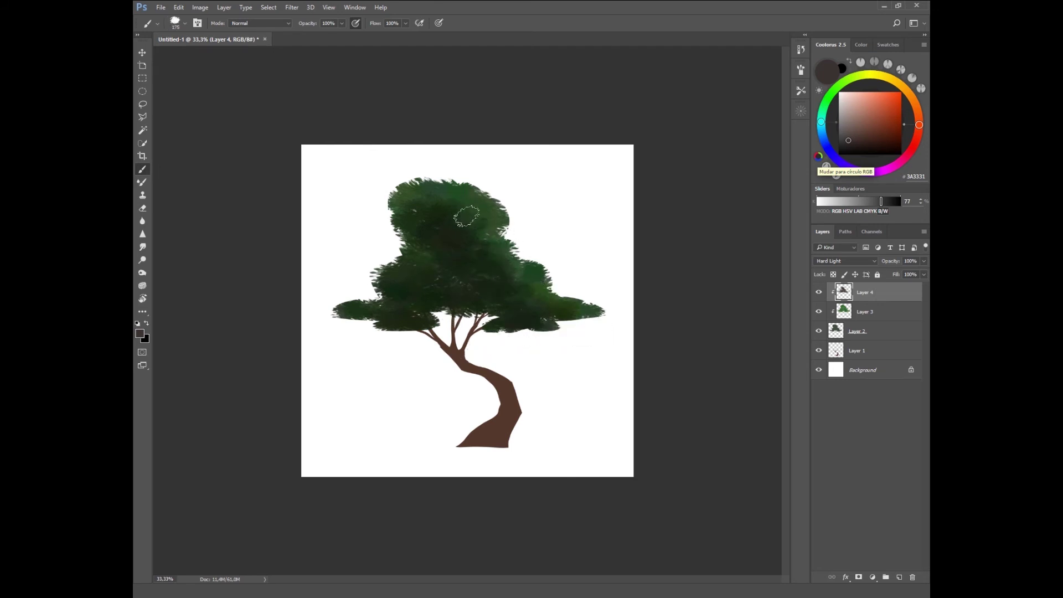
key(bracketright)
Step: Set up the Eraser with a textured tip, sized for erasing the canopy shading
key(e)
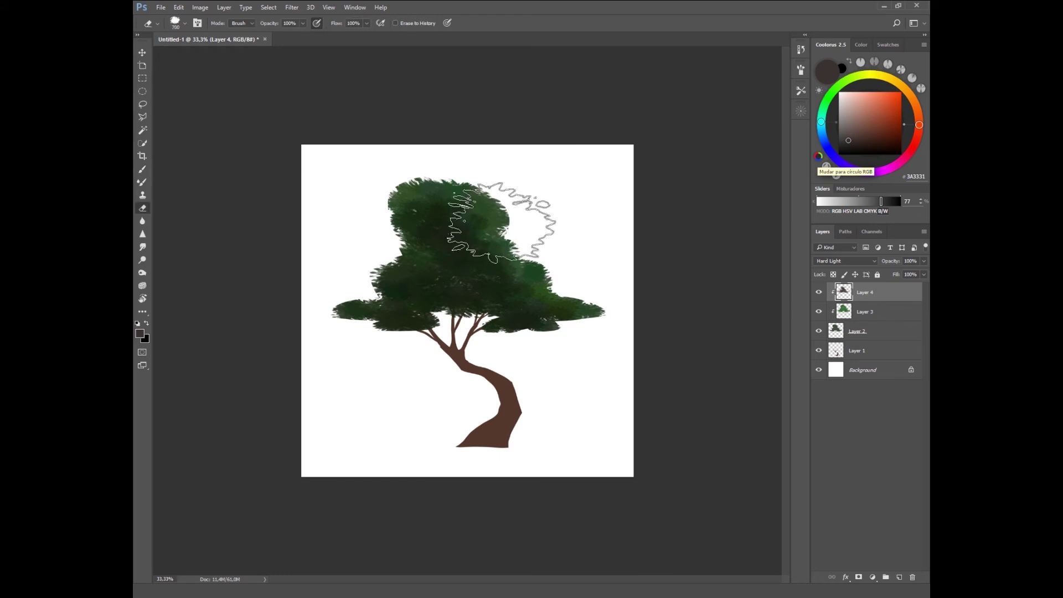
right_click(505, 248)
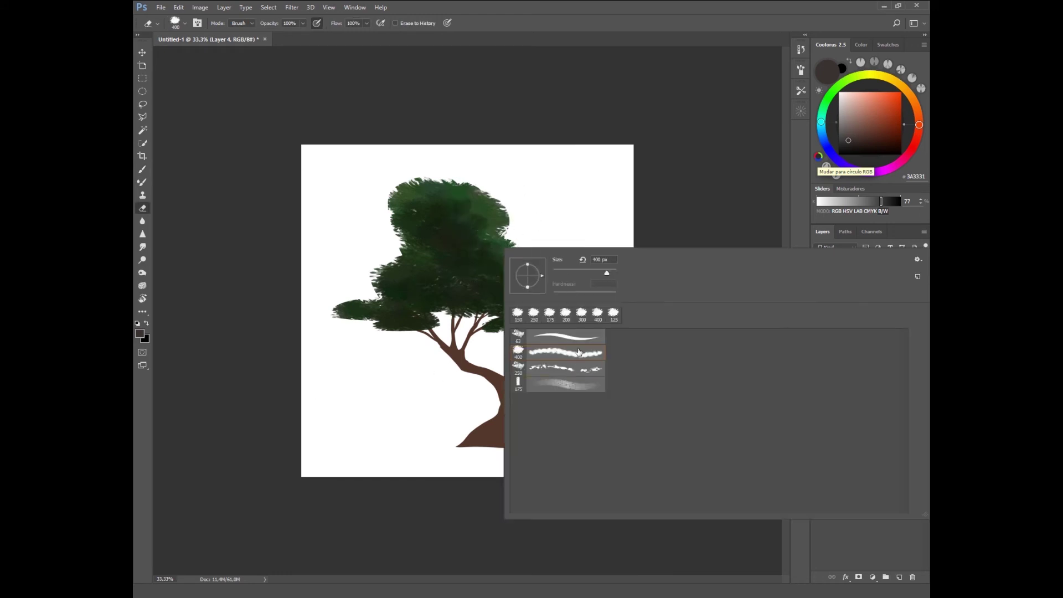
key(Return)
key(bracketleft)
key(bracketleft)
key(bracketleft)
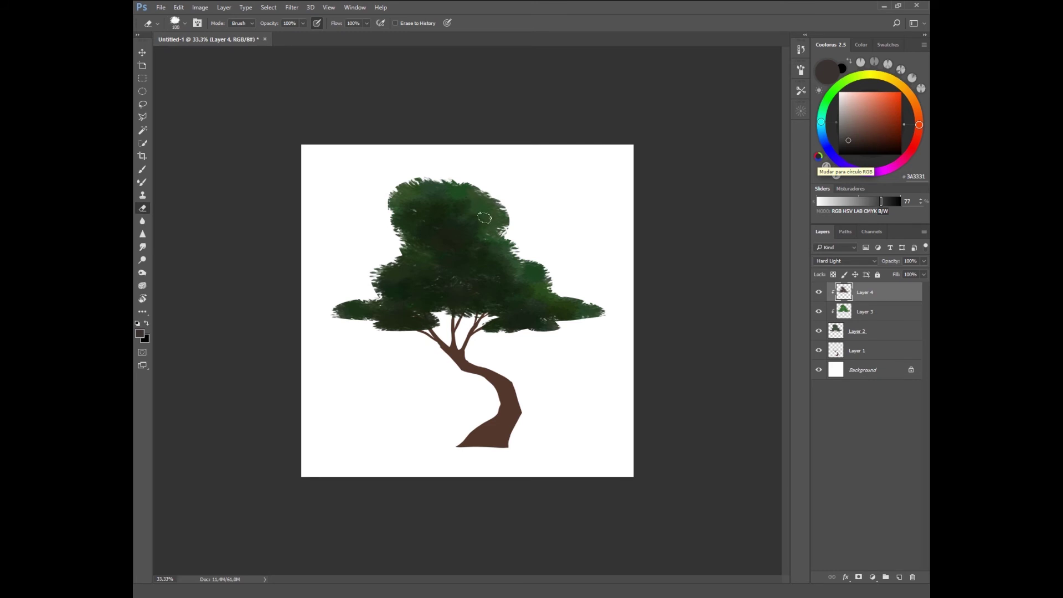
key(bracketright)
key(bracketright)
key(bracketright)
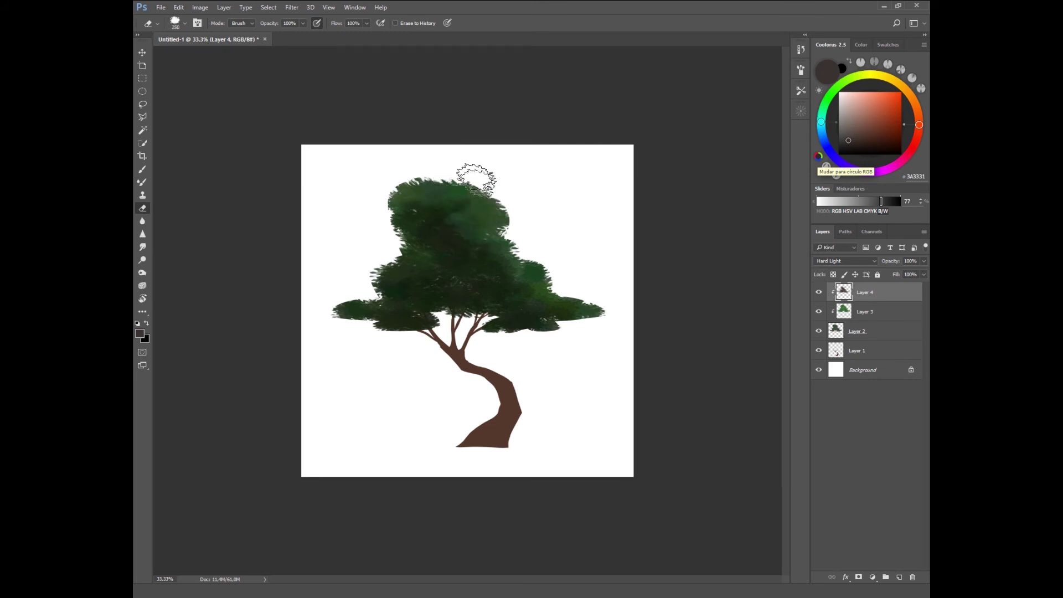
key(bracketleft)
key(bracketleft)
key(bracketleft)
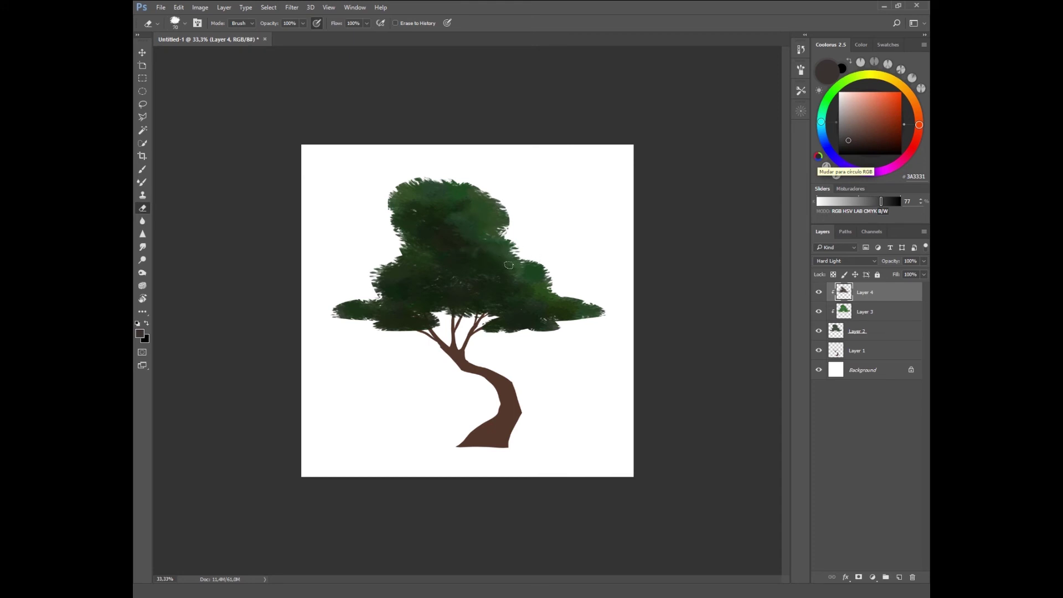
key(bracketleft)
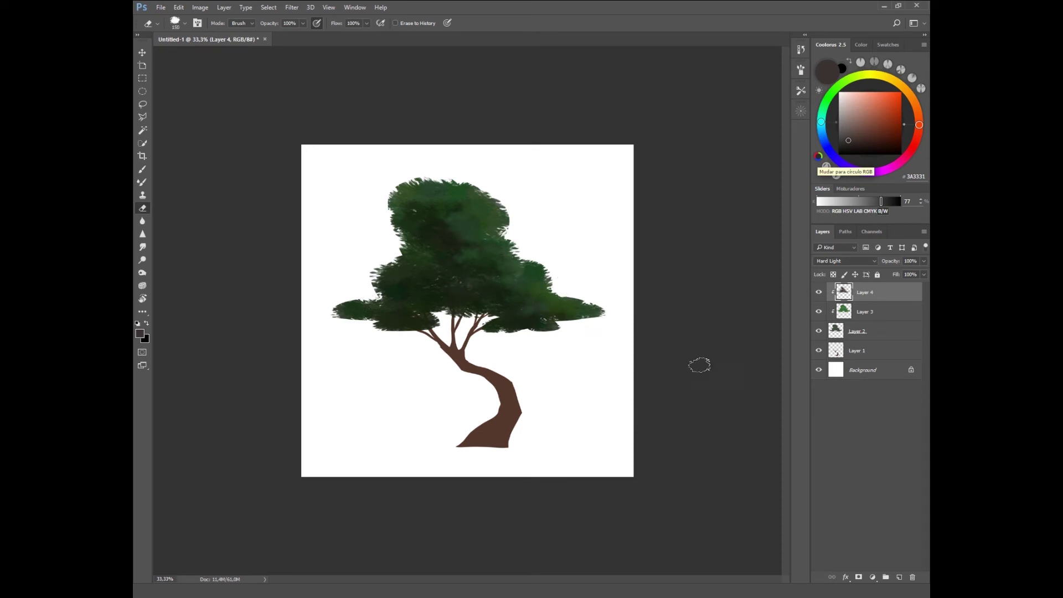
Step: Brighten Layer 2's midtones with Levels to about 1.24
click(819, 312)
click(818, 330)
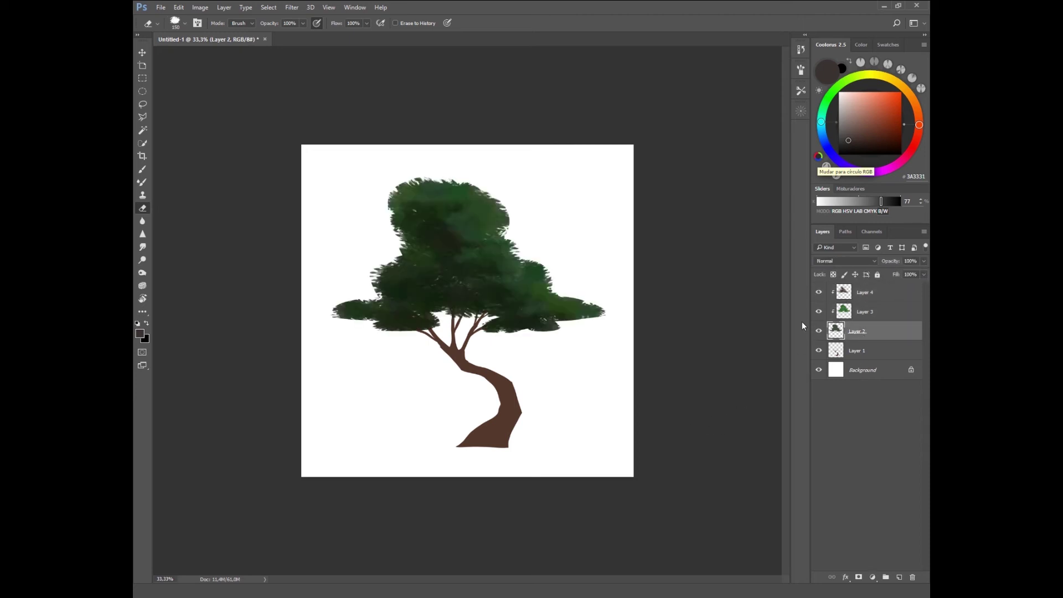
key(ctrl+l)
drag(788, 341, 777, 342)
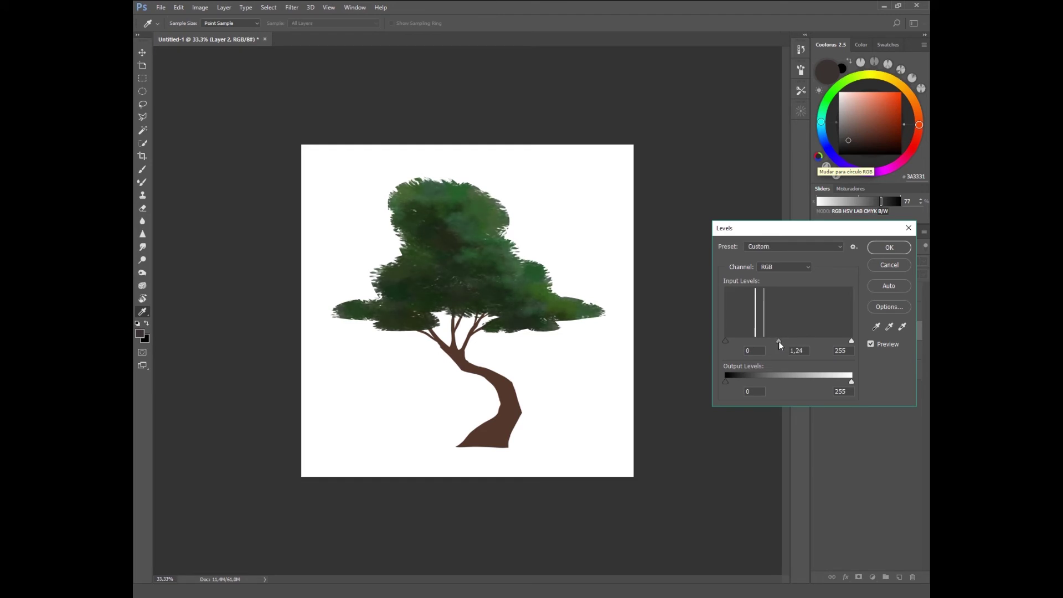
click(889, 247)
Step: Return to the Eraser on Layer 4, toggling its visibility to compare
key(e)
click(819, 292)
click(846, 288)
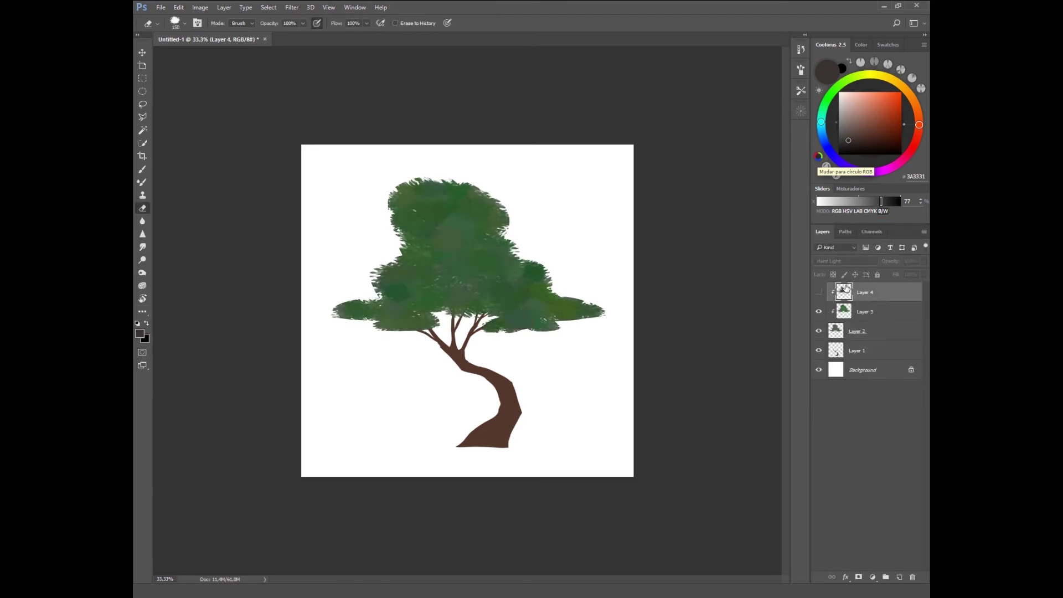
click(819, 291)
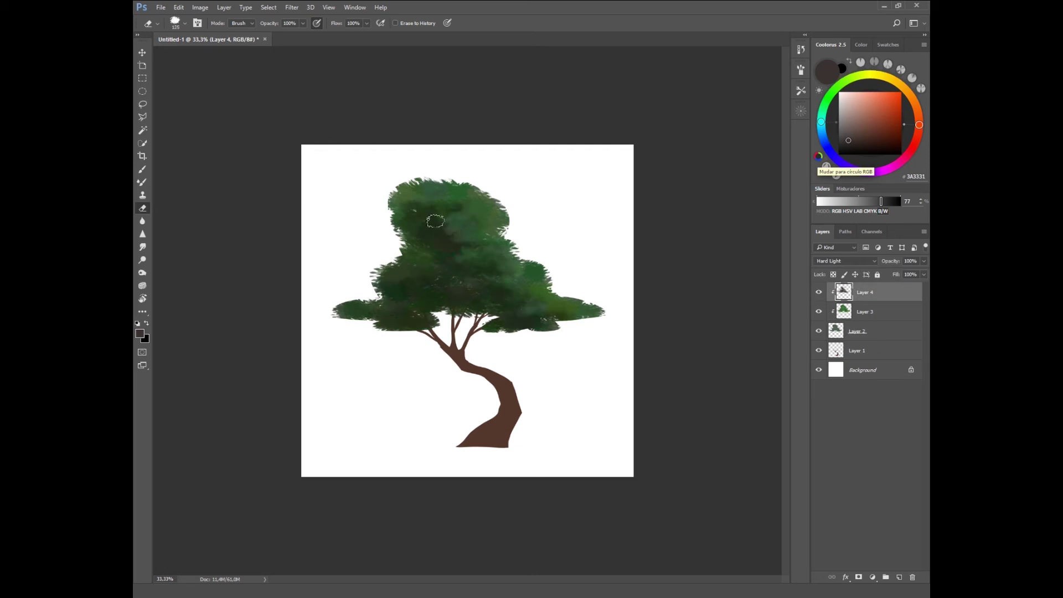
Step: Paint darker shading across the upper canopy and lower-right canopy edge on Layer 4
key(b)
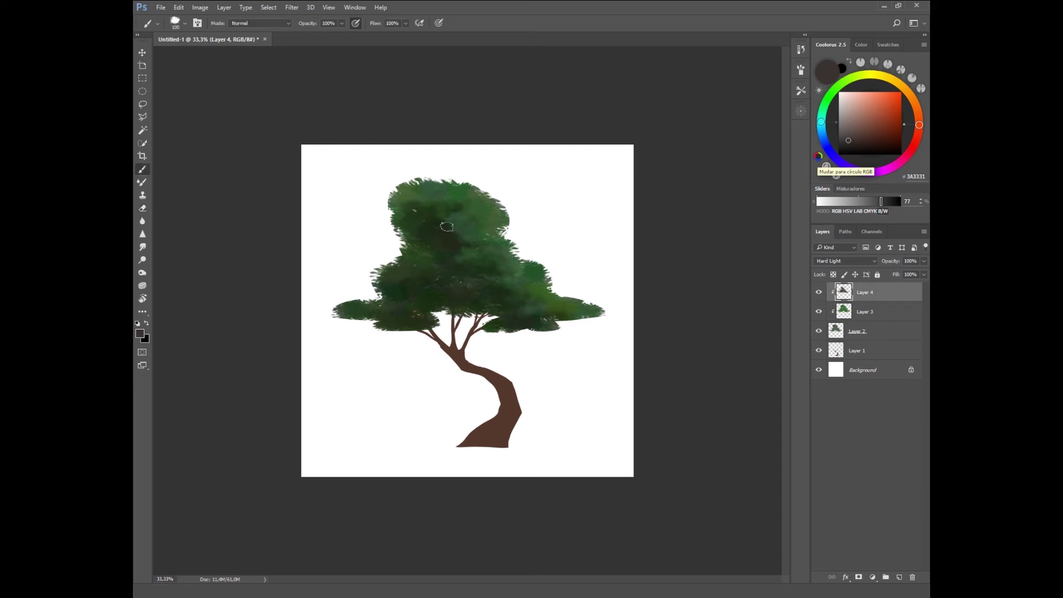
key(bracketleft)
key(bracketleft)
drag(425, 197, 471, 201)
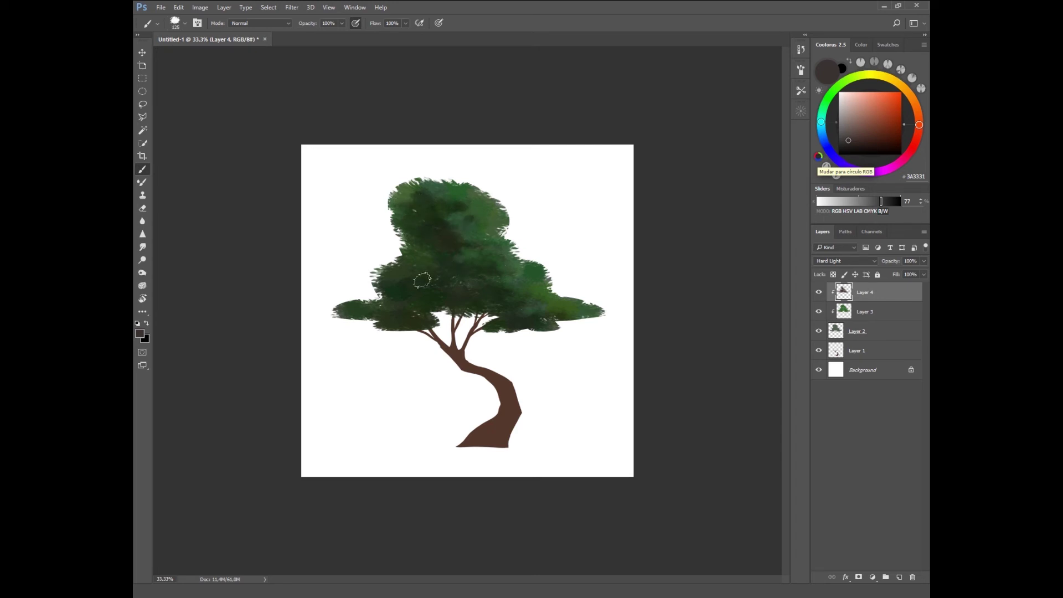
key(bracketright)
key(bracketright)
key(bracketleft)
mouse_move(554, 318)
mouse_down()
mouse_move(539, 328)
mouse_move(581, 312)
mouse_up()
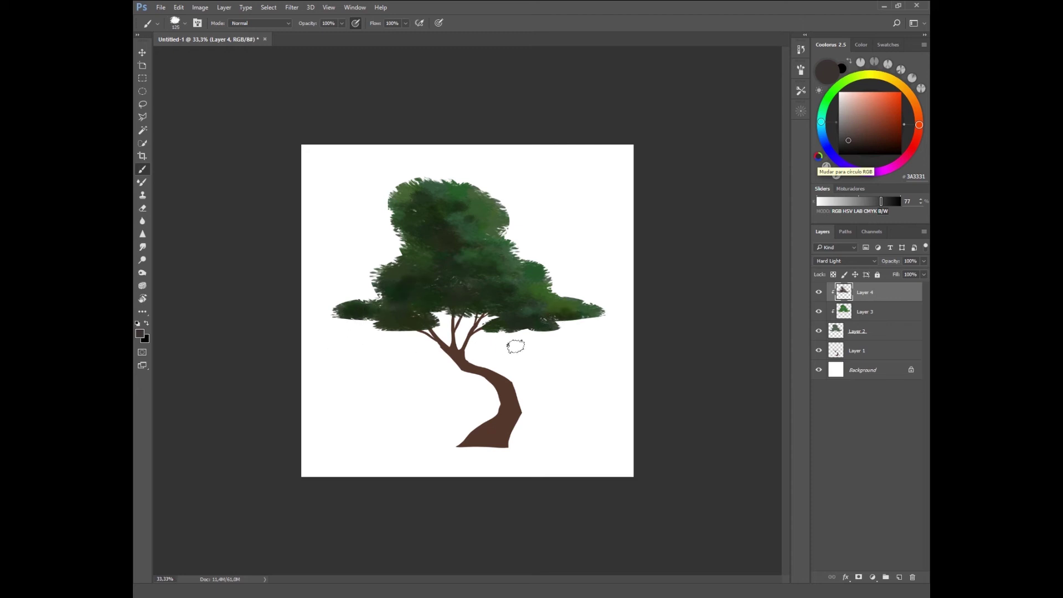
key(bracketright)
key(bracketright)
key(bracketleft)
key(bracketright)
Step: Add Layer 5 in Color Dodge mode and pick a blue-grey painting colour
click(899, 577)
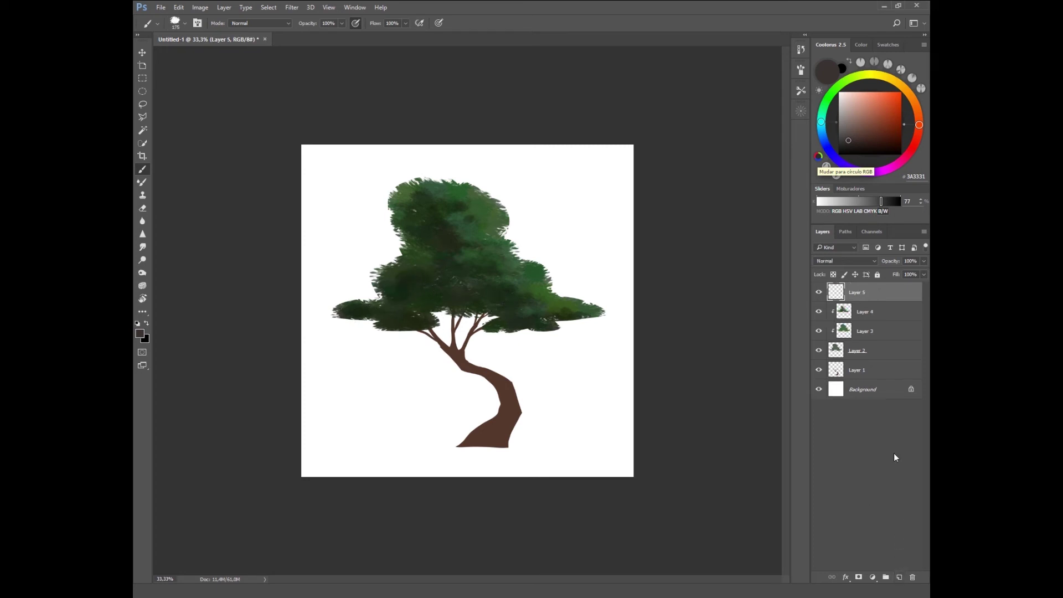
click(851, 261)
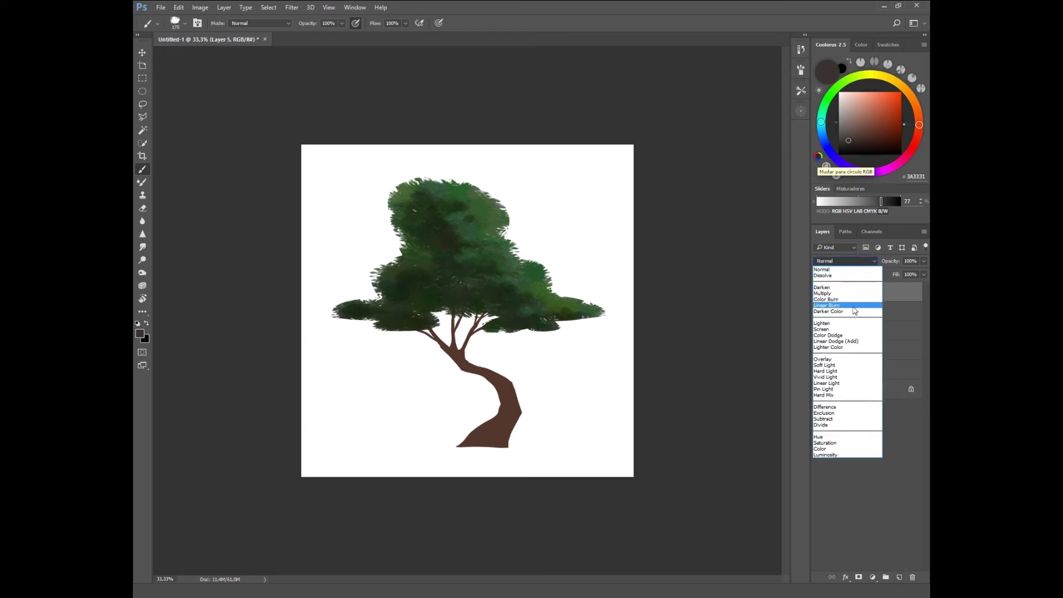
click(839, 332)
drag(833, 115, 823, 139)
click(859, 115)
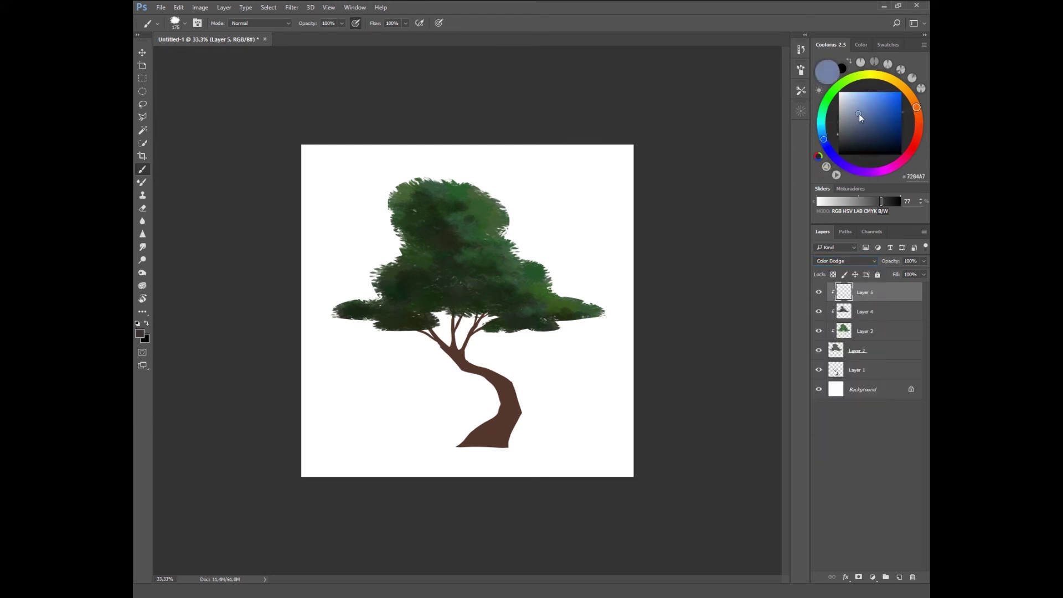
click(856, 119)
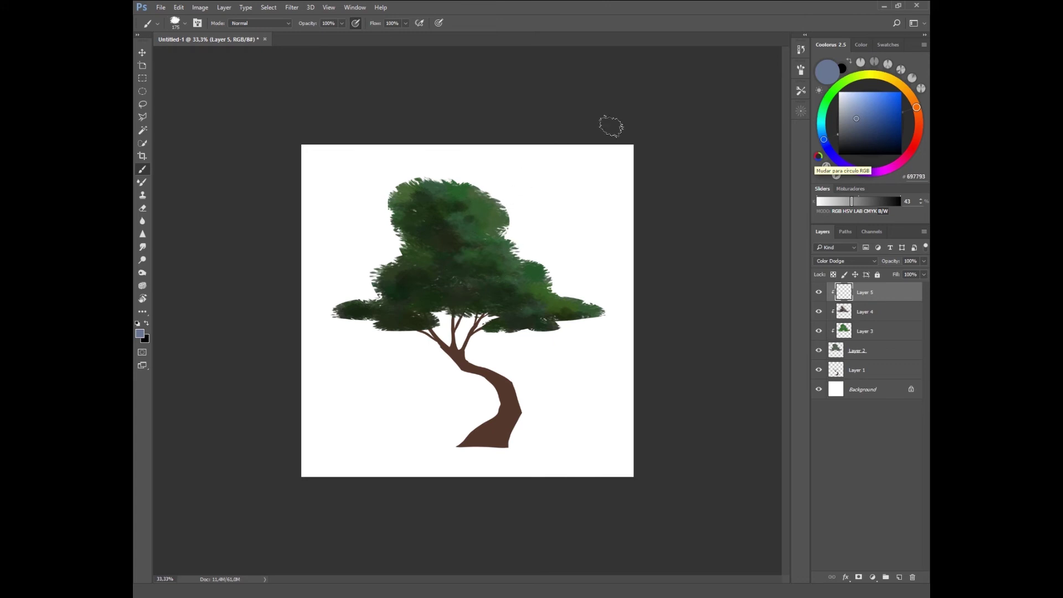
click(853, 128)
Step: Paint light highlights into the upper canopy and along its left edge
key(bracketleft)
key(bracketleft)
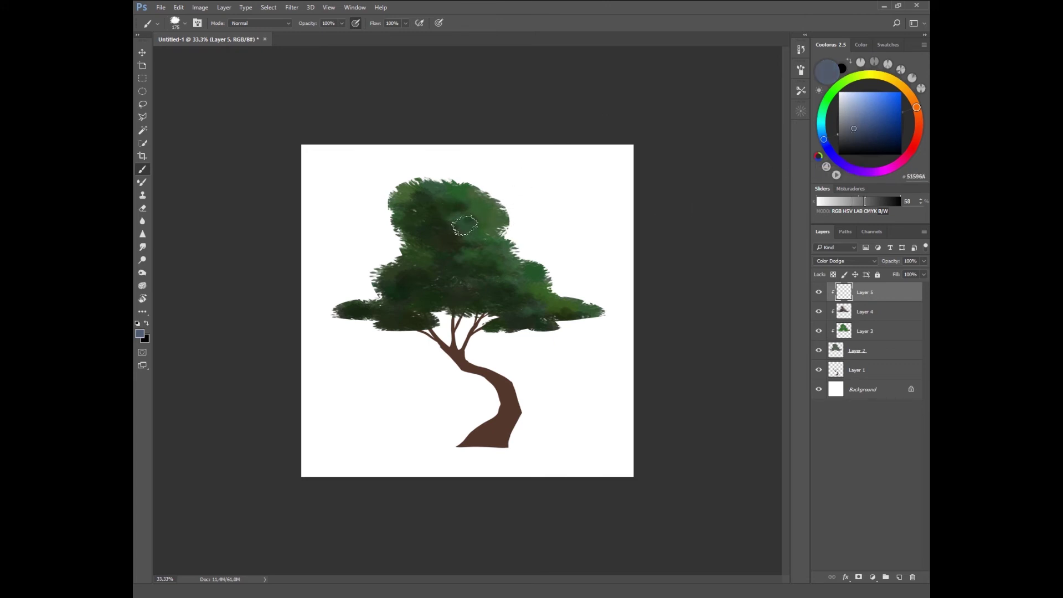
mouse_move(487, 202)
mouse_down()
mouse_move(483, 232)
mouse_move(471, 232)
mouse_up()
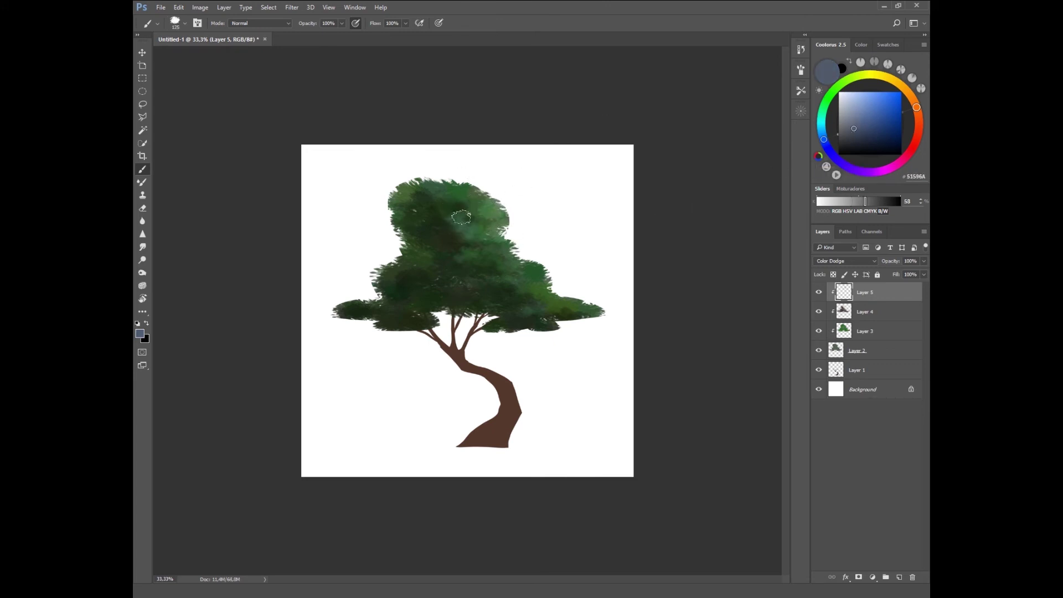
key(bracketleft)
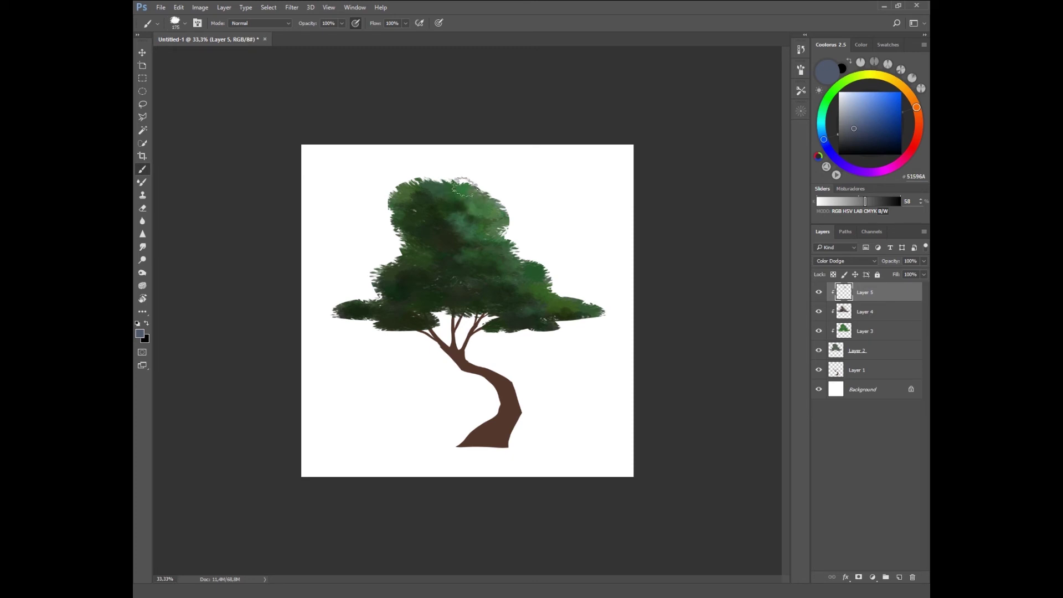
drag(470, 193, 412, 183)
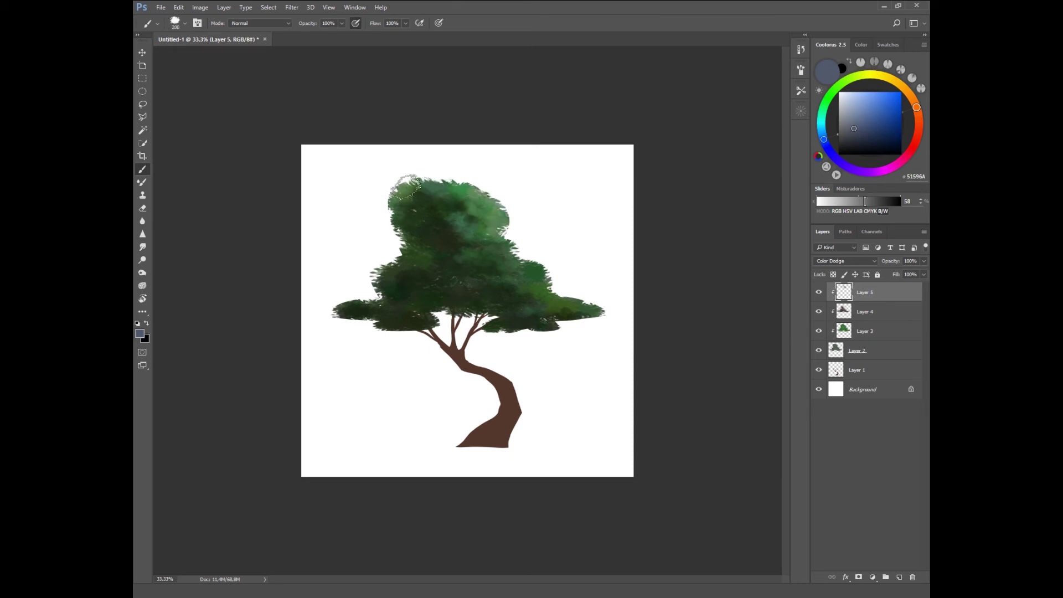
key(bracketright)
key(bracketright)
key(bracketright)
key(bracketleft)
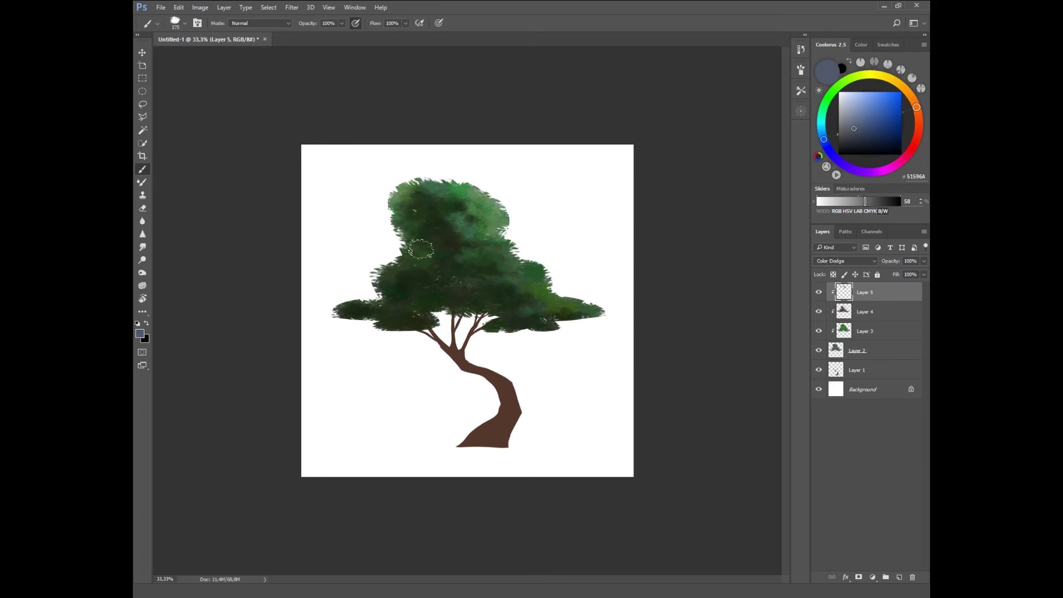
mouse_move(391, 226)
mouse_down()
mouse_move(372, 299)
mouse_move(324, 309)
mouse_up()
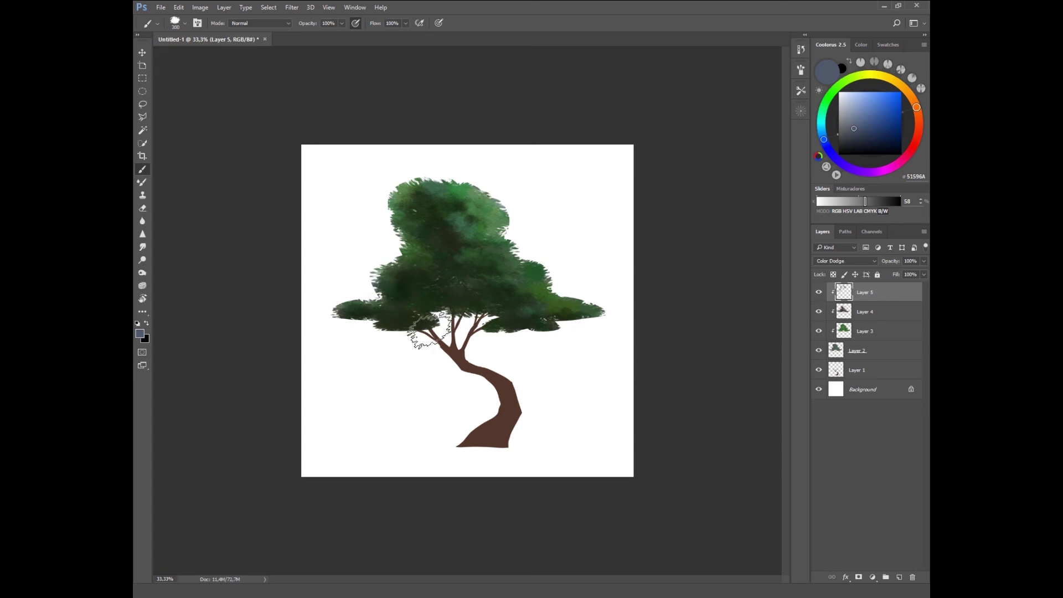
Step: Lighten the lower canopy near the branches and erase excess highlights
key(bracketright)
key(bracketright)
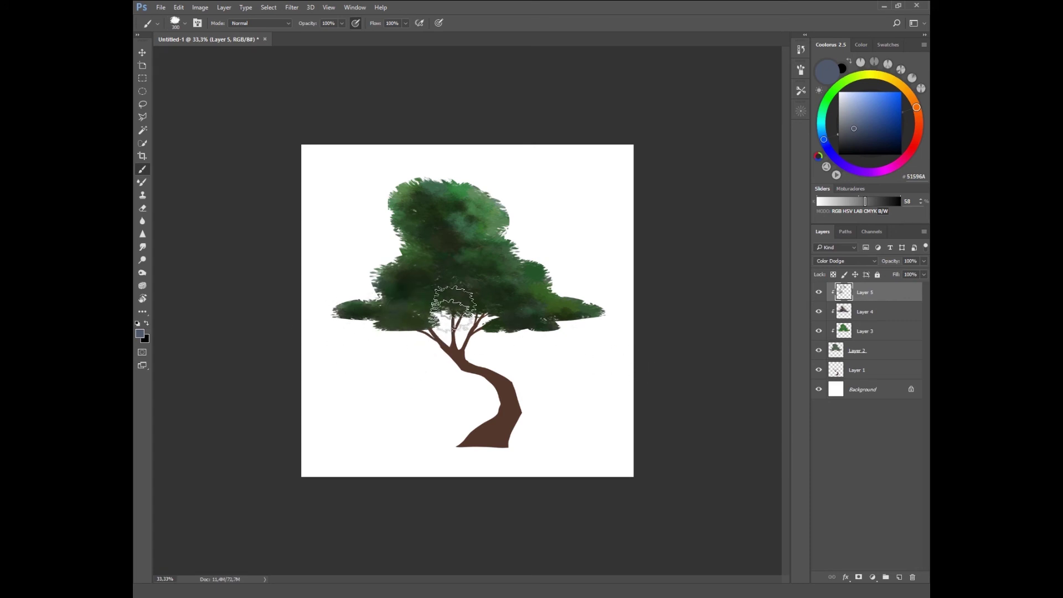
drag(452, 310, 460, 316)
key(bracketleft)
key(e)
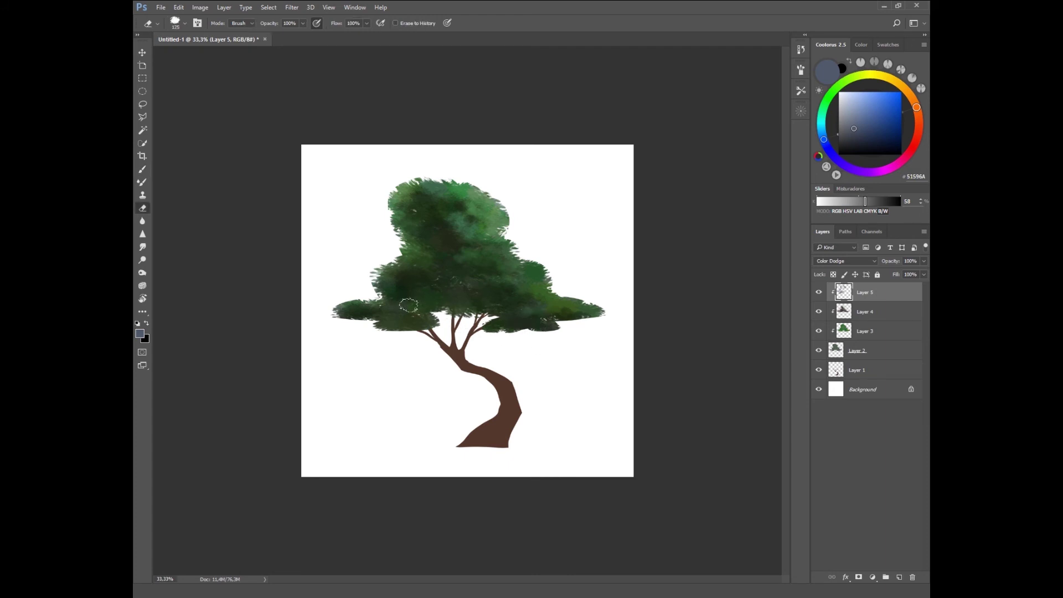
key(b)
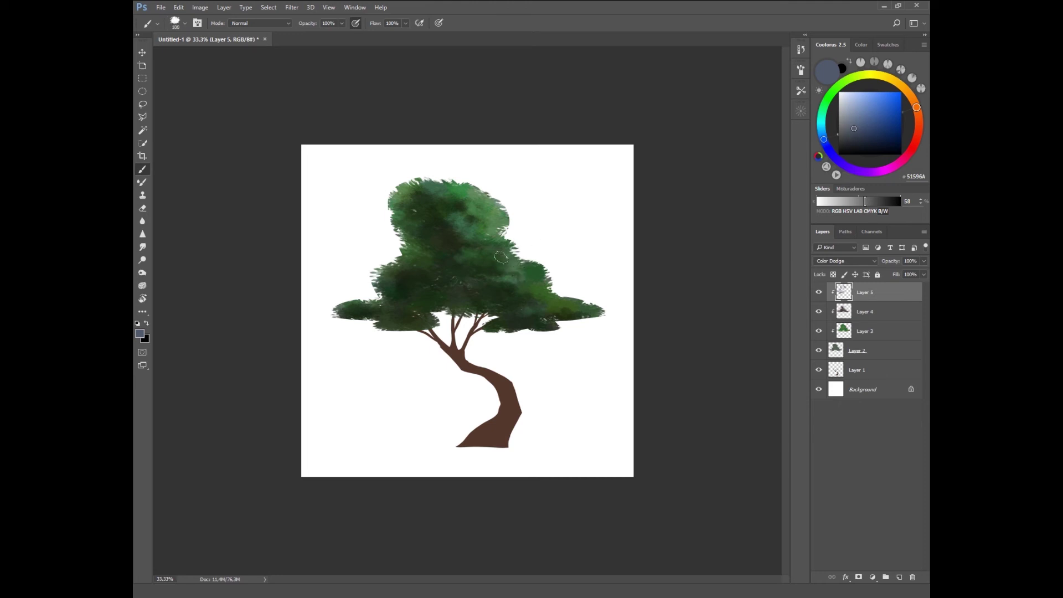
key(bracketleft)
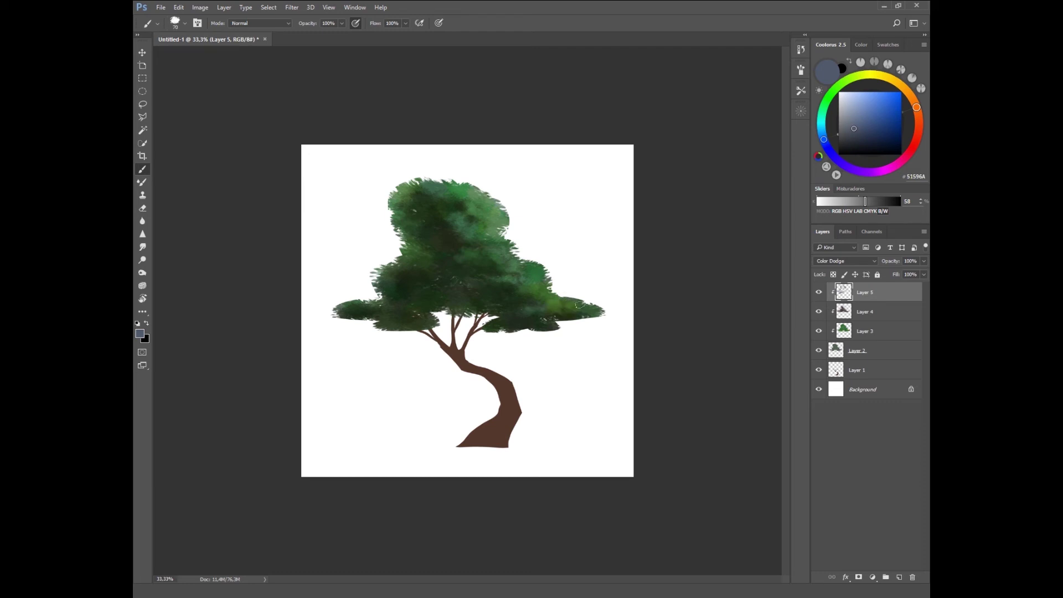
key(bracketright)
key(bracketright)
key(e)
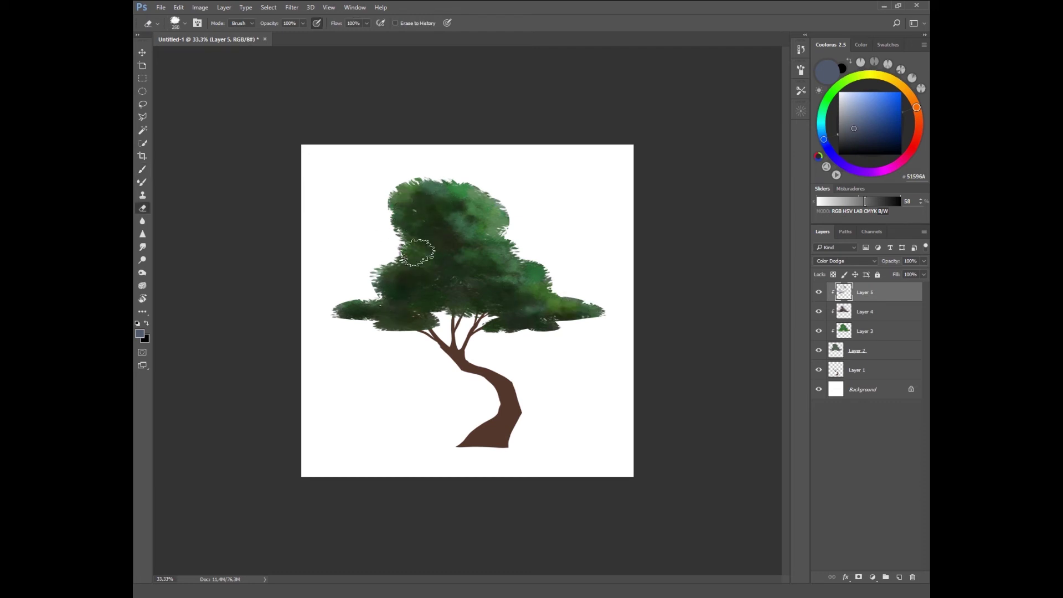
key(bracketright)
key(bracketright)
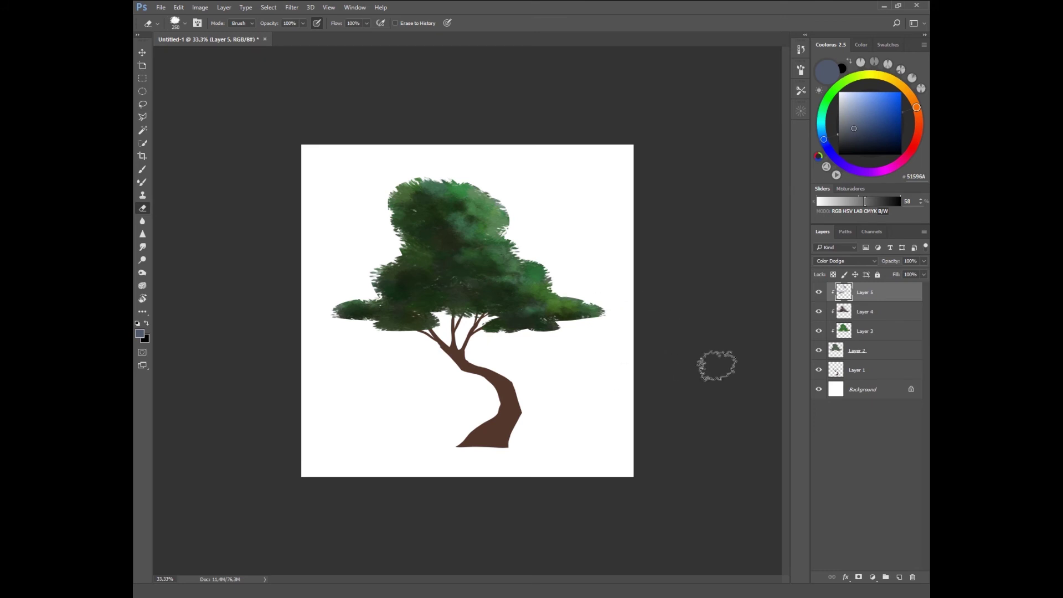
Step: Shade the canopy on Hard Light Layer 4 with a greyish dark brown, using a large brush
click(864, 313)
key(d)
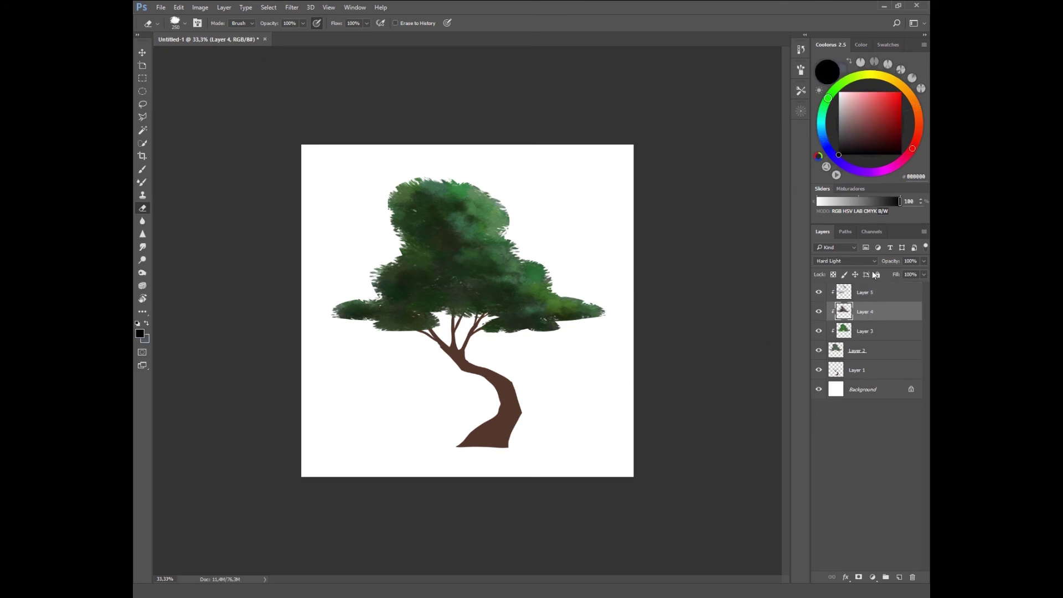
click(855, 140)
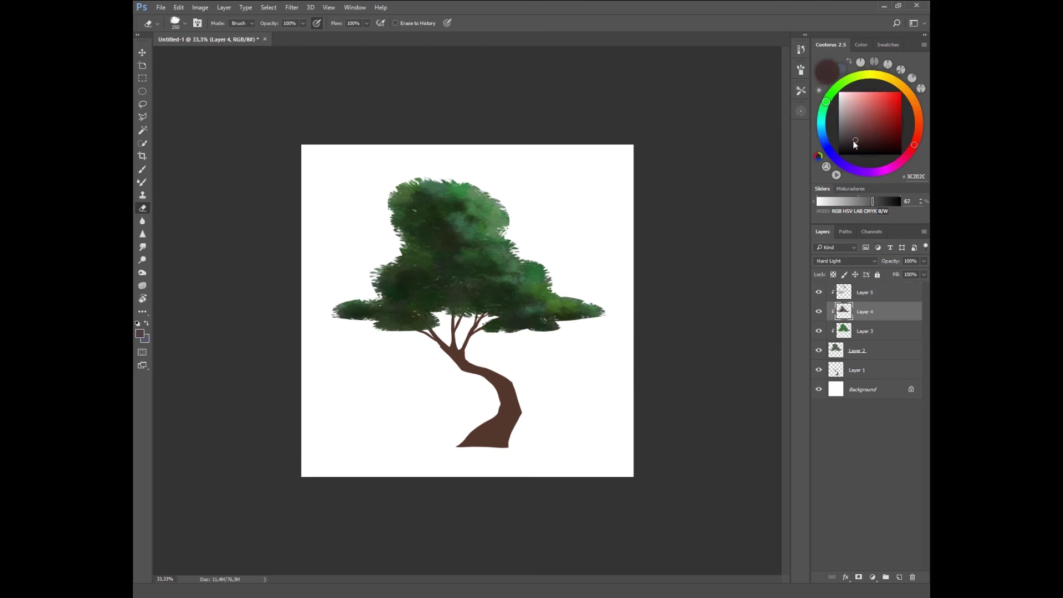
key(b)
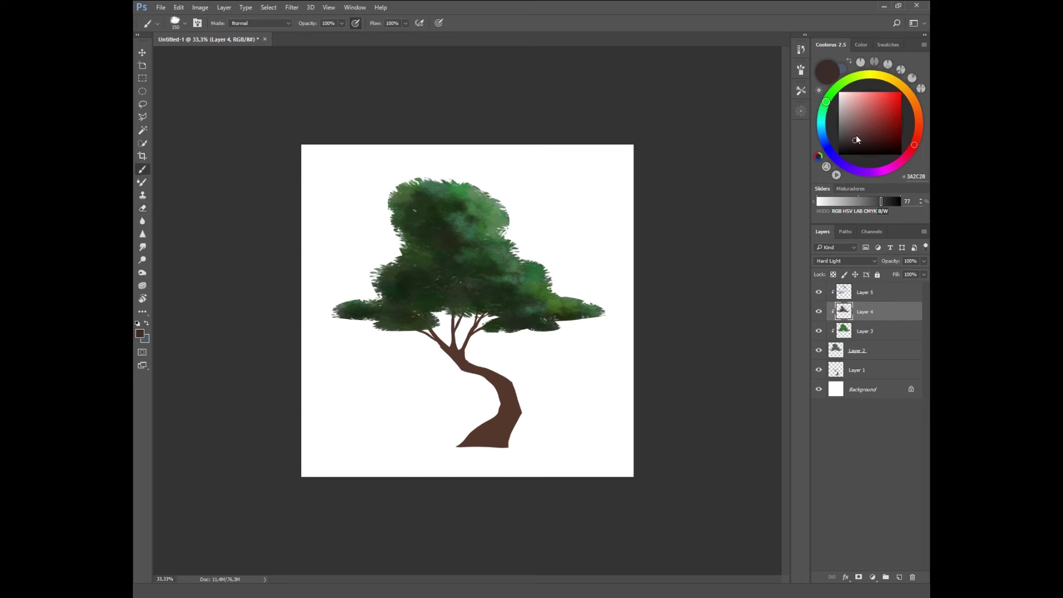
click(850, 138)
key(bracketright)
key(bracketright)
key(bracketright)
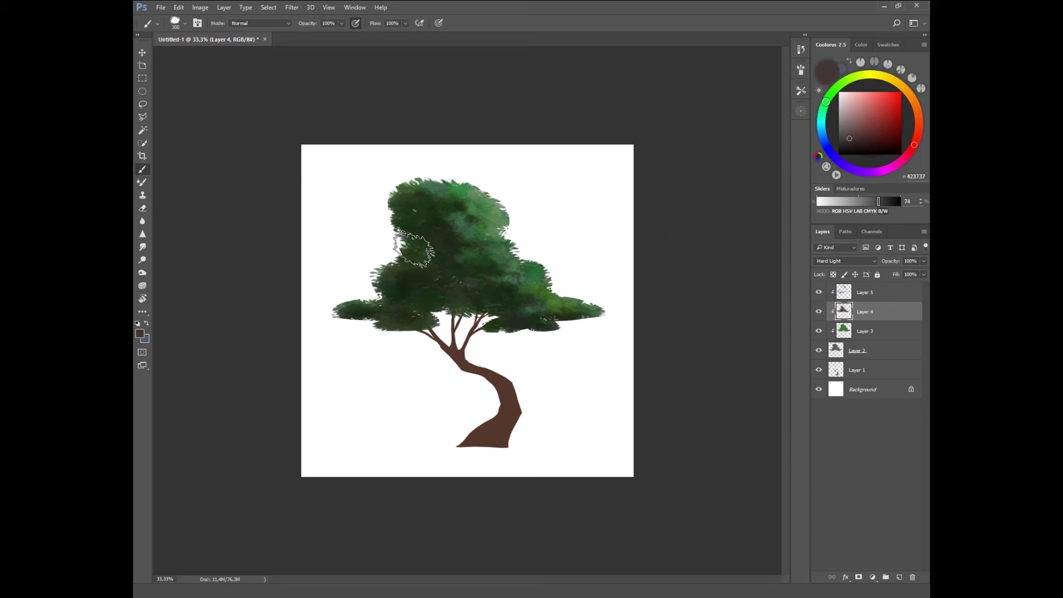
key(bracketleft)
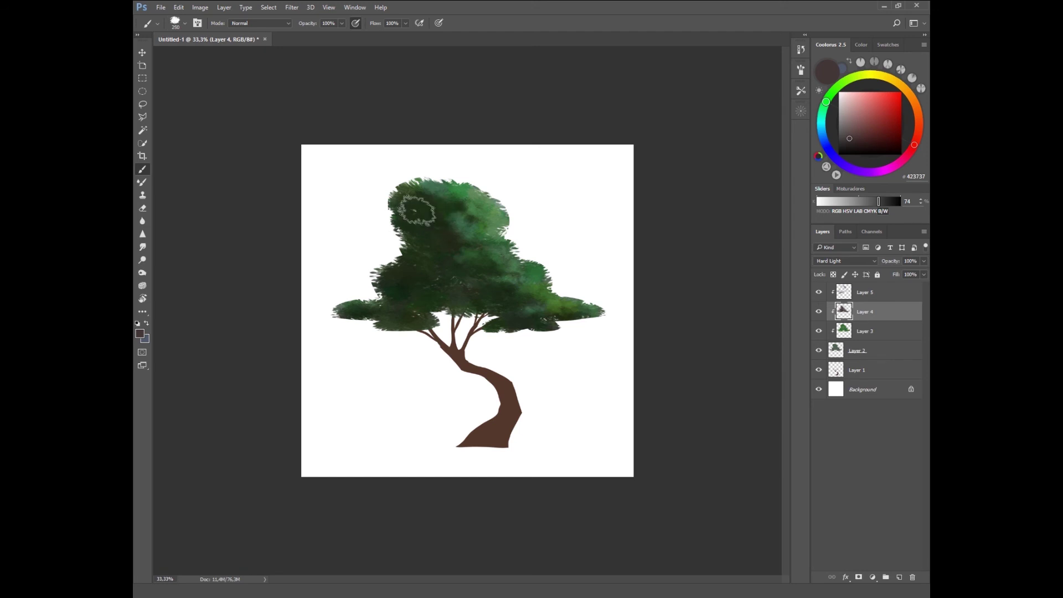
key(bracketright)
key(bracketright)
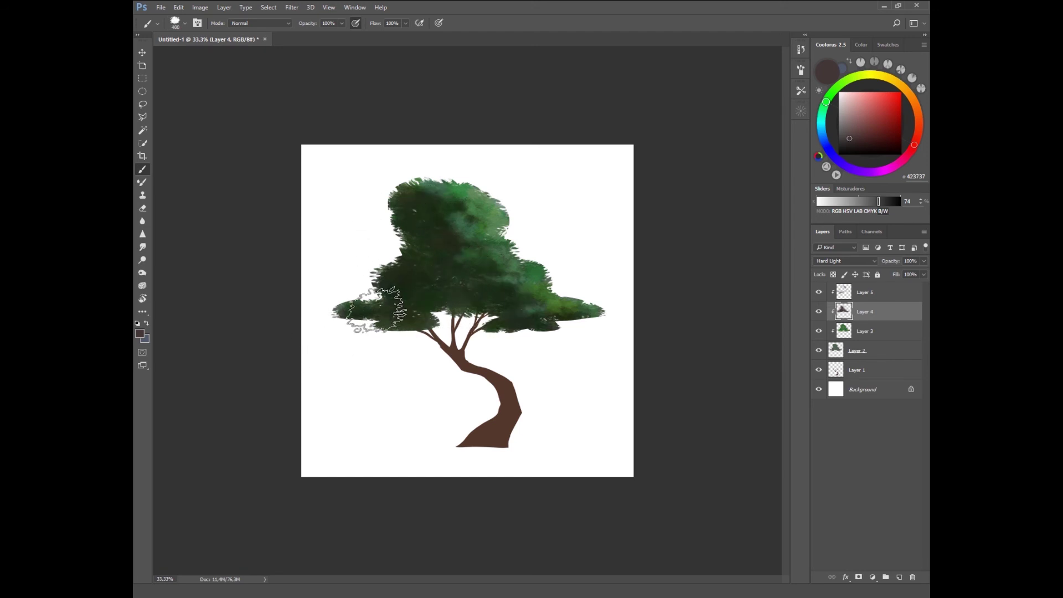
key(bracketleft)
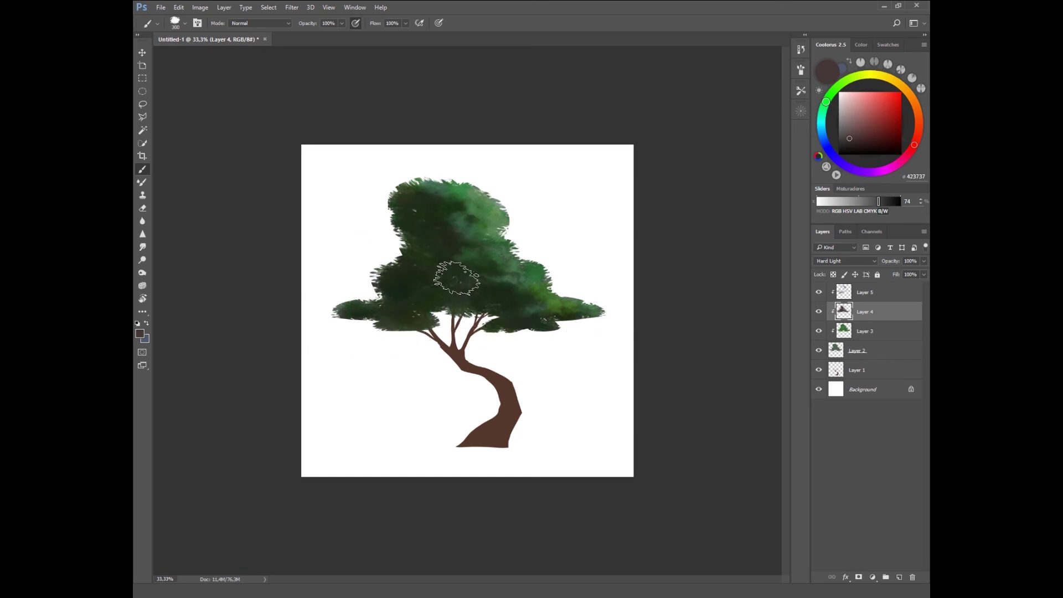
key(bracketright)
key(bracketright)
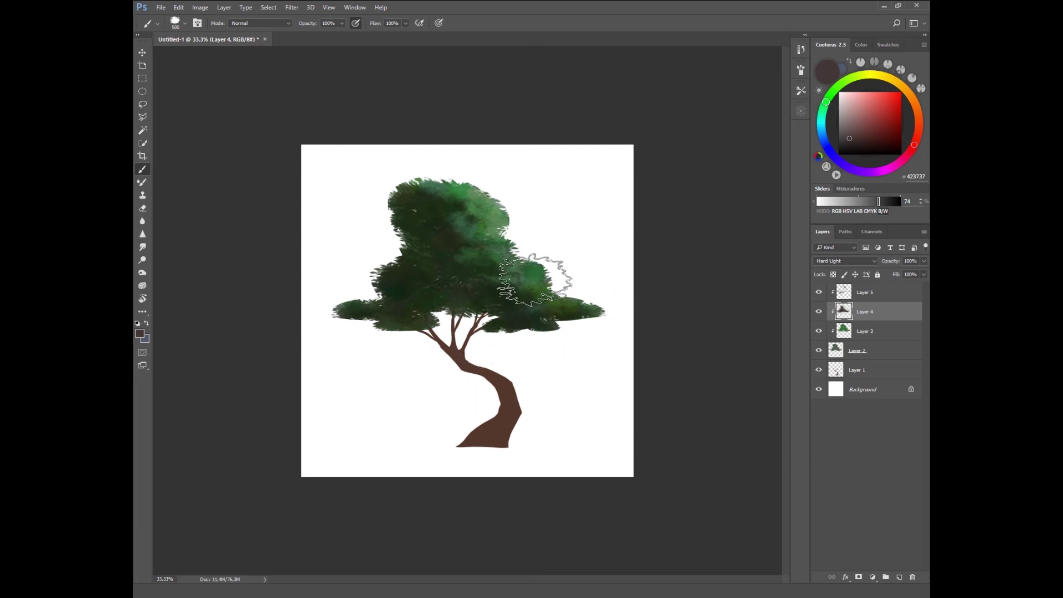
Step: Touch up Layer 5 highlights with a small brush, then erase upper shading on Layer 4
click(864, 292)
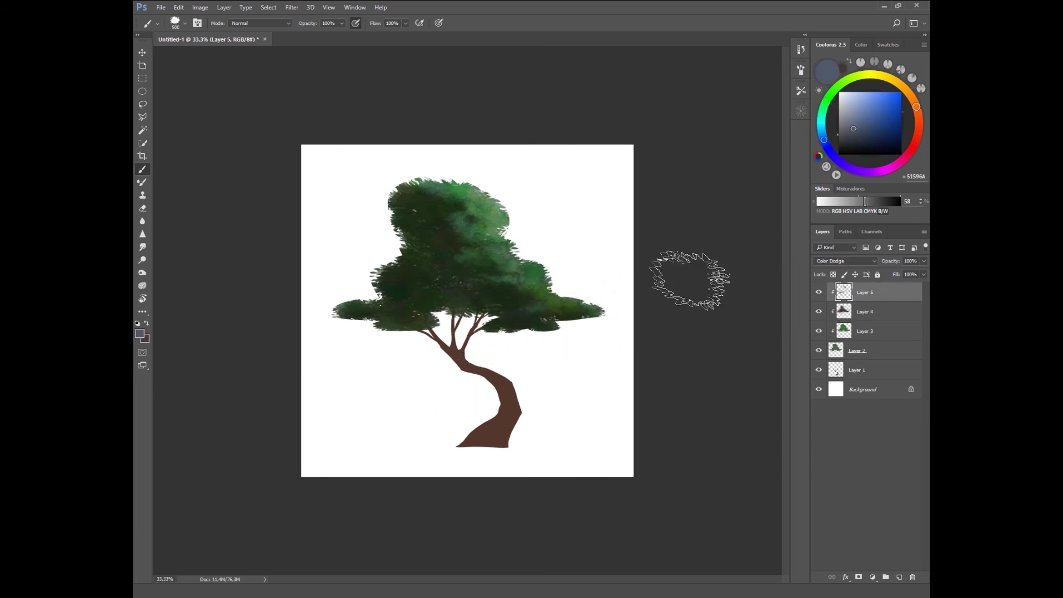
key(bracketleft)
key(bracketleft)
key(bracketleft)
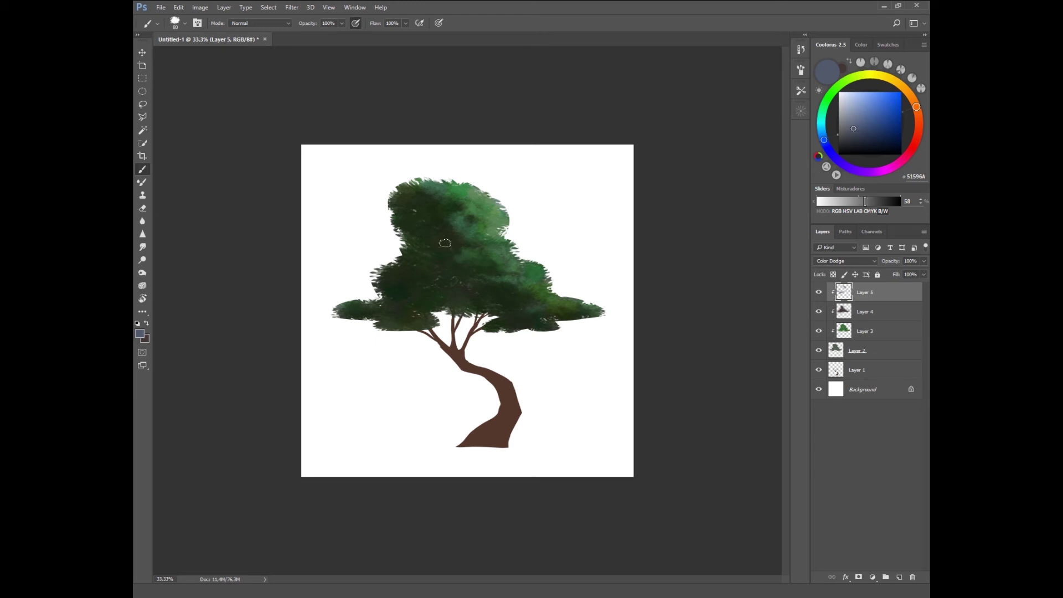
click(864, 311)
key(e)
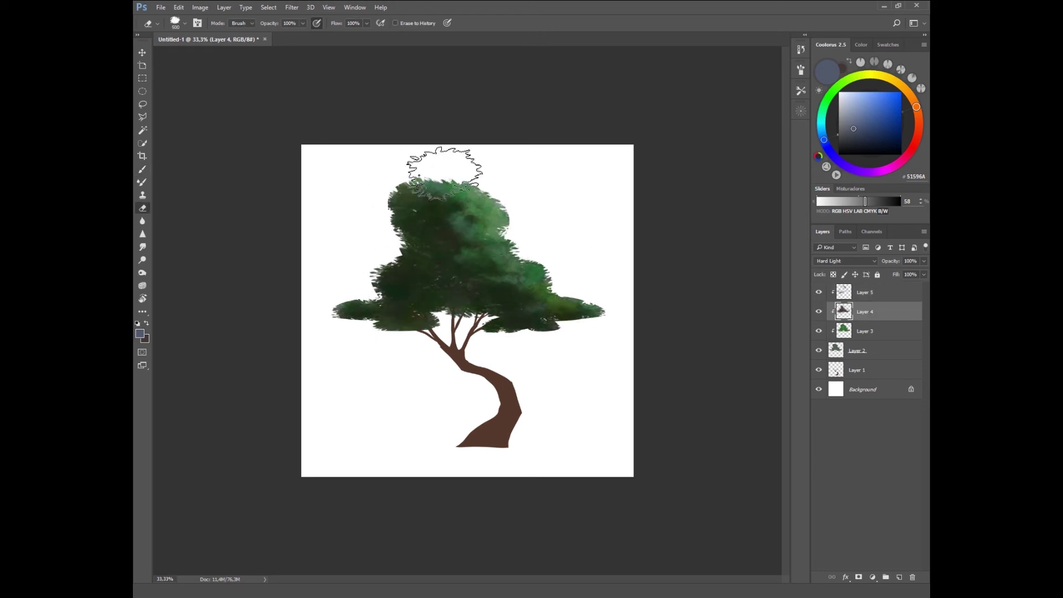
key(bracketright)
key(bracketright)
key(bracketright)
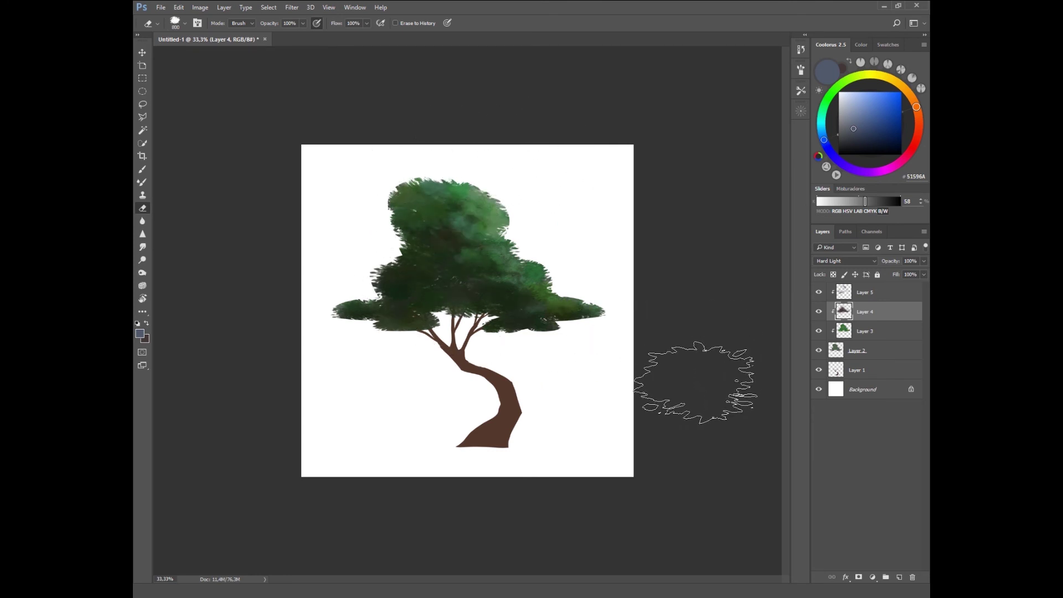
Step: Toggle the highlight, shading and trunk layers to compare, and make Layer 1 current
click(819, 292)
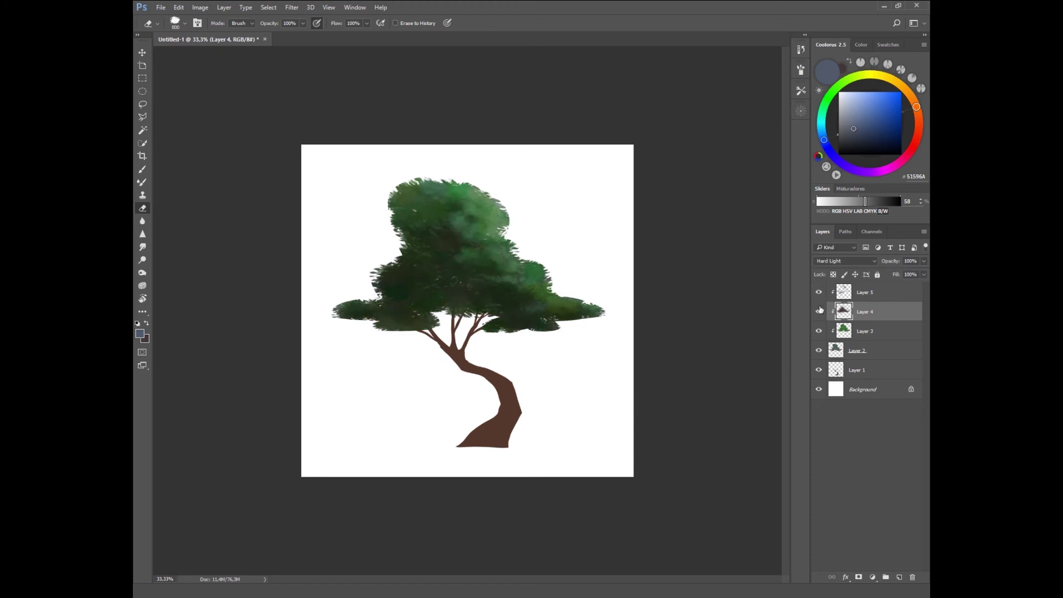
click(818, 311)
click(819, 312)
click(818, 370)
click(877, 370)
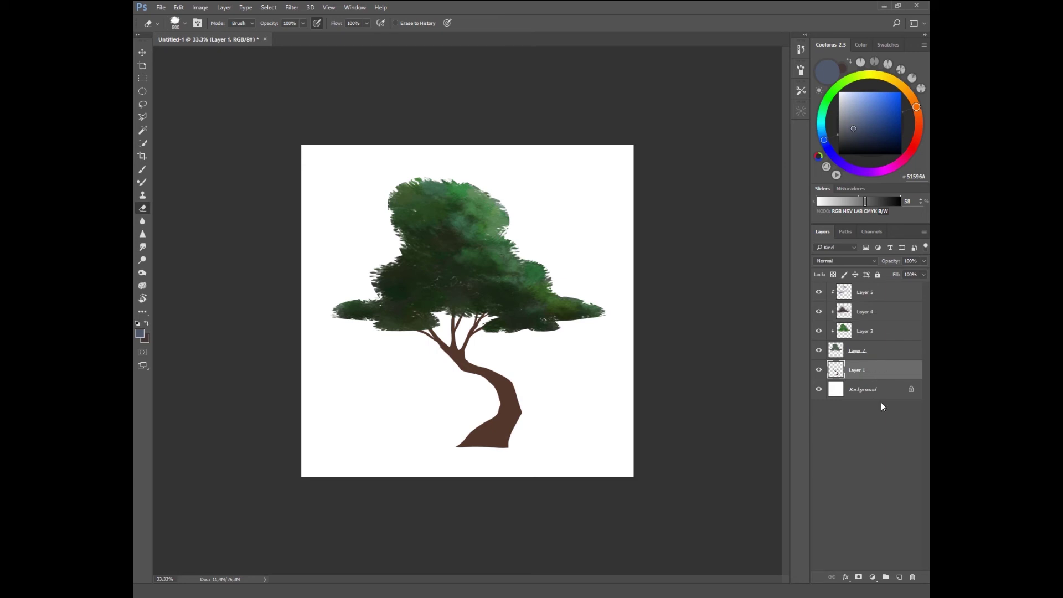
Step: Add a new layer clipped to the trunk and choose a textured bark brush
click(899, 577)
alt+click(859, 379)
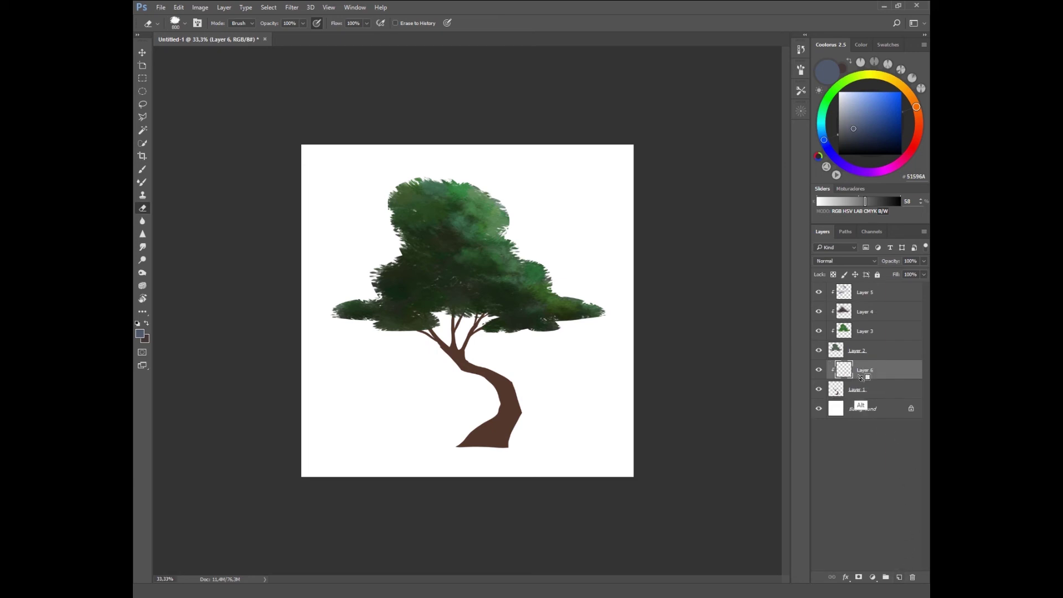
key(b)
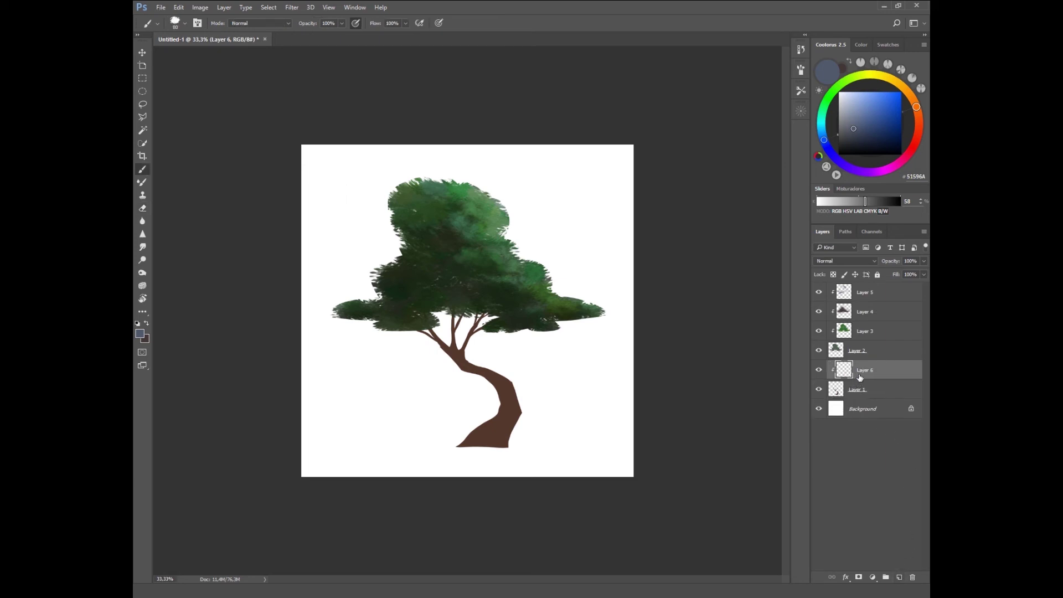
right_click(489, 312)
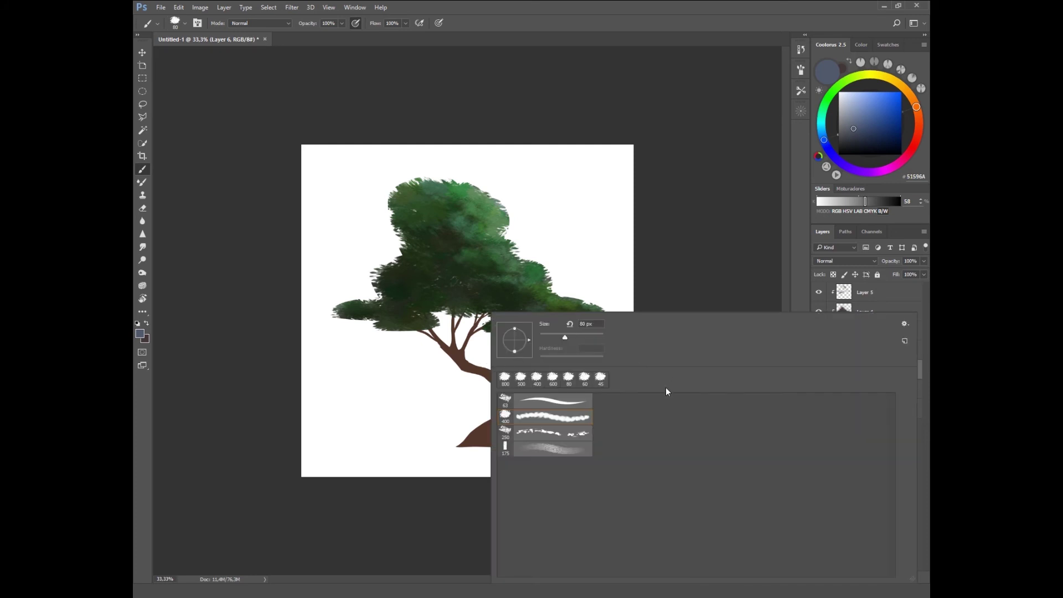
double_click(568, 437)
Step: Paint dark brown bark texture over the lower and upper trunk
alt+click(512, 417)
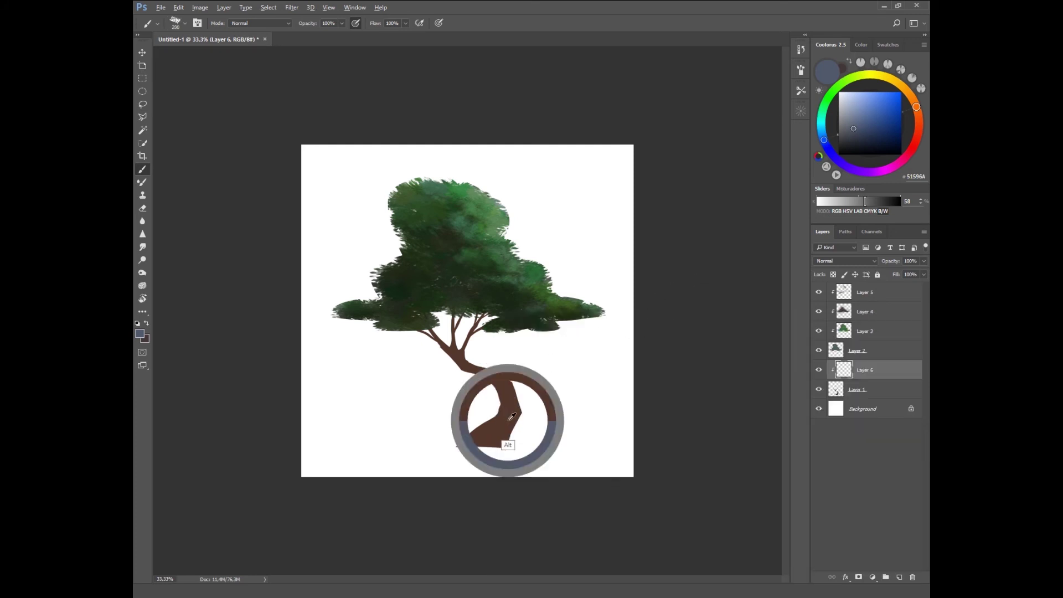
click(861, 140)
drag(866, 142, 867, 143)
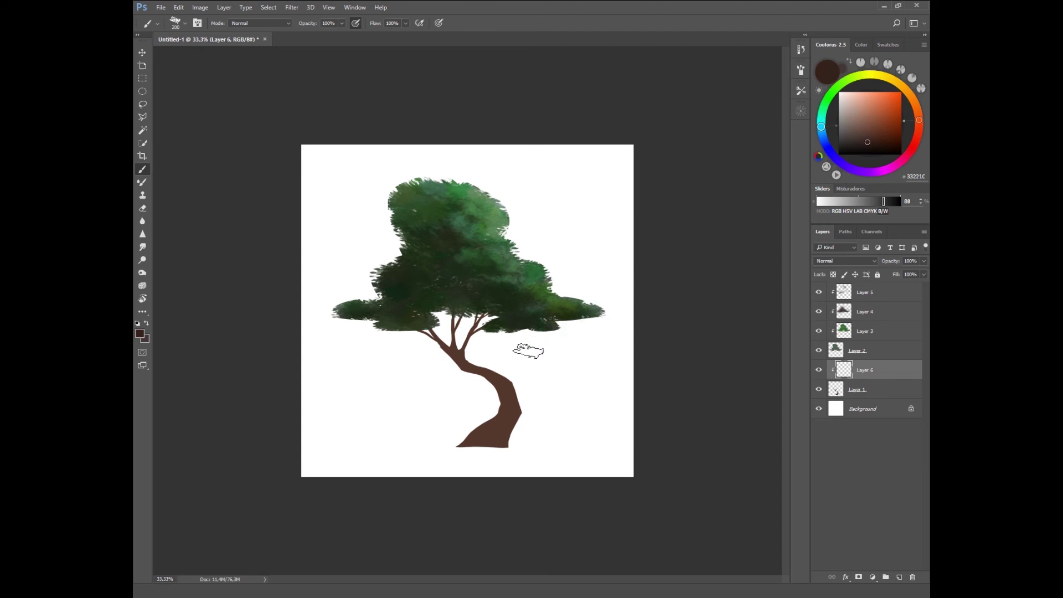
drag(508, 410, 465, 451)
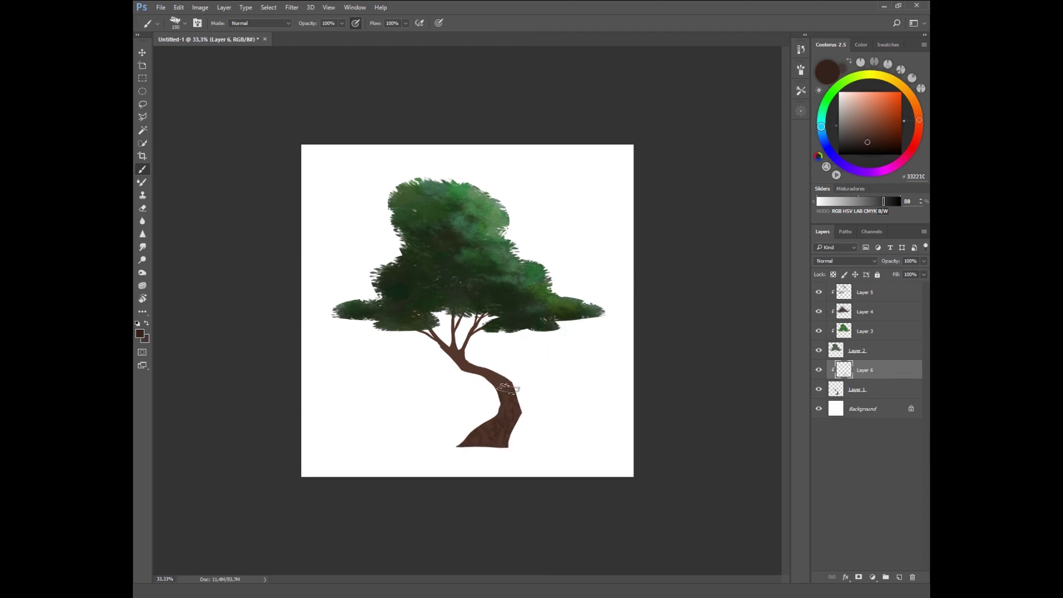
key(bracketleft)
key(bracketleft)
drag(476, 368, 465, 369)
key(bracketright)
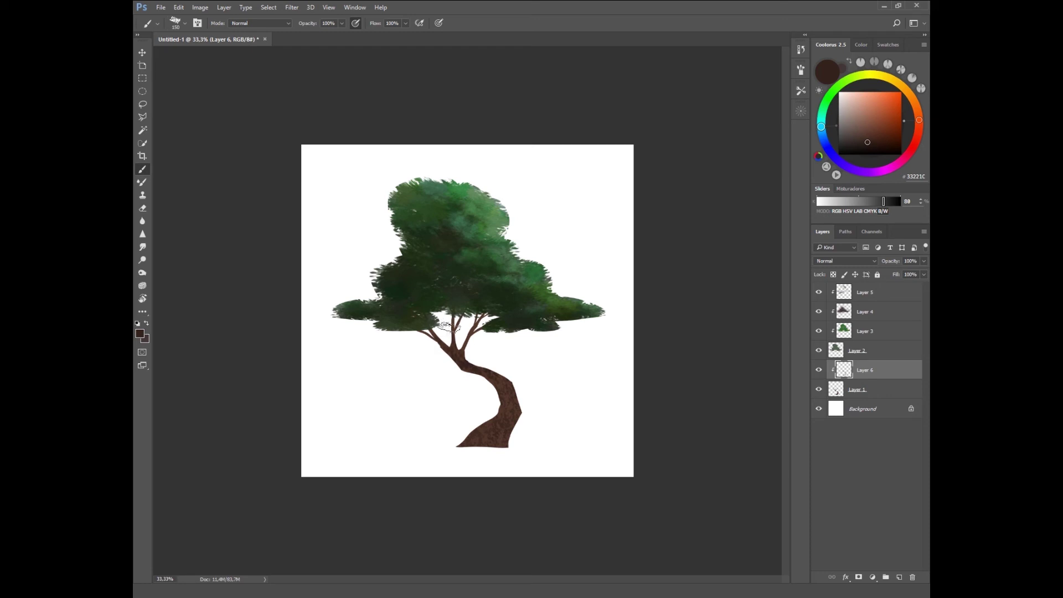
drag(480, 310, 501, 436)
Step: Try warm mid, reddish and very dark browns for the bark at different brush sizes
click(872, 134)
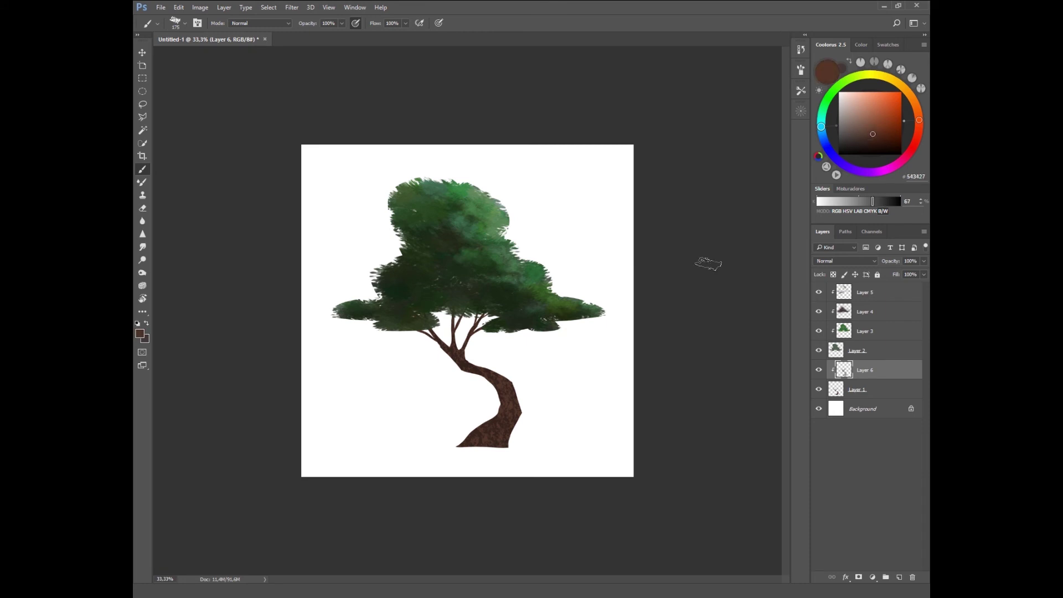
key(bracketleft)
key(bracketleft)
click(884, 130)
key(bracketright)
key(bracketright)
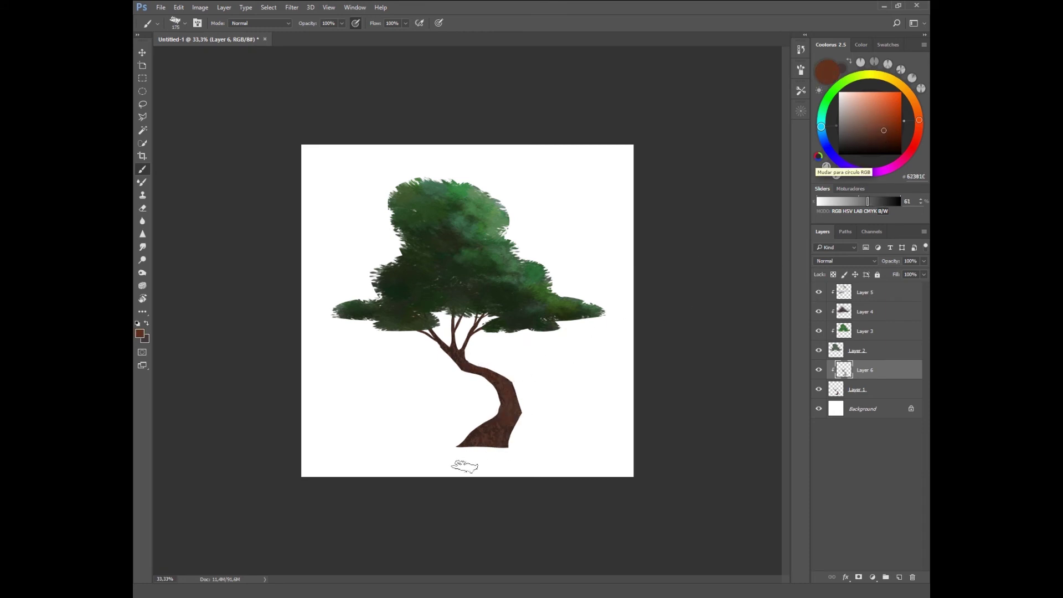
click(876, 143)
key(bracketleft)
key(bracketleft)
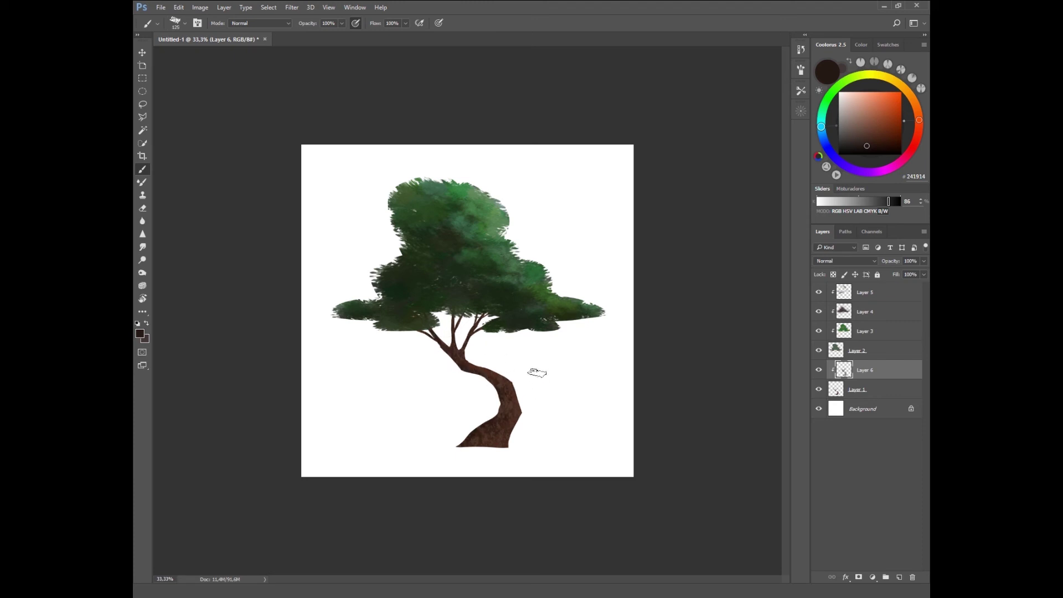
key(F5)
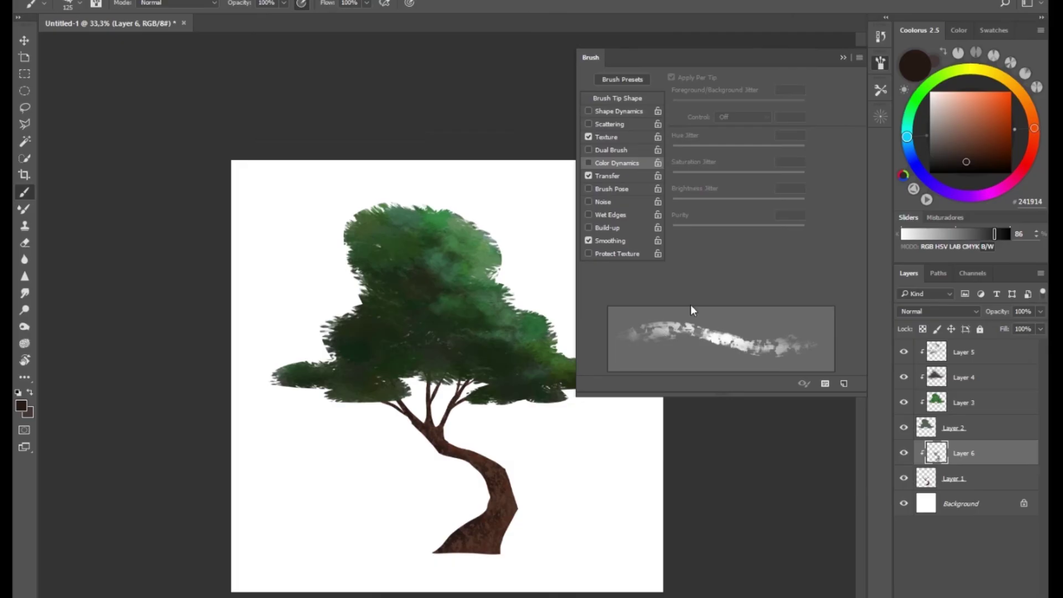
Step: Turn off brush texture Invert and pick a dark brown sampled from the trunk
click(633, 136)
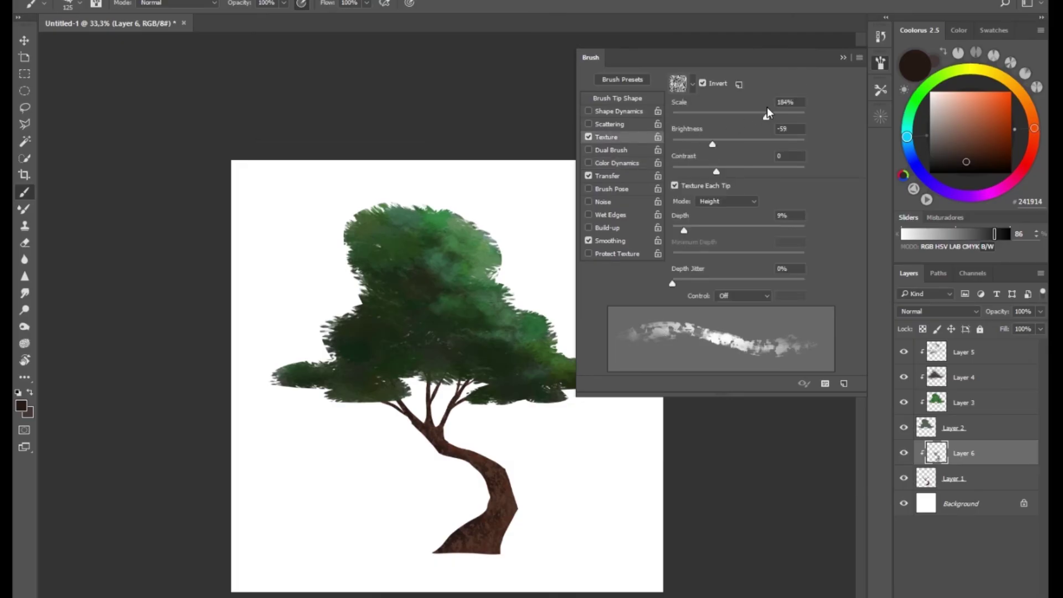
click(702, 83)
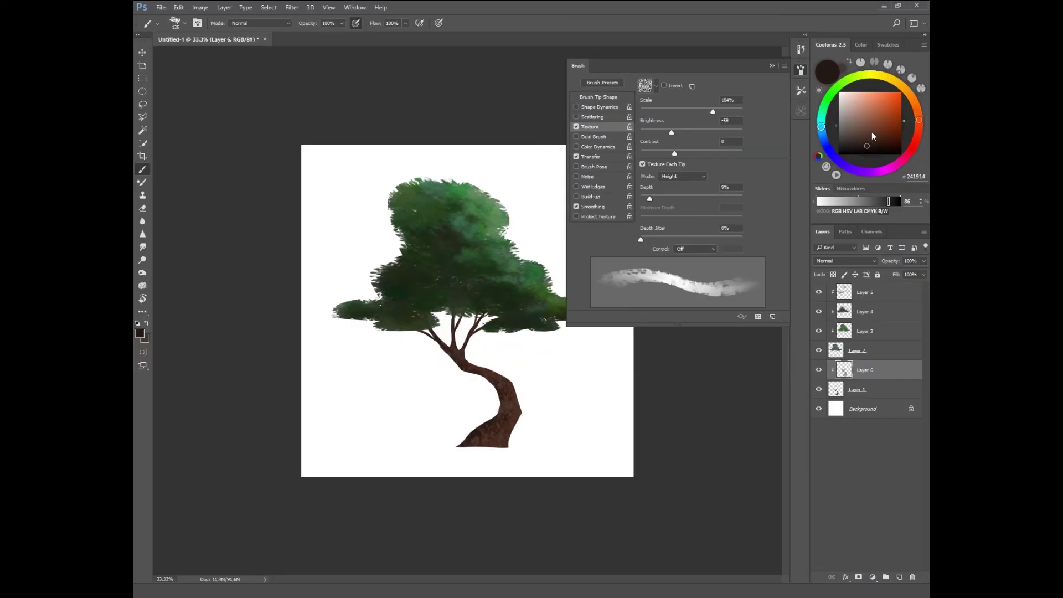
drag(872, 133, 874, 134)
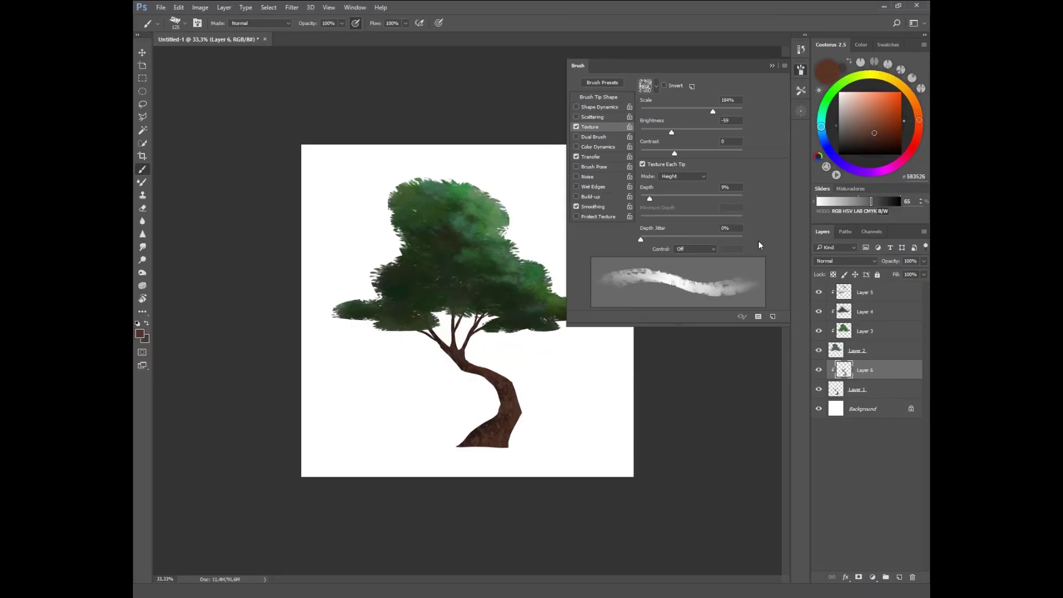
click(868, 136)
alt+click(506, 419)
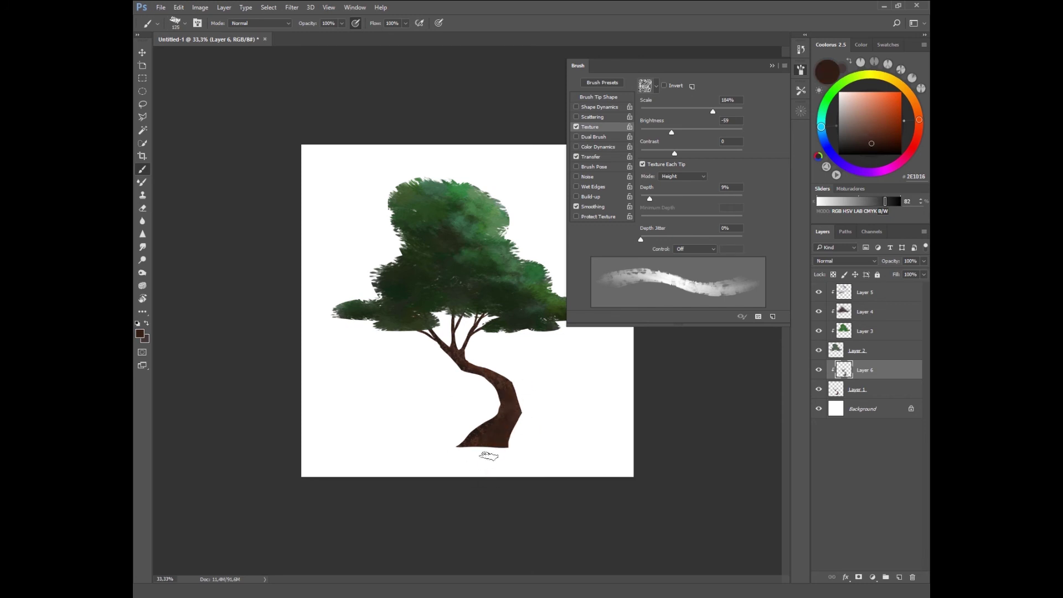
key(bracketright)
Step: Re-enable texture Invert, test and undo a lighter brown stroke, then add Layer 7
click(680, 88)
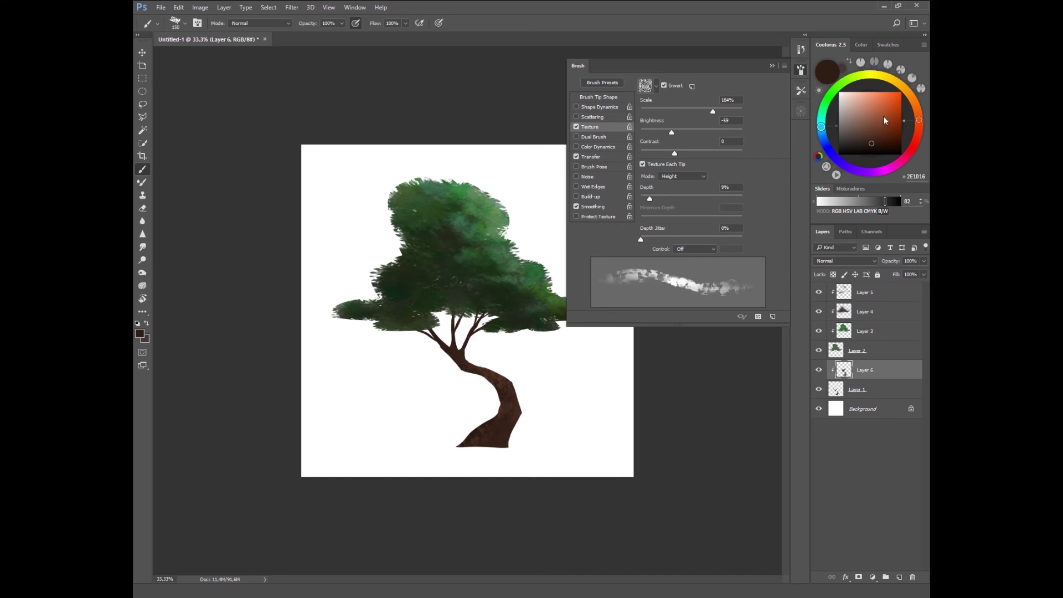
drag(884, 120, 872, 112)
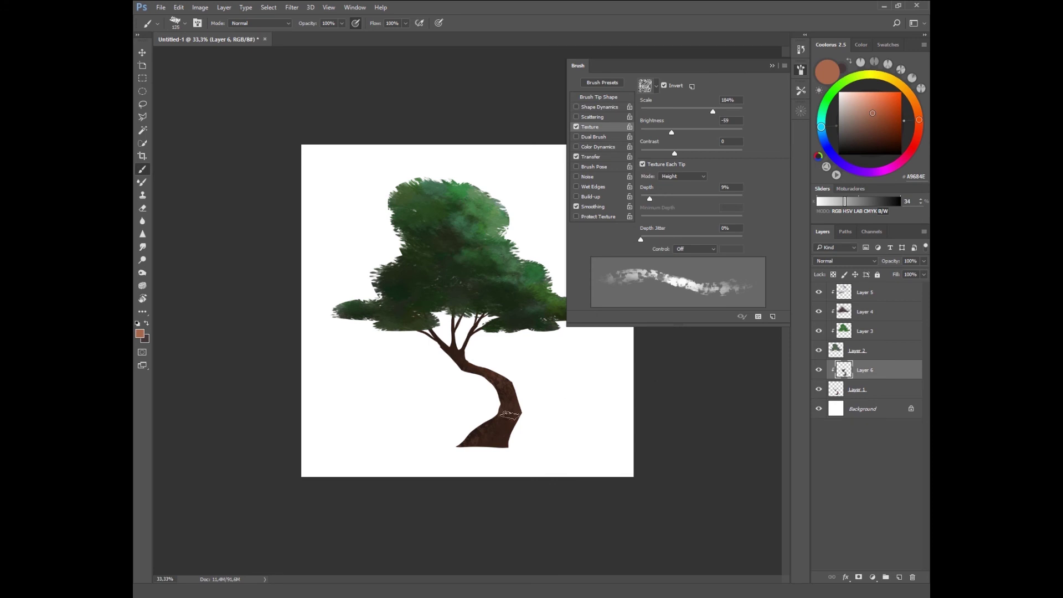
drag(510, 413, 502, 440)
key(ctrl+z)
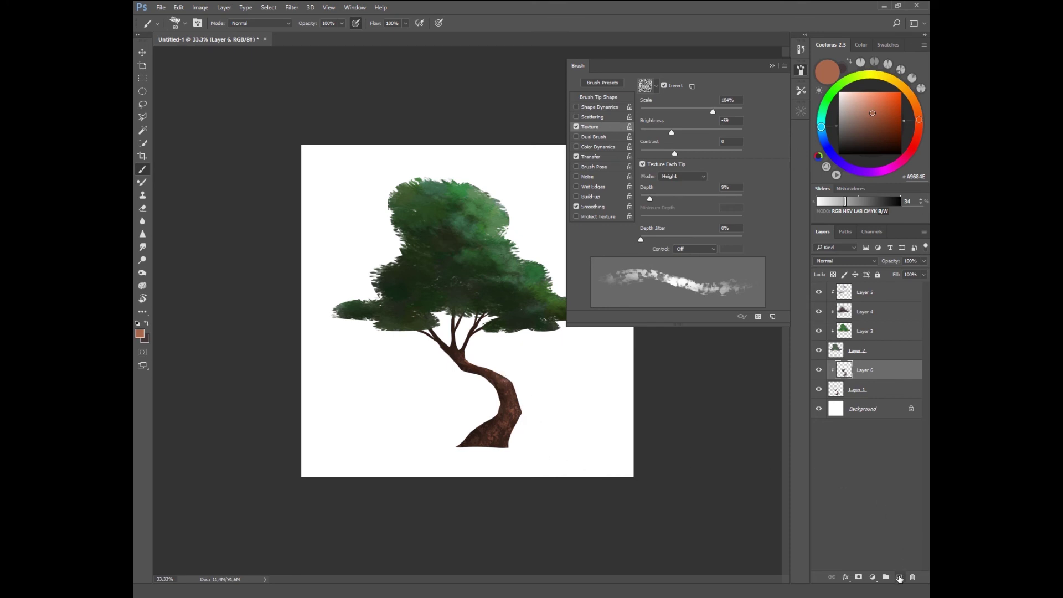
click(899, 577)
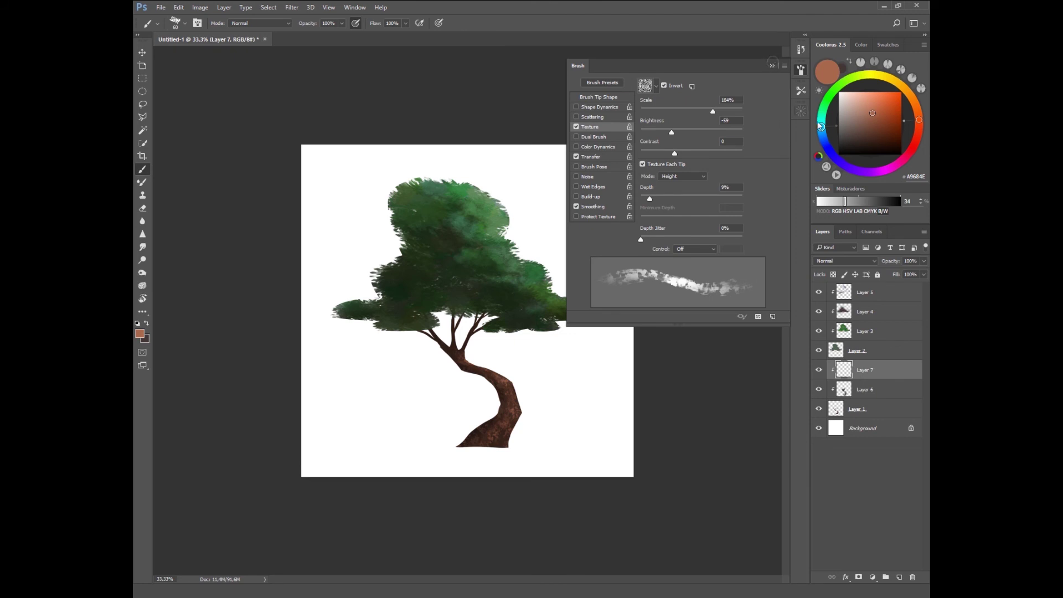
Step: Set Layer 7 to Color Dodge and choose the 175 px brush preset
click(796, 105)
click(850, 261)
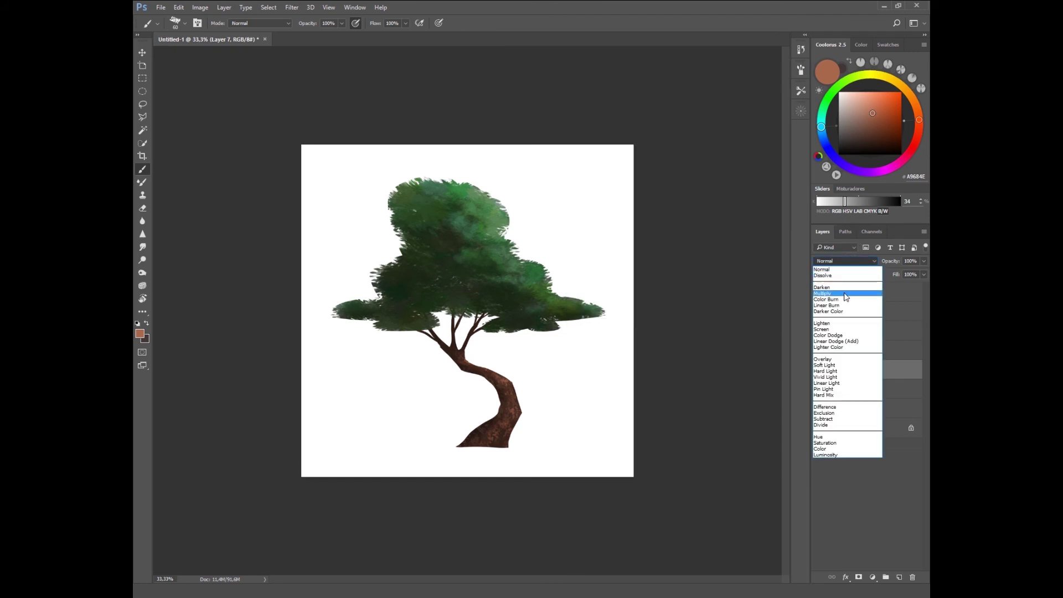
click(837, 336)
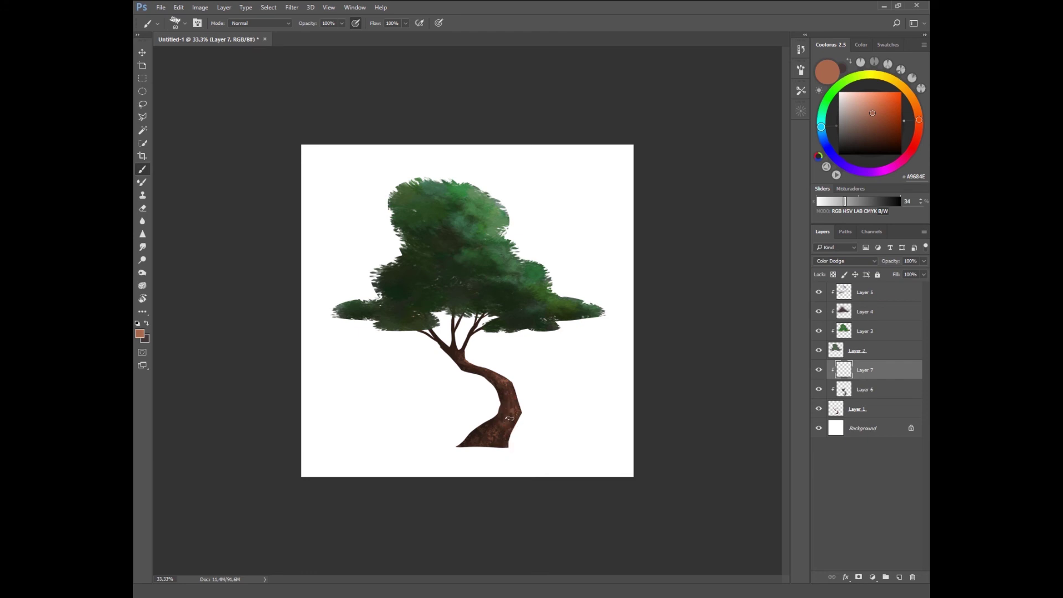
right_click(508, 422)
click(571, 450)
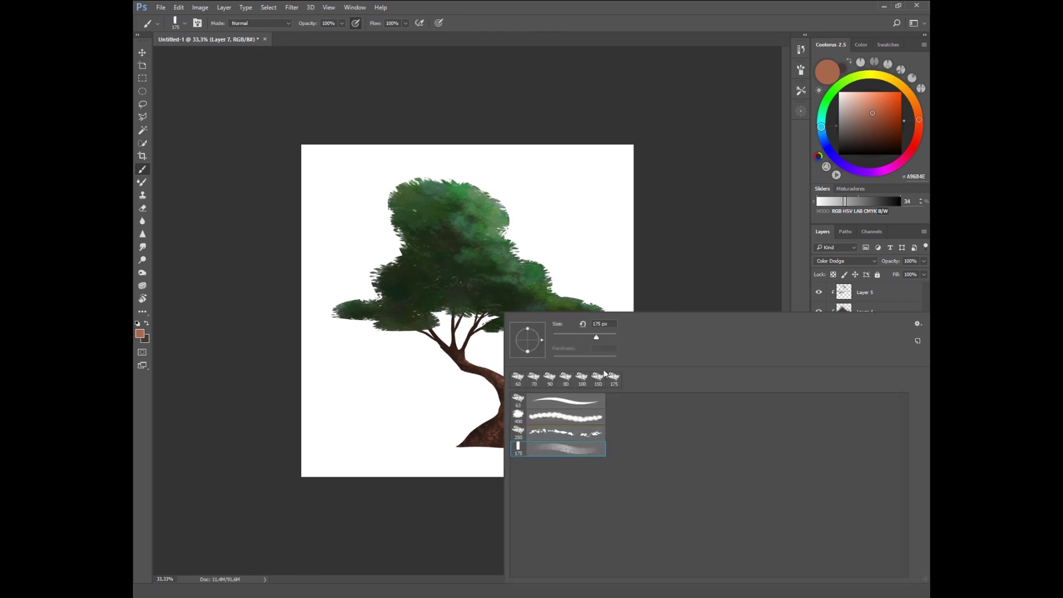
key(Escape)
Step: Paint faint muted greyish-brown highlights along the trunk's centre and right edge
key(bracketleft)
key(bracketleft)
key(bracketleft)
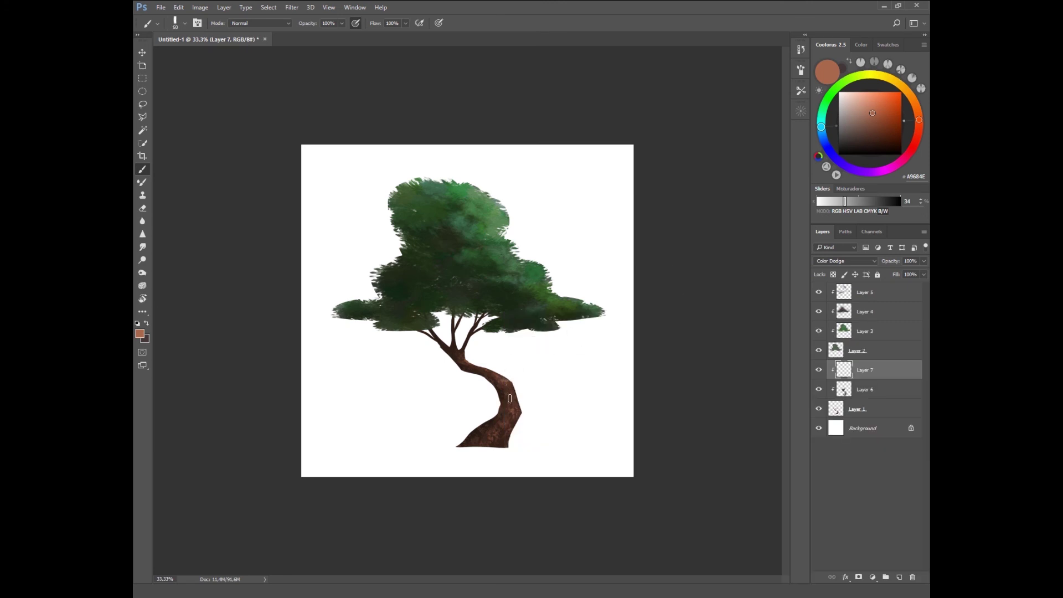
click(855, 126)
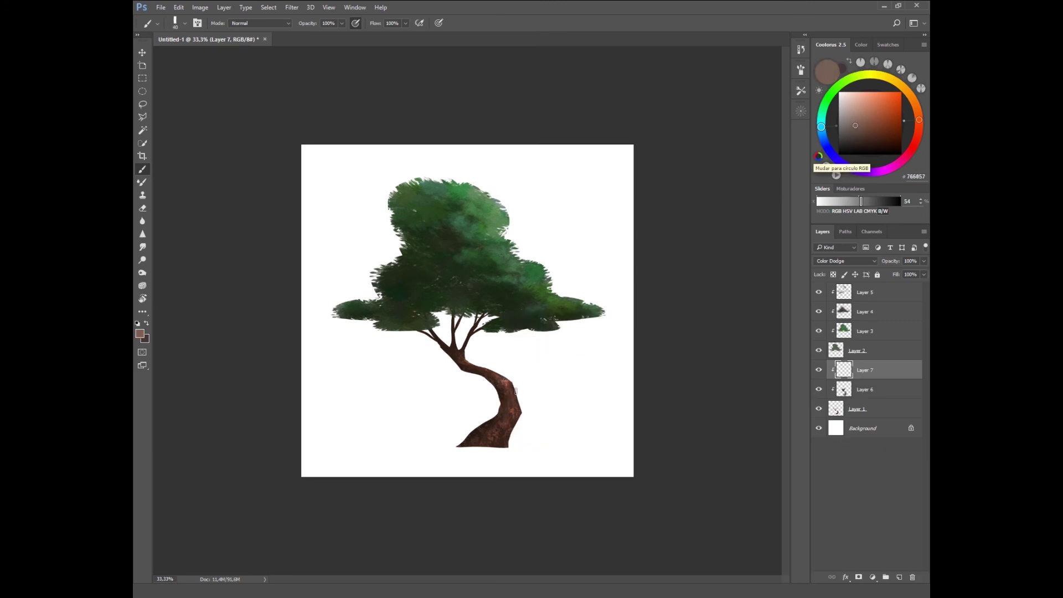
click(851, 123)
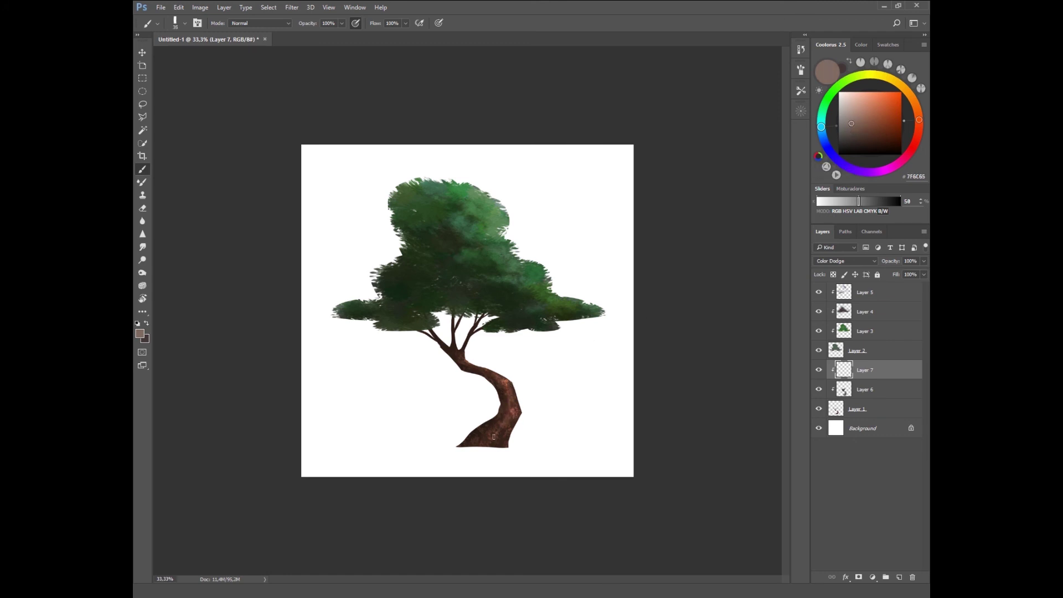
drag(474, 364, 501, 380)
key(bracketleft)
drag(848, 119, 849, 126)
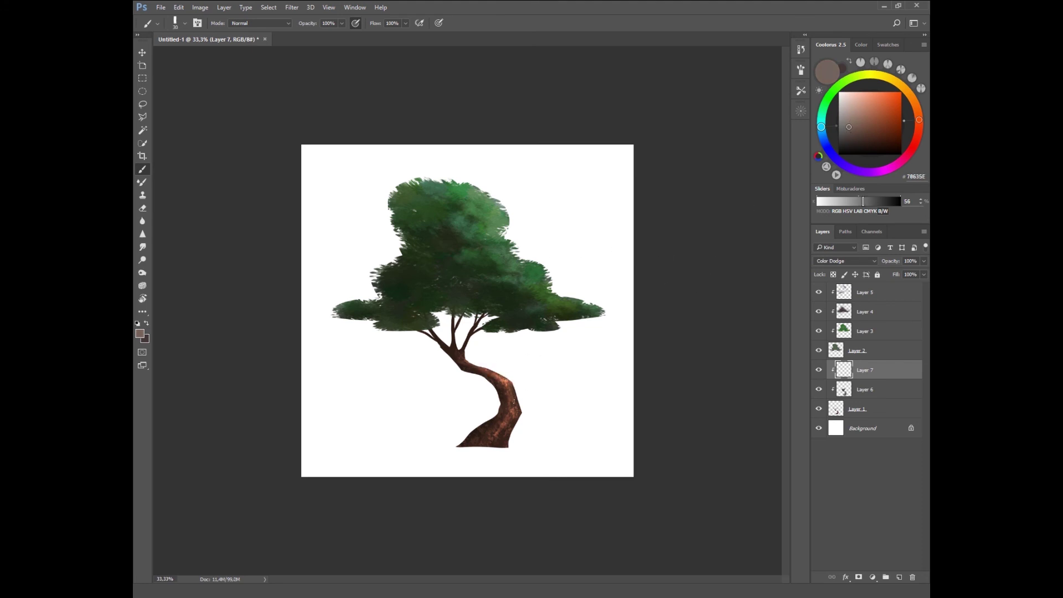
drag(514, 418, 507, 427)
Step: Lower the saturation and lightness of Layer 7's trunk highlights with Hue/Saturation
key(ctrl+u)
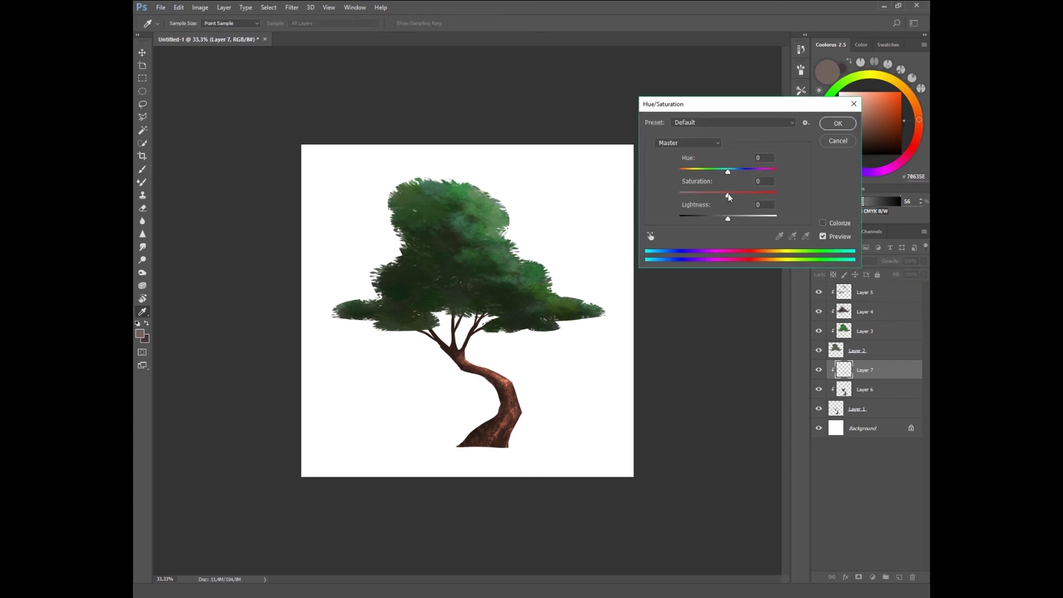
drag(728, 195, 705, 195)
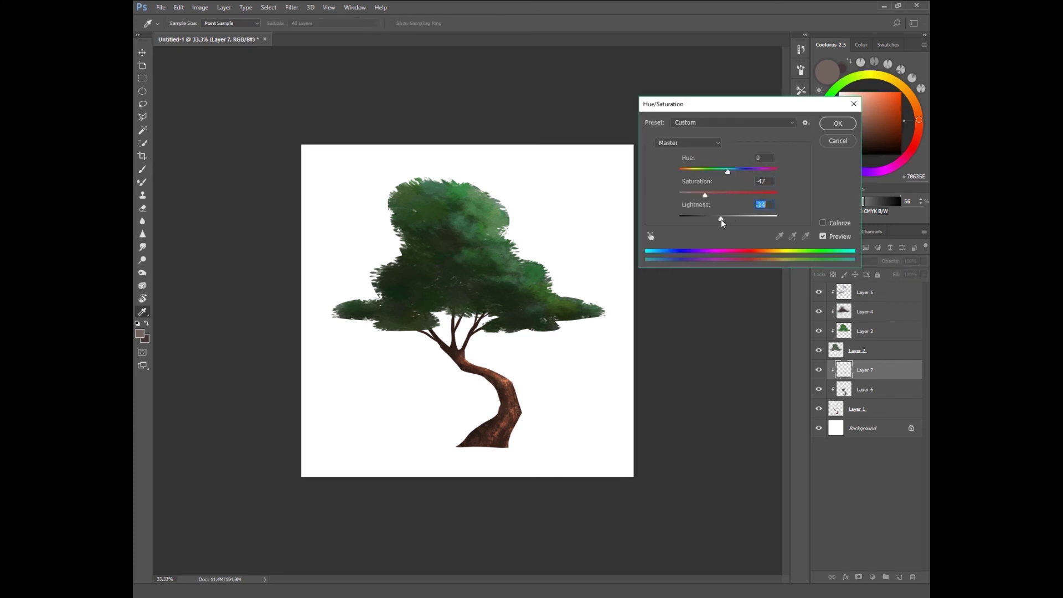
click(838, 123)
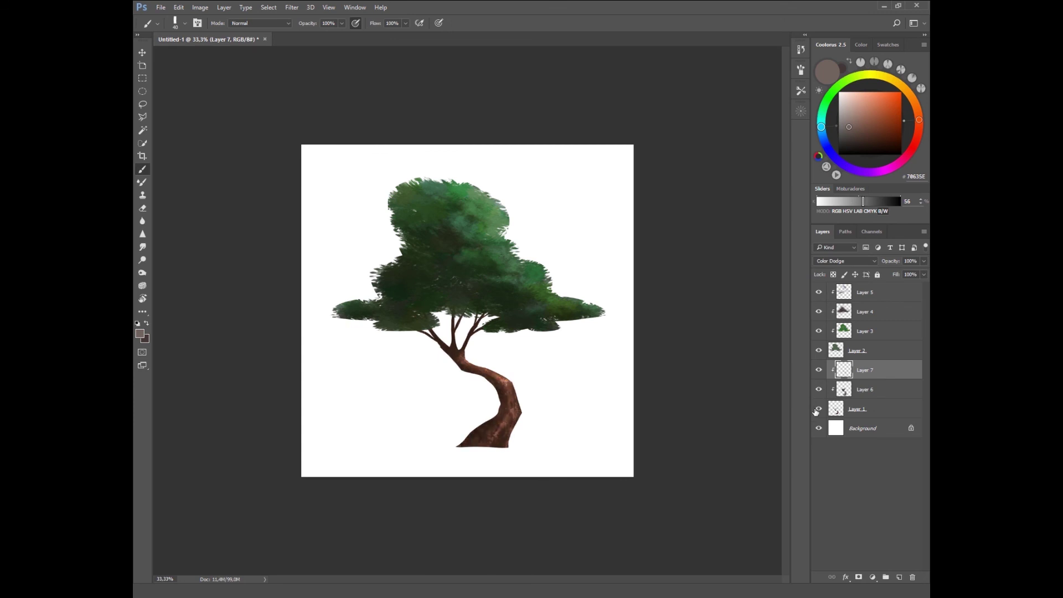
Step: Slightly brighten and saturate Layer 6's bark, then select canopy Layers 2–5
click(844, 389)
key(ctrl+u)
drag(728, 216, 731, 170)
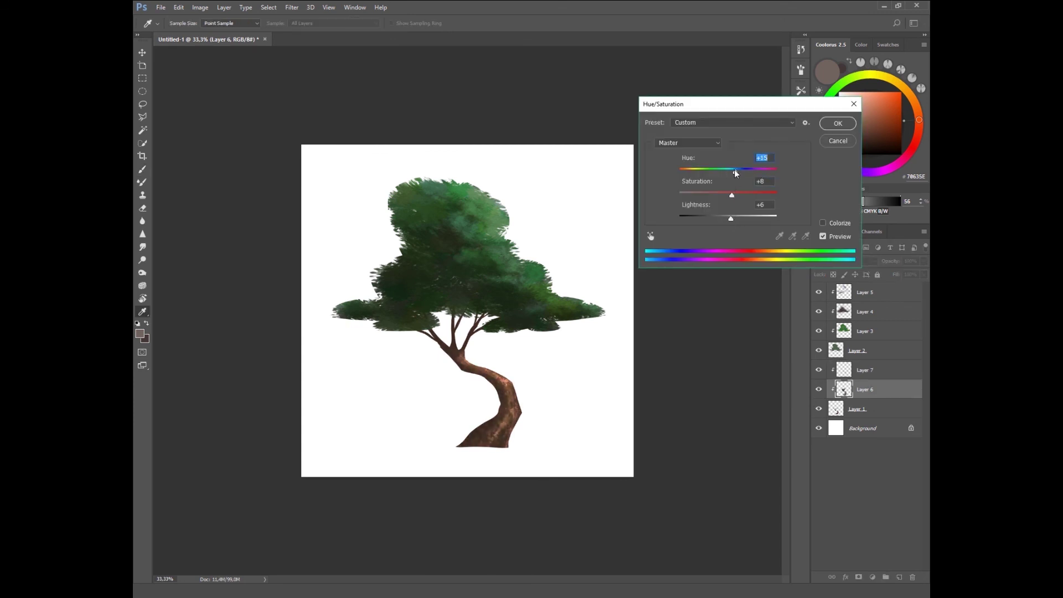
click(837, 123)
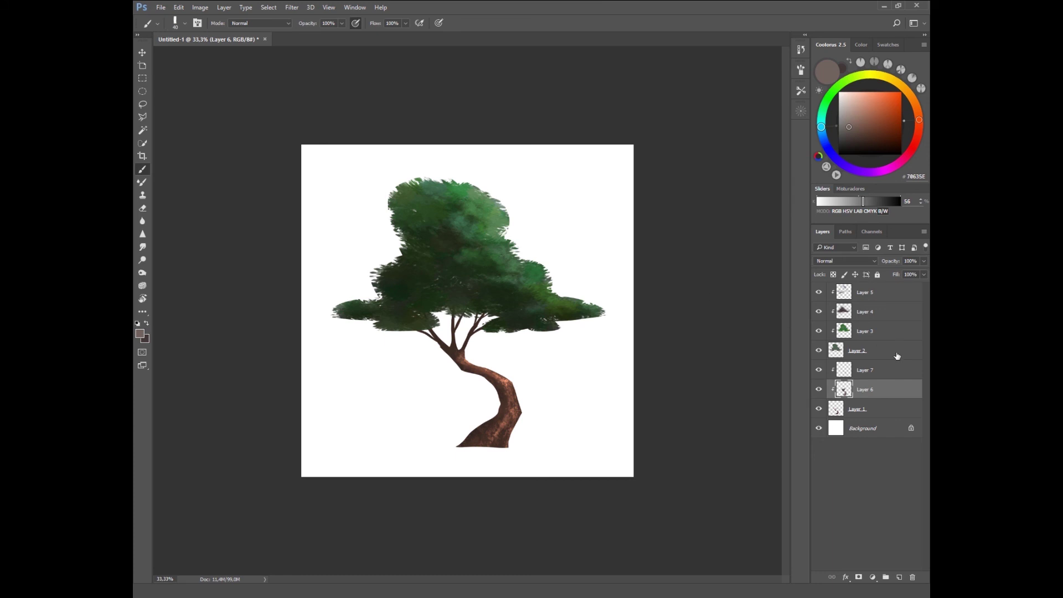
click(862, 372)
click(865, 349)
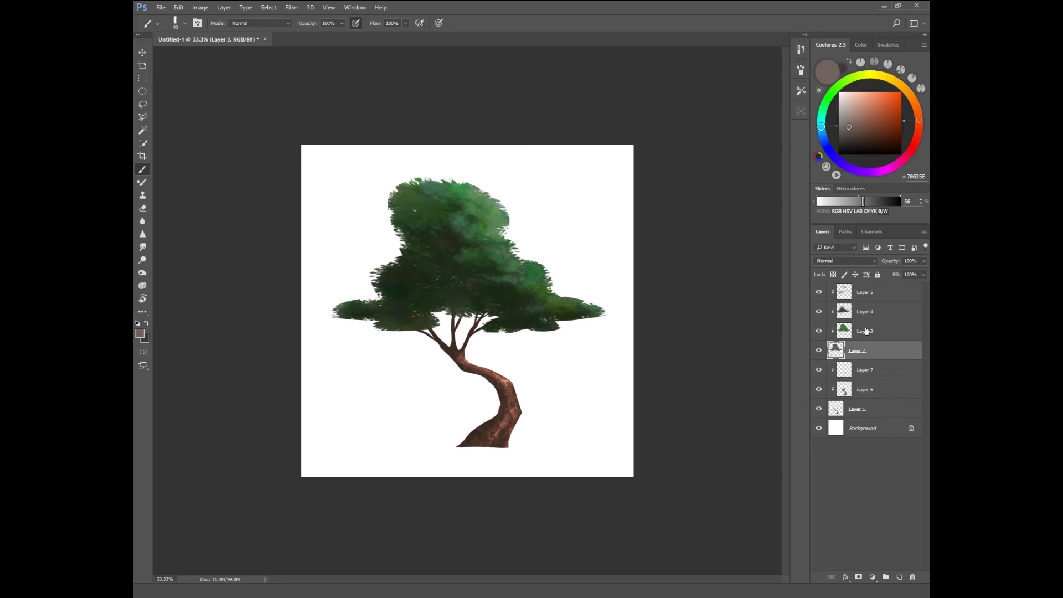
shift+click(883, 296)
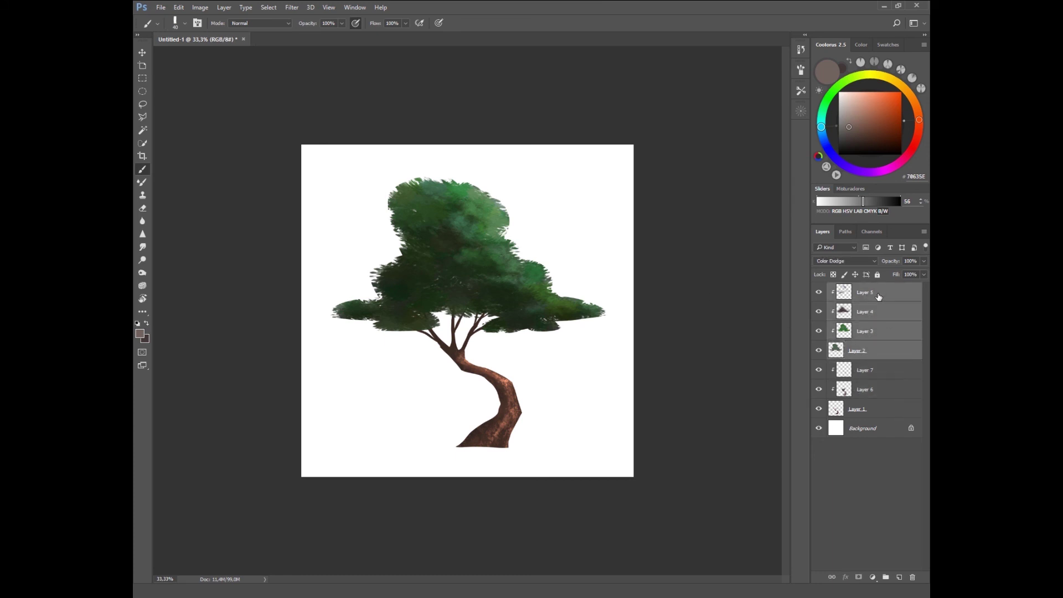
Step: Add a new clipped layer above the canopy and paint light green upper-foliage highlights
key(ctrl+shift+alt+n)
alt+click(481, 190)
click(964, 57)
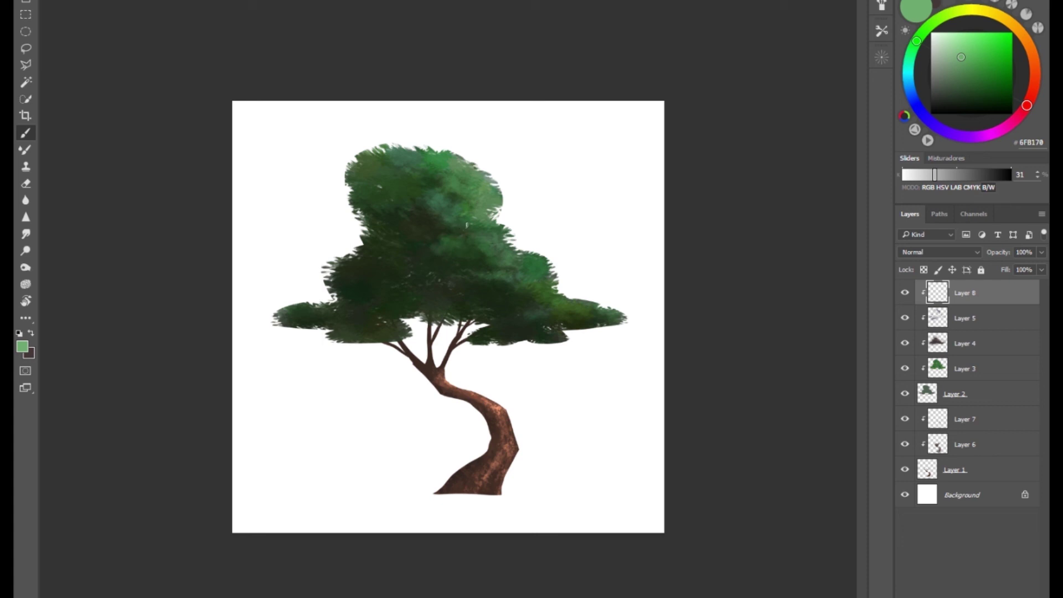
drag(466, 225, 472, 162)
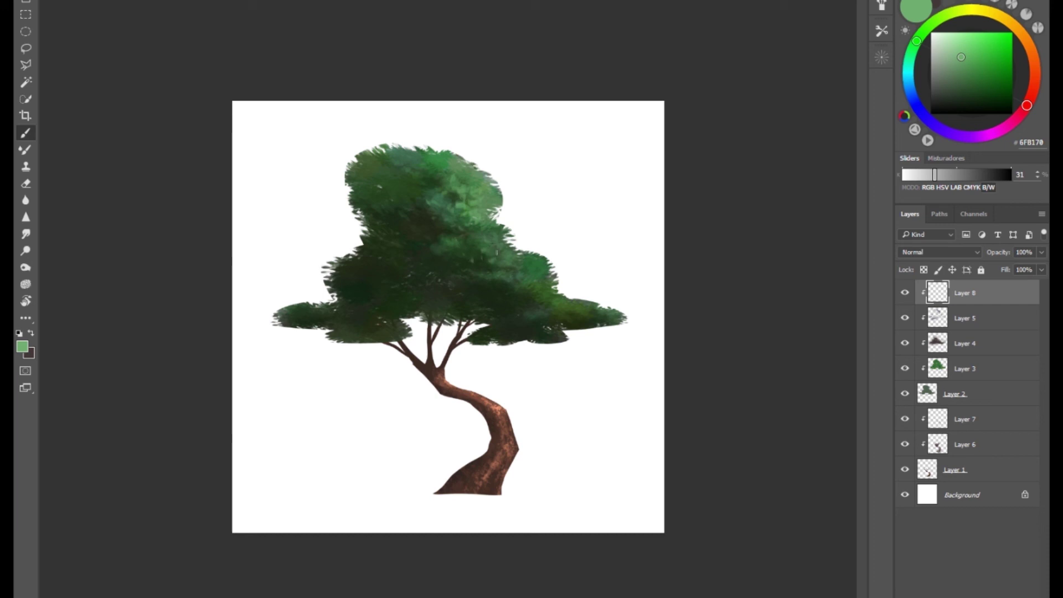
Step: Try duller, deeper and lighter greens in Coolorus, settling on #7CAB5C
drag(922, 38, 925, 28)
click(969, 65)
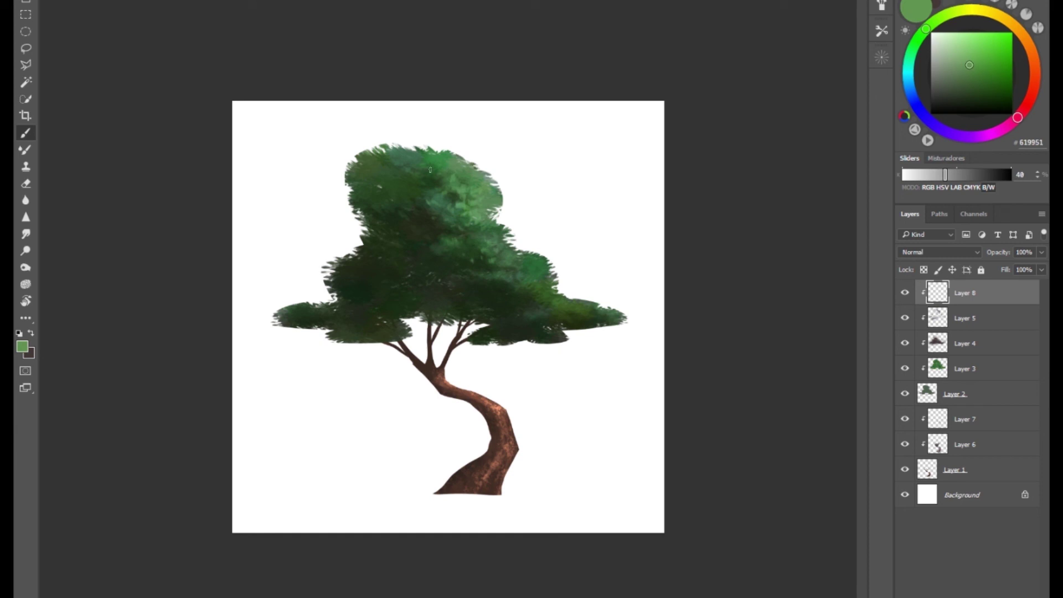
click(971, 77)
click(936, 21)
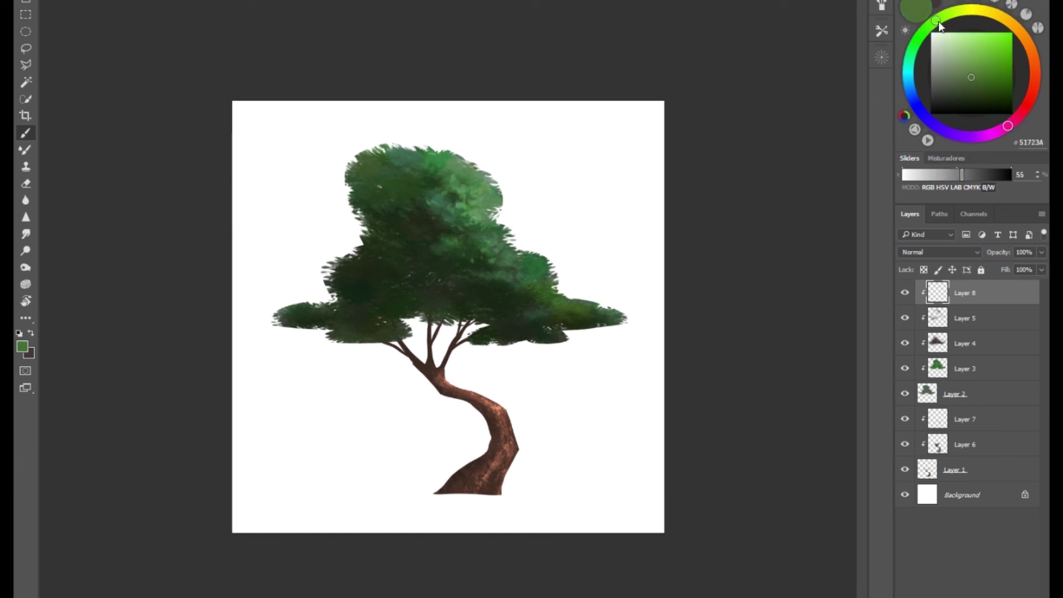
click(968, 59)
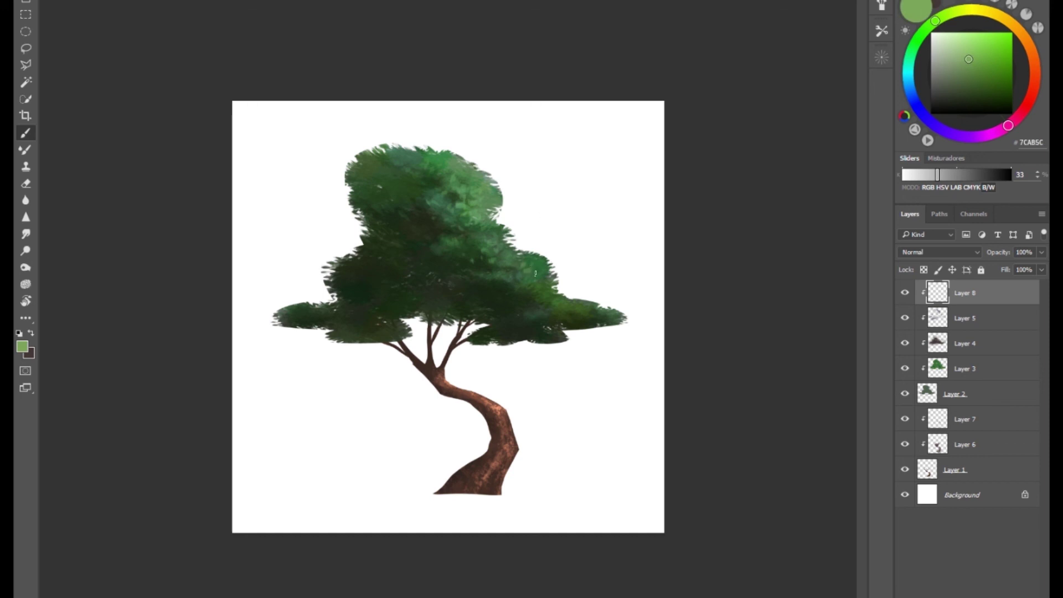
Step: Raise the brush texture contrast, then sample progressively darker canopy greens, ending at #122513
key(F5)
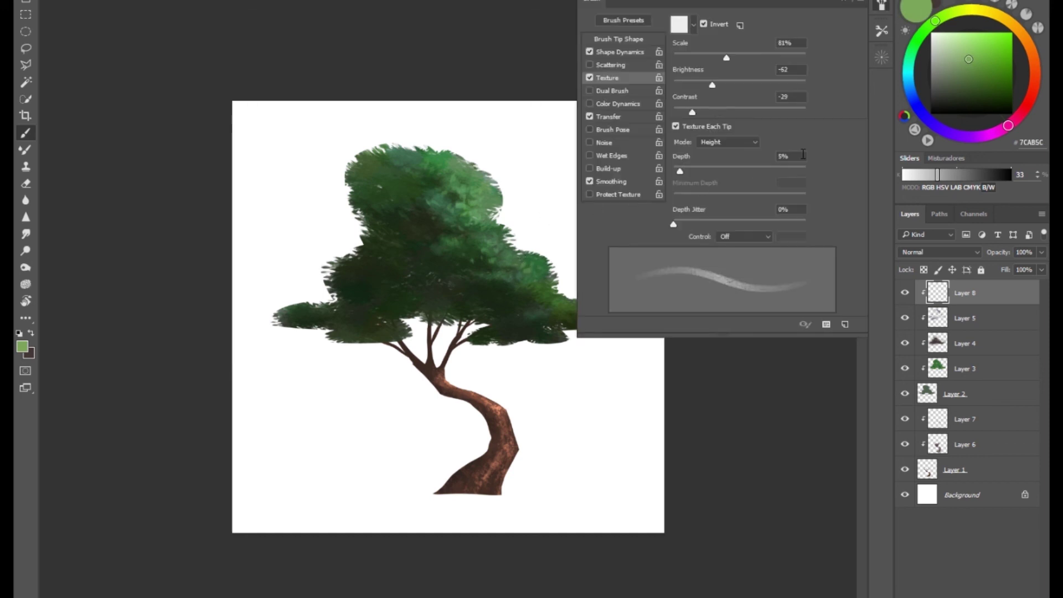
drag(698, 111, 731, 115)
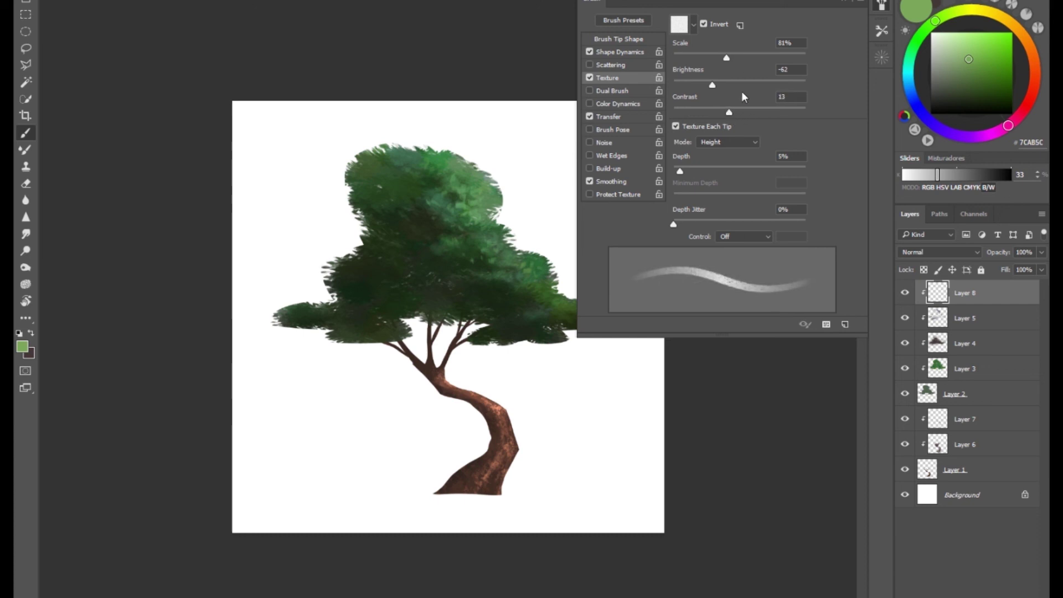
click(842, 3)
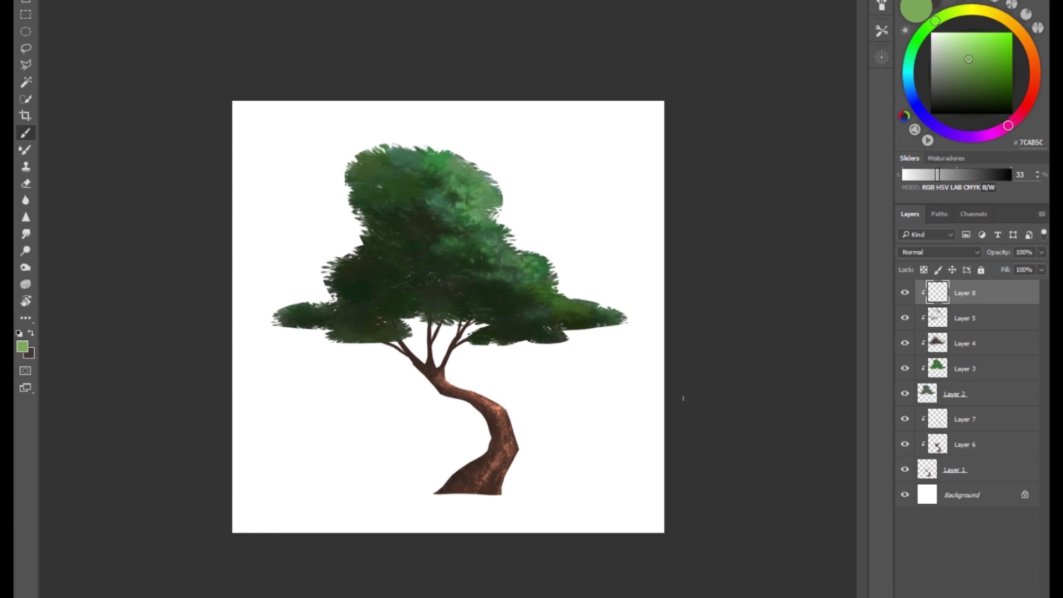
alt+click(543, 263)
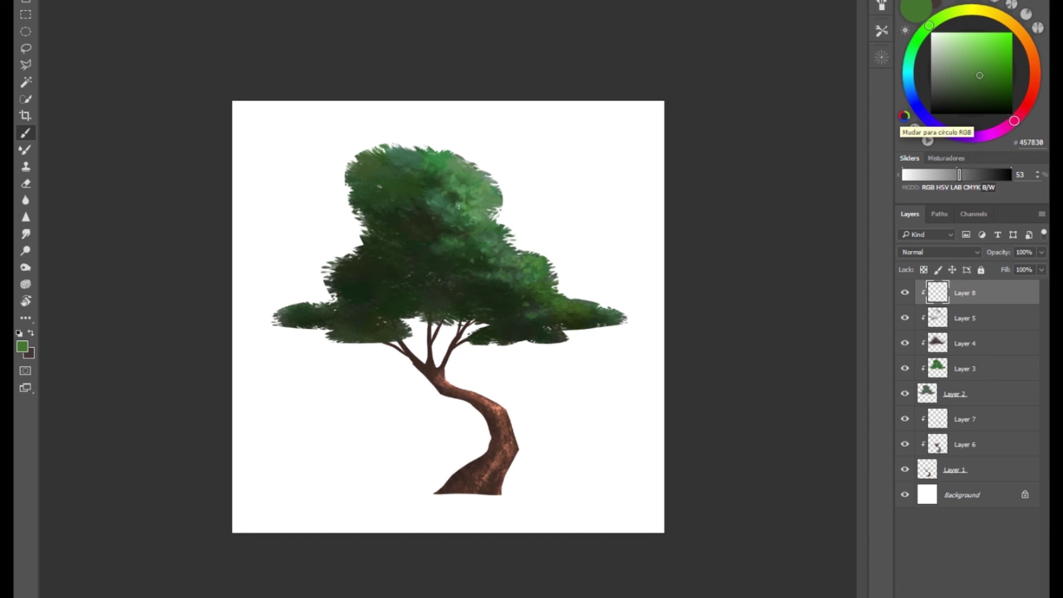
alt+click(448, 293)
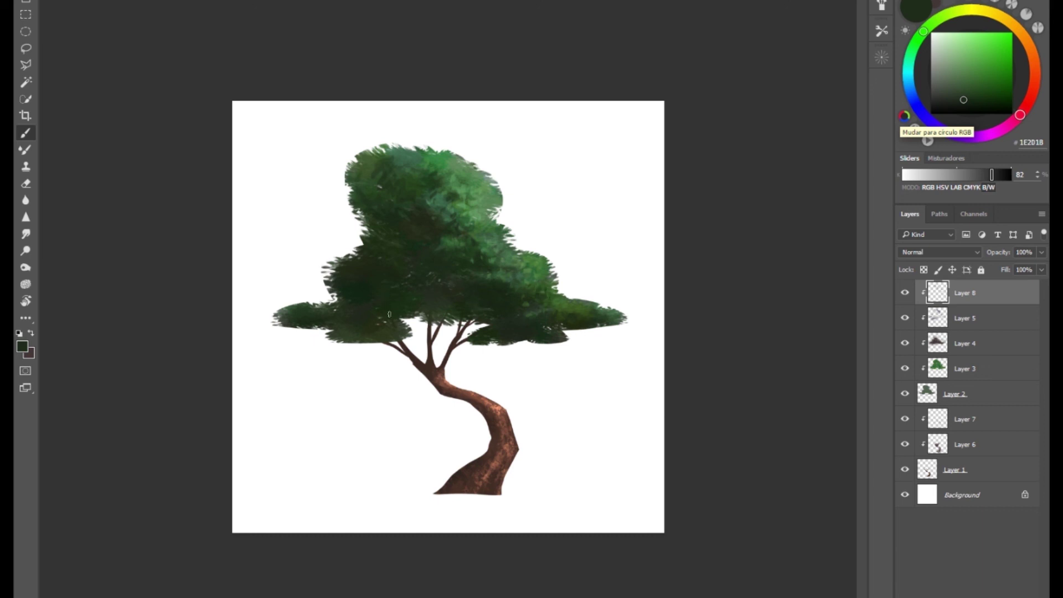
alt+click(363, 319)
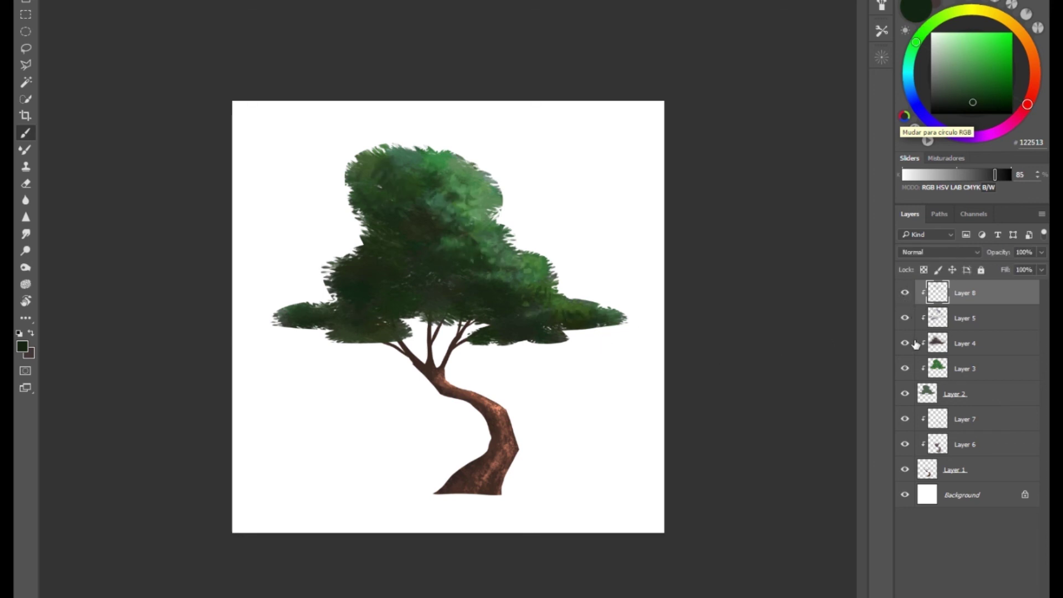
Step: Add Layer 9 clipped to the trunk and paint peach highlights on its lower right edge
click(964, 419)
click(899, 576)
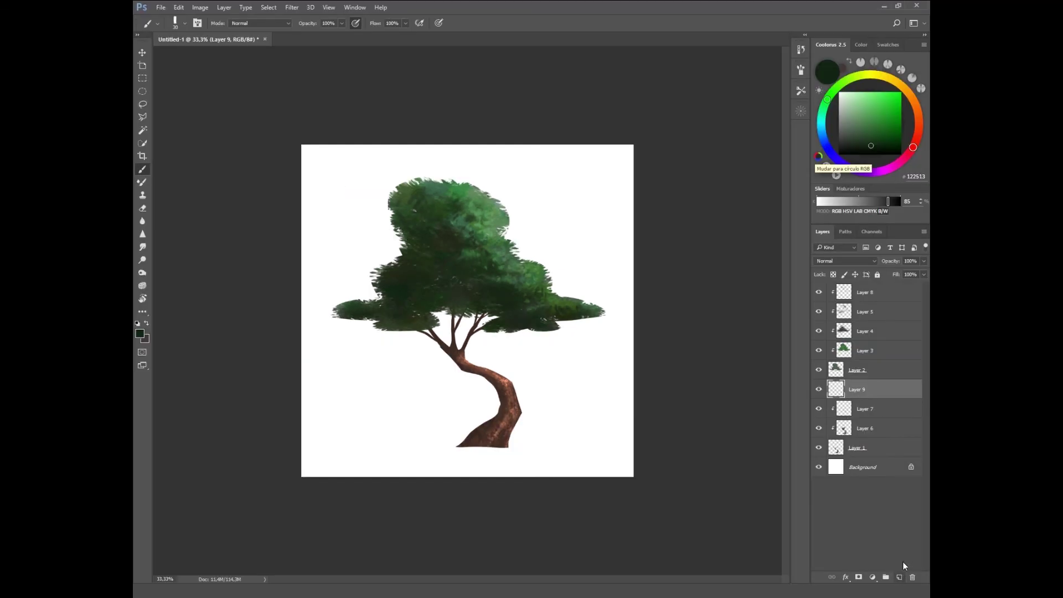
alt+click(863, 398)
alt+click(507, 402)
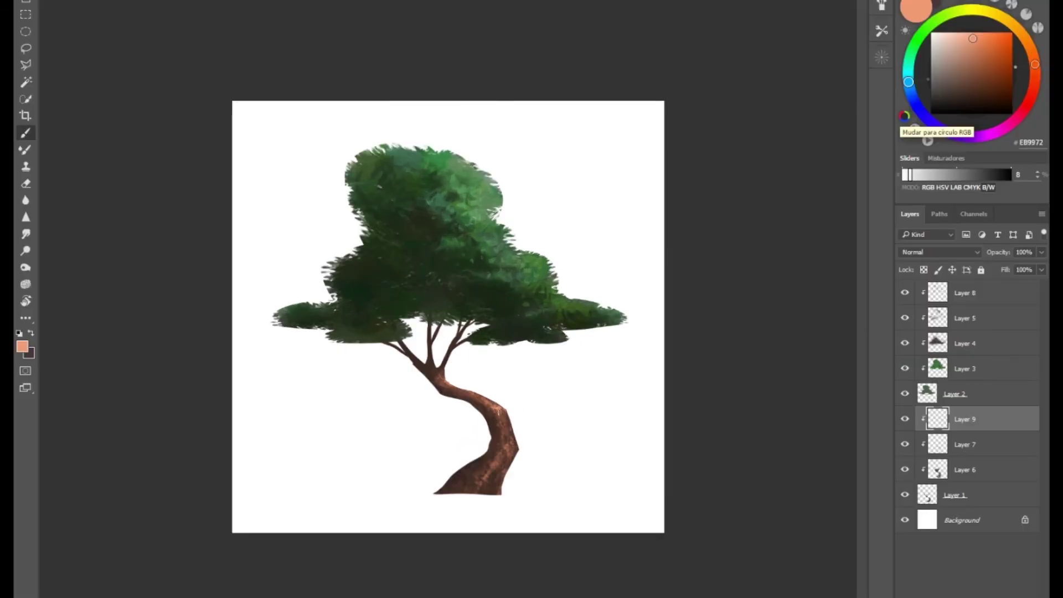
mouse_move(498, 415)
mouse_down()
mouse_move(509, 414)
mouse_move(510, 433)
mouse_move(492, 475)
mouse_up()
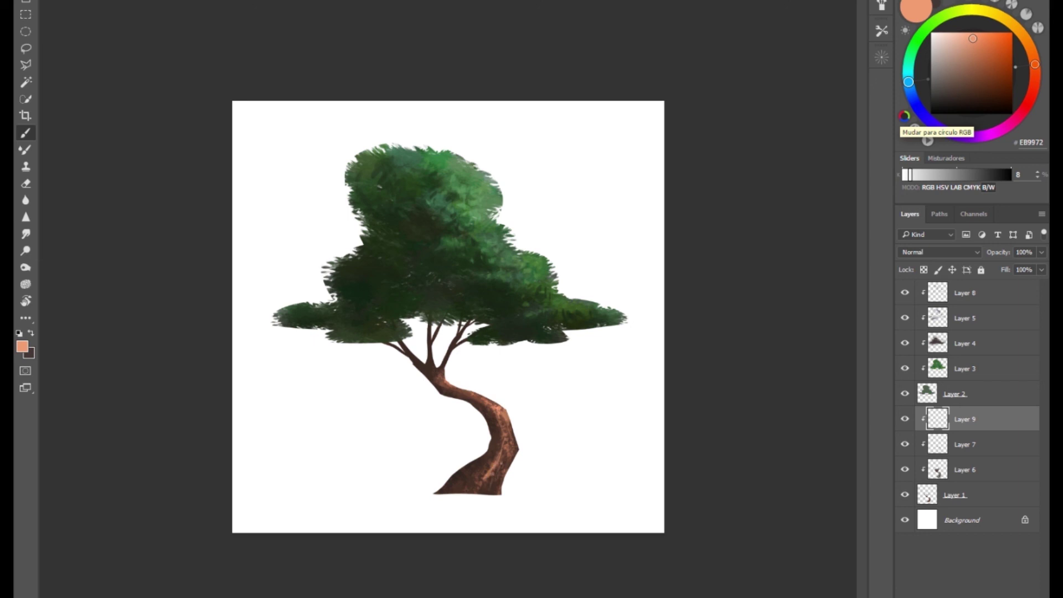
drag(509, 440, 509, 469)
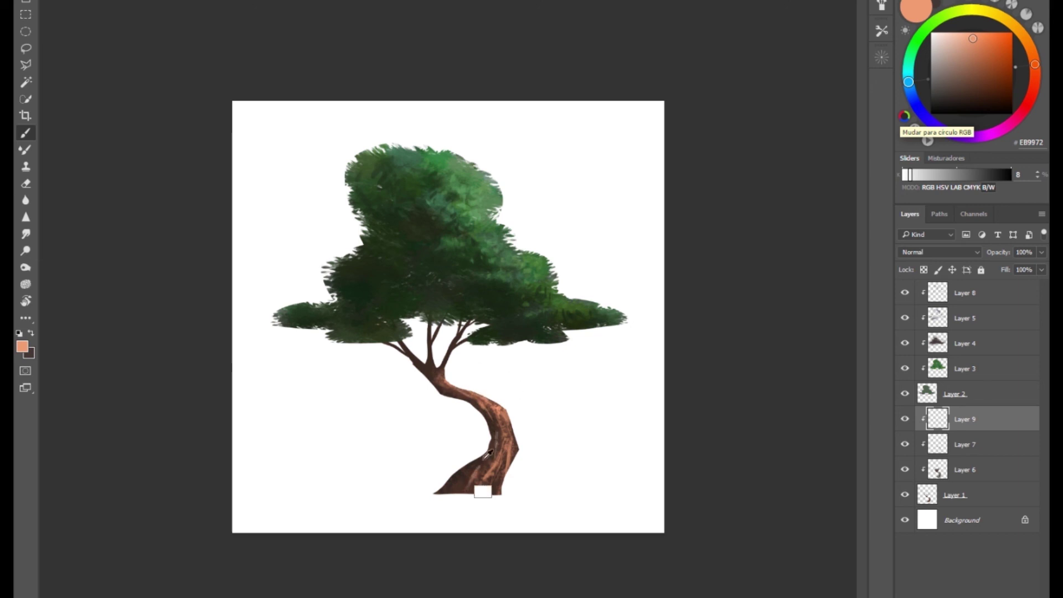
Step: Sample trunk browns and a foliage green, ending on dark brown #3C2C23
alt+click(478, 472)
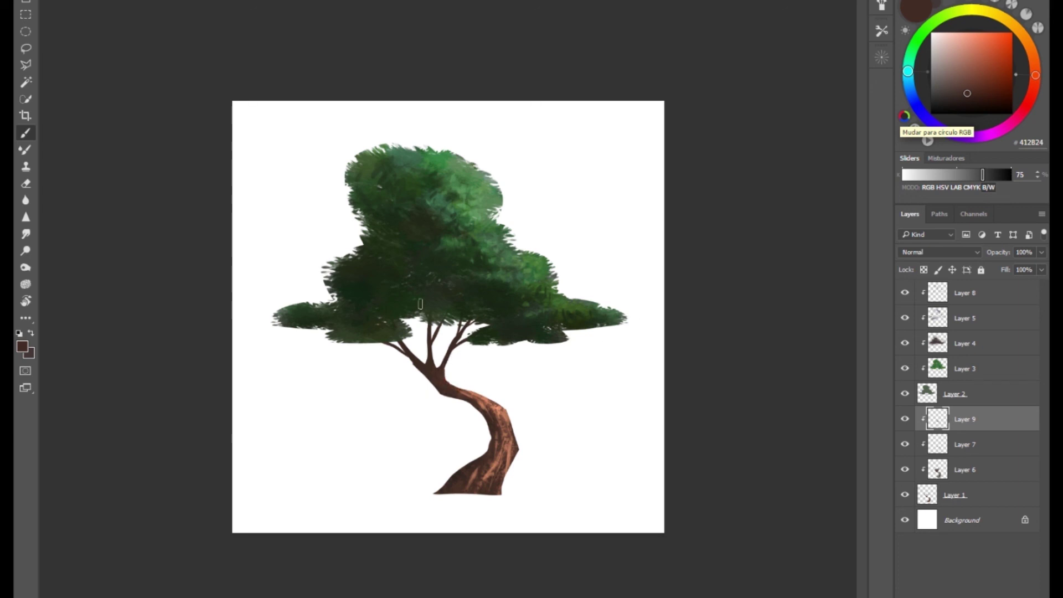
alt+click(483, 297)
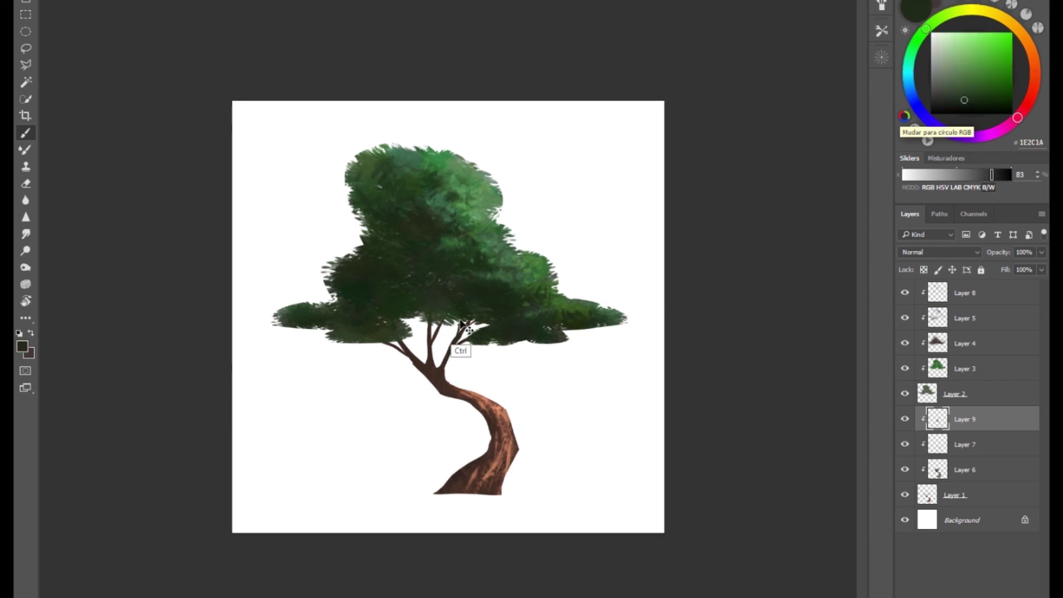
alt+click(446, 391)
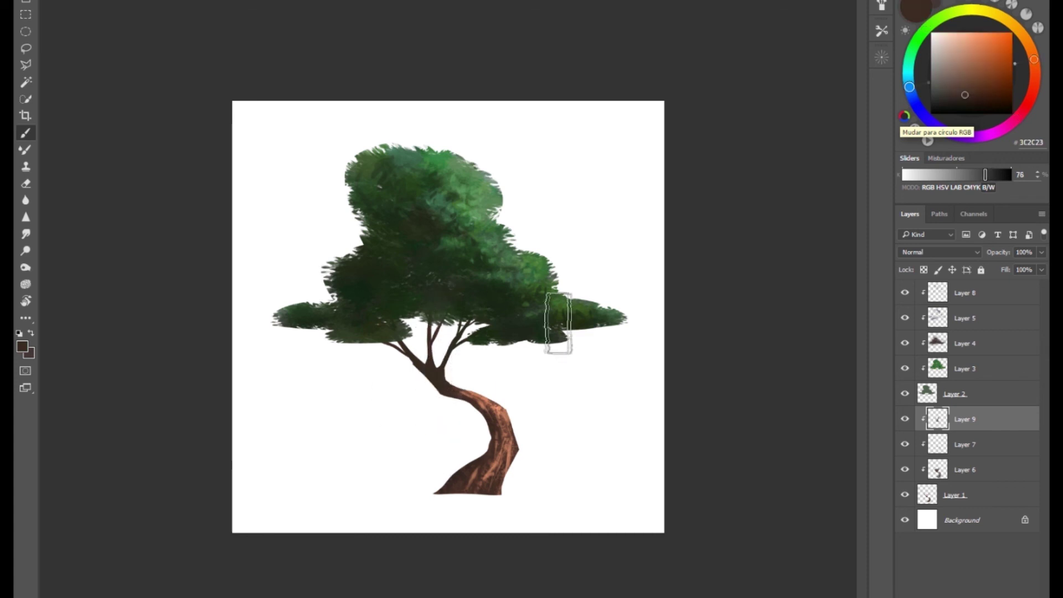
alt+click(473, 390)
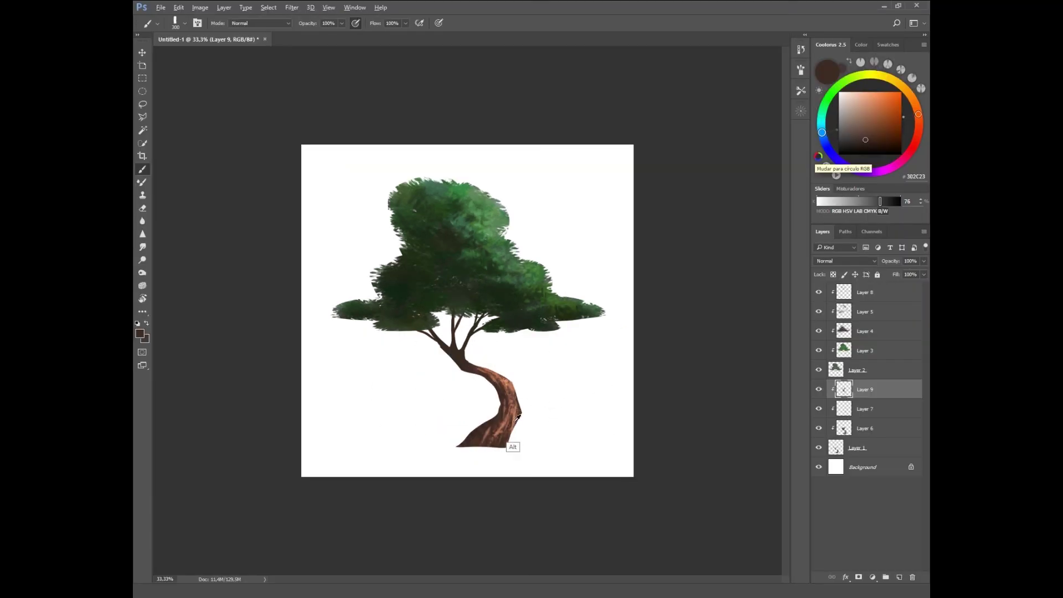
Step: Sample the trunk's light brown with a smaller brush and texture the lower trunk
alt+click(512, 401)
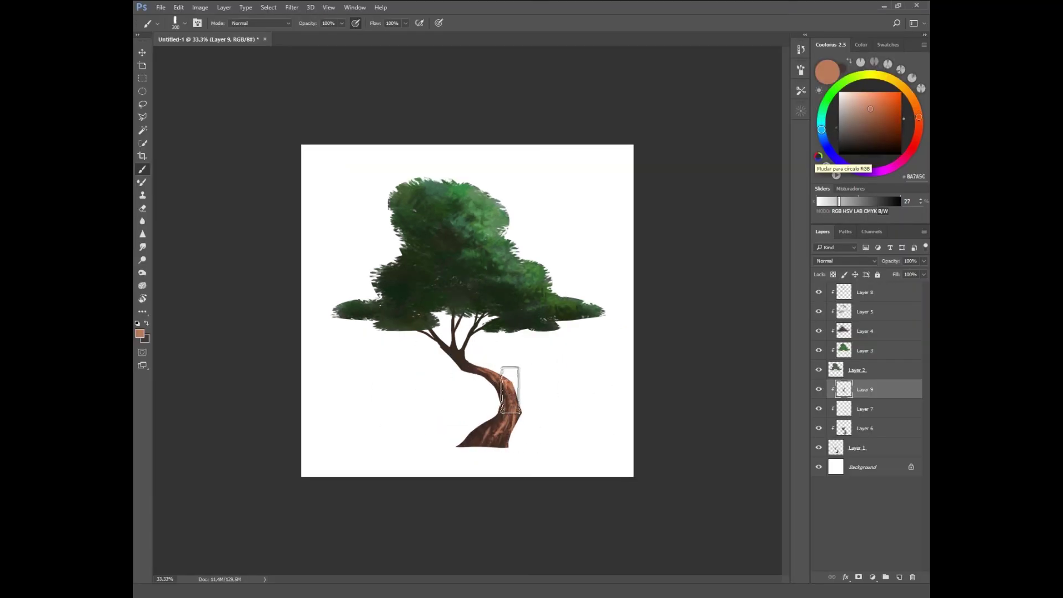
alt+click(555, 318)
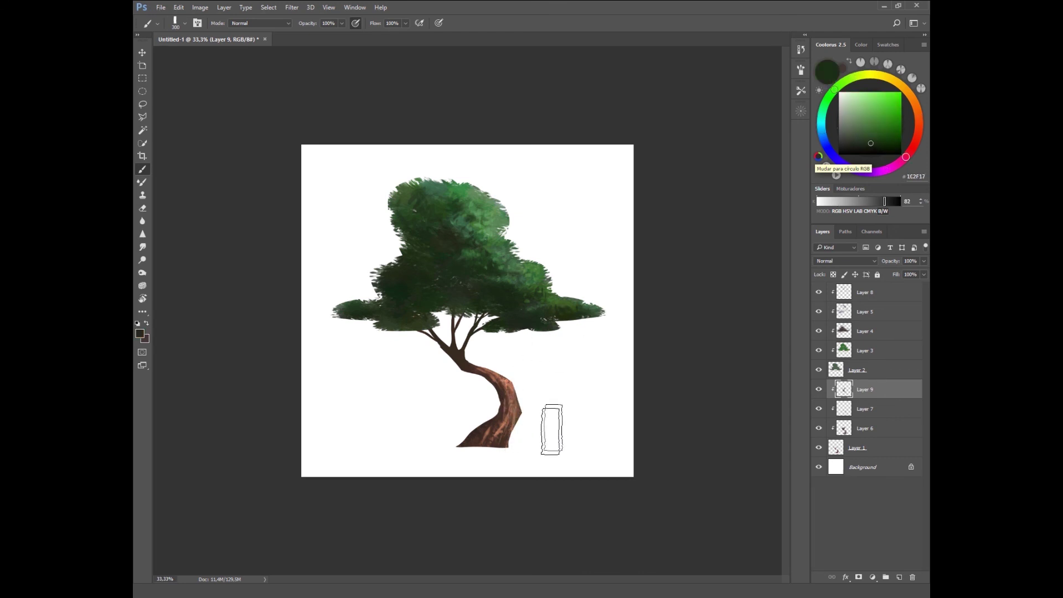
key(bracketleft)
key(bracketleft)
key(bracketleft)
click(866, 137)
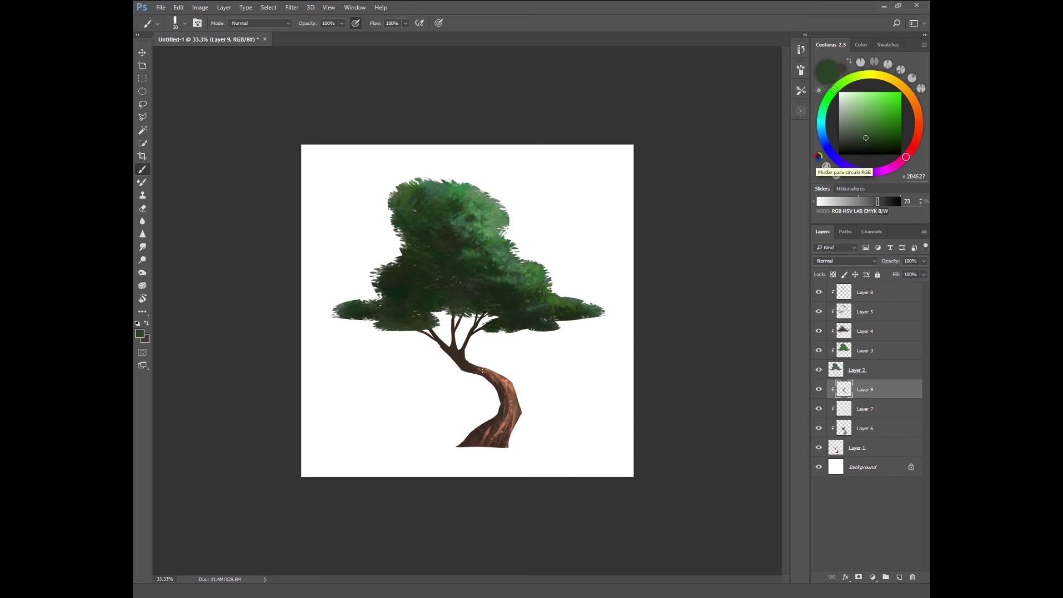
alt+click(508, 411)
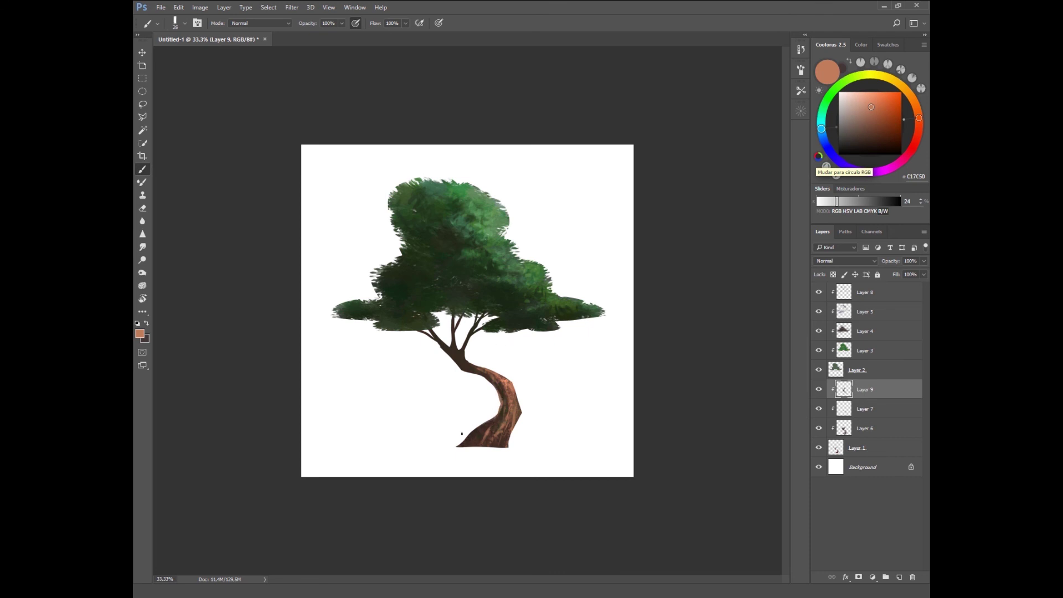
drag(474, 431, 495, 416)
Step: Sample dark, medium and light orange-browns from the trunk, toggling Layer 9 to compare
alt+click(453, 355)
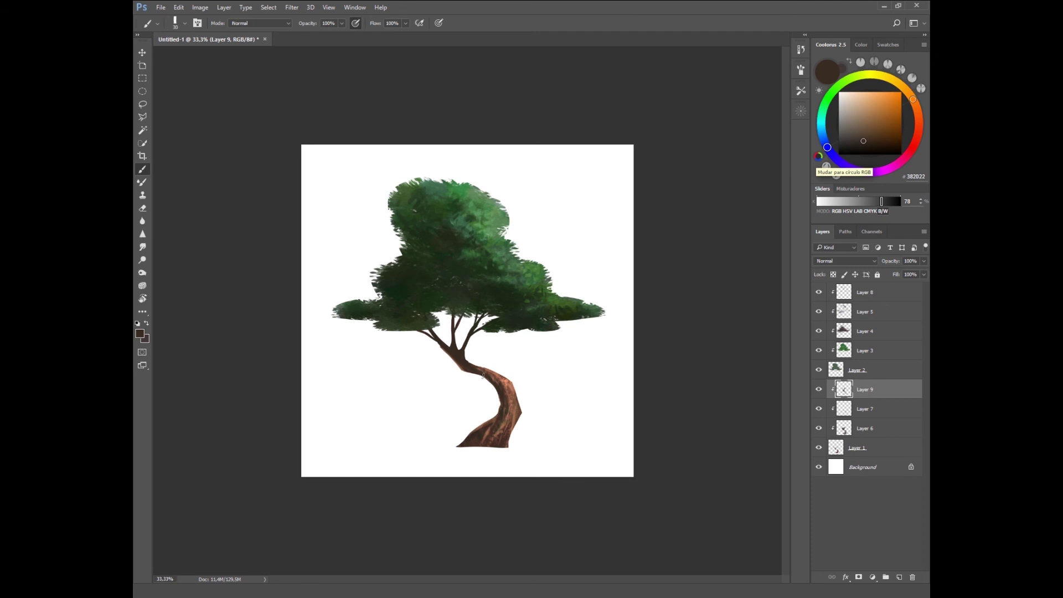
alt+click(515, 400)
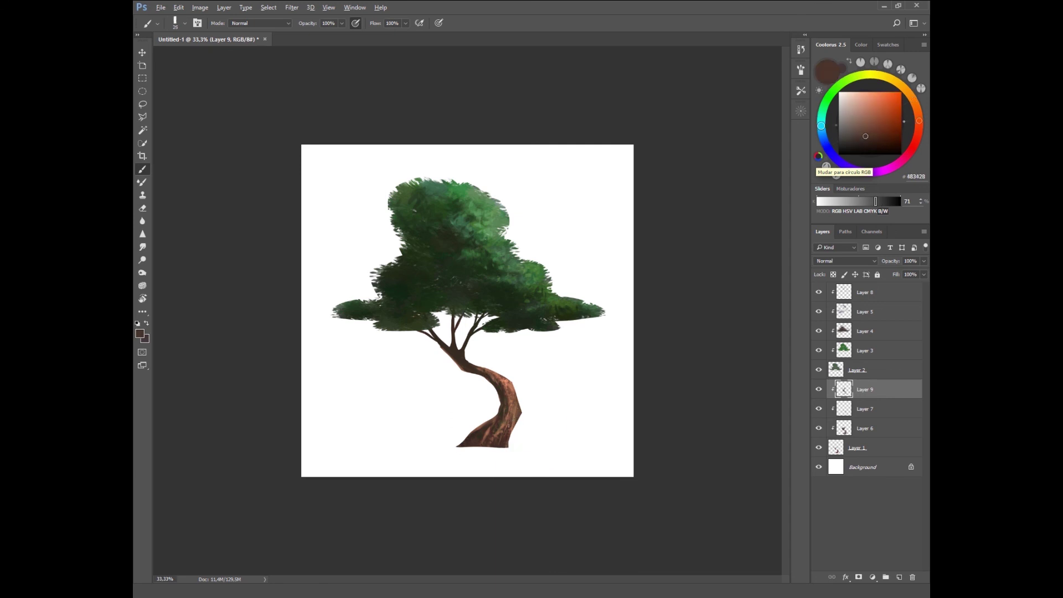
alt+click(511, 425)
alt+click(520, 436)
alt+click(516, 404)
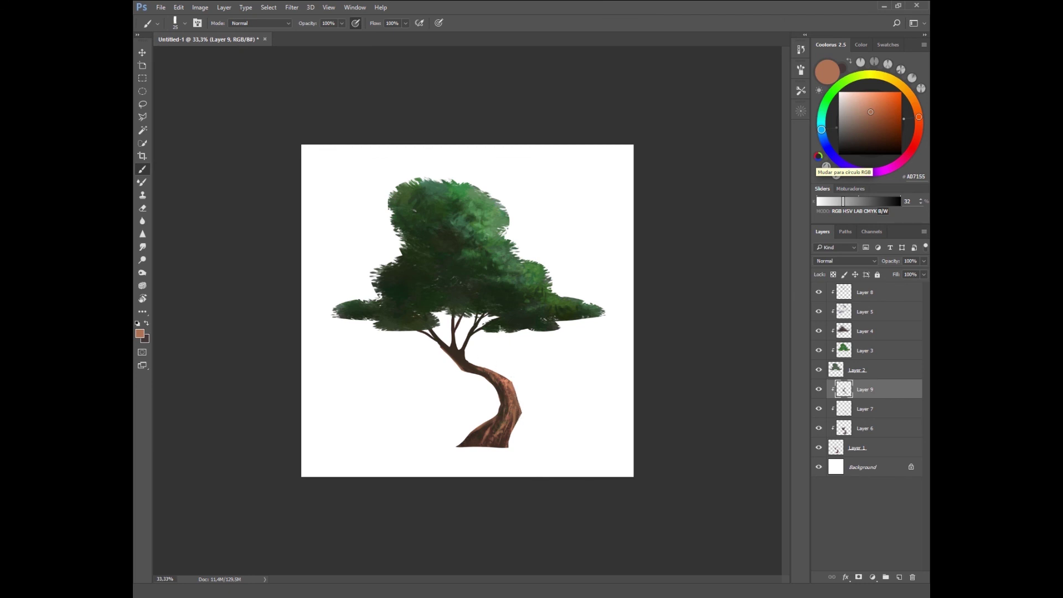
alt+click(471, 365)
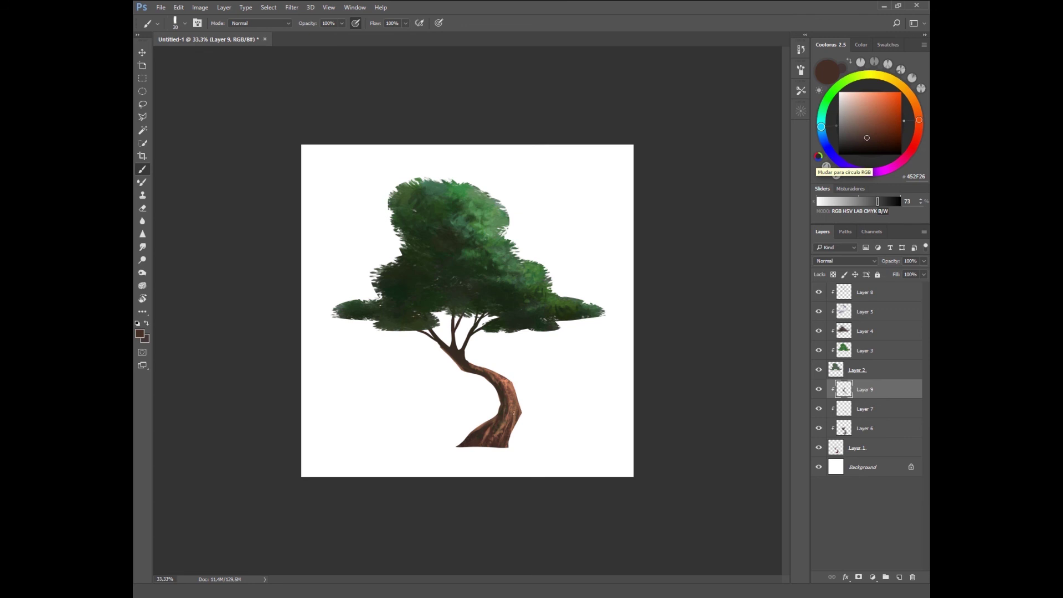
alt+click(515, 437)
alt+click(515, 410)
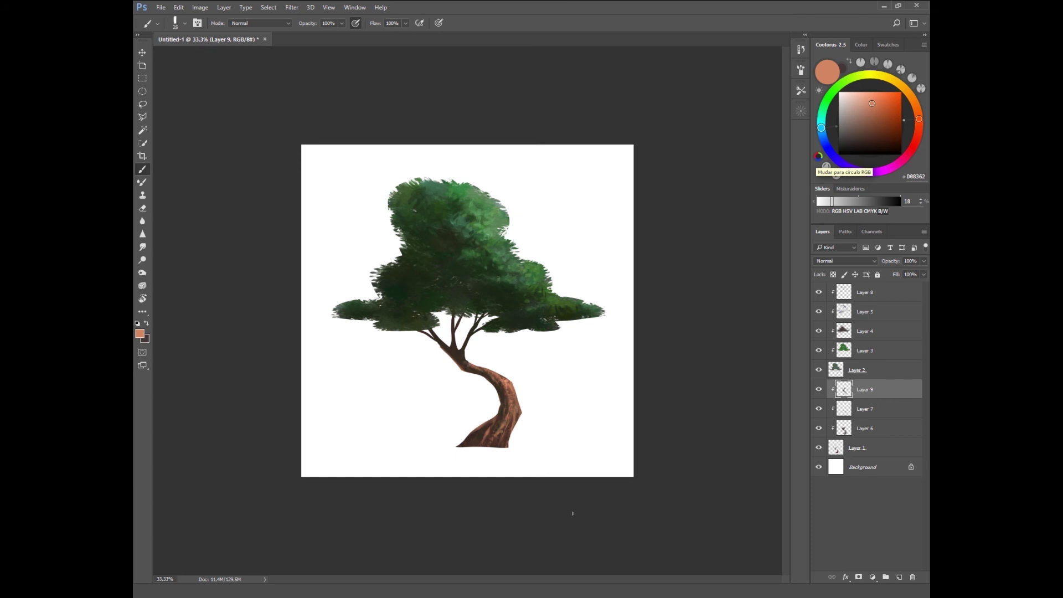
click(820, 389)
click(819, 389)
click(820, 390)
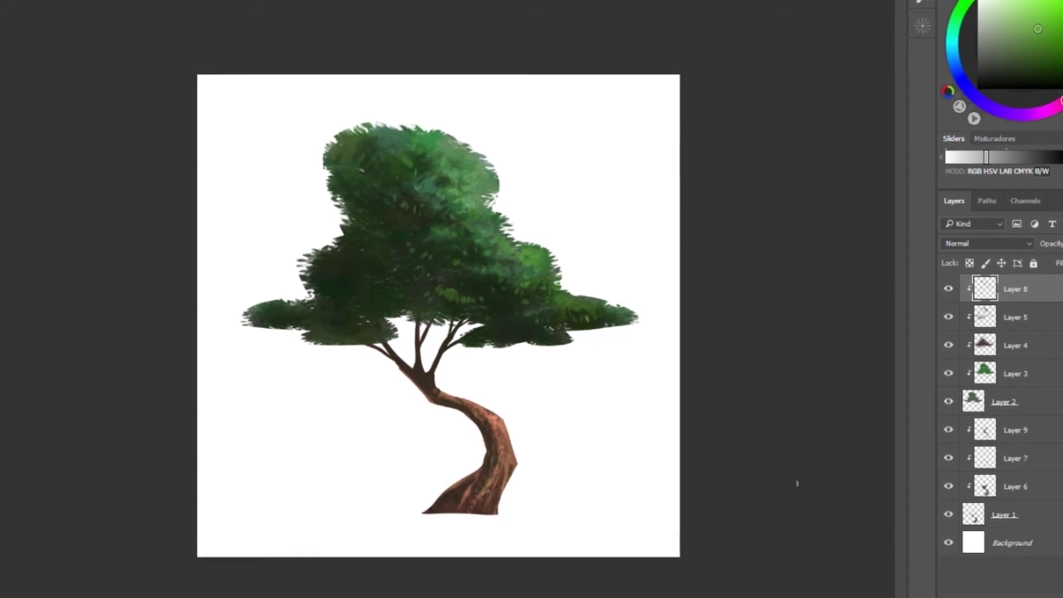
Step: Merge the canopy layers, lighten them with Levels, and draw dark branches on a new layer
key(ctrl+e)
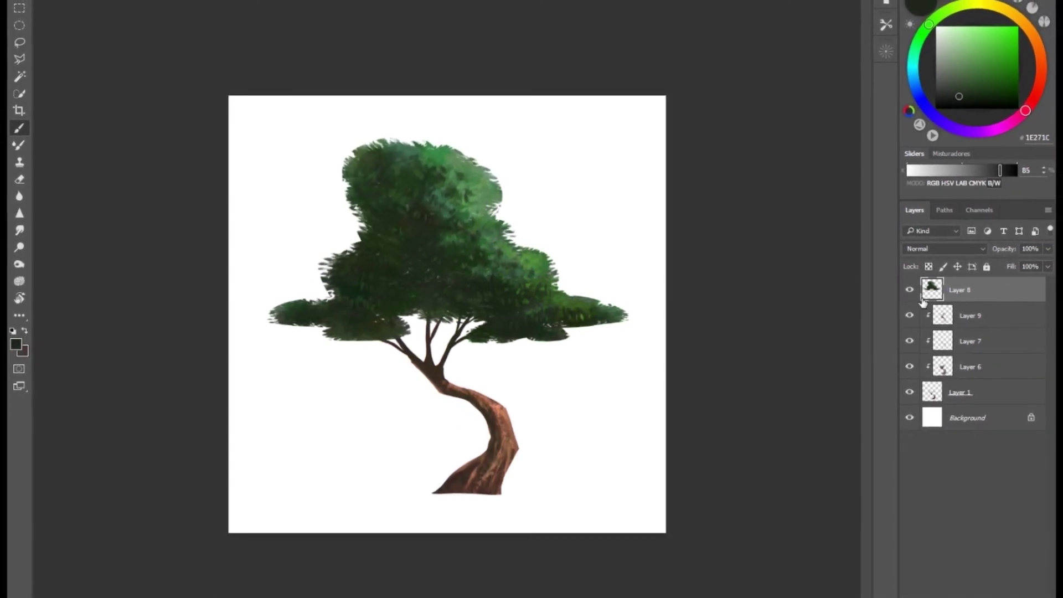
key(ctrl+l)
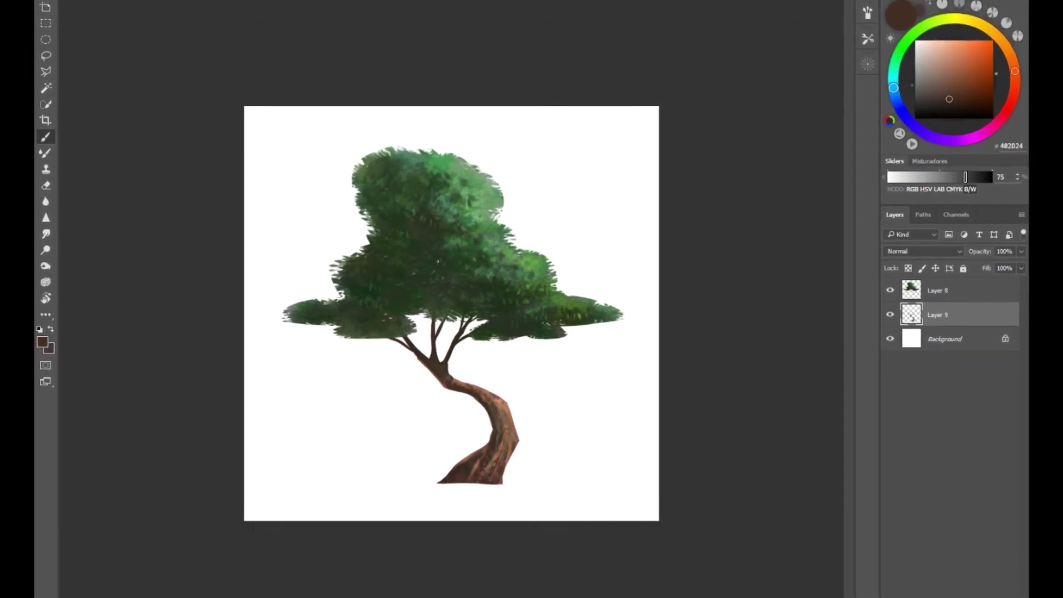
key(ctrl+shift+alt+n)
drag(417, 215, 438, 319)
Step: Erase parts of the branches, pick yellow-green for leaf highlights, and start Color Balance
key(e)
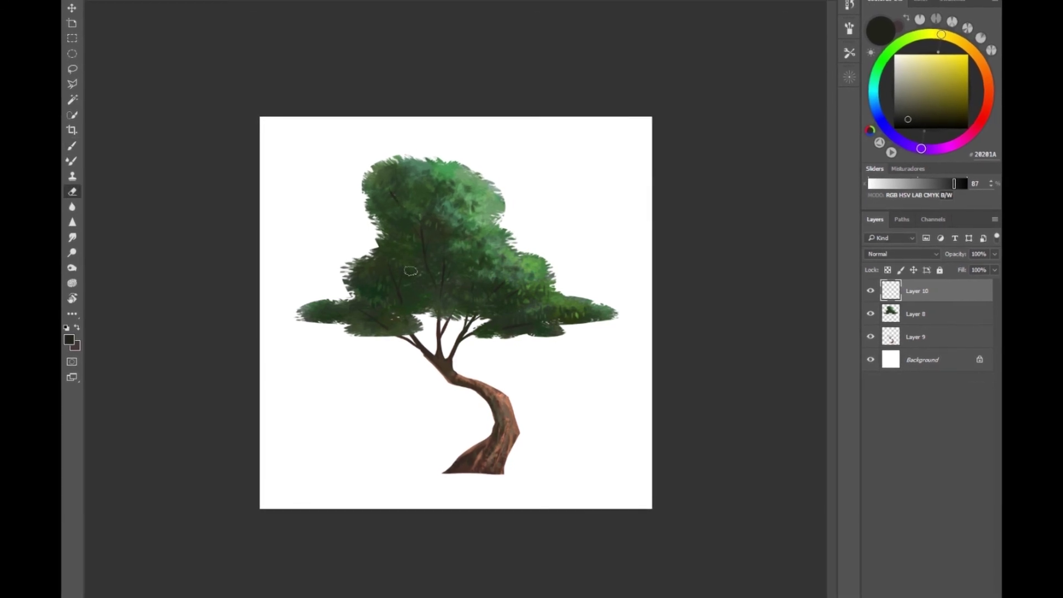
ctrl+click(503, 286)
alt+click(503, 286)
key(b)
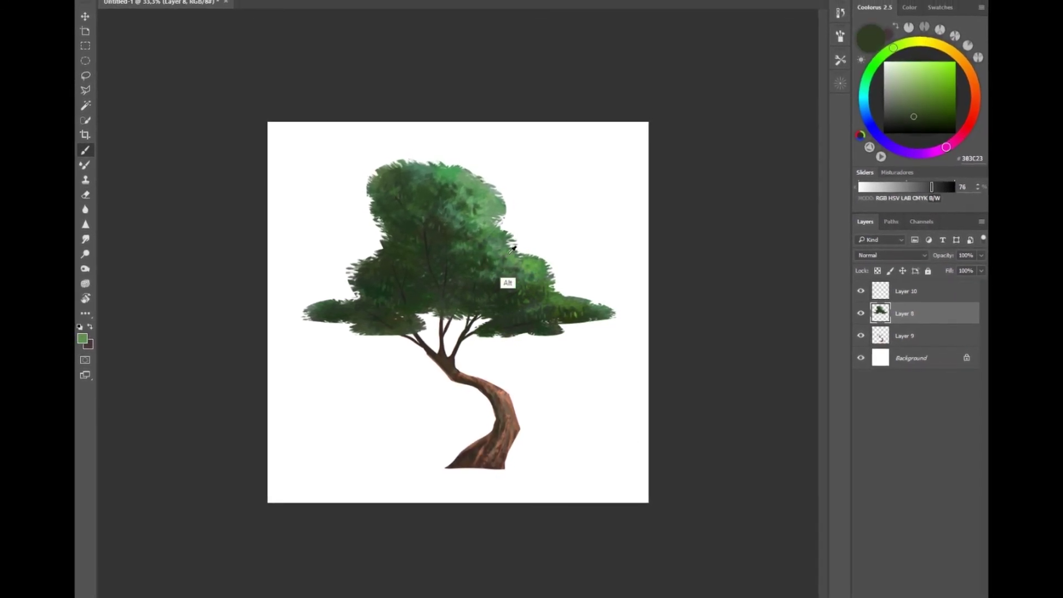
click(917, 82)
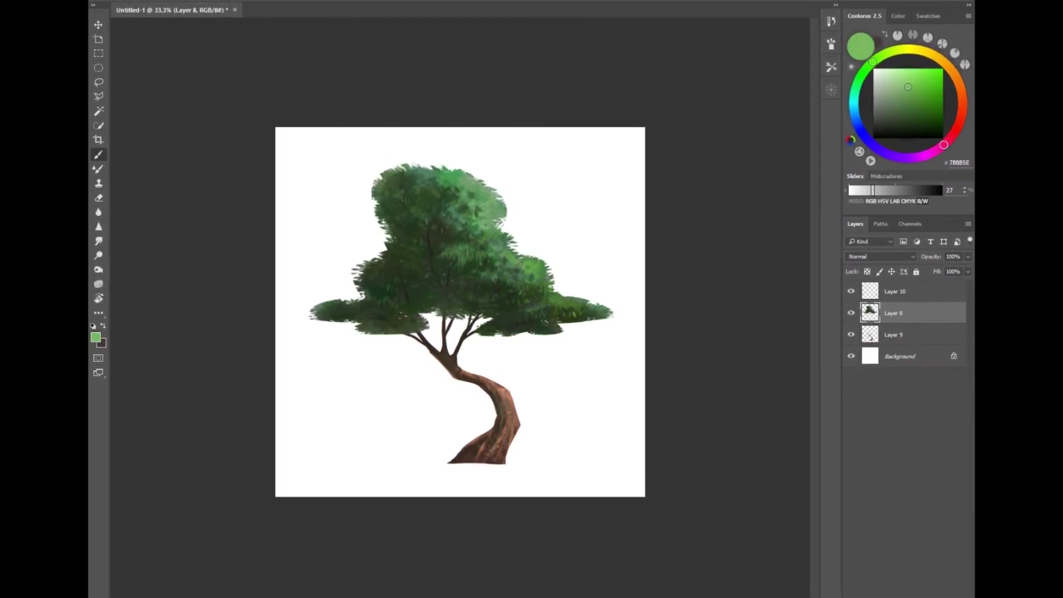
click(913, 85)
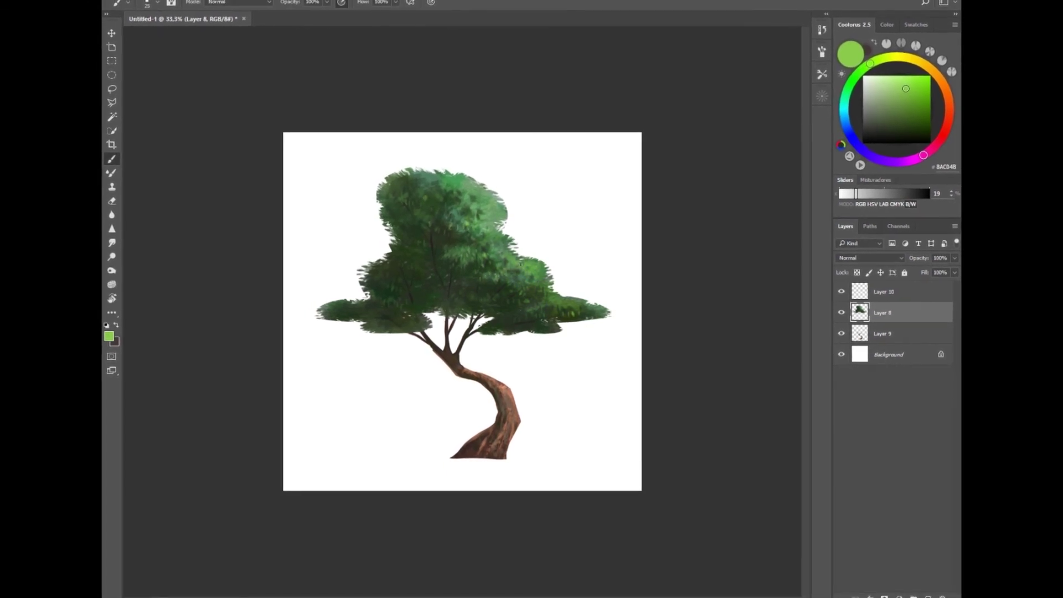
key(i)
key(ctrl+b)
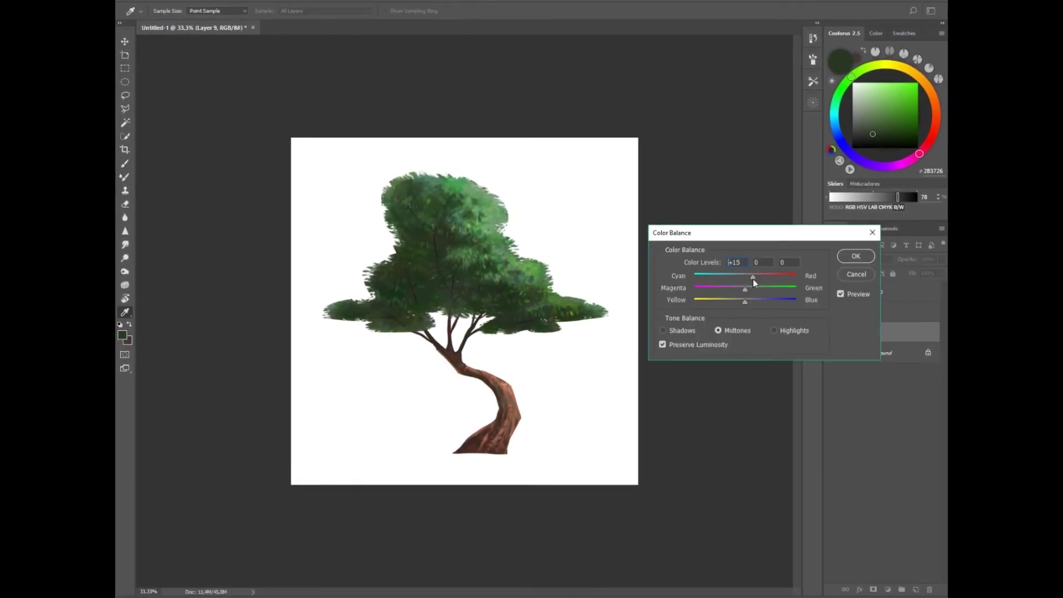